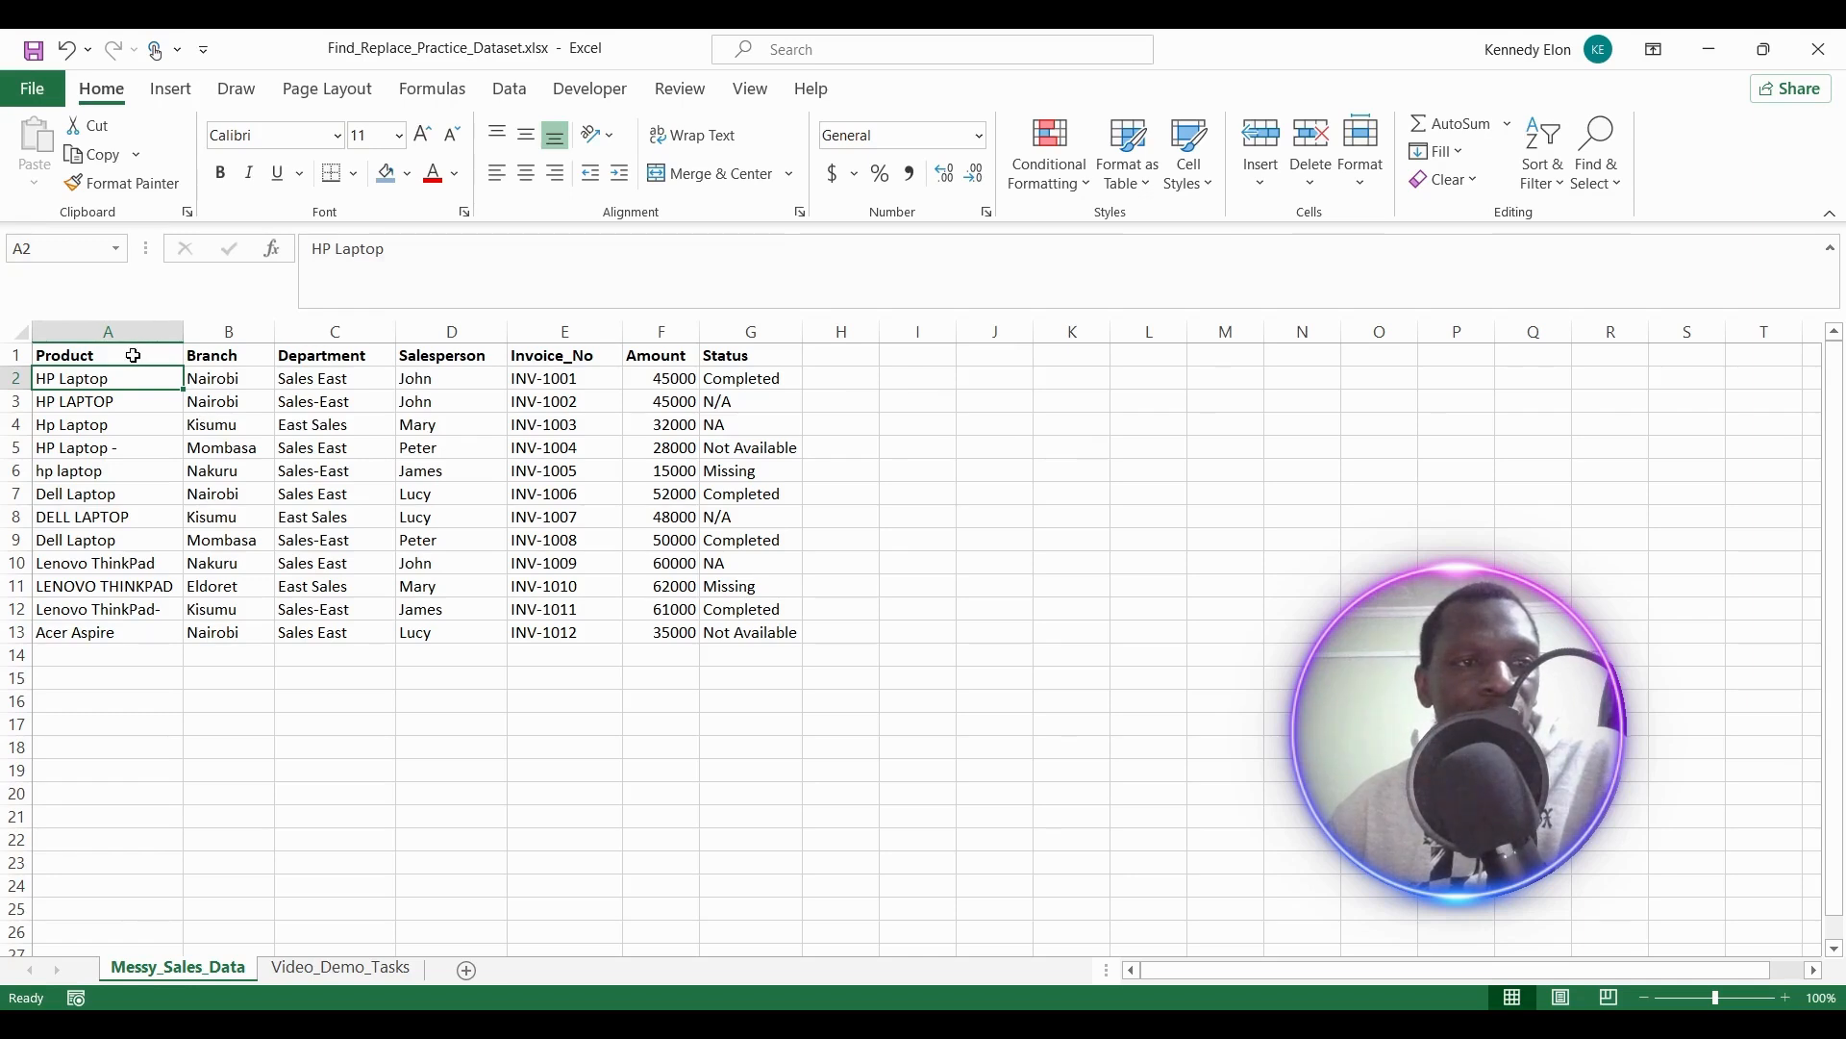
{"action": "left_click", "coordinate": [76, 494]}
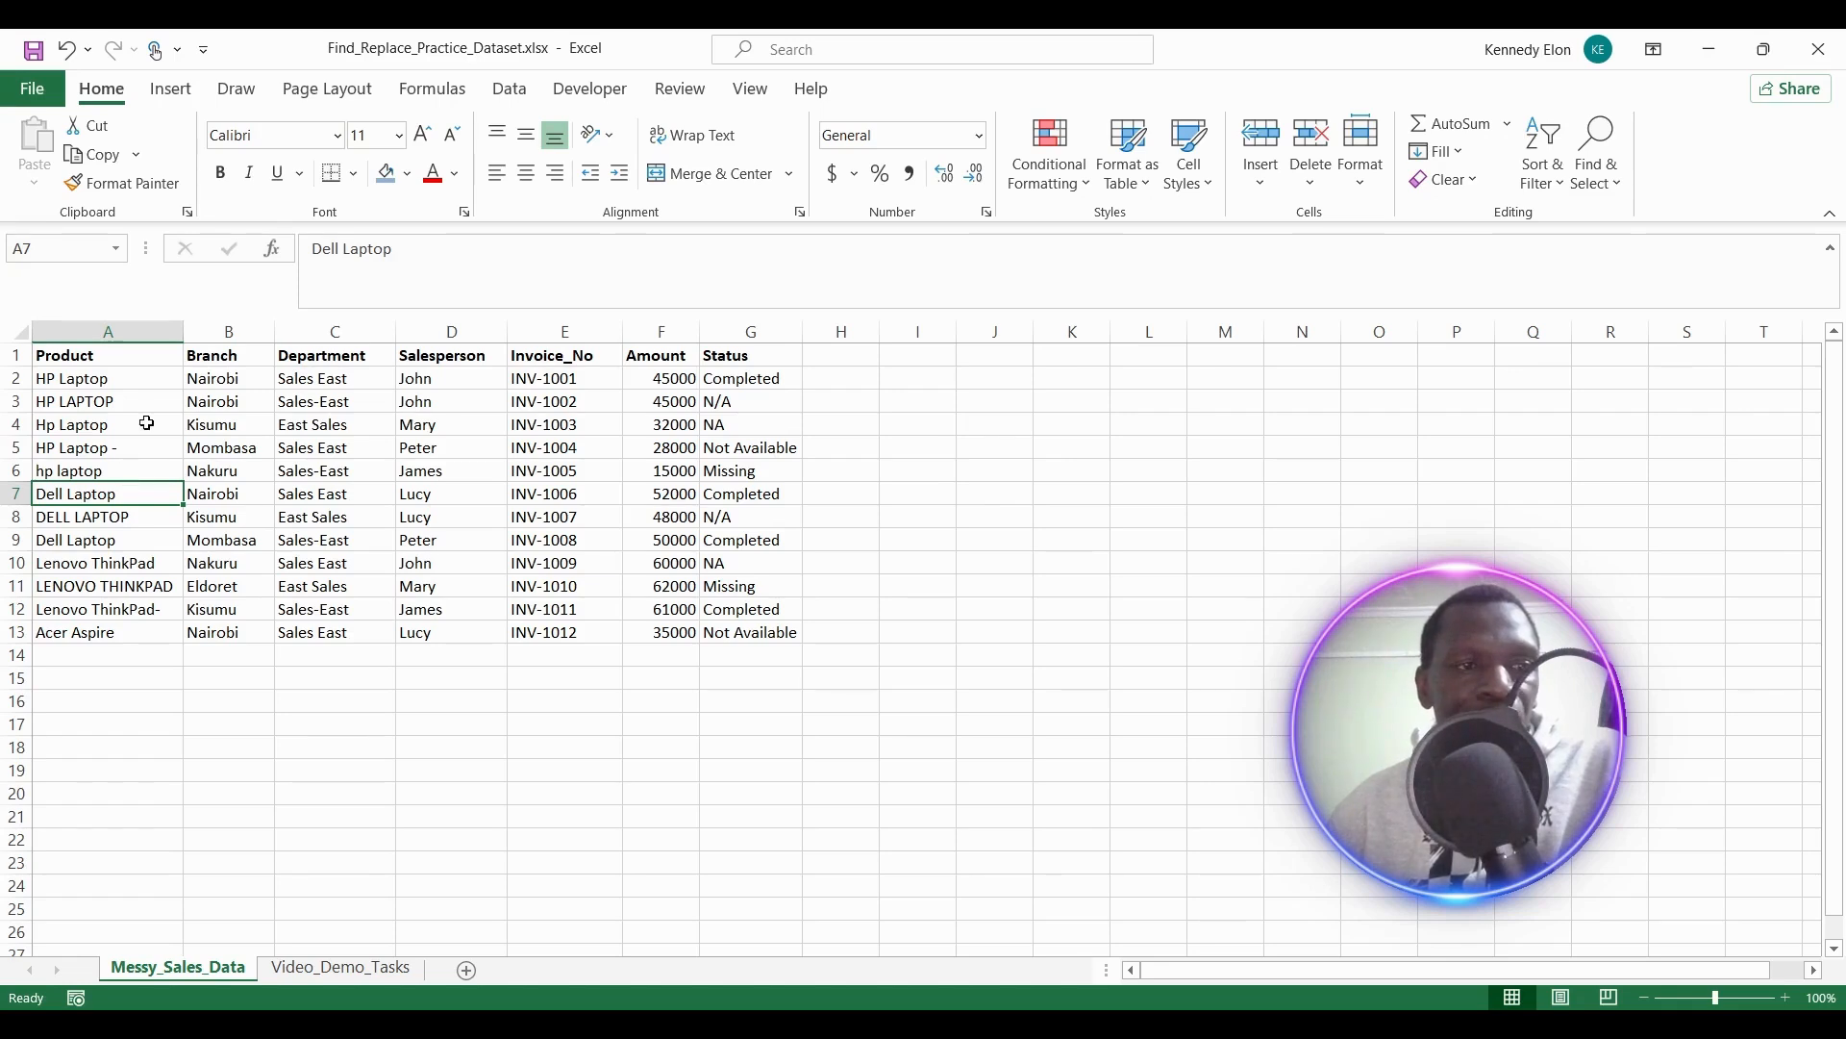
{"action": "left_click", "coordinate": [99, 380]}
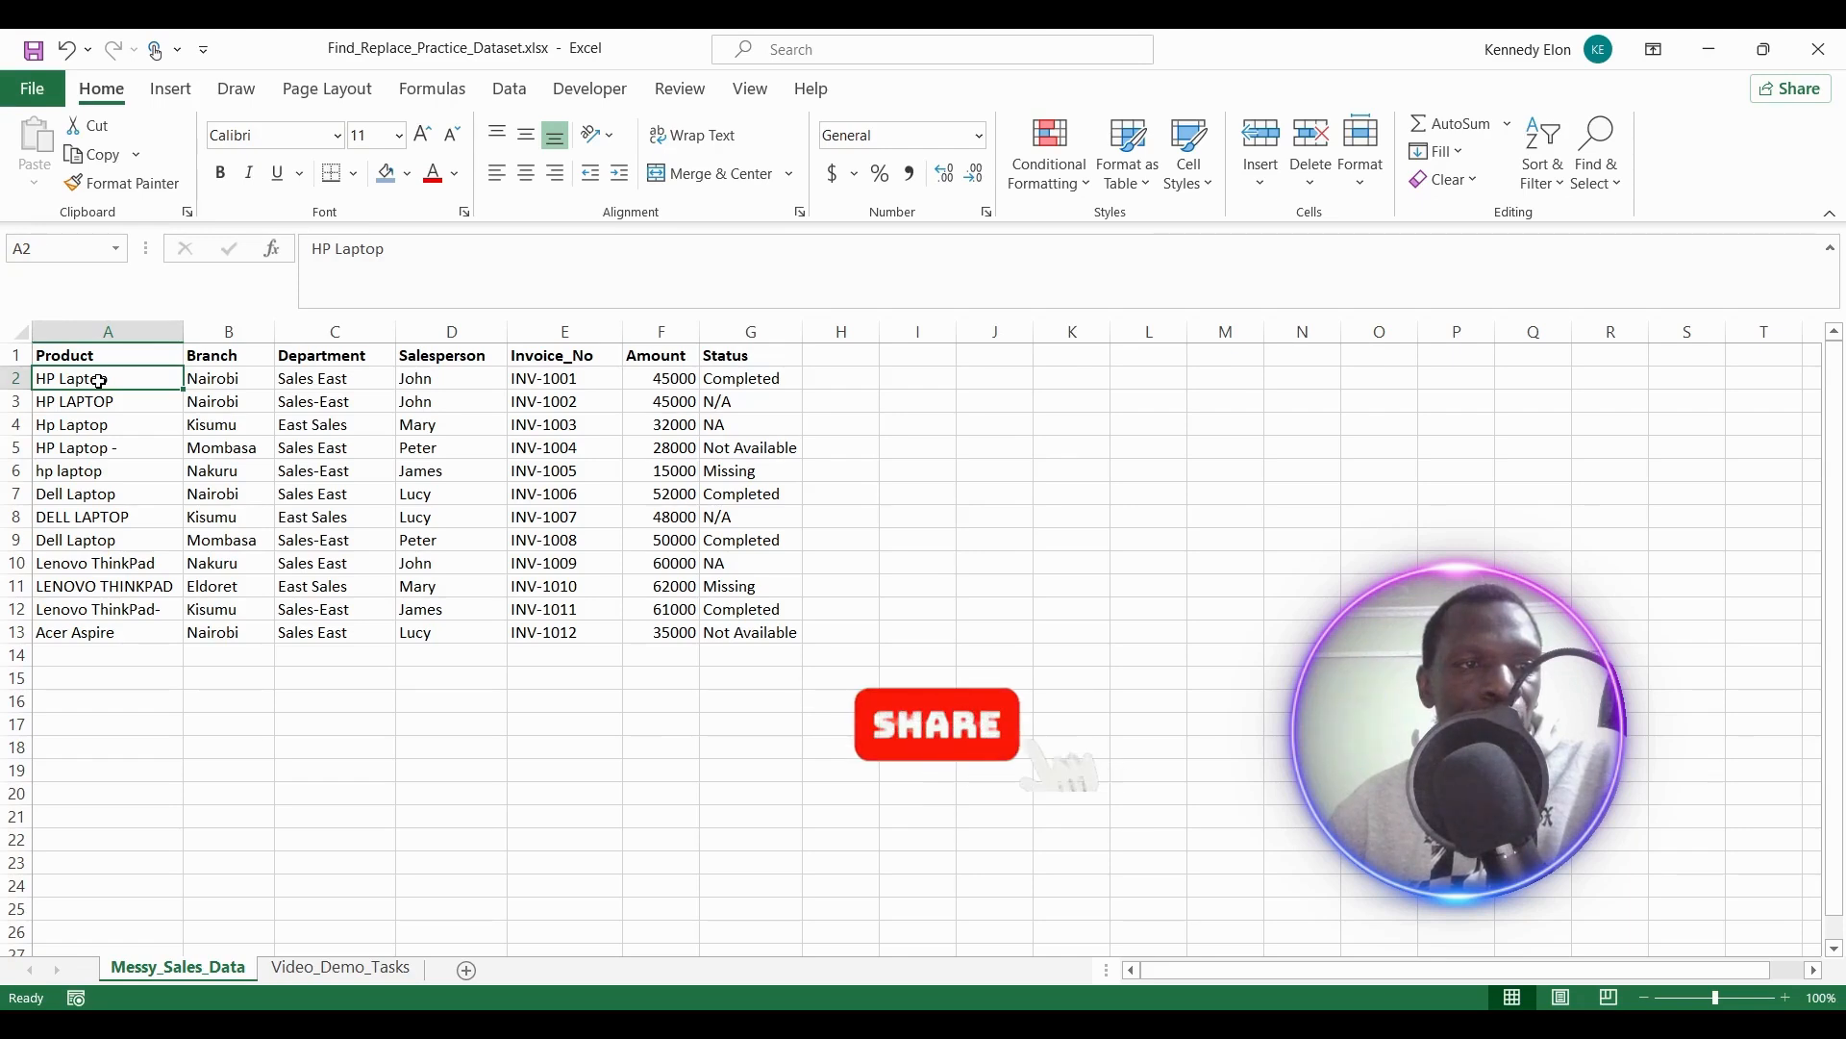
{"action": "left_click", "coordinate": [97, 403]}
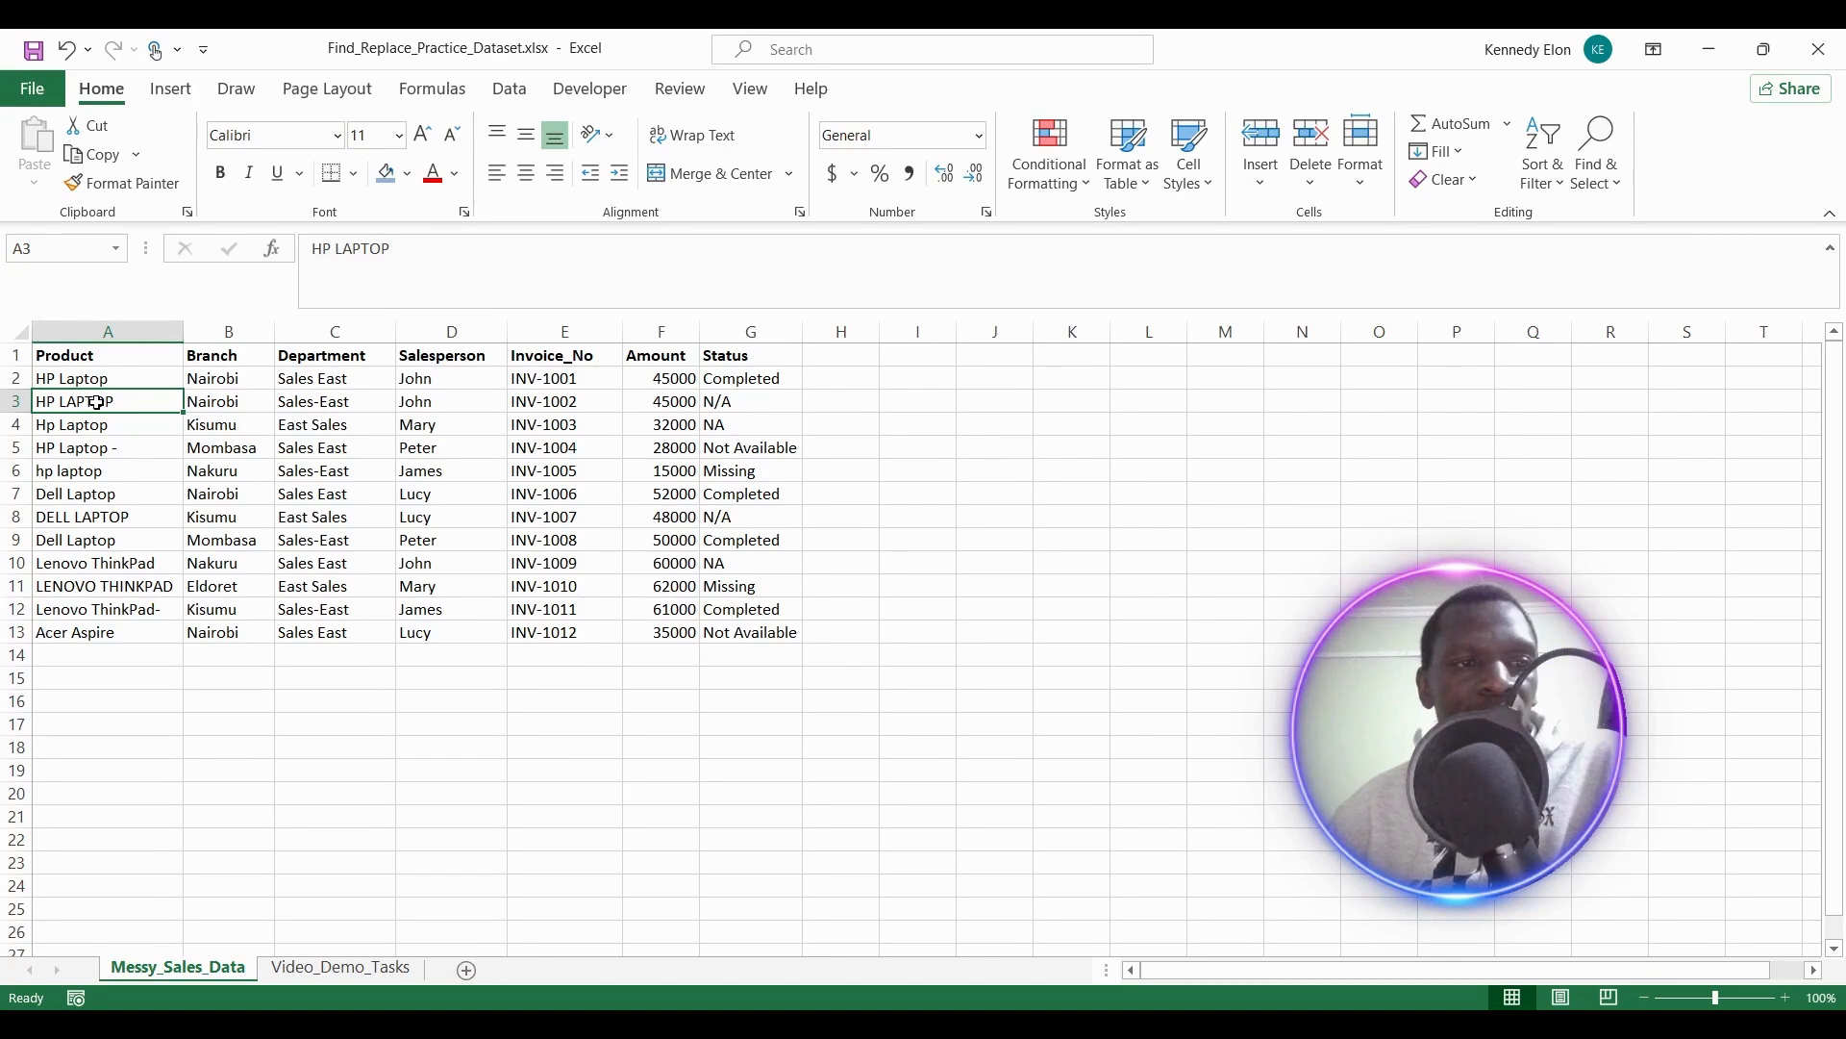
Highlight the HP Laptop entry in A2 with a blue fill and the HP LAPTOP entry in A3 with an orange fill.
{"action": "left_click", "coordinate": [118, 383]}
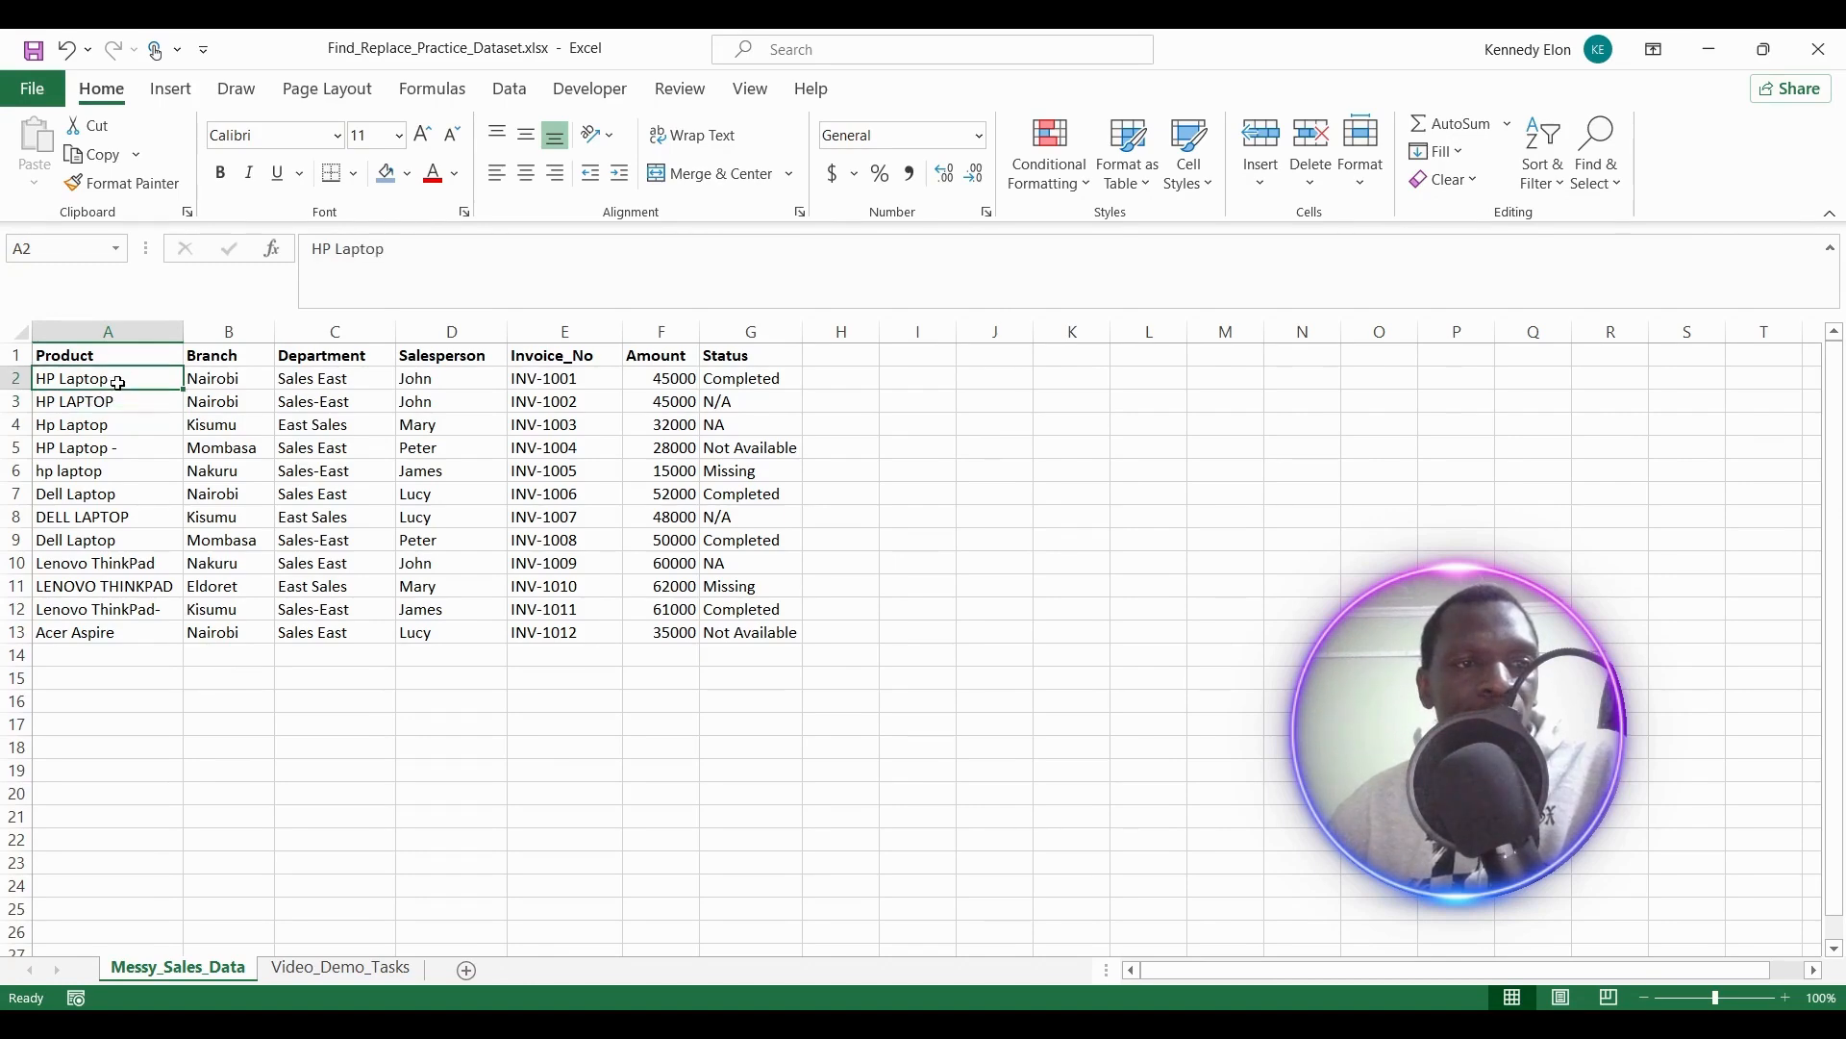
{"action": "left_click", "coordinate": [403, 181]}
{"action": "left_click", "coordinate": [441, 292]}
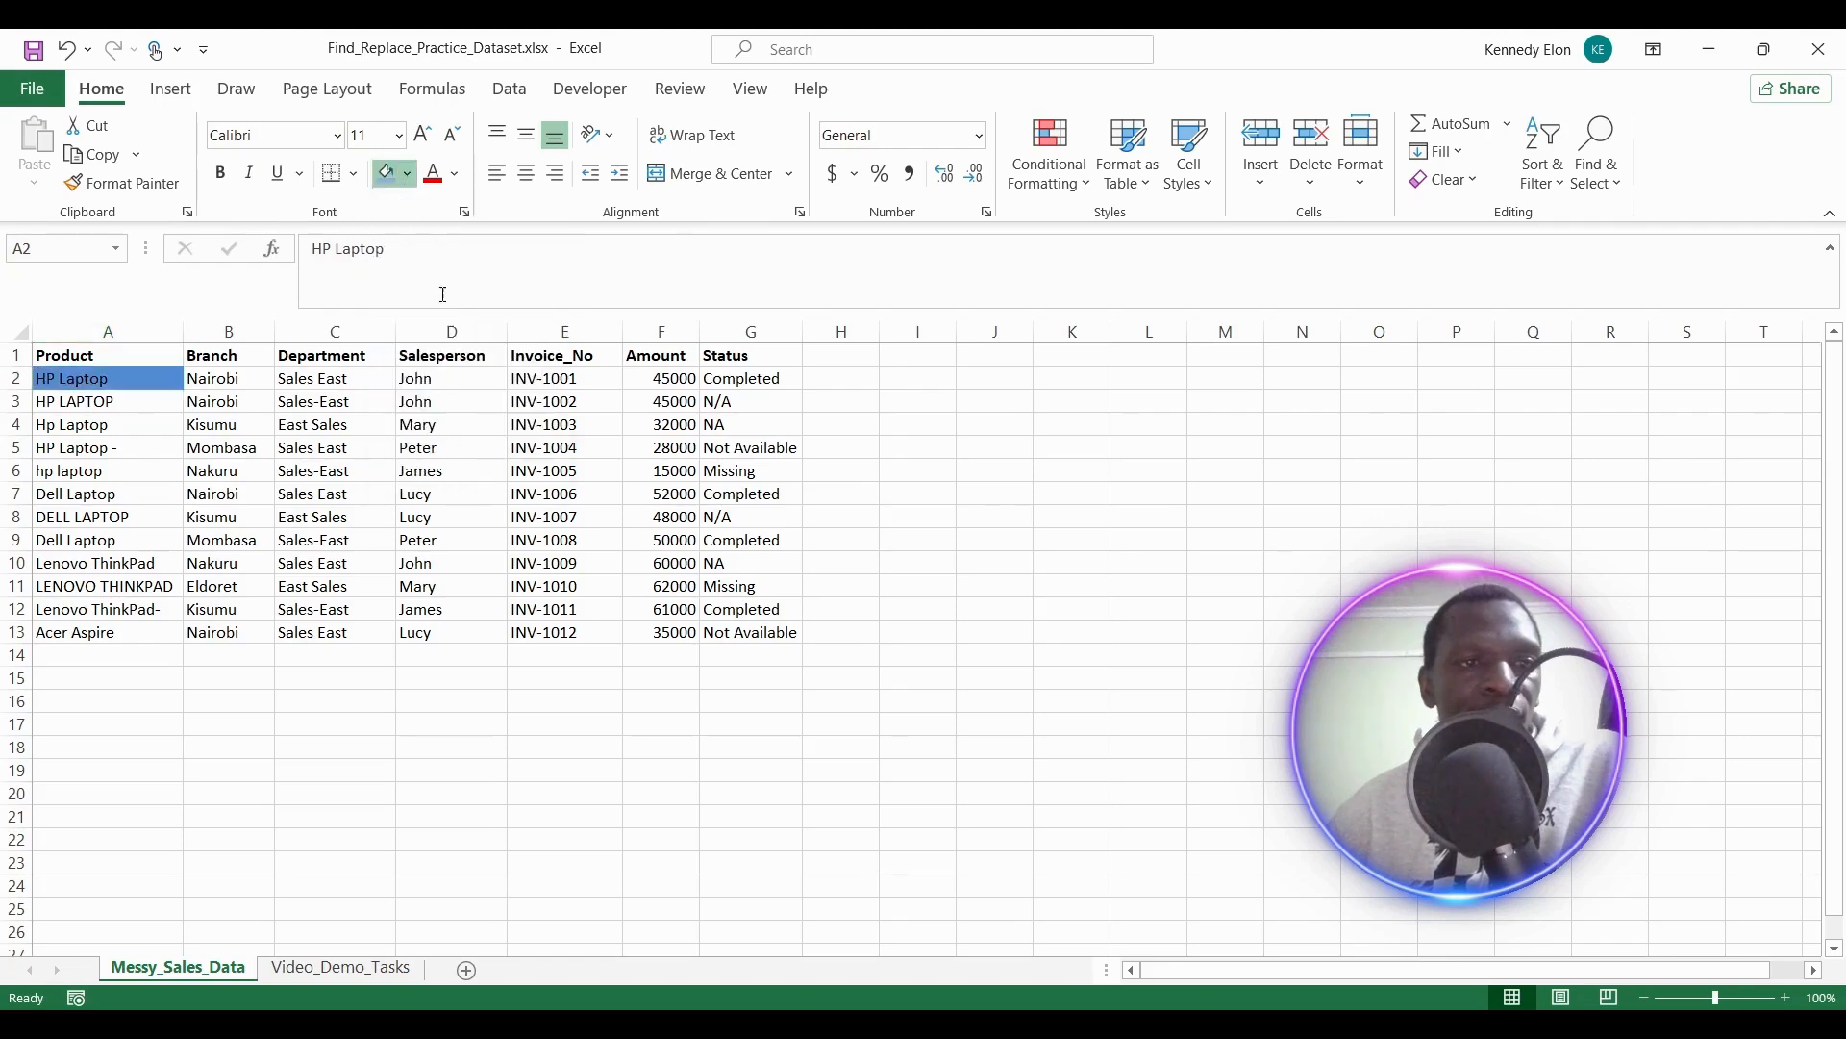
{"action": "left_click", "coordinate": [108, 413]}
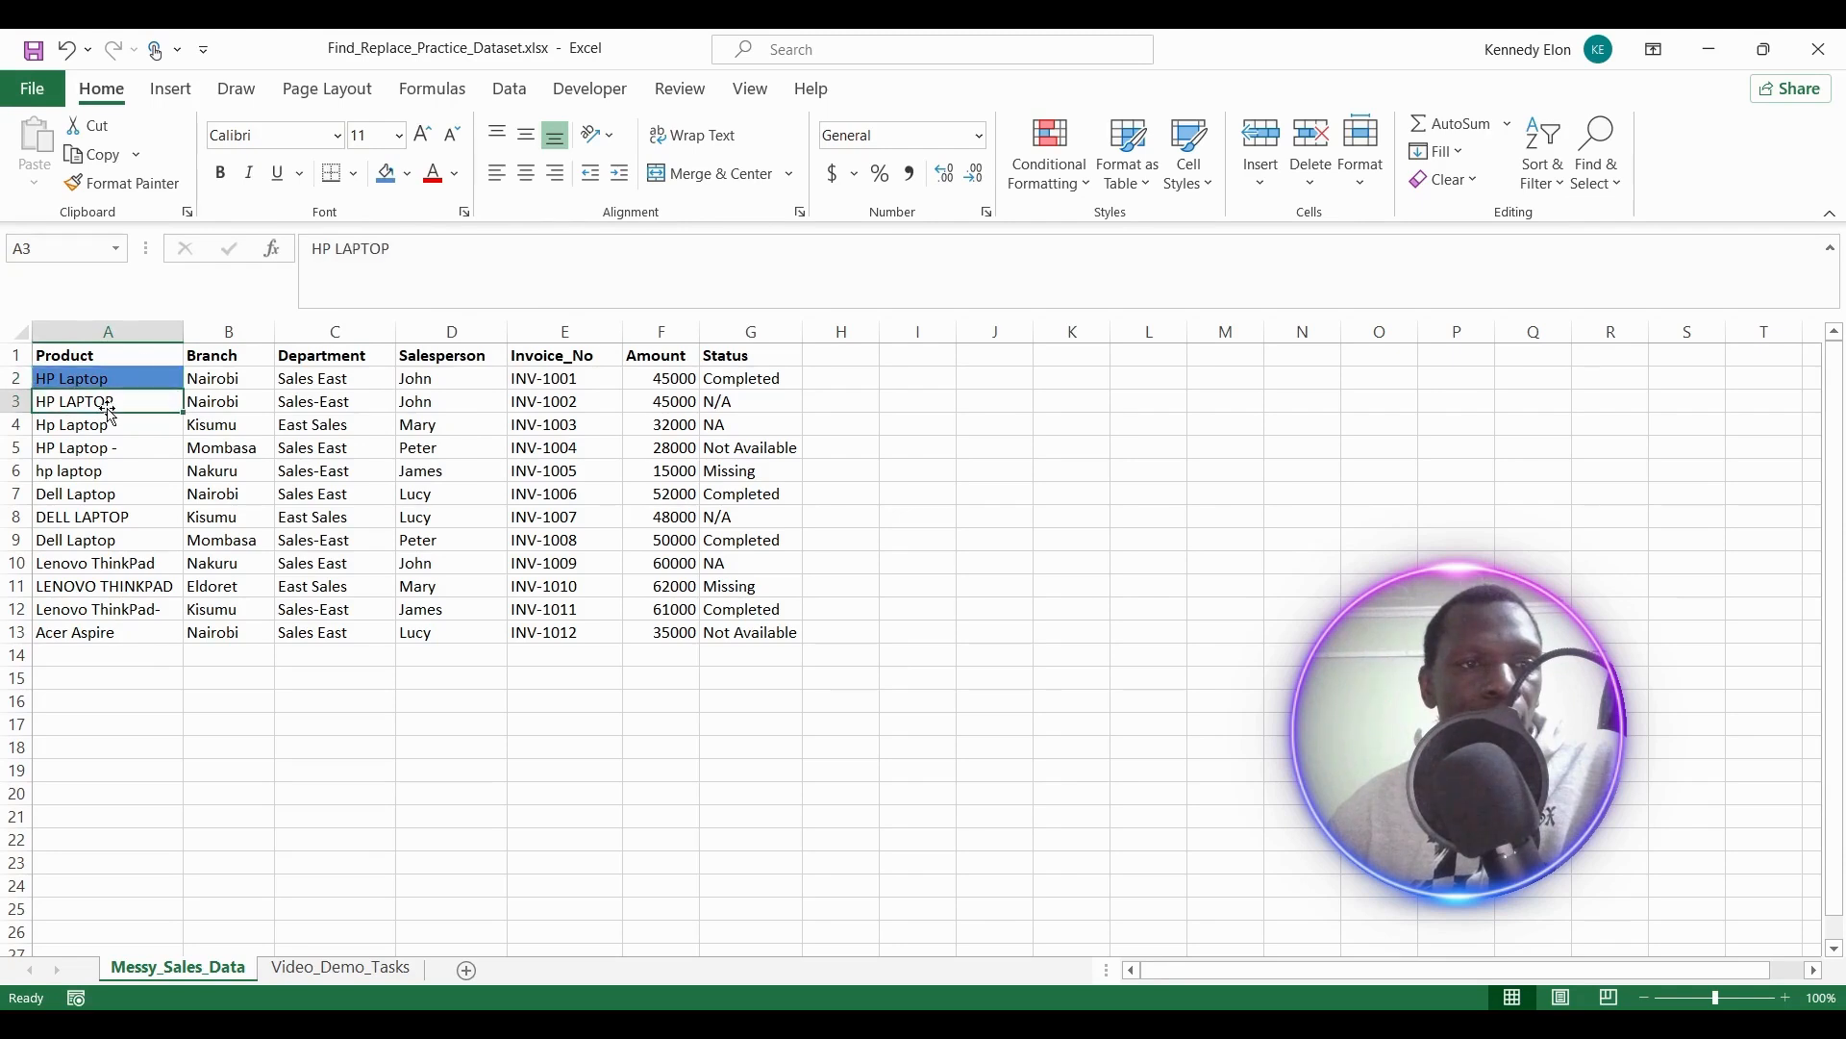
{"action": "left_click", "coordinate": [411, 176]}
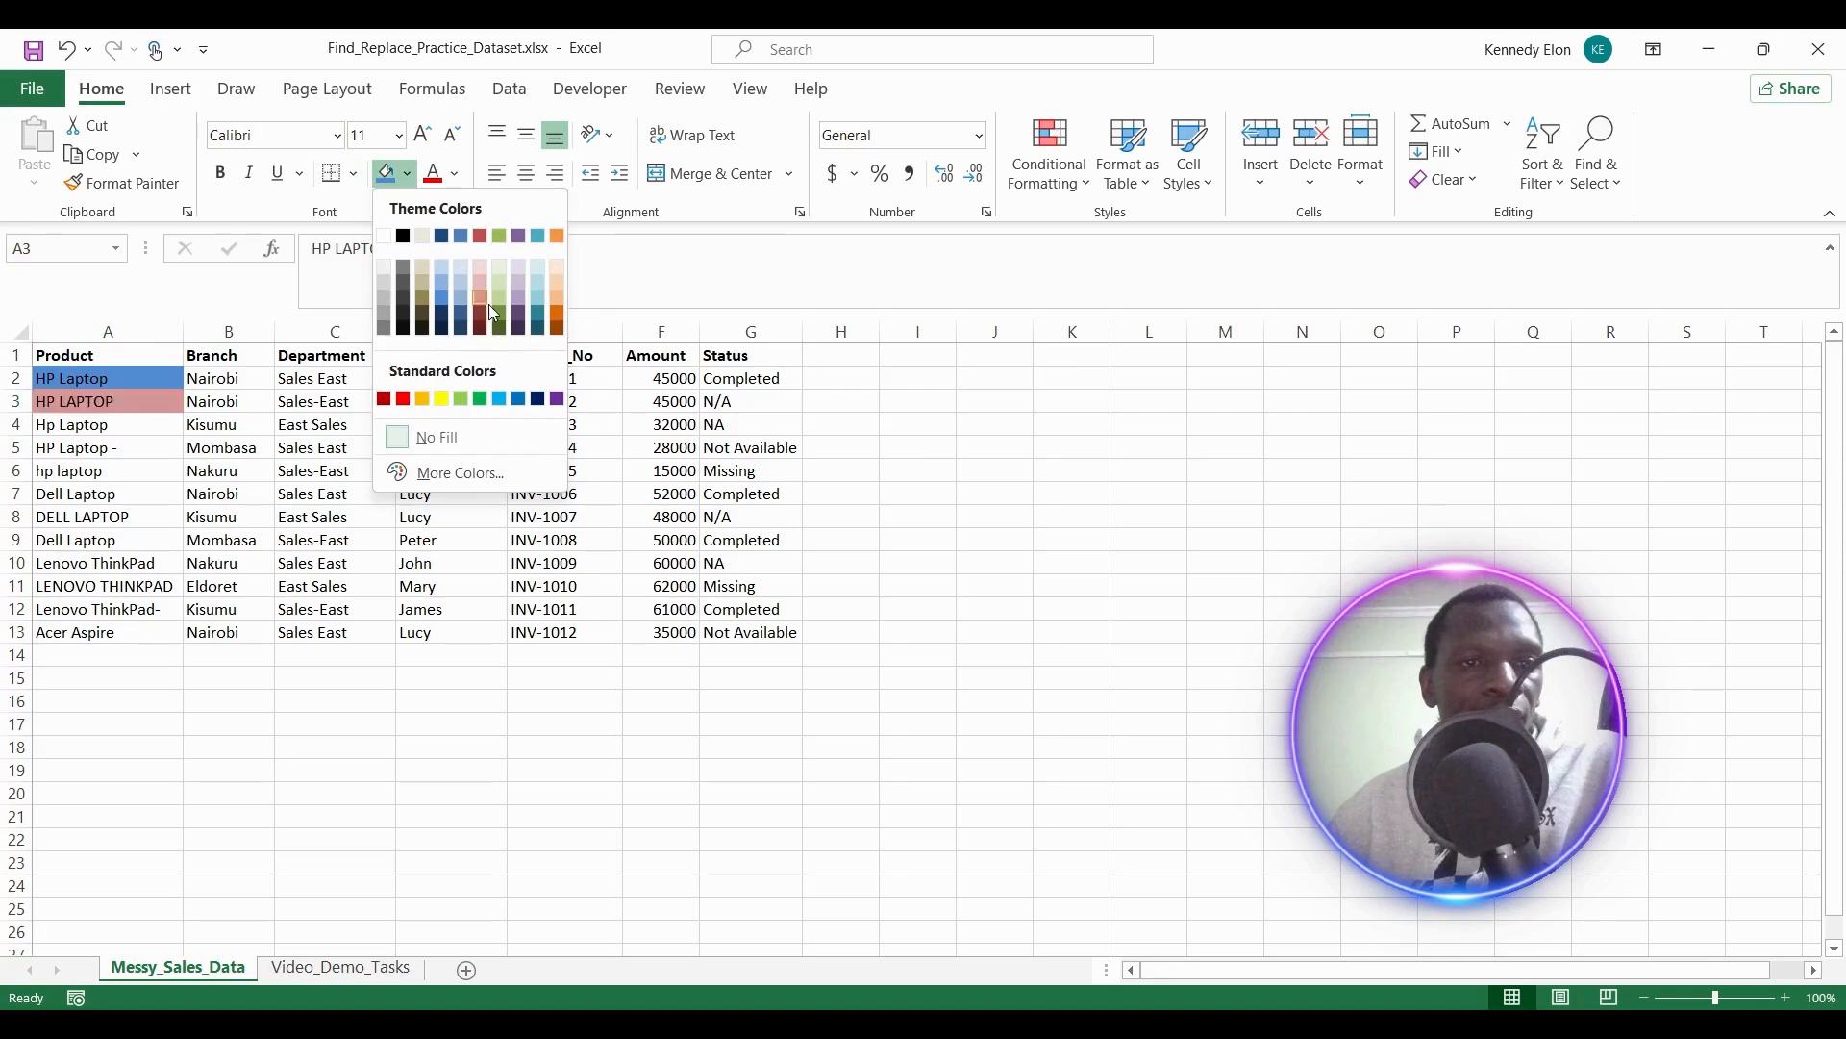
{"action": "left_click", "coordinate": [558, 314]}
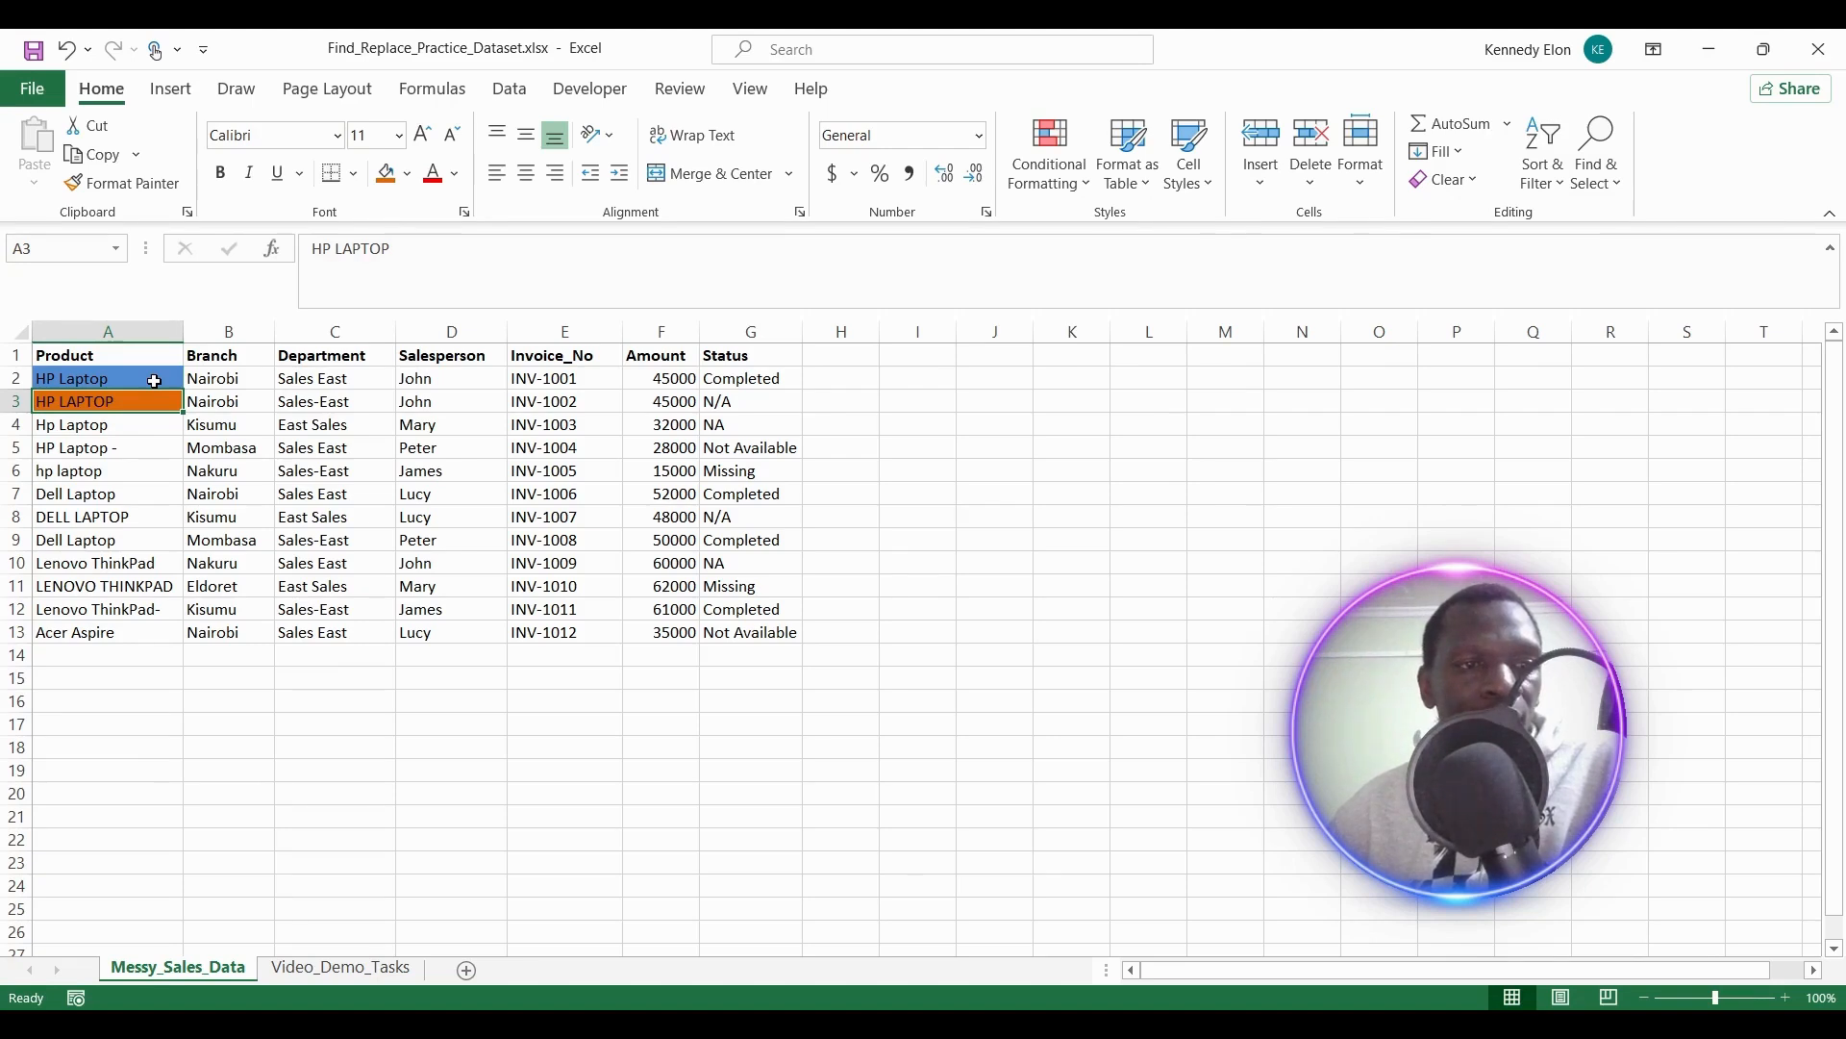
Highlight the Dell Laptop entry in A7 with a blue fill and the DELL LAPTOP entry in A8 with a yellow fill.
{"action": "left_click", "coordinate": [61, 504]}
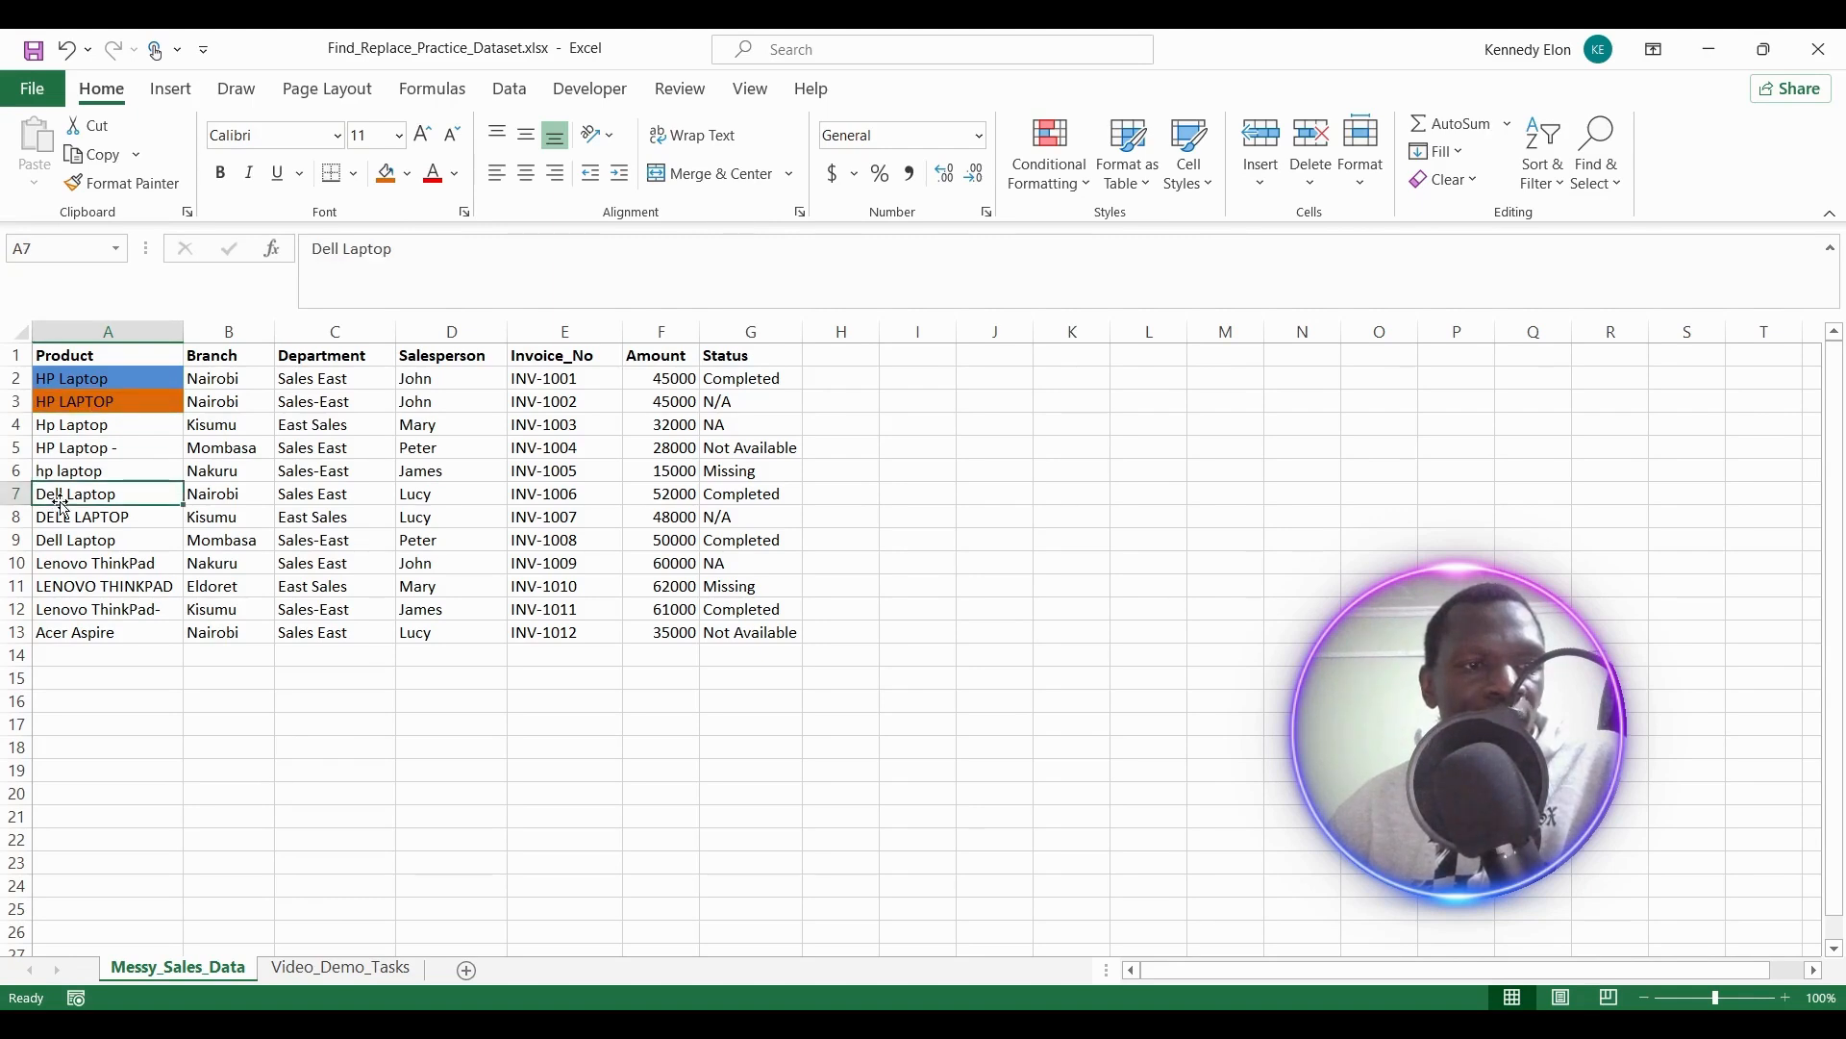
{"action": "left_click", "coordinate": [407, 178]}
{"action": "left_click", "coordinate": [445, 292]}
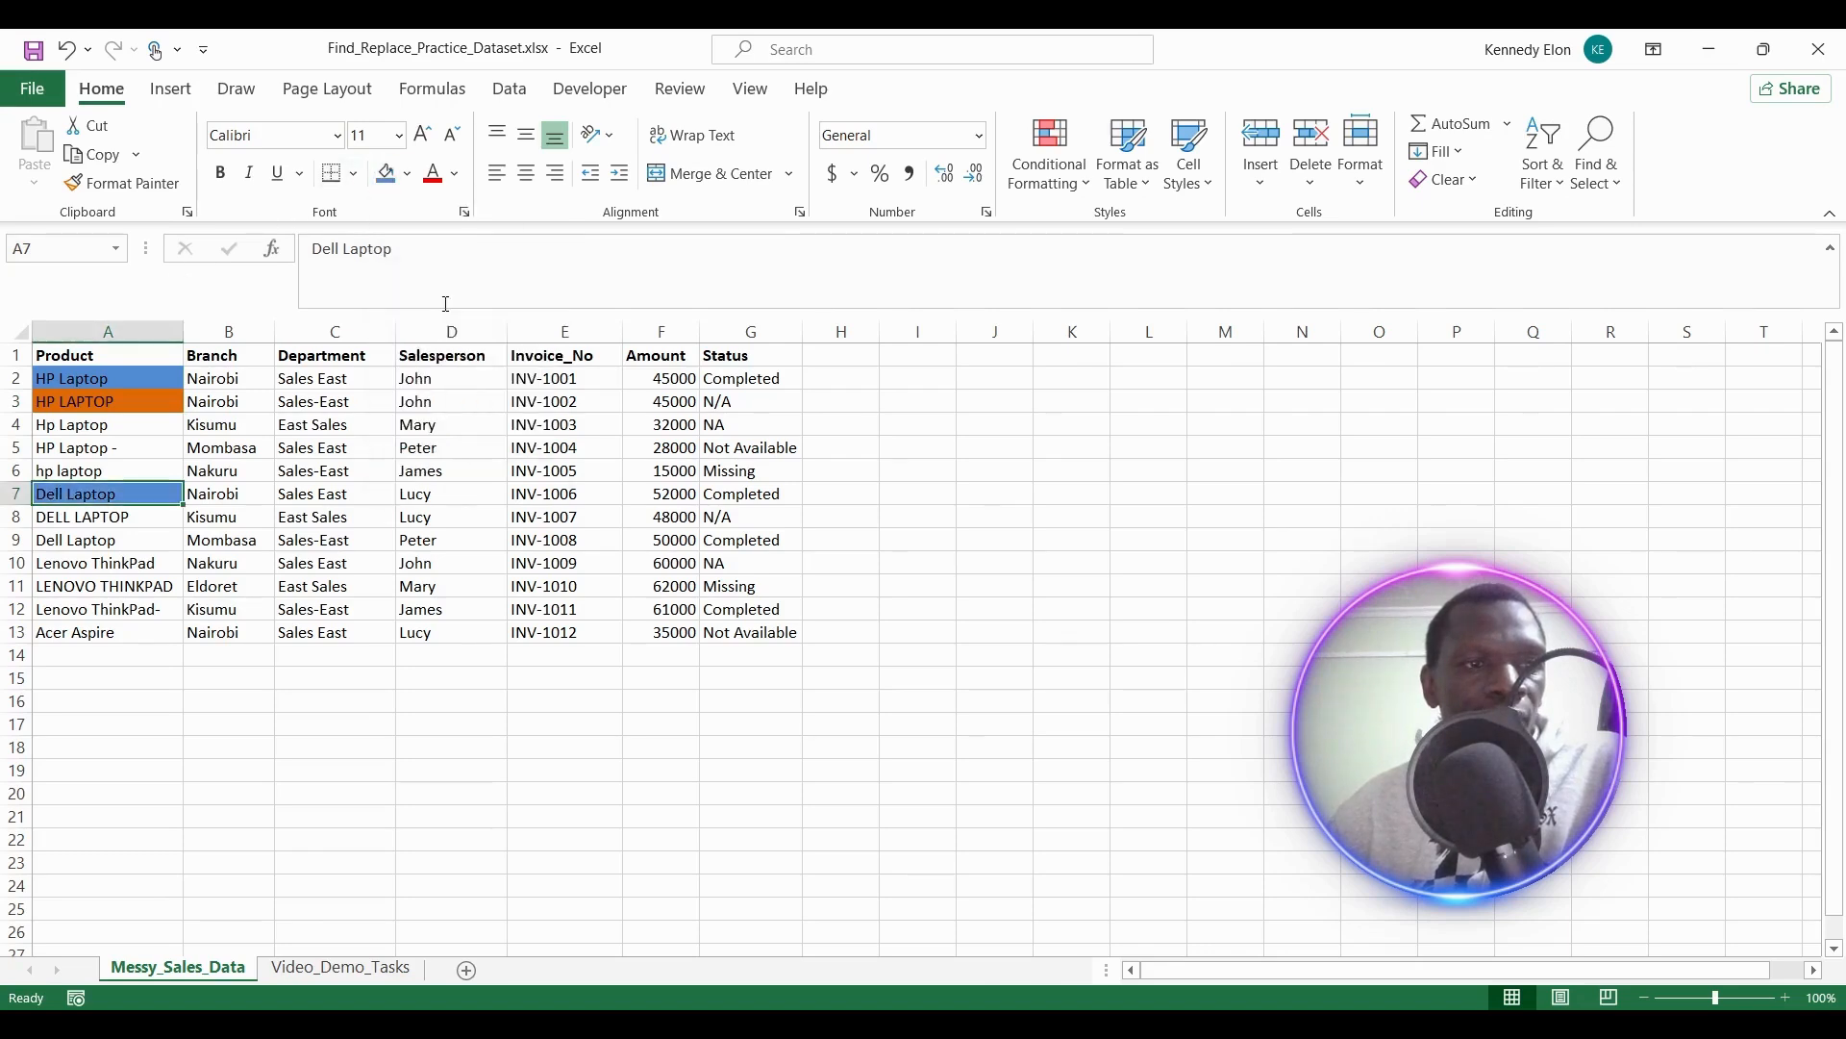
{"action": "left_click", "coordinate": [111, 517]}
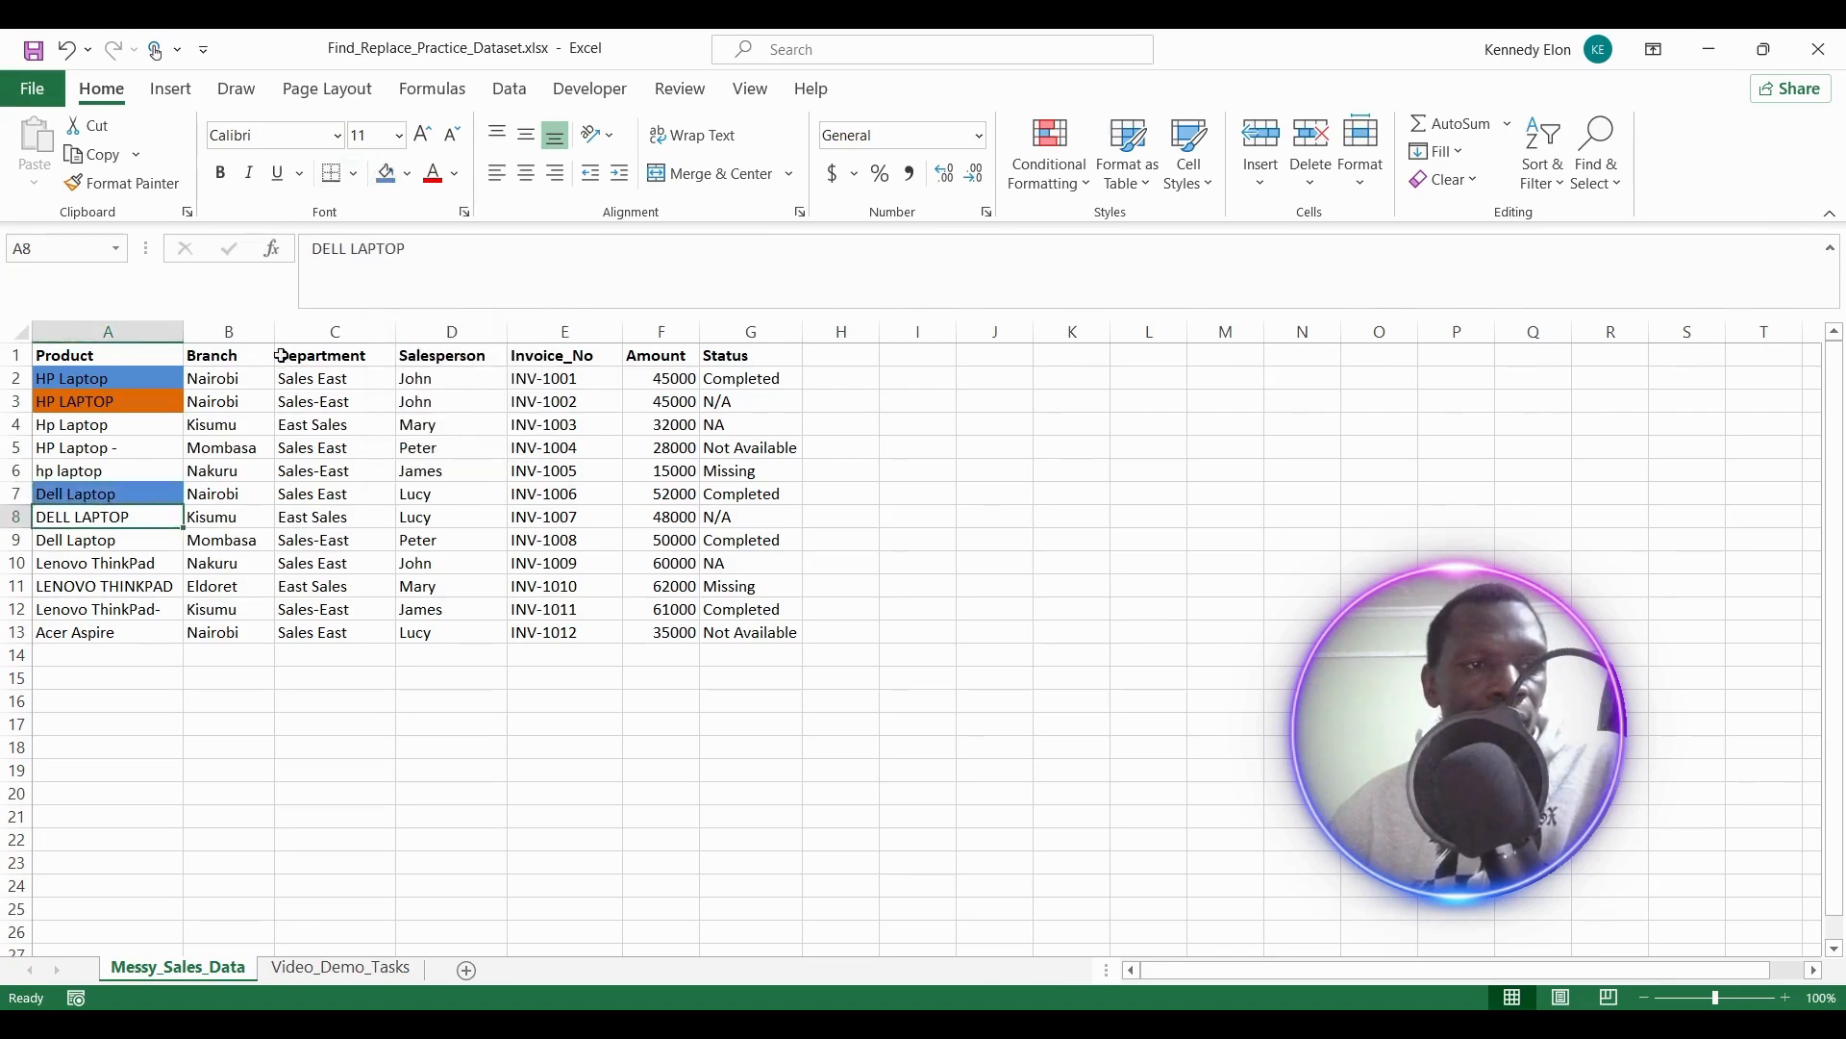
{"action": "left_click", "coordinate": [394, 179]}
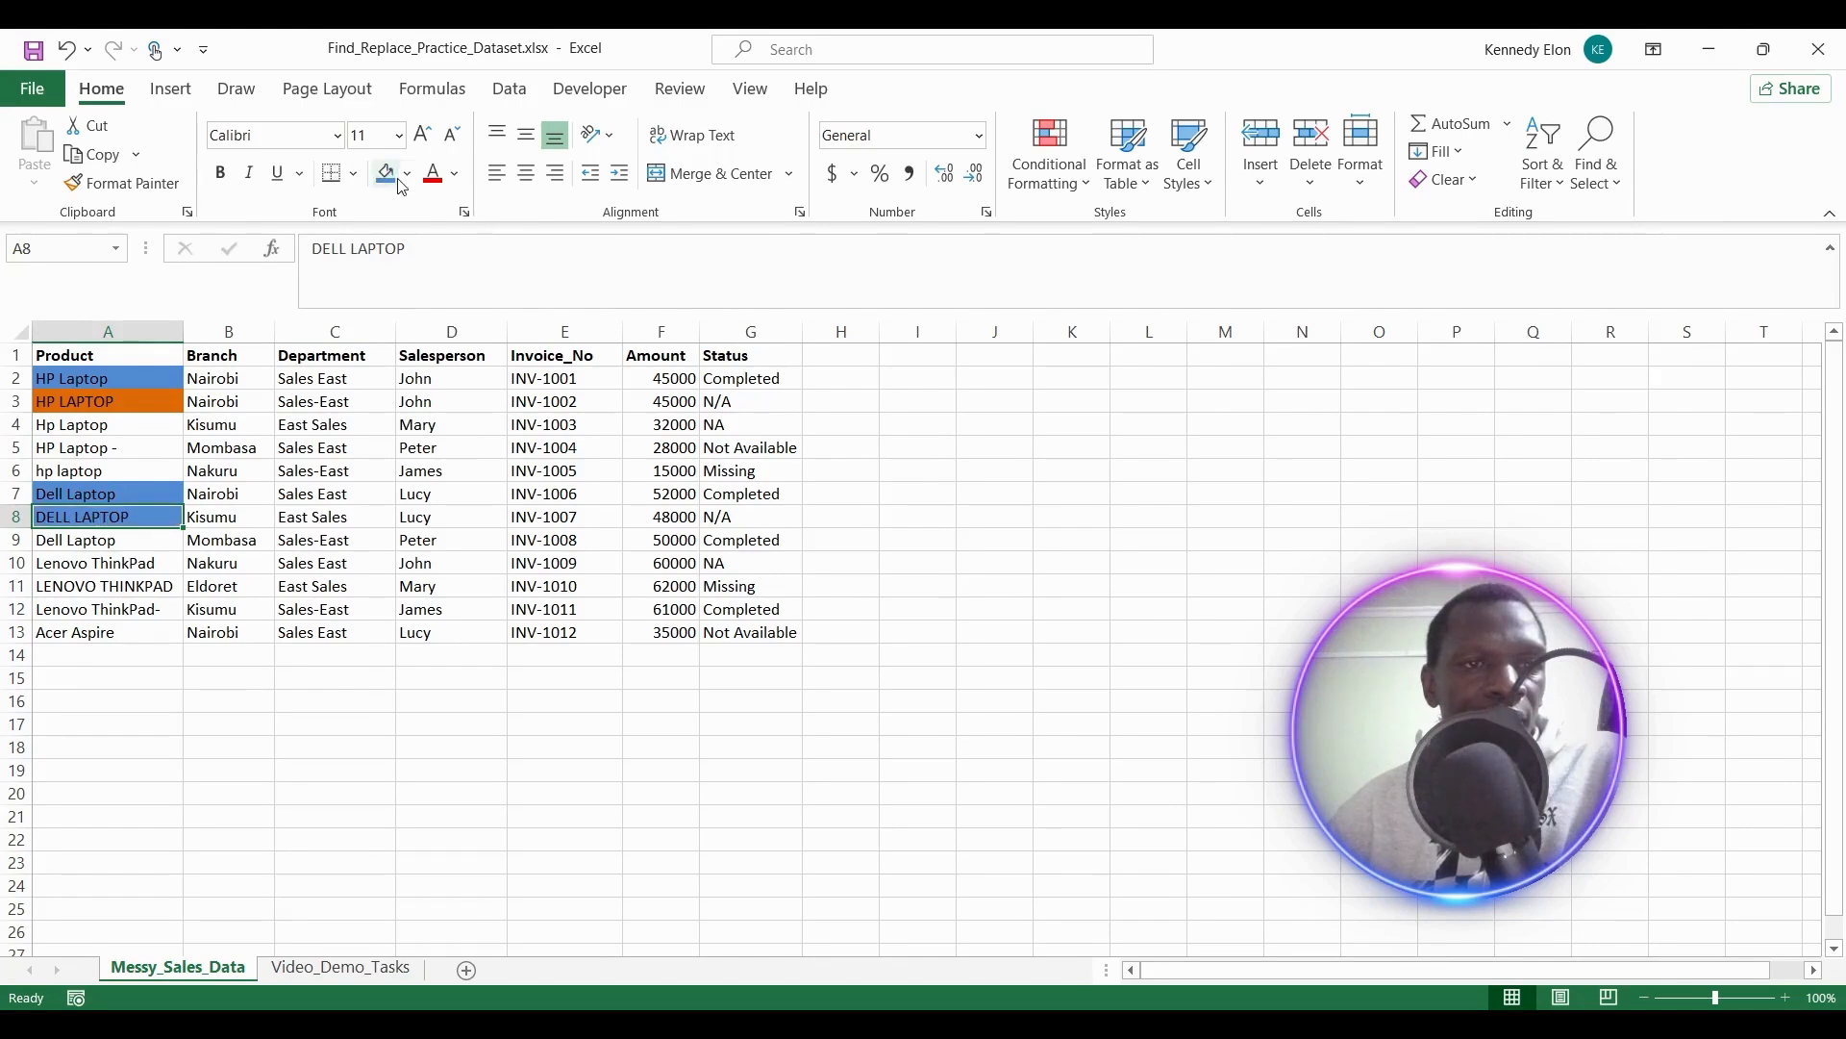
{"action": "left_click", "coordinate": [408, 174]}
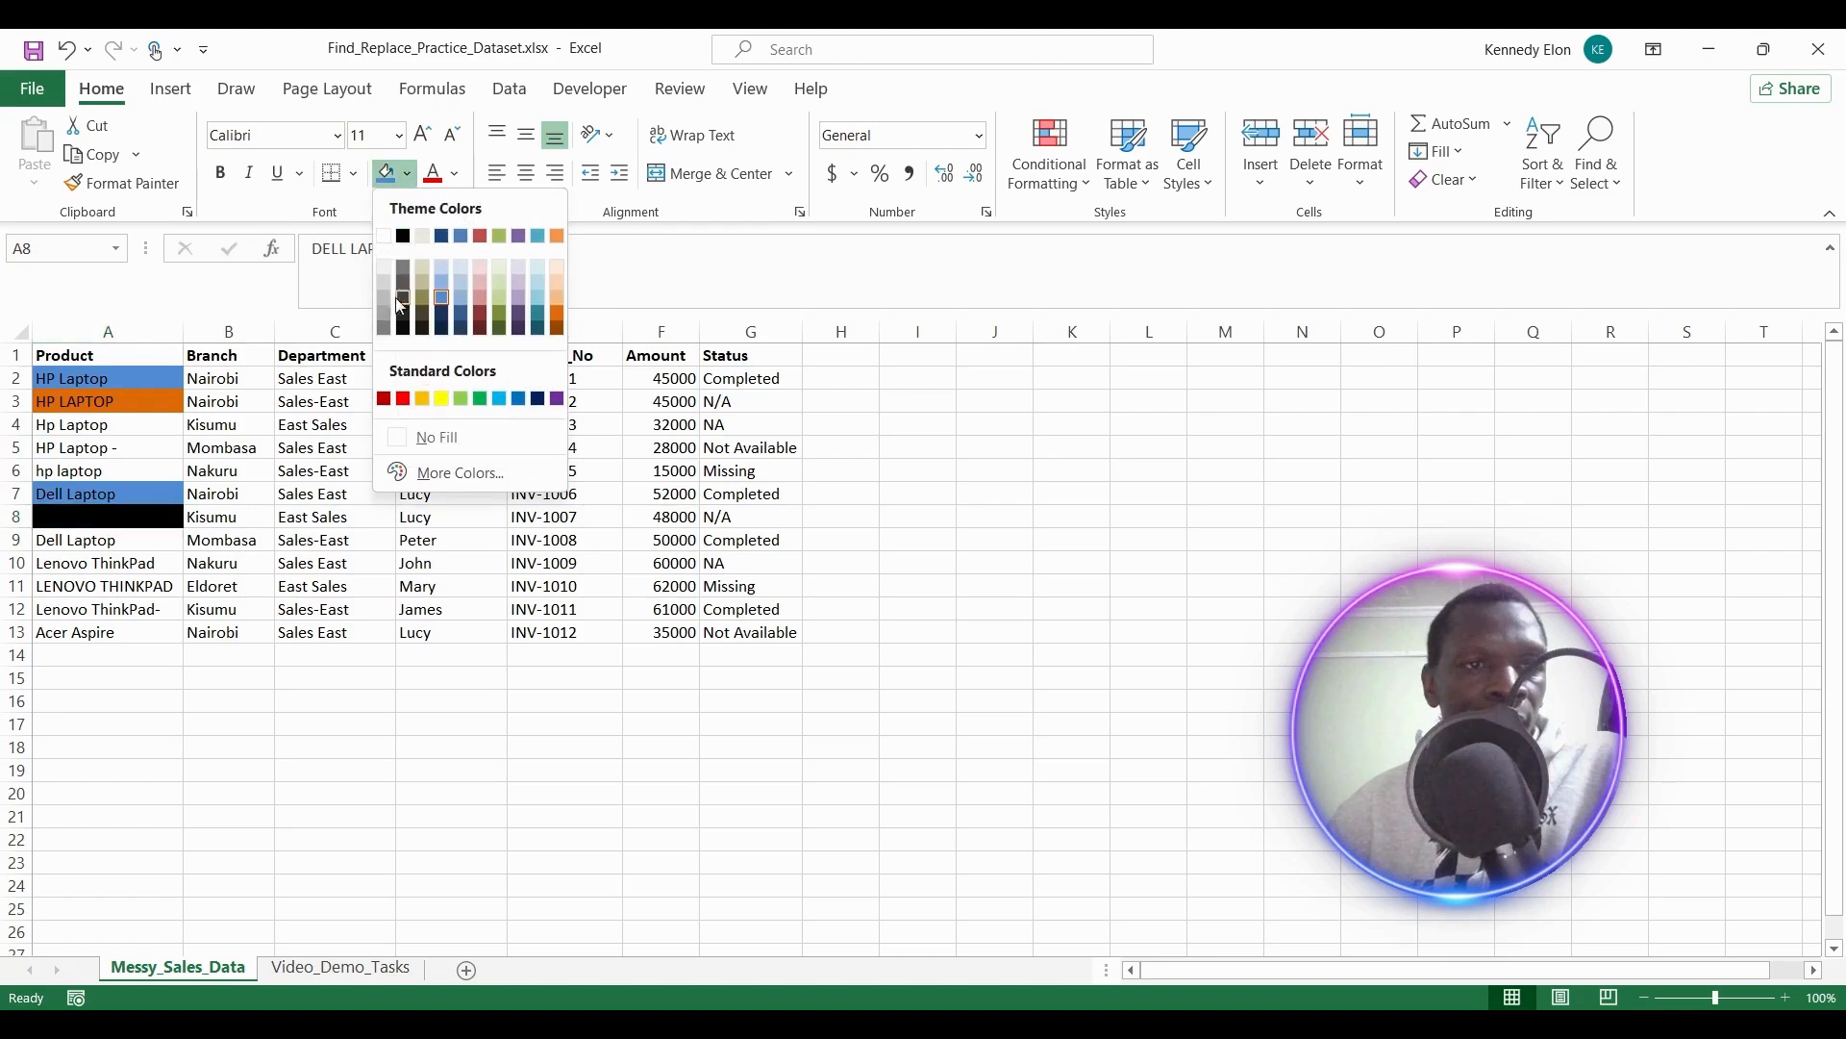
{"action": "left_click", "coordinate": [439, 398]}
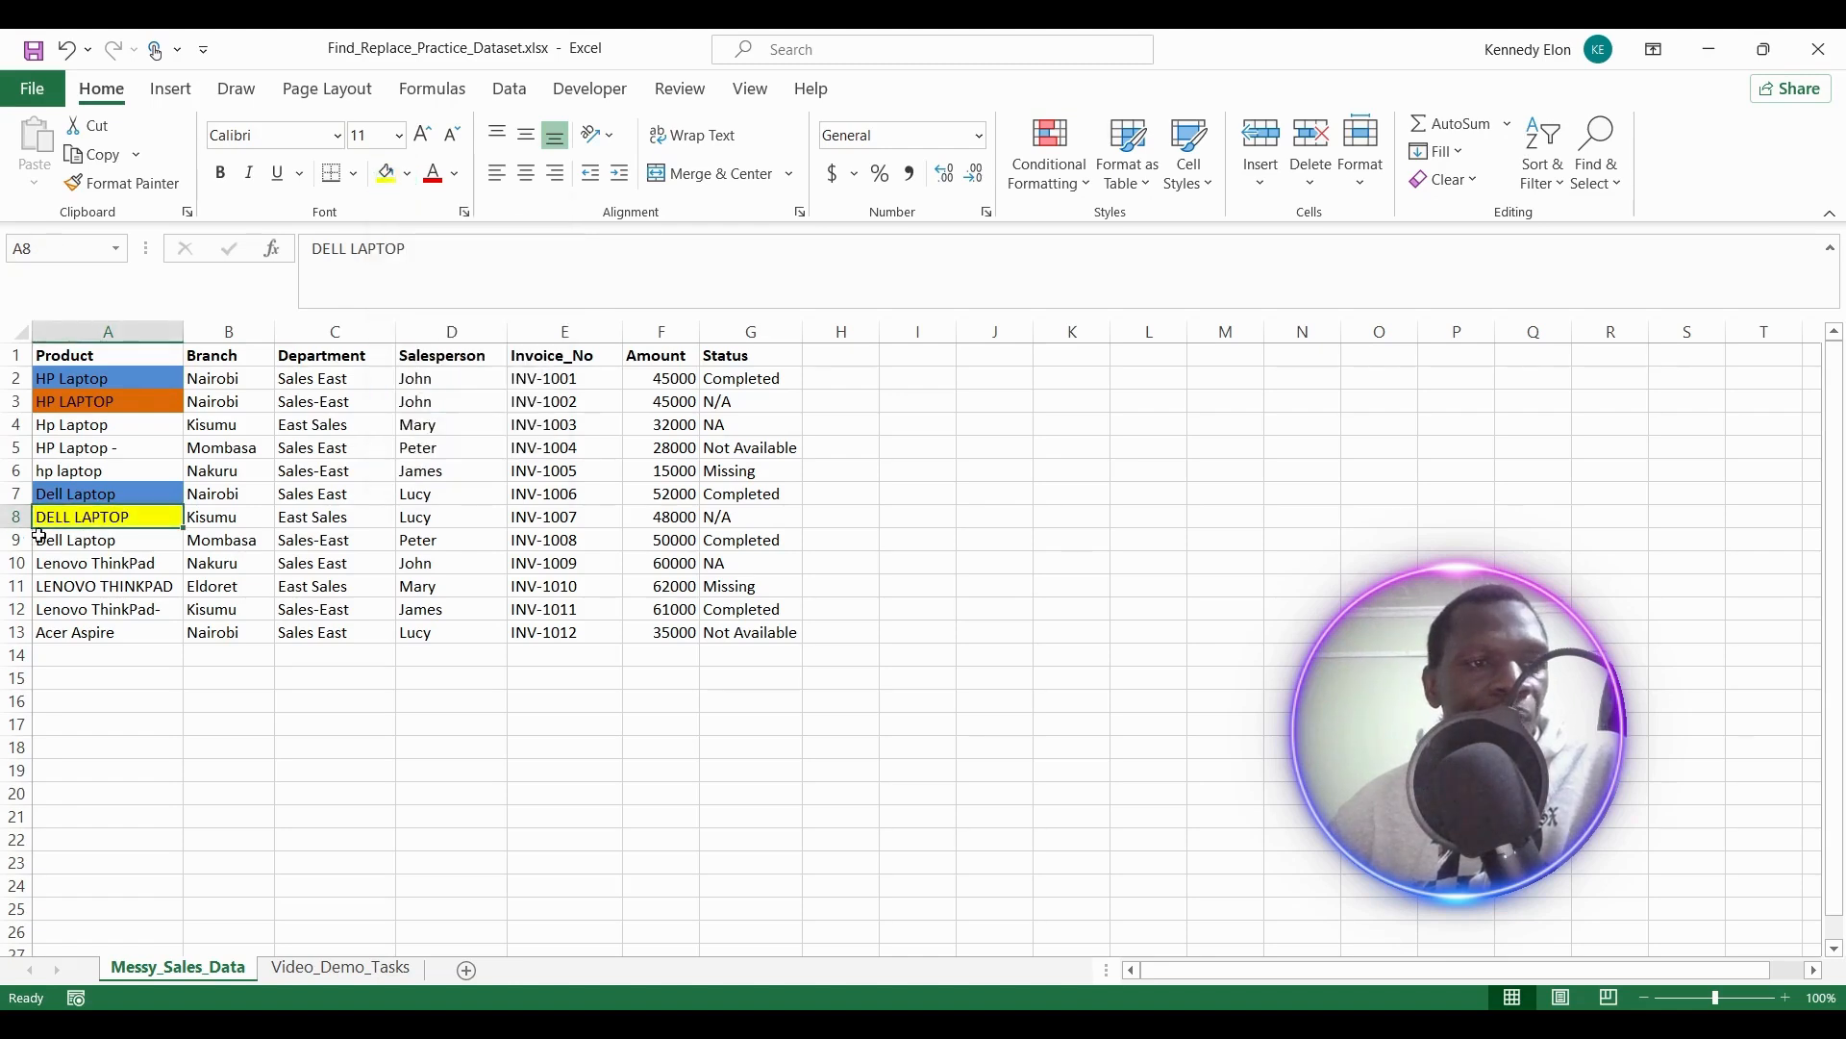
{"action": "left_click", "coordinate": [68, 496]}
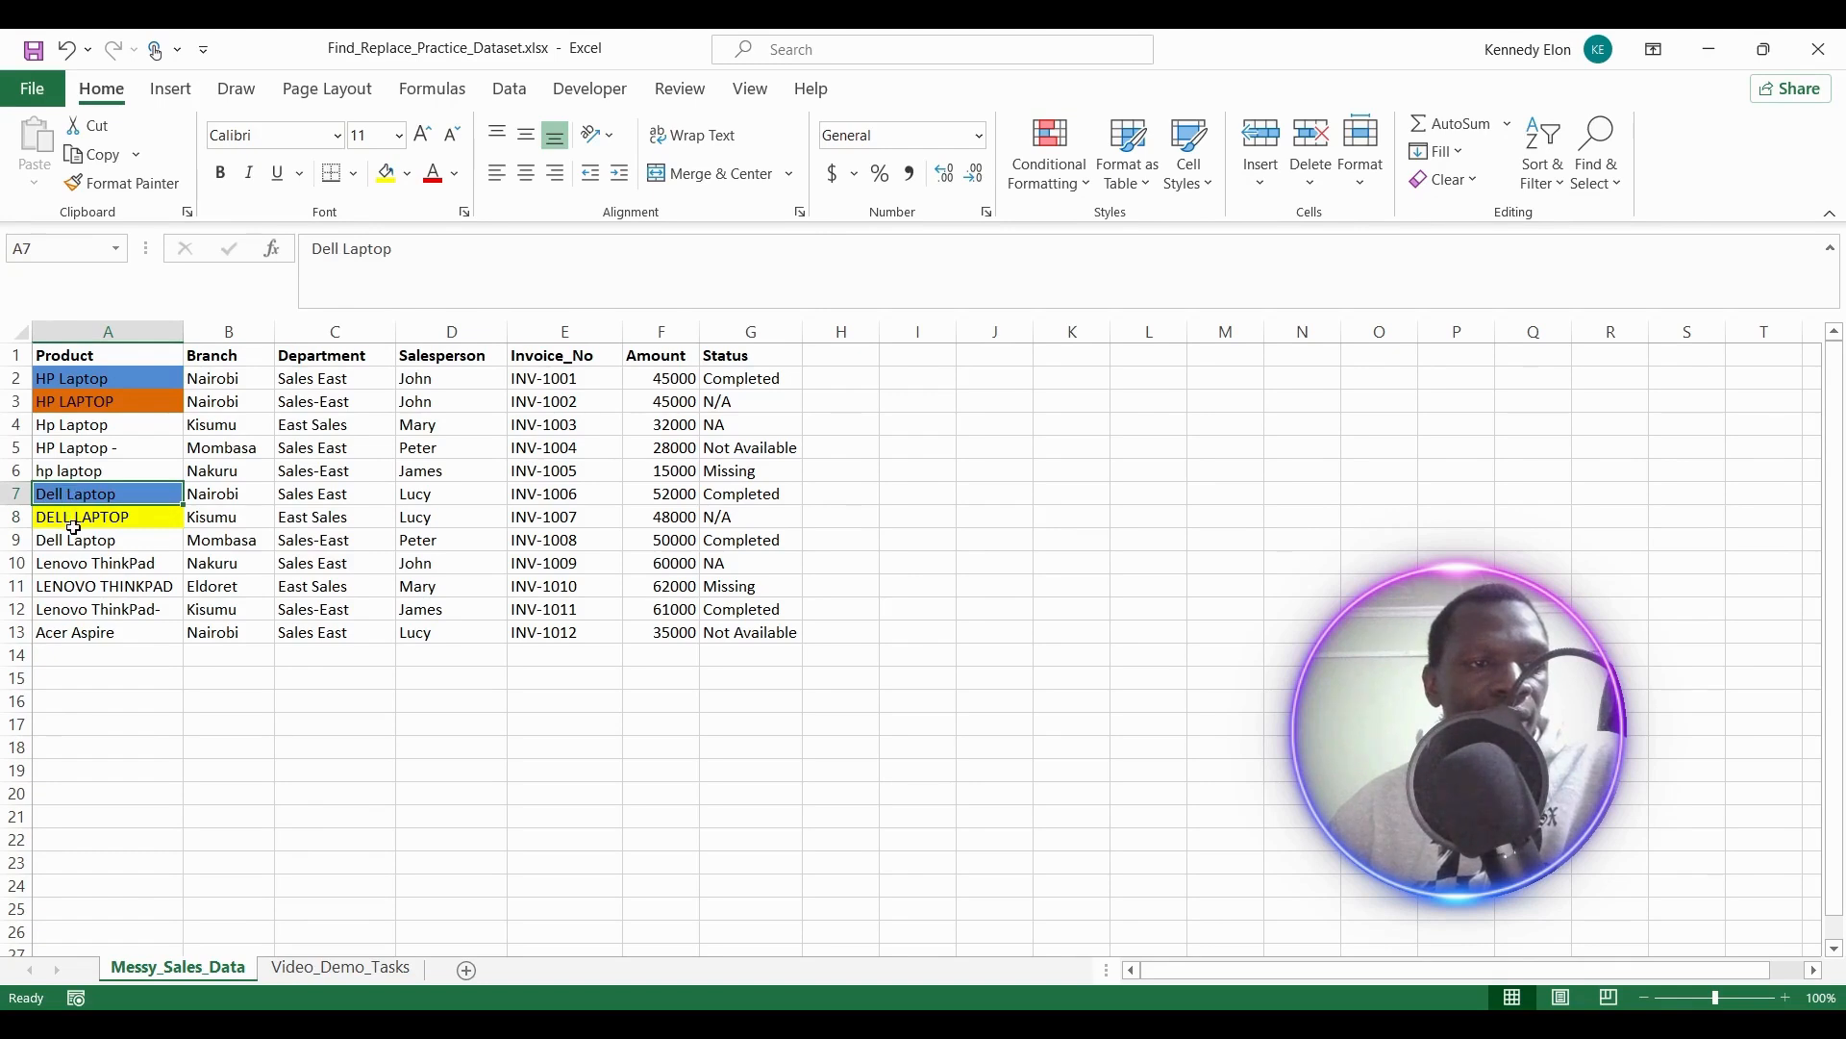
{"action": "left_click", "coordinate": [75, 522]}
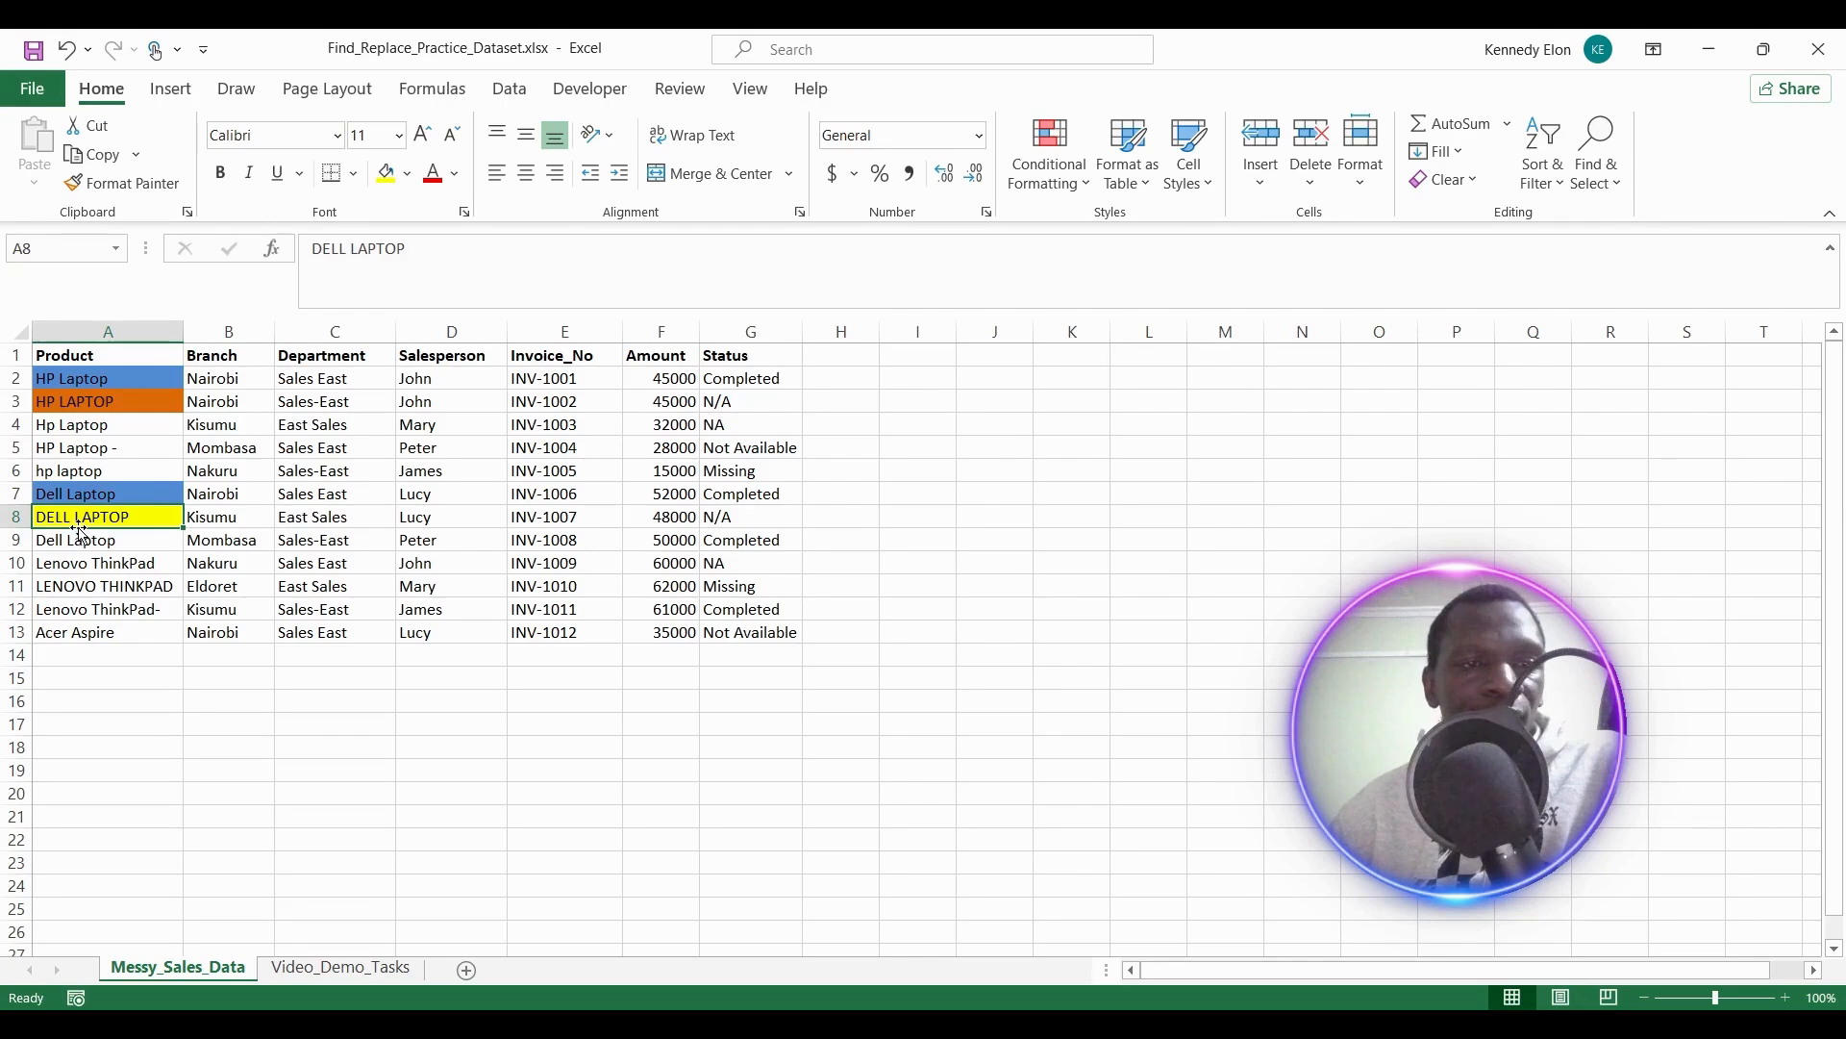
Highlight the Sales East department in C2 with a dark red fill and East Sales in C8 with a dark blue fill.
{"action": "left_click", "coordinate": [321, 382]}
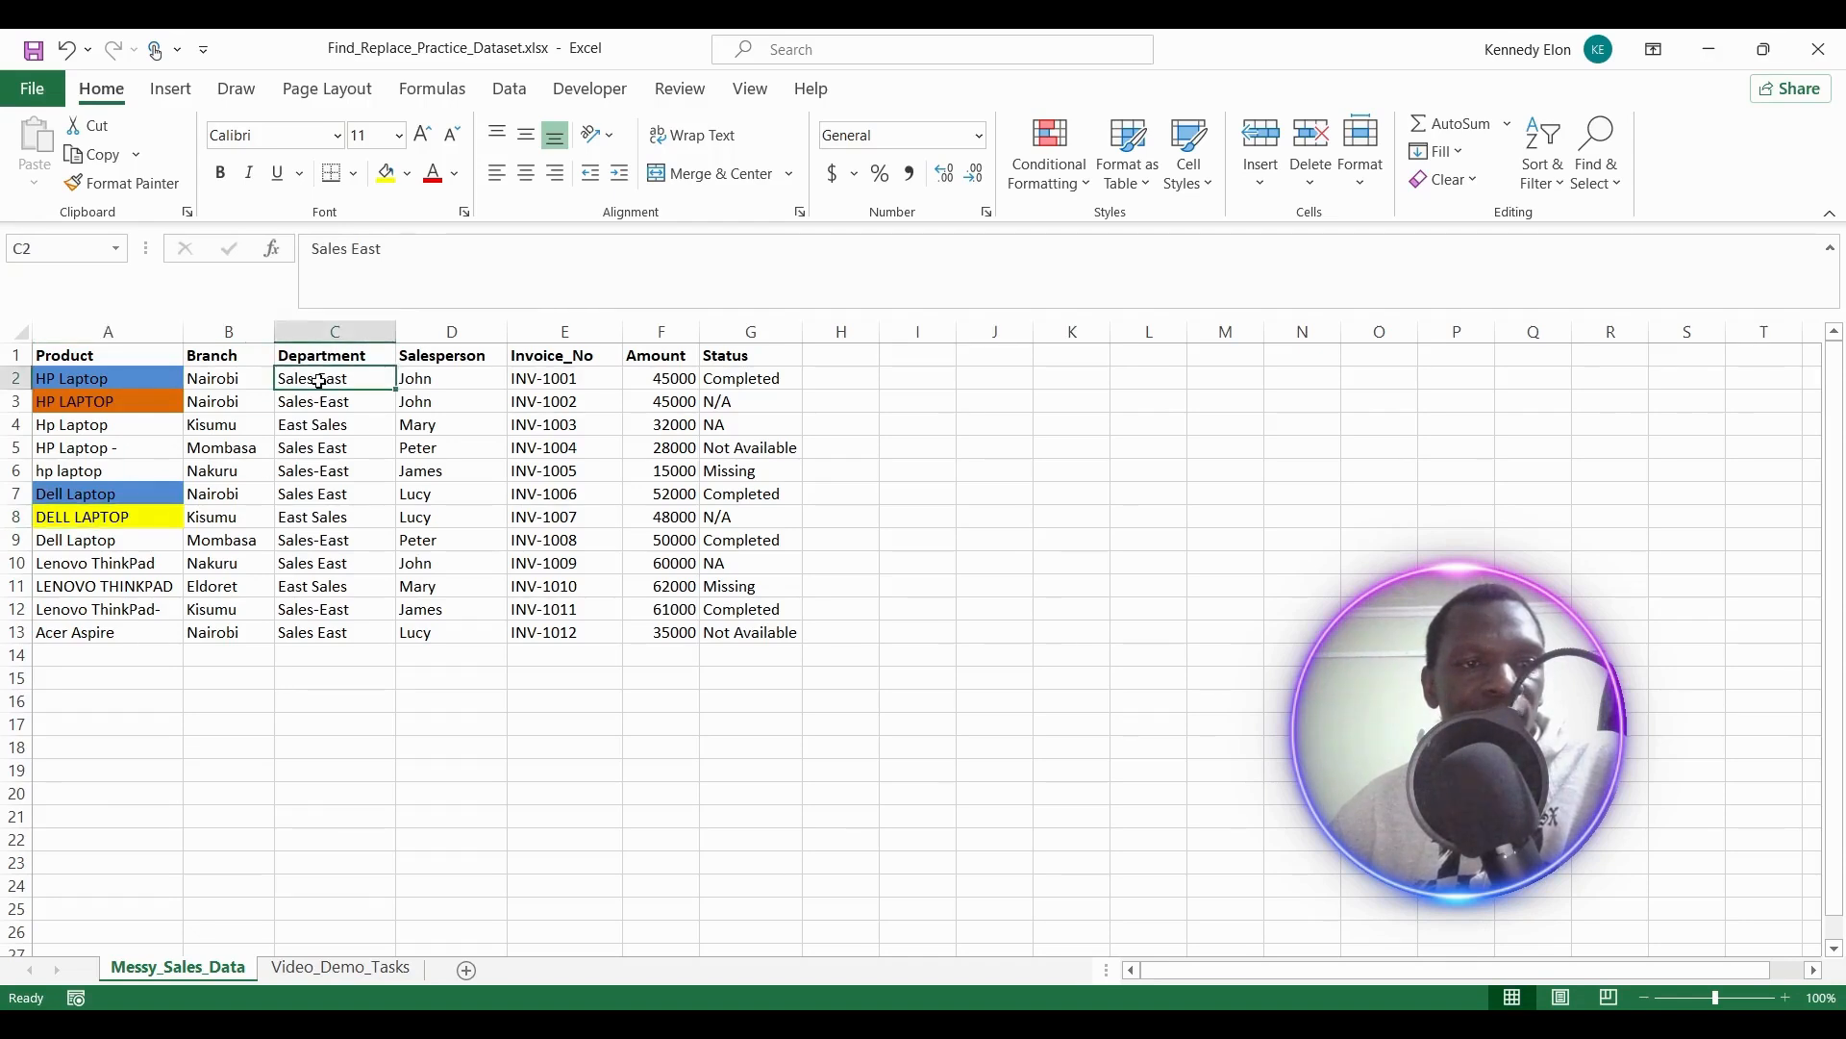
{"action": "left_click", "coordinate": [407, 174]}
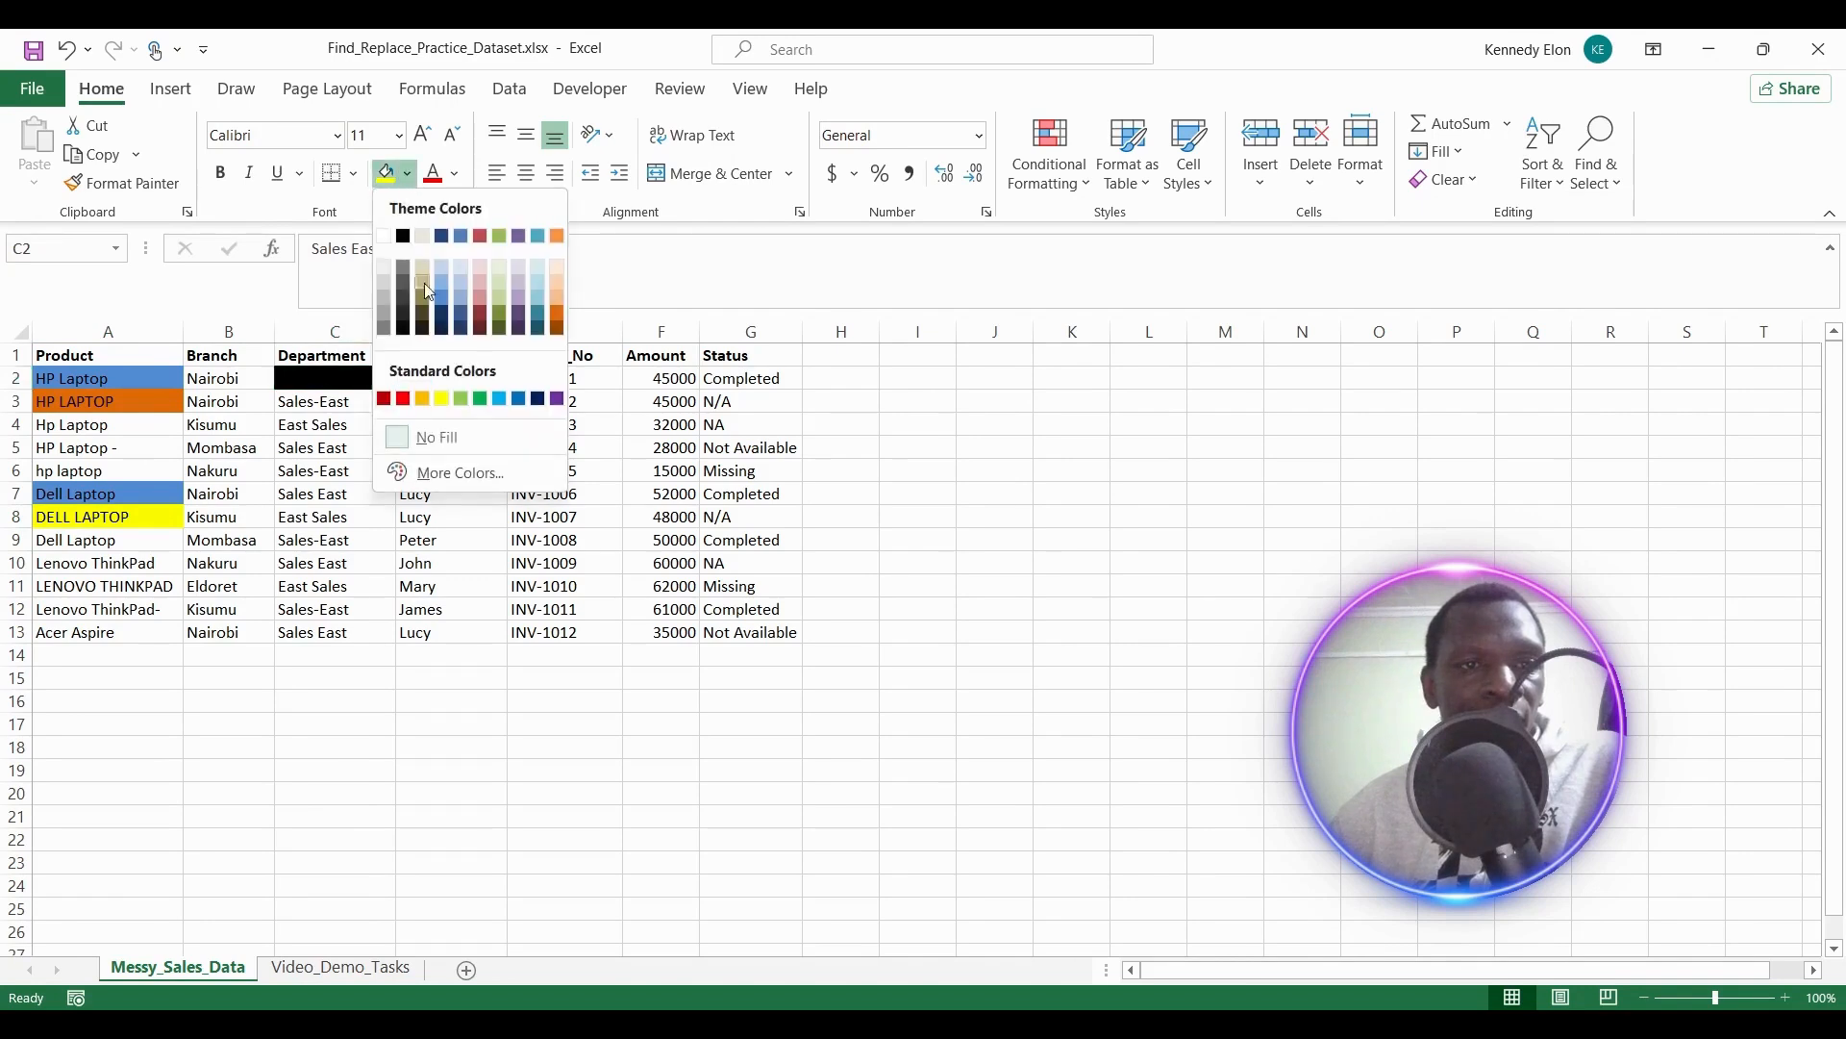
{"action": "left_click", "coordinate": [481, 314]}
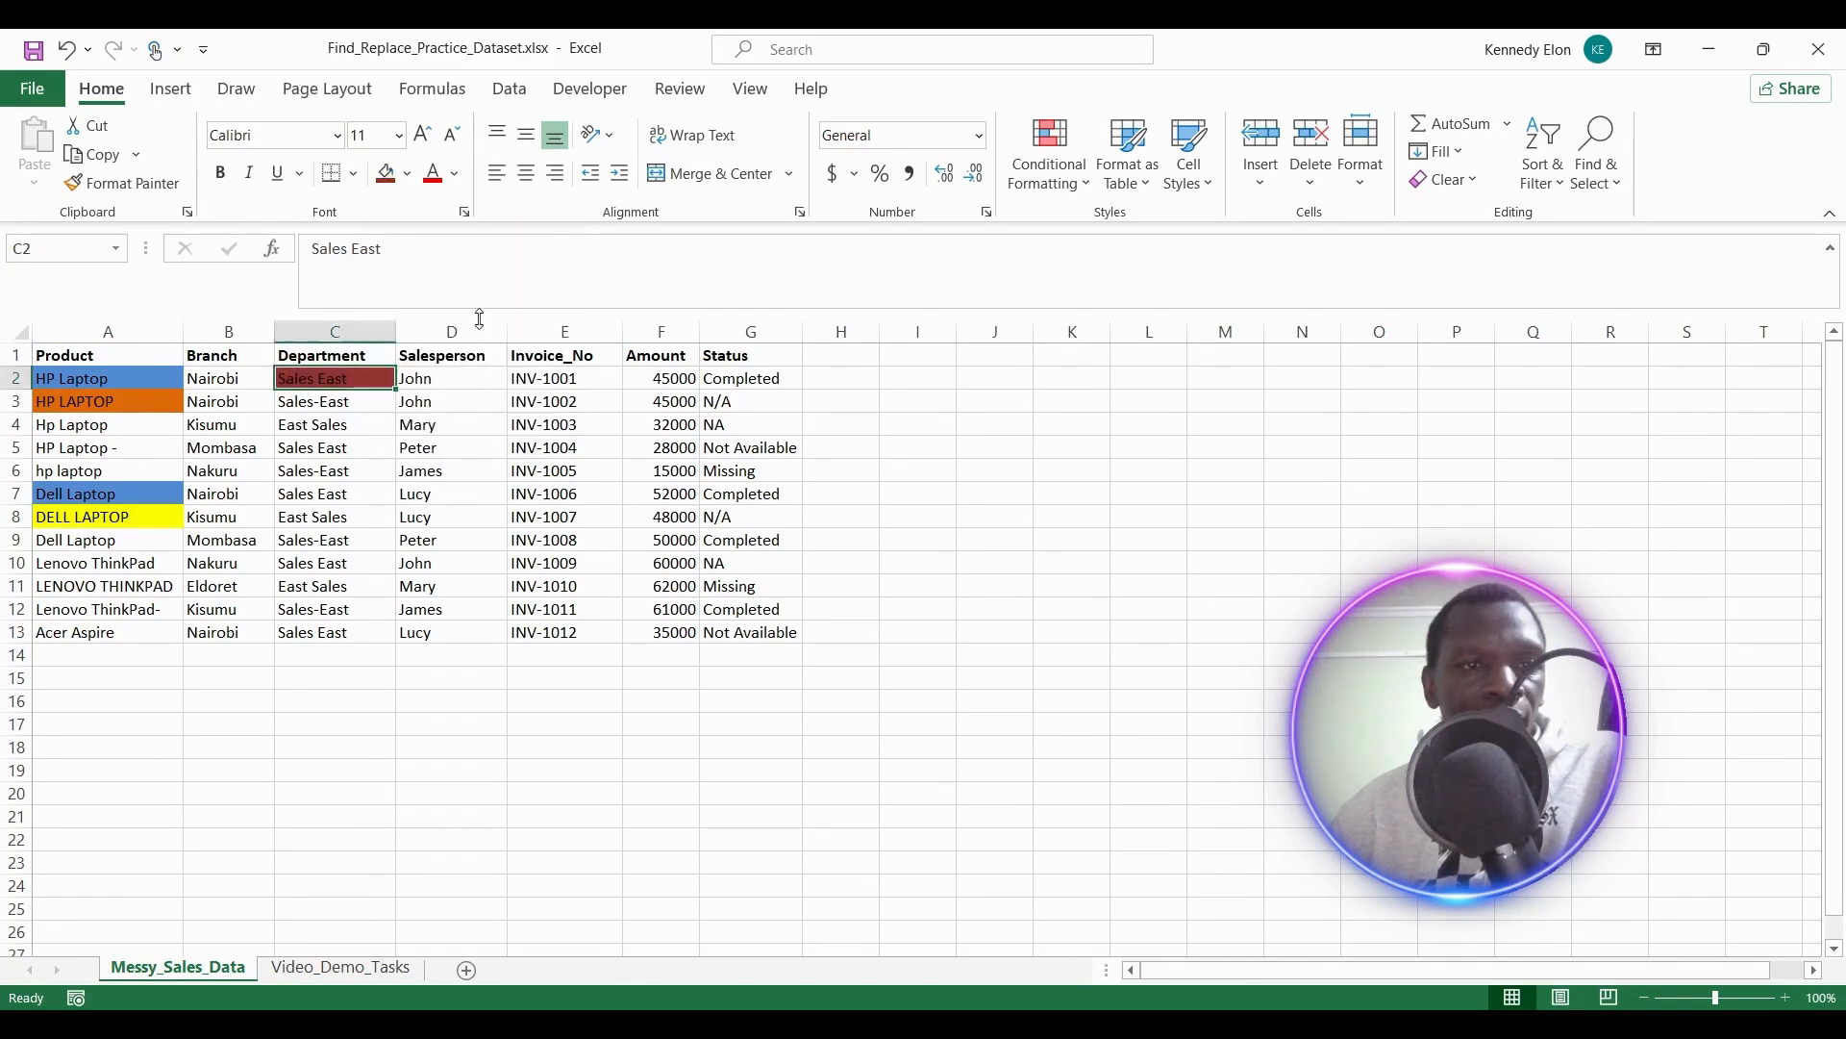
{"action": "left_click", "coordinate": [341, 519]}
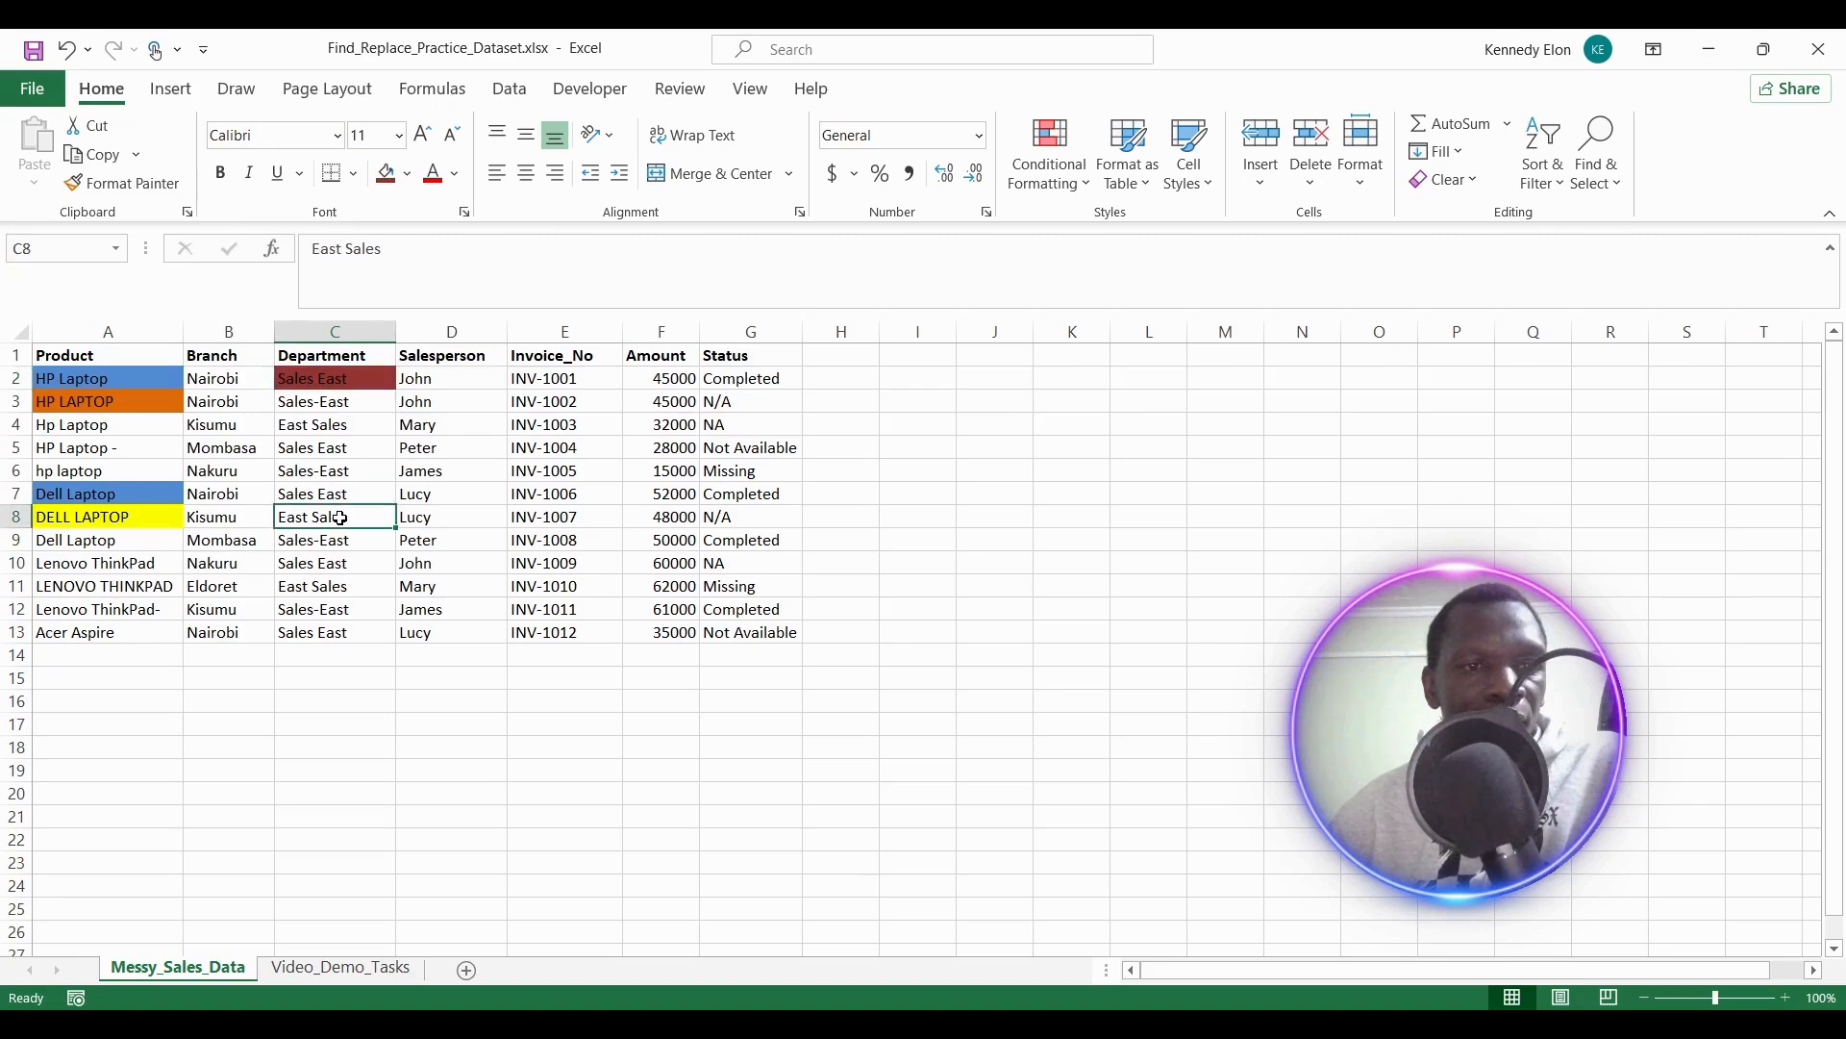
{"action": "left_click", "coordinate": [411, 176]}
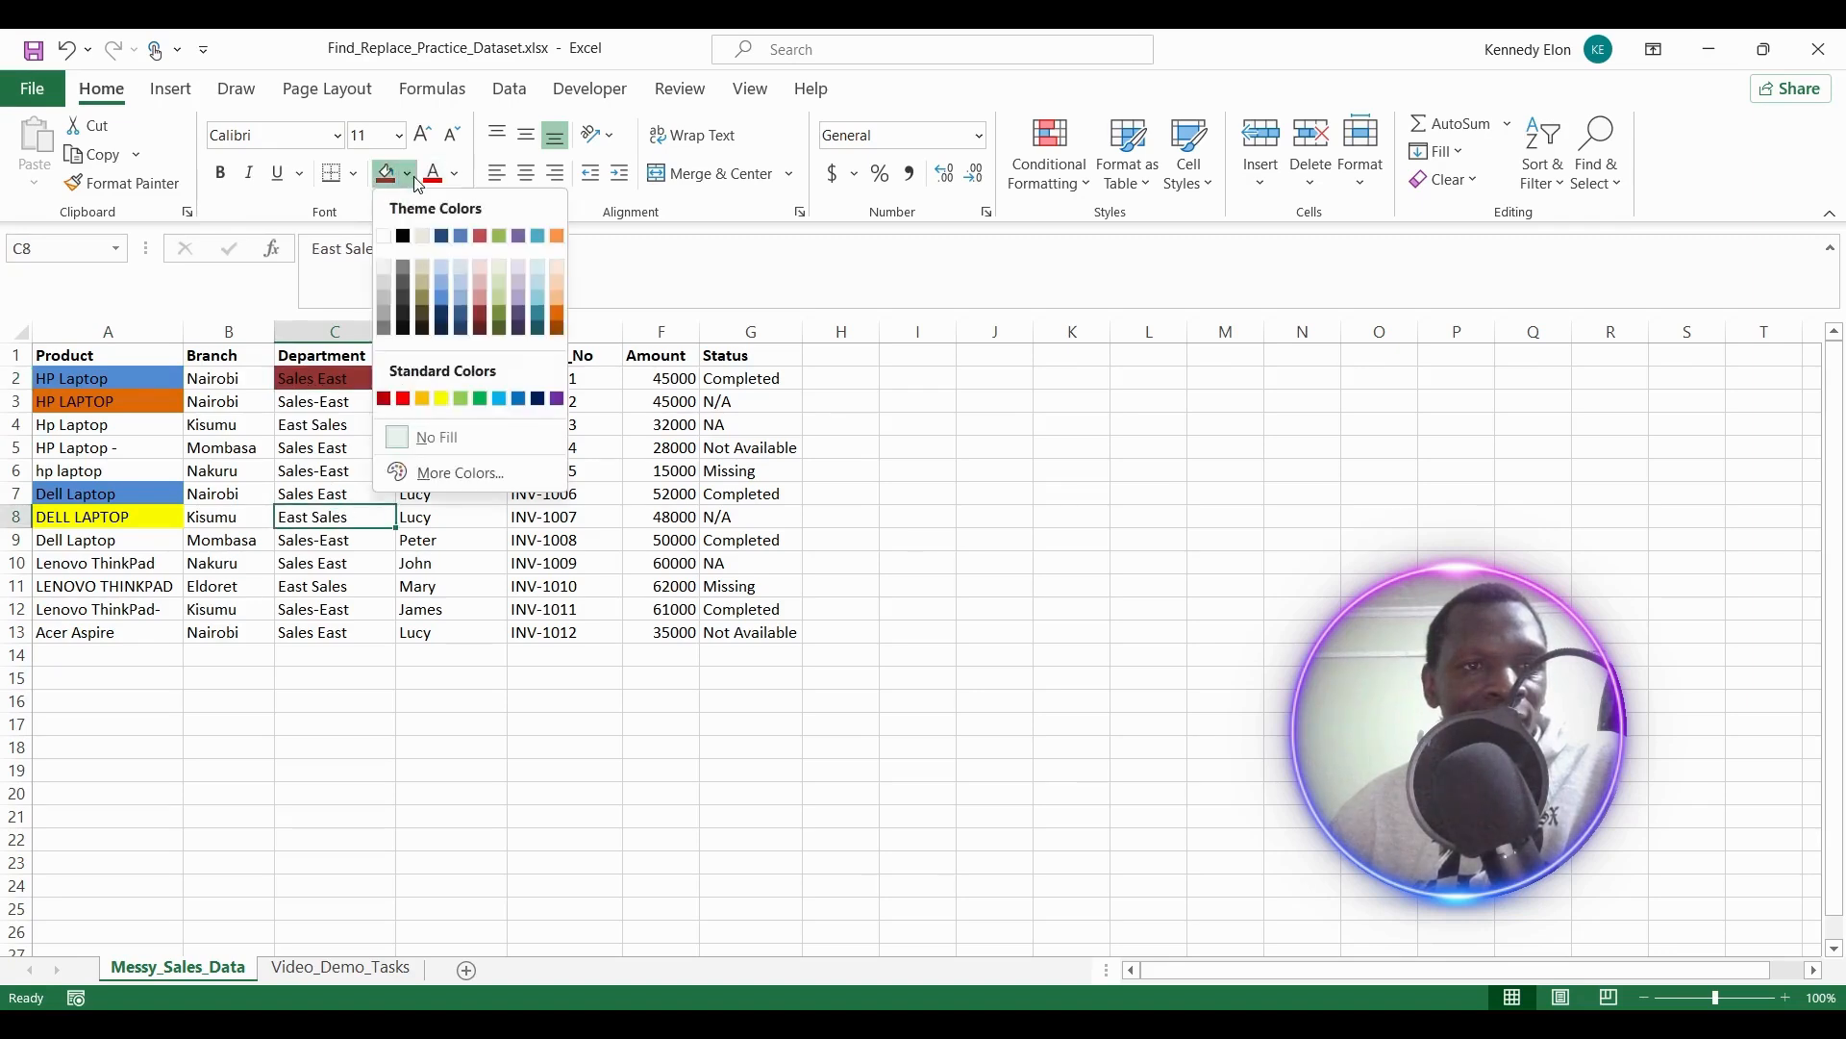
{"action": "left_click", "coordinate": [454, 307]}
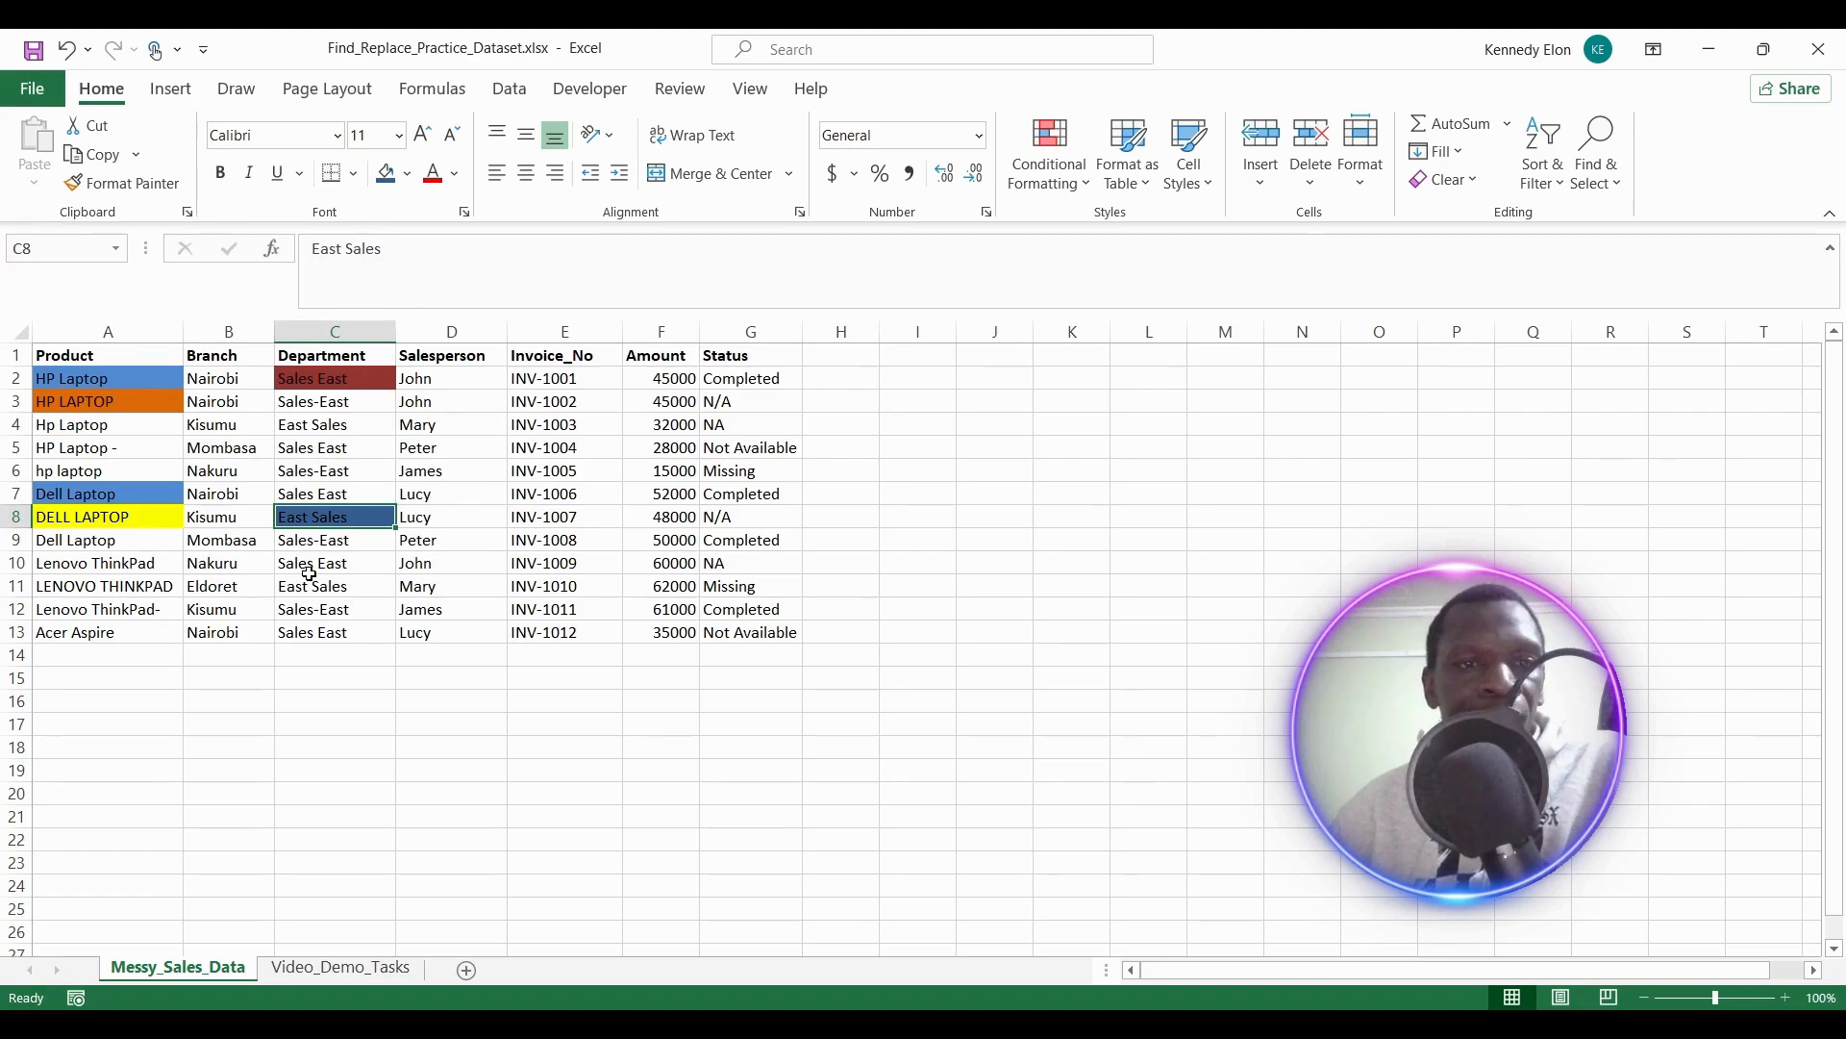
{"action": "left_click", "coordinate": [582, 356]}
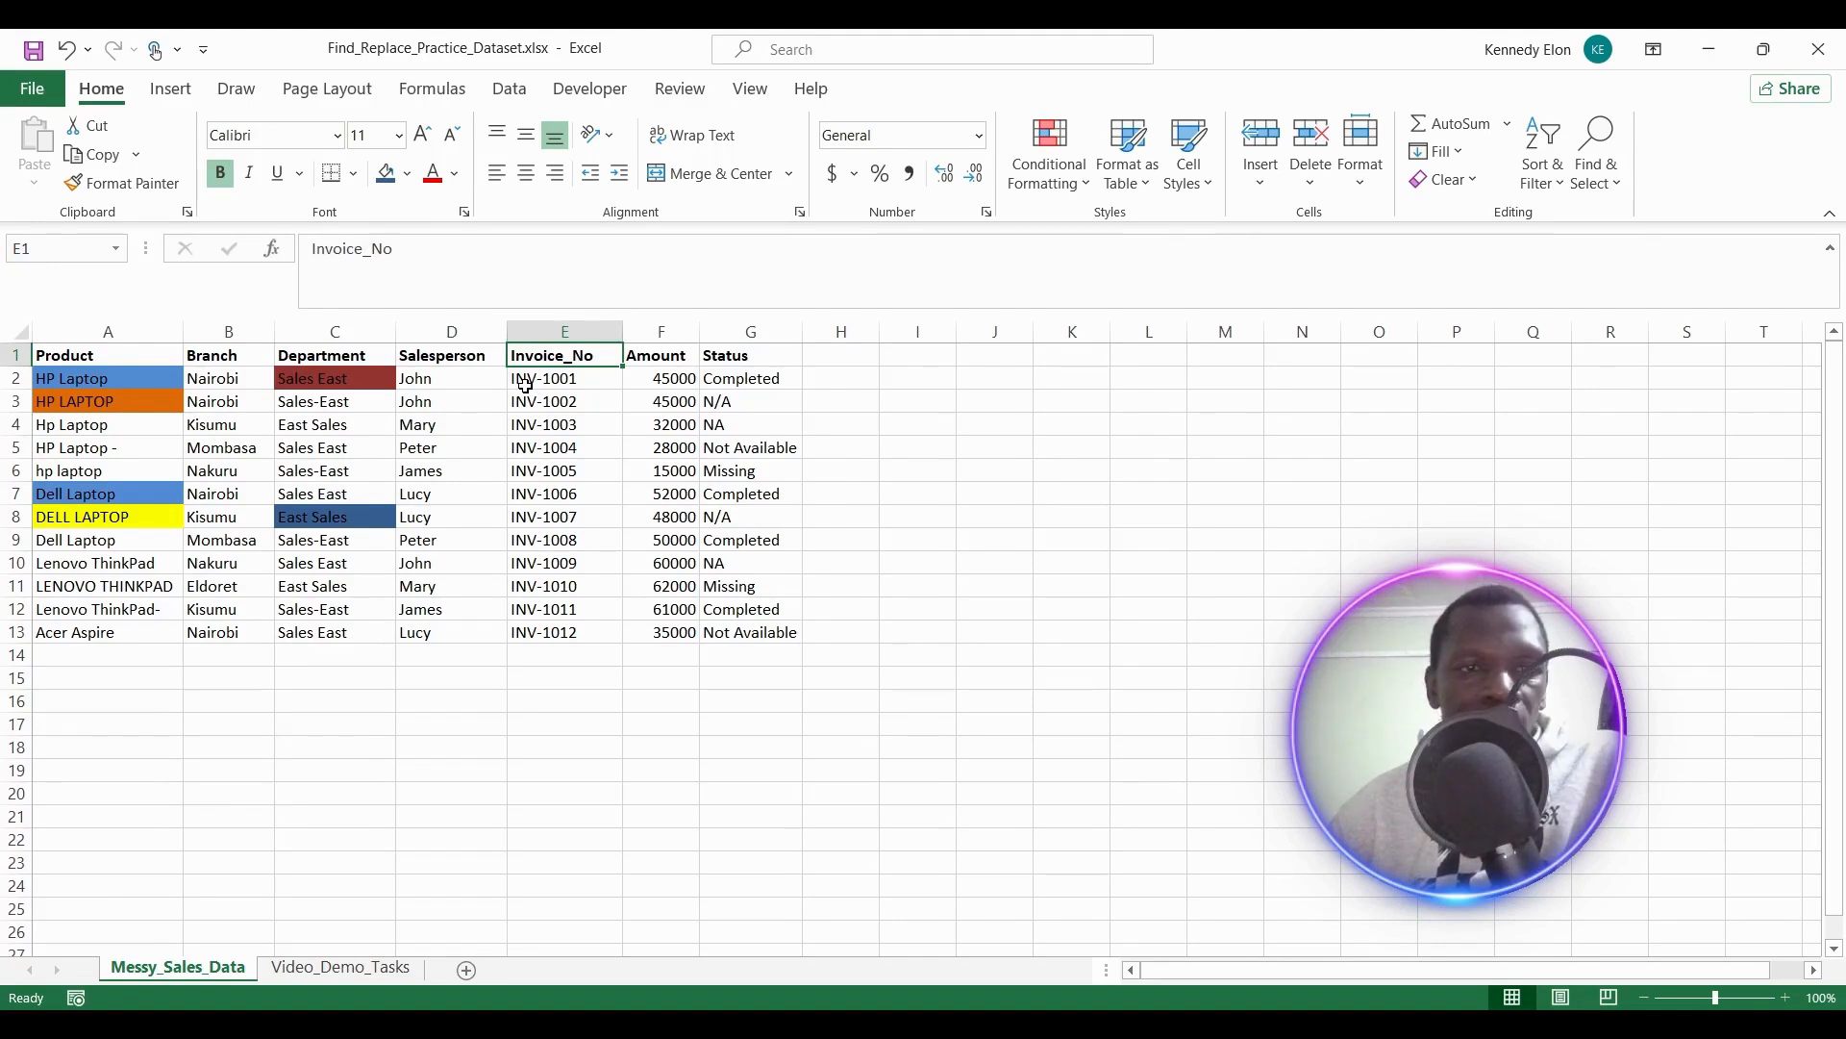
{"action": "left_click", "coordinate": [746, 358]}
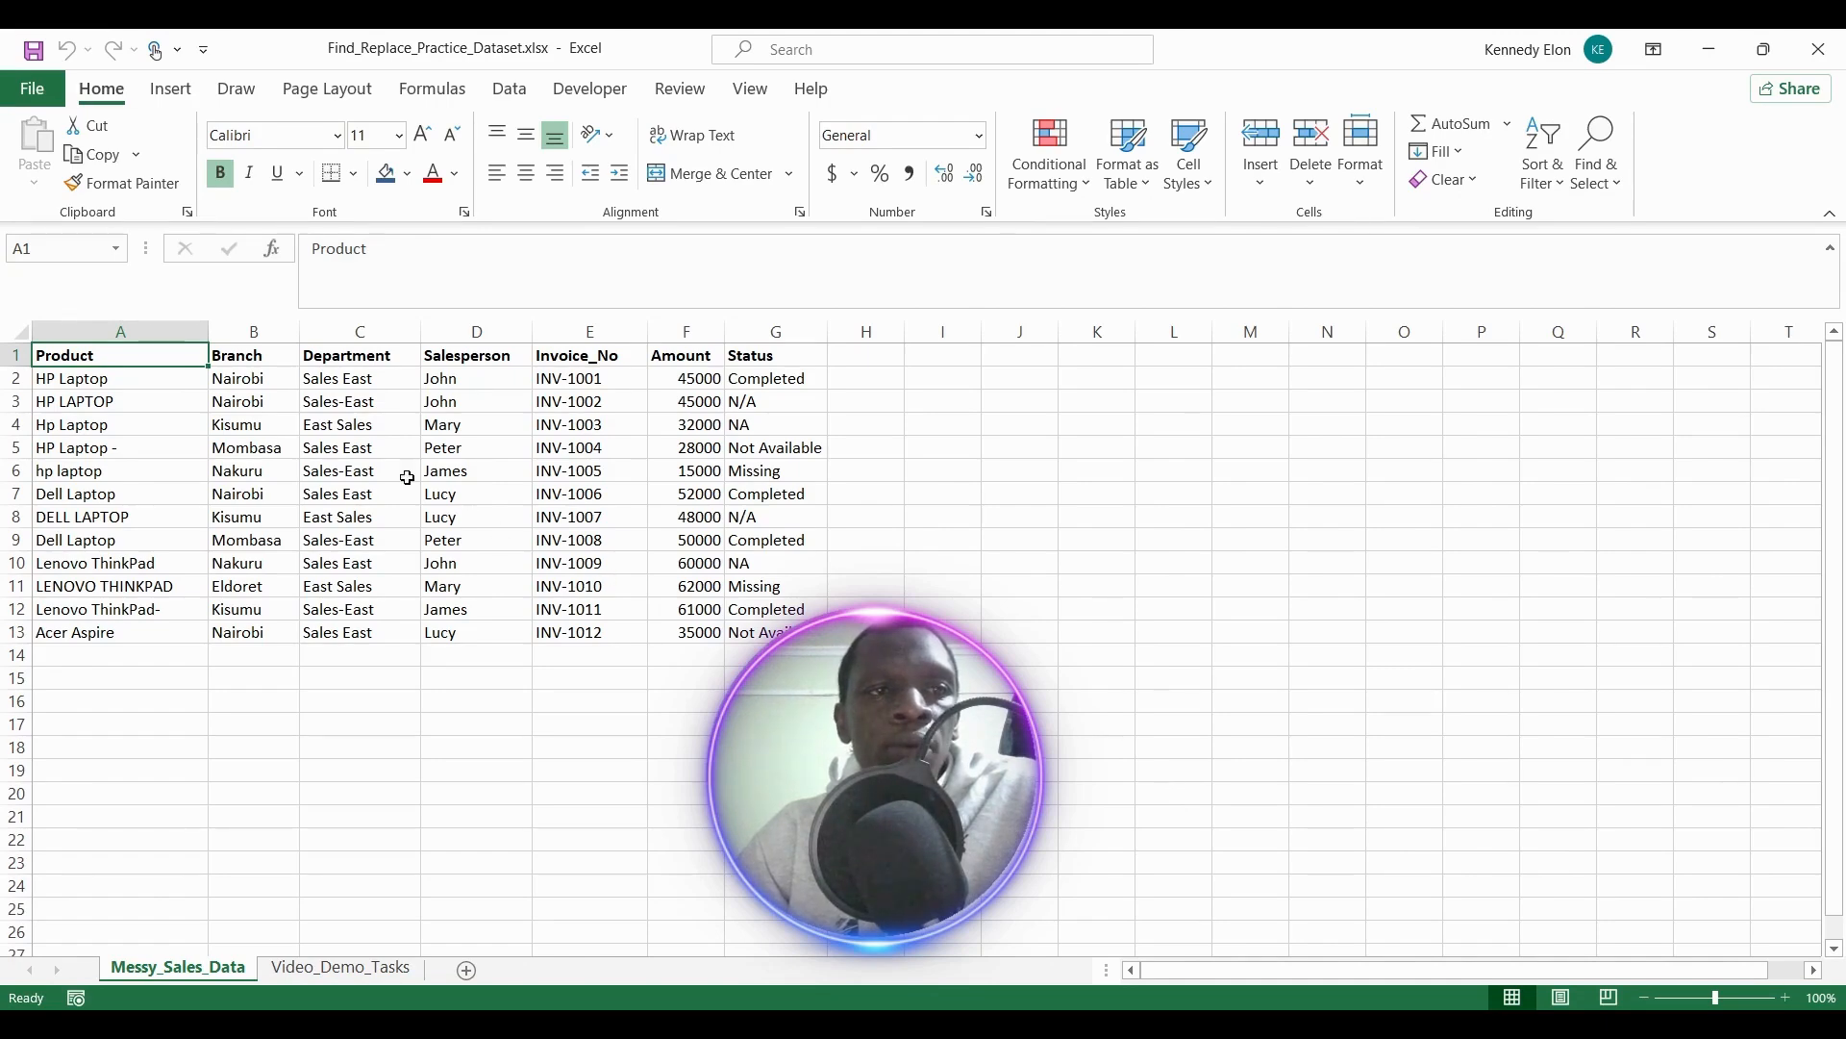
Create a PivotTable on a new worksheet from the range A1:G13 of the Messy_Sales_Data sheet.
{"action": "left_click", "coordinate": [171, 91]}
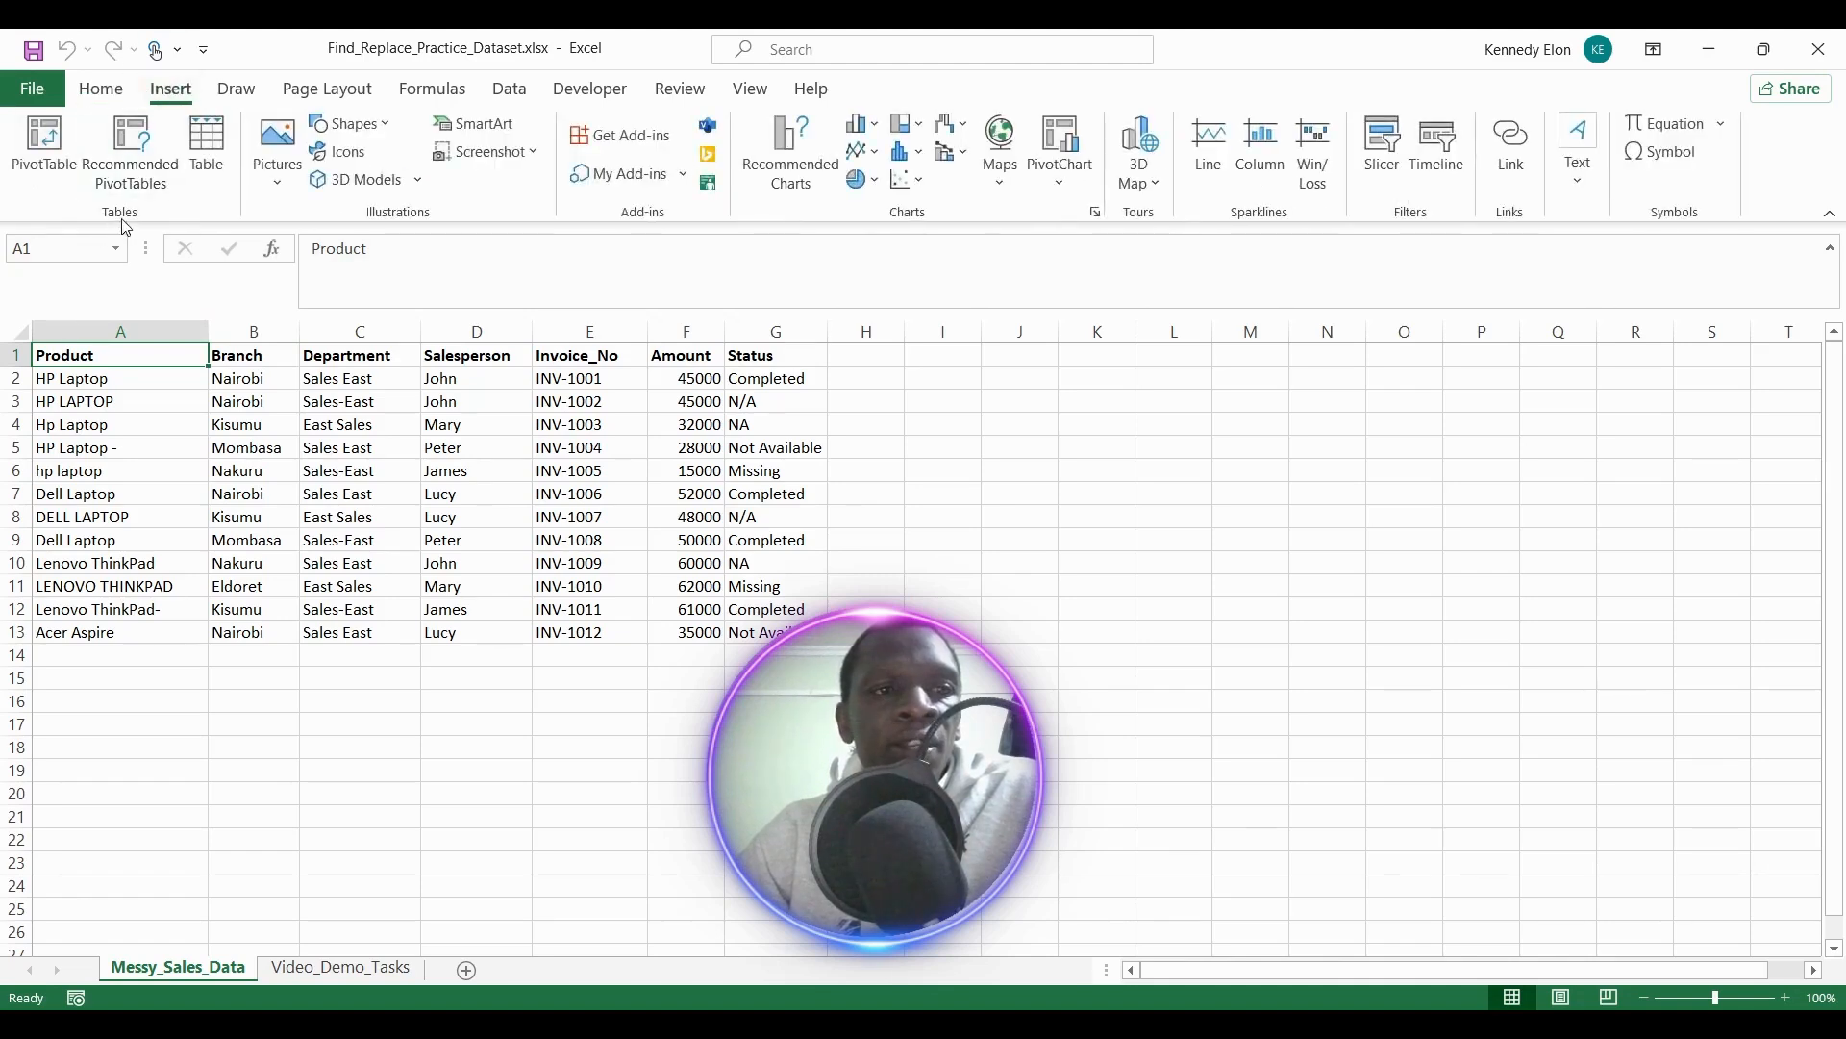
{"action": "left_click", "coordinate": [45, 136]}
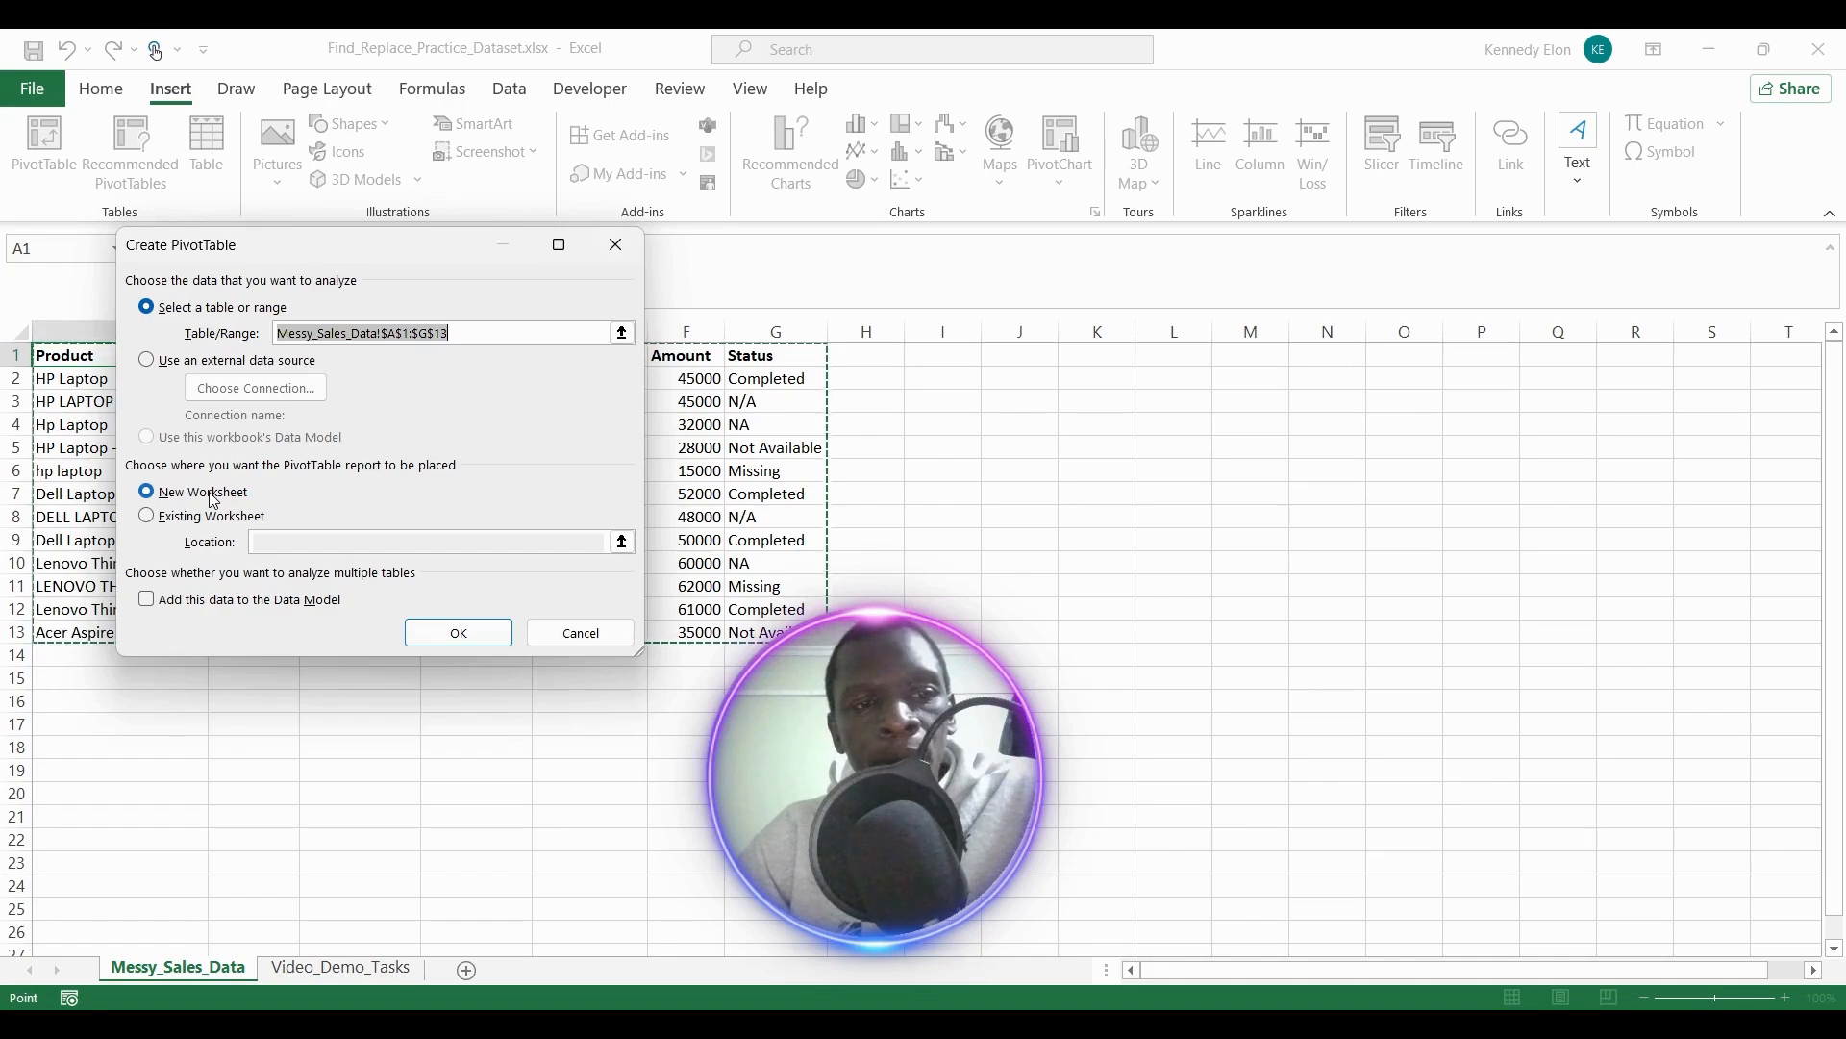
{"action": "left_click", "coordinate": [421, 627]}
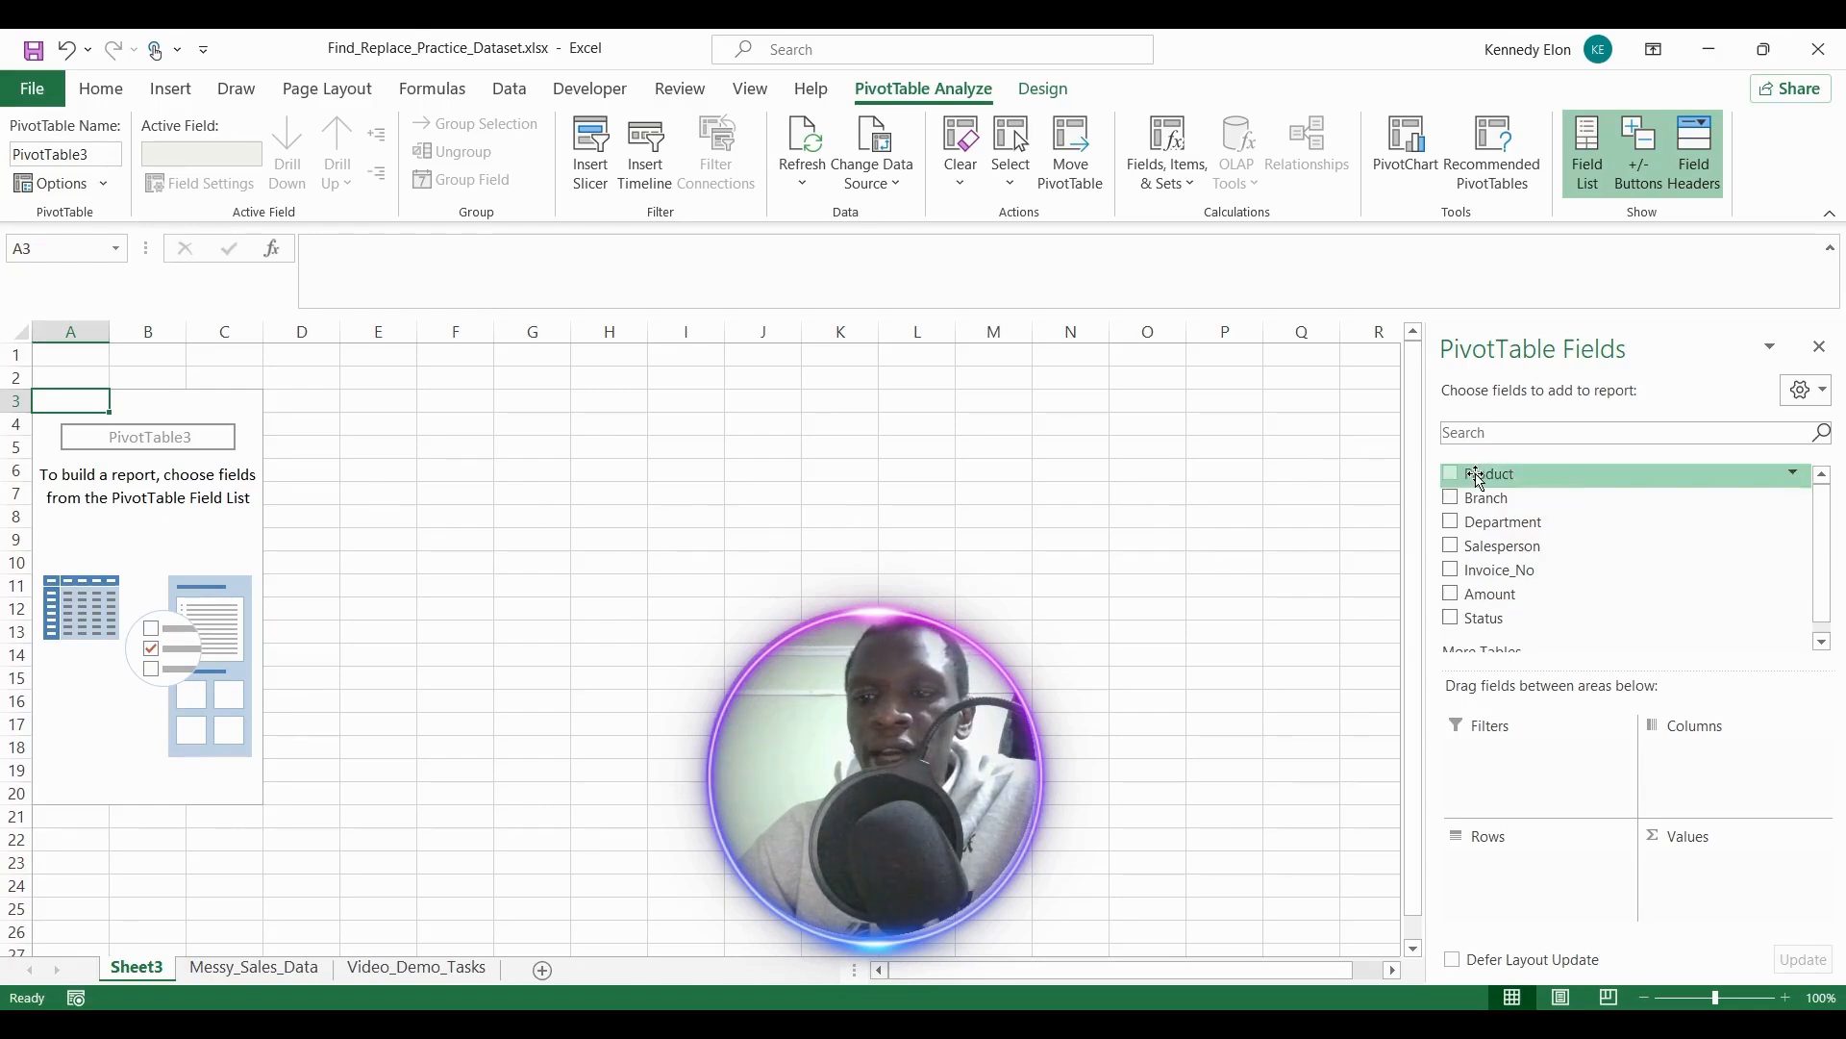
Lay out the PivotTable with Product as rows and the sum of Amount as values.
{"action": "mouse_move", "coordinate": [1478, 478]}
{"action": "left_mouse_down"}
{"action": "mouse_move", "coordinate": [1524, 887]}
{"action": "mouse_move", "coordinate": [1520, 867]}
{"action": "left_mouse_up"}
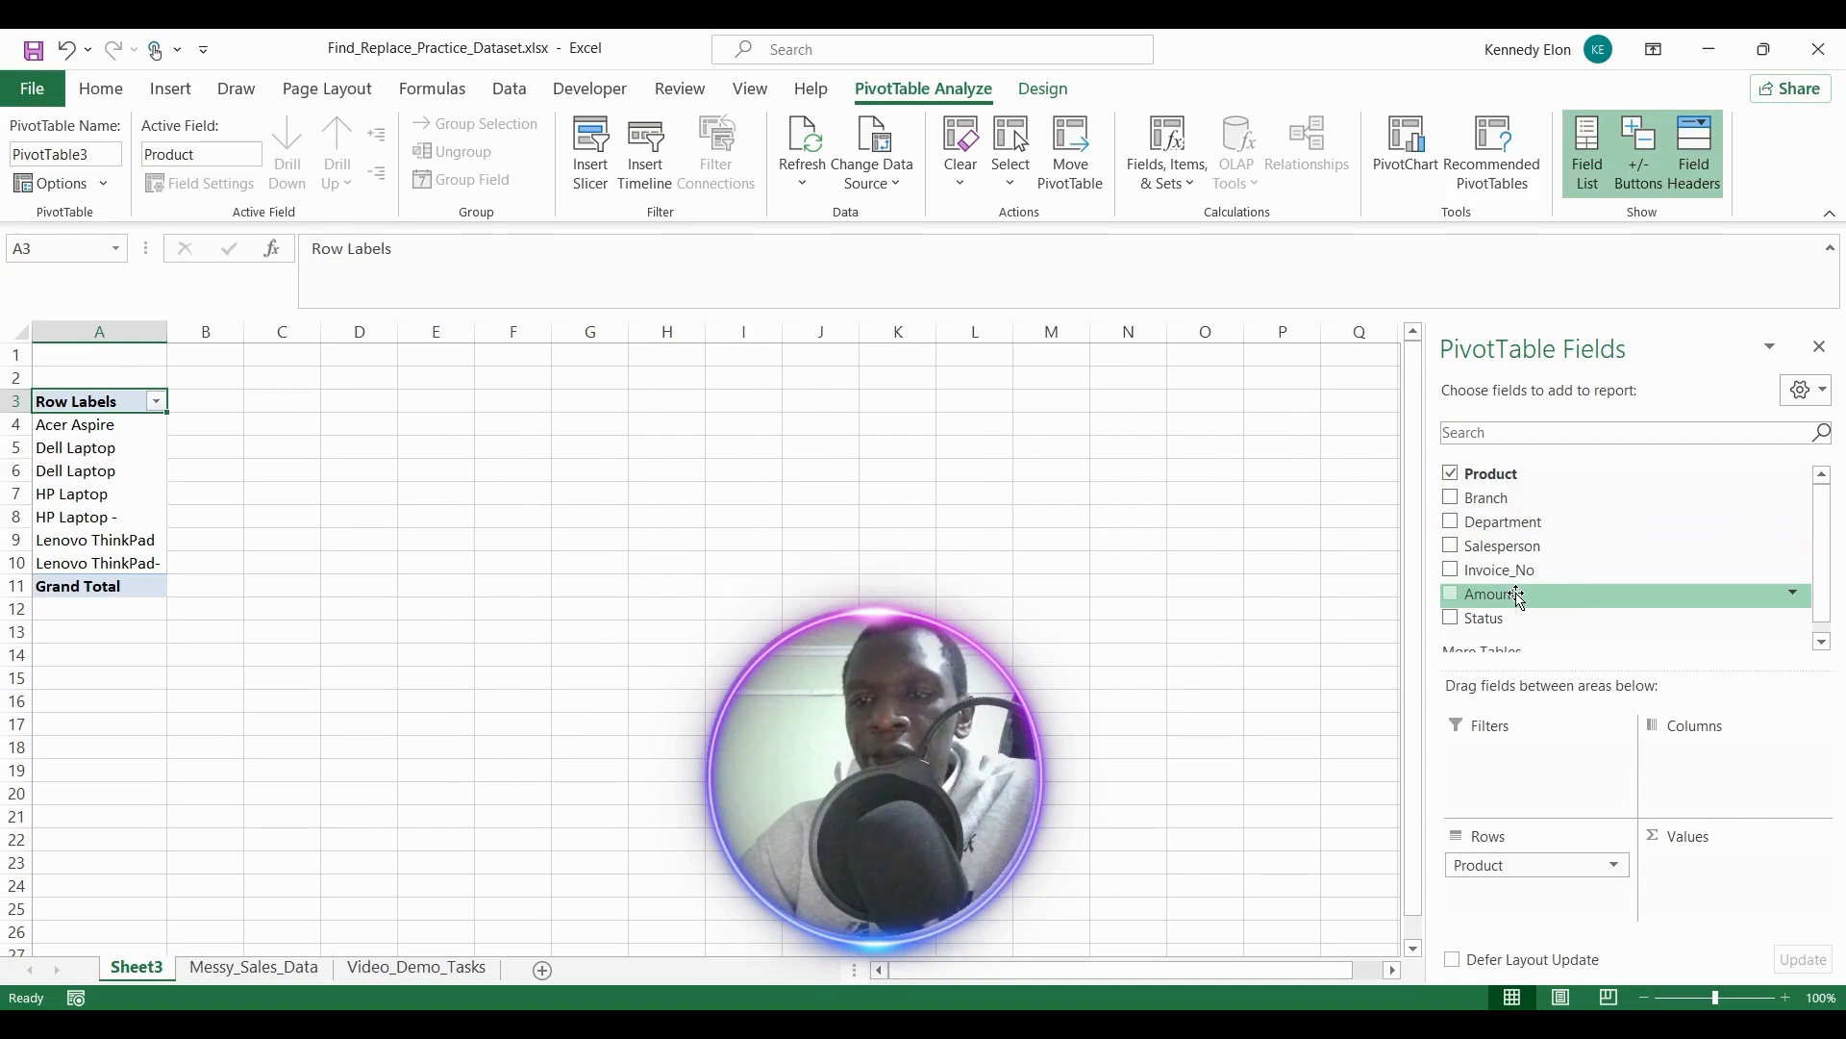
{"action": "mouse_move", "coordinate": [1518, 598]}
{"action": "left_mouse_down"}
{"action": "mouse_move", "coordinate": [1711, 746]}
{"action": "mouse_move", "coordinate": [1727, 871]}
{"action": "left_mouse_up"}
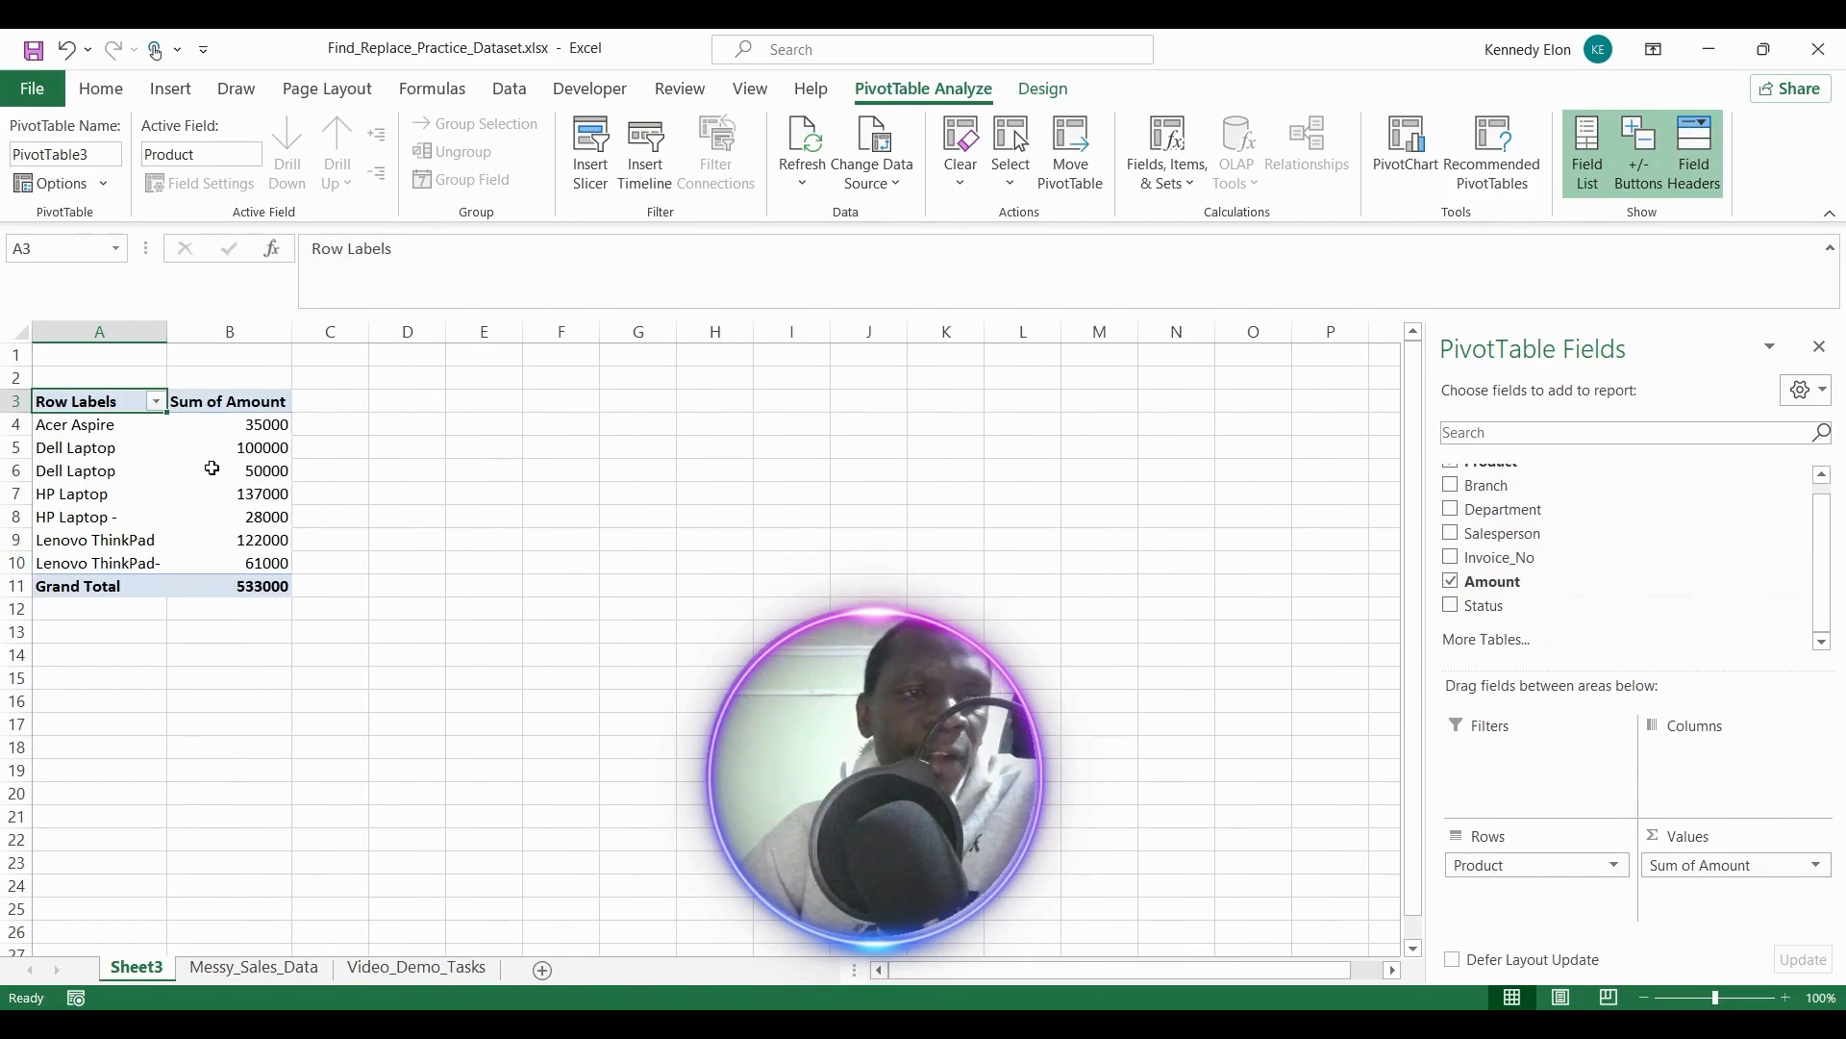
{"action": "left_click", "coordinate": [89, 501]}
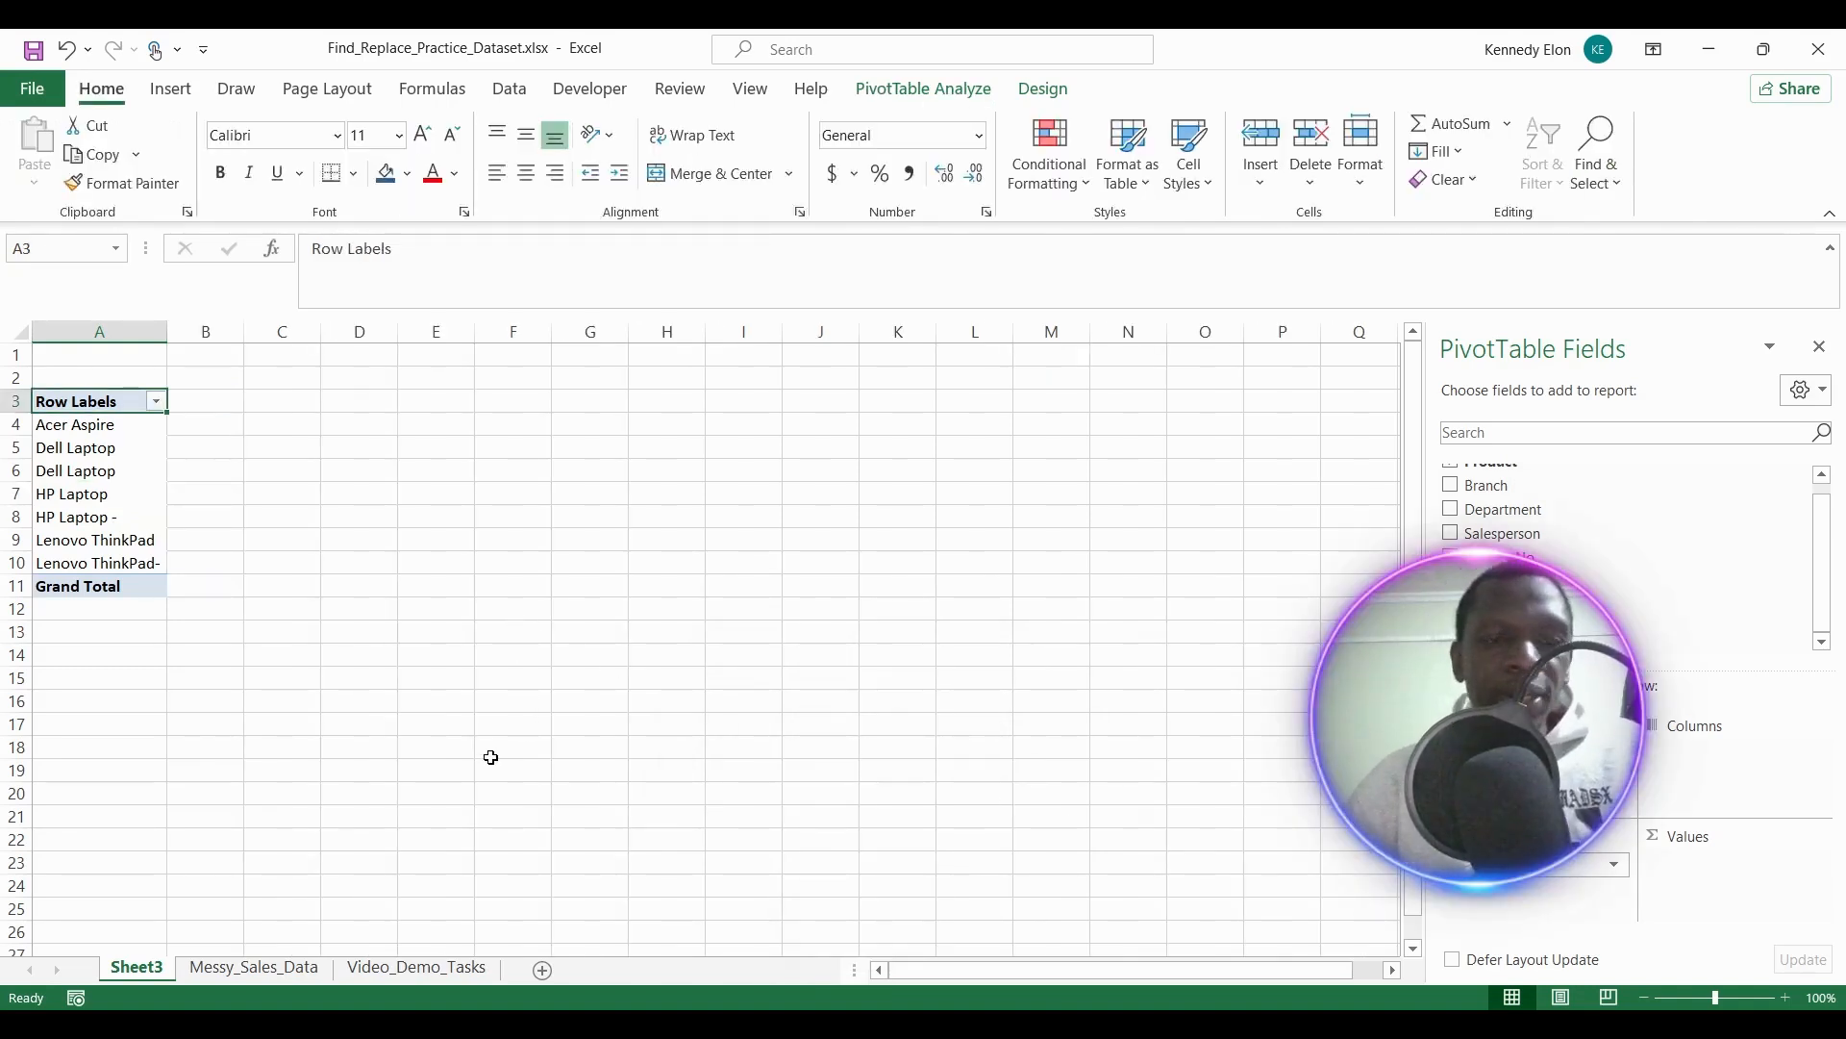
Open Find and Replace on the Messy_Sales_Data sheet and clear both the search text and the replacement text.
{"action": "left_click", "coordinate": [257, 968]}
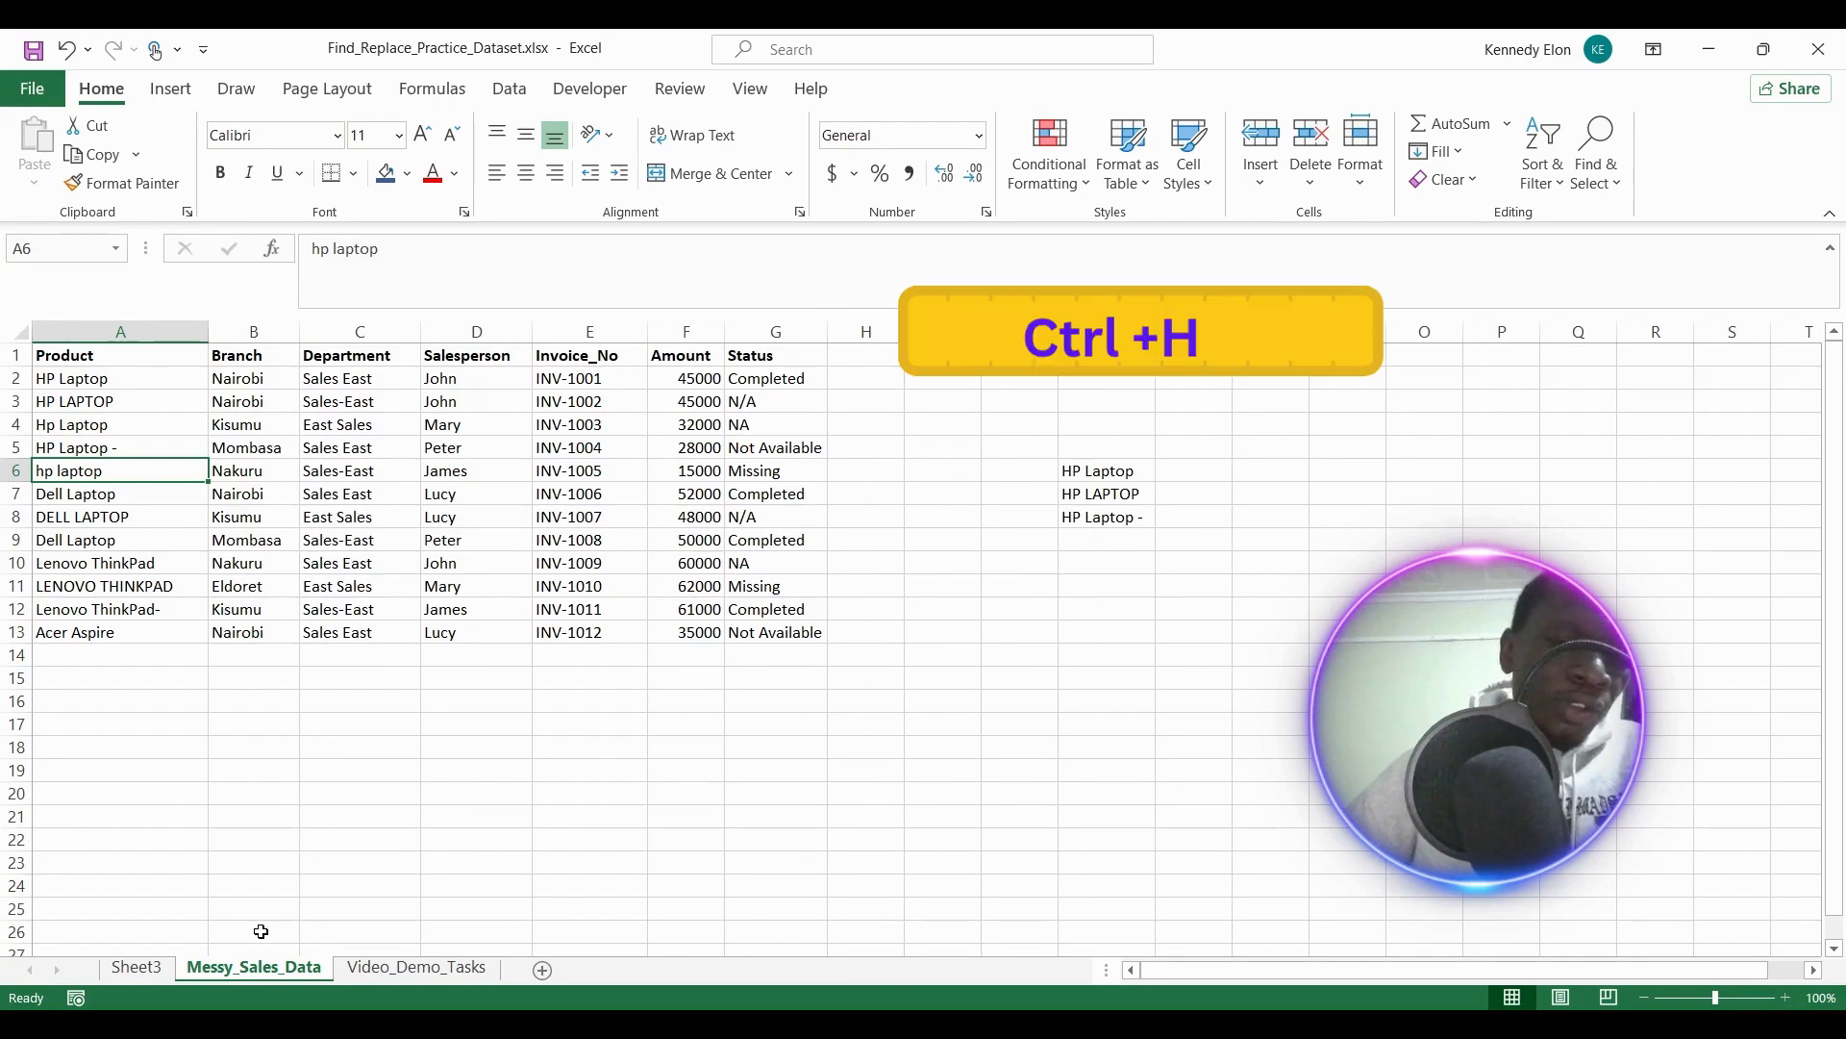
{"action": "key", "text": "ctrl+h"}
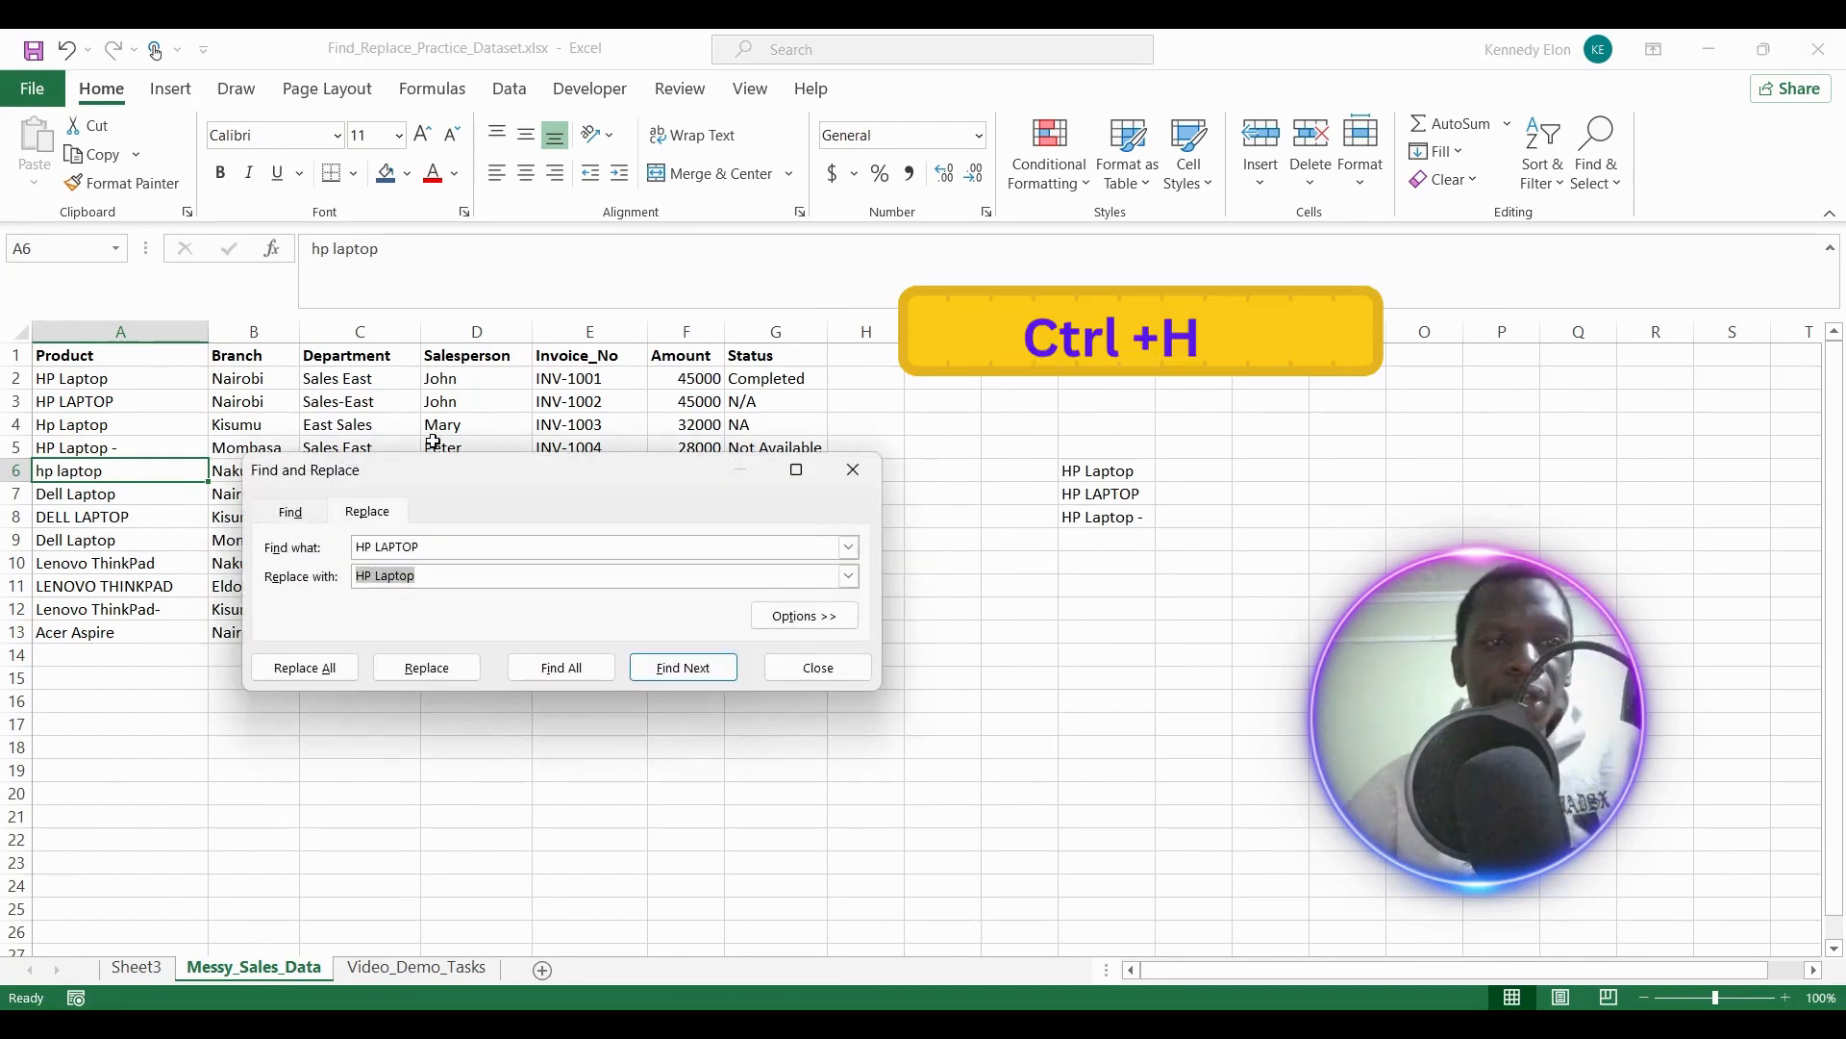
{"action": "left_click", "coordinate": [451, 542]}
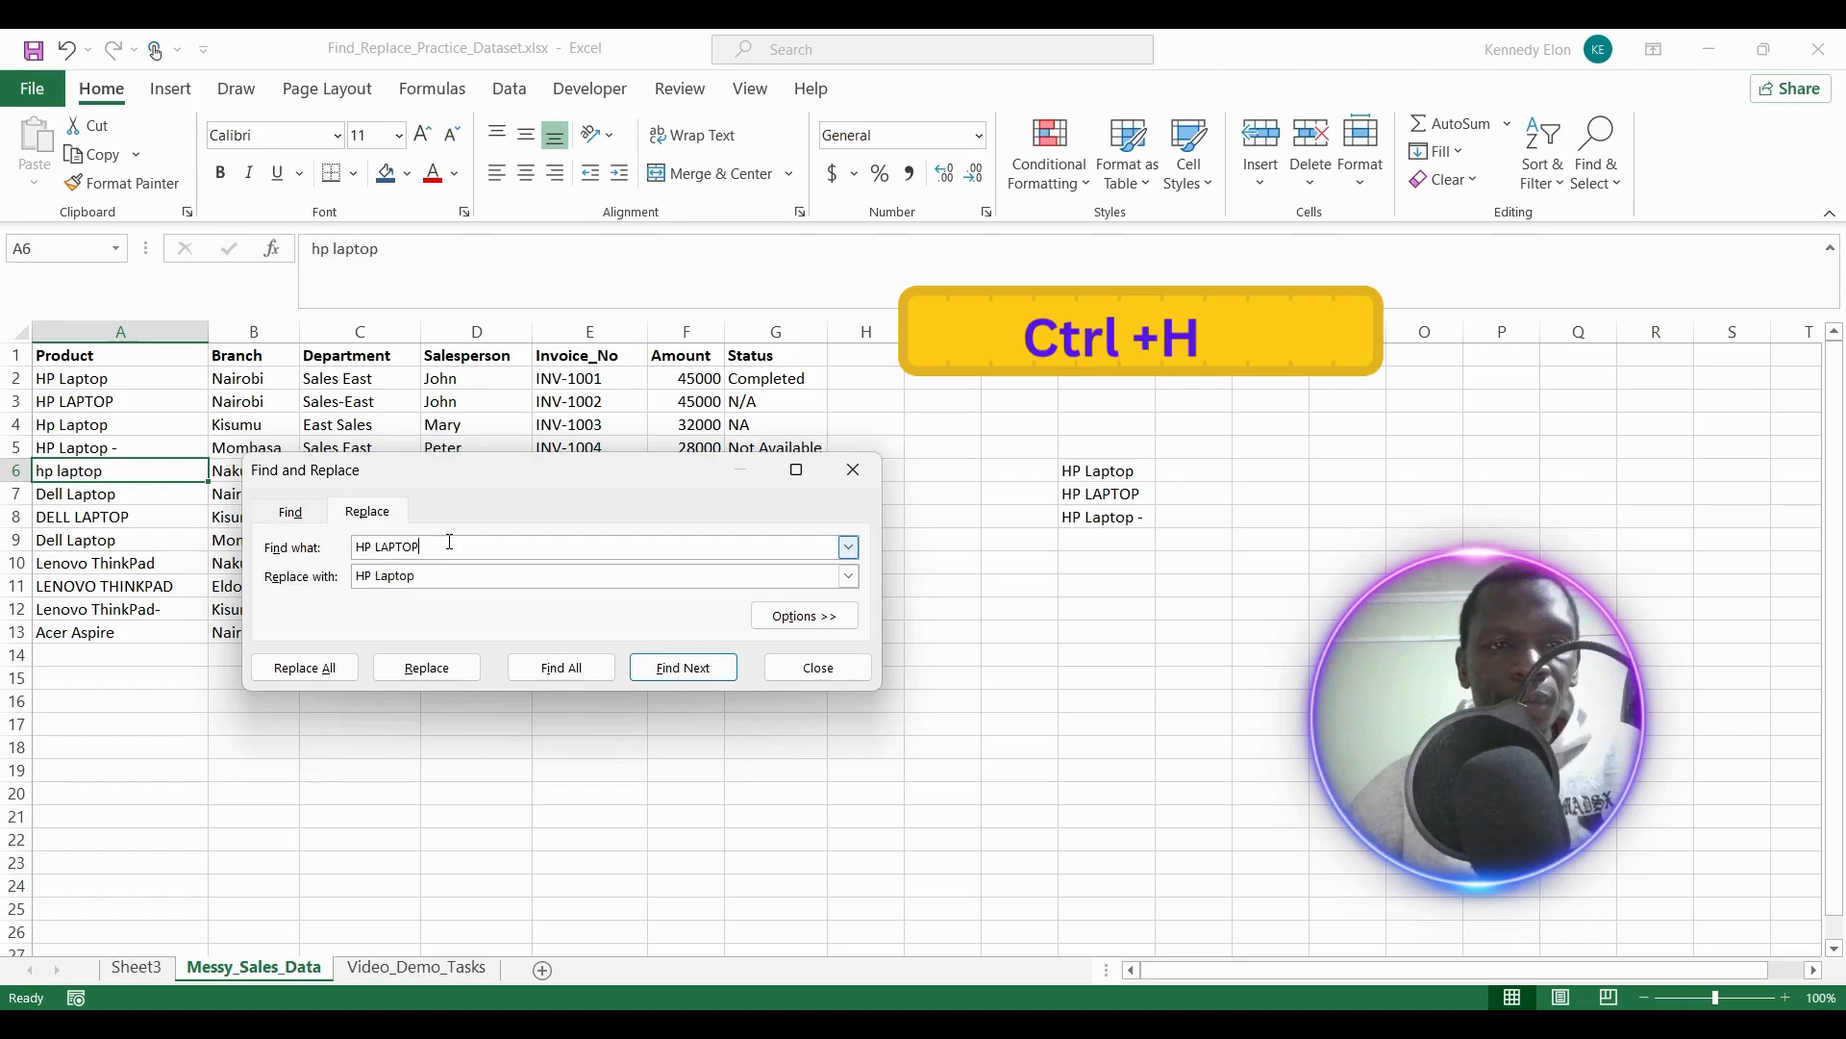
{"action": "key", "text": "BackSpace"}
{"action": "key", "text": "BackSpace"}
{"action": "key", "text": "BackSpace"}
{"action": "key", "text": "BackSpace"}
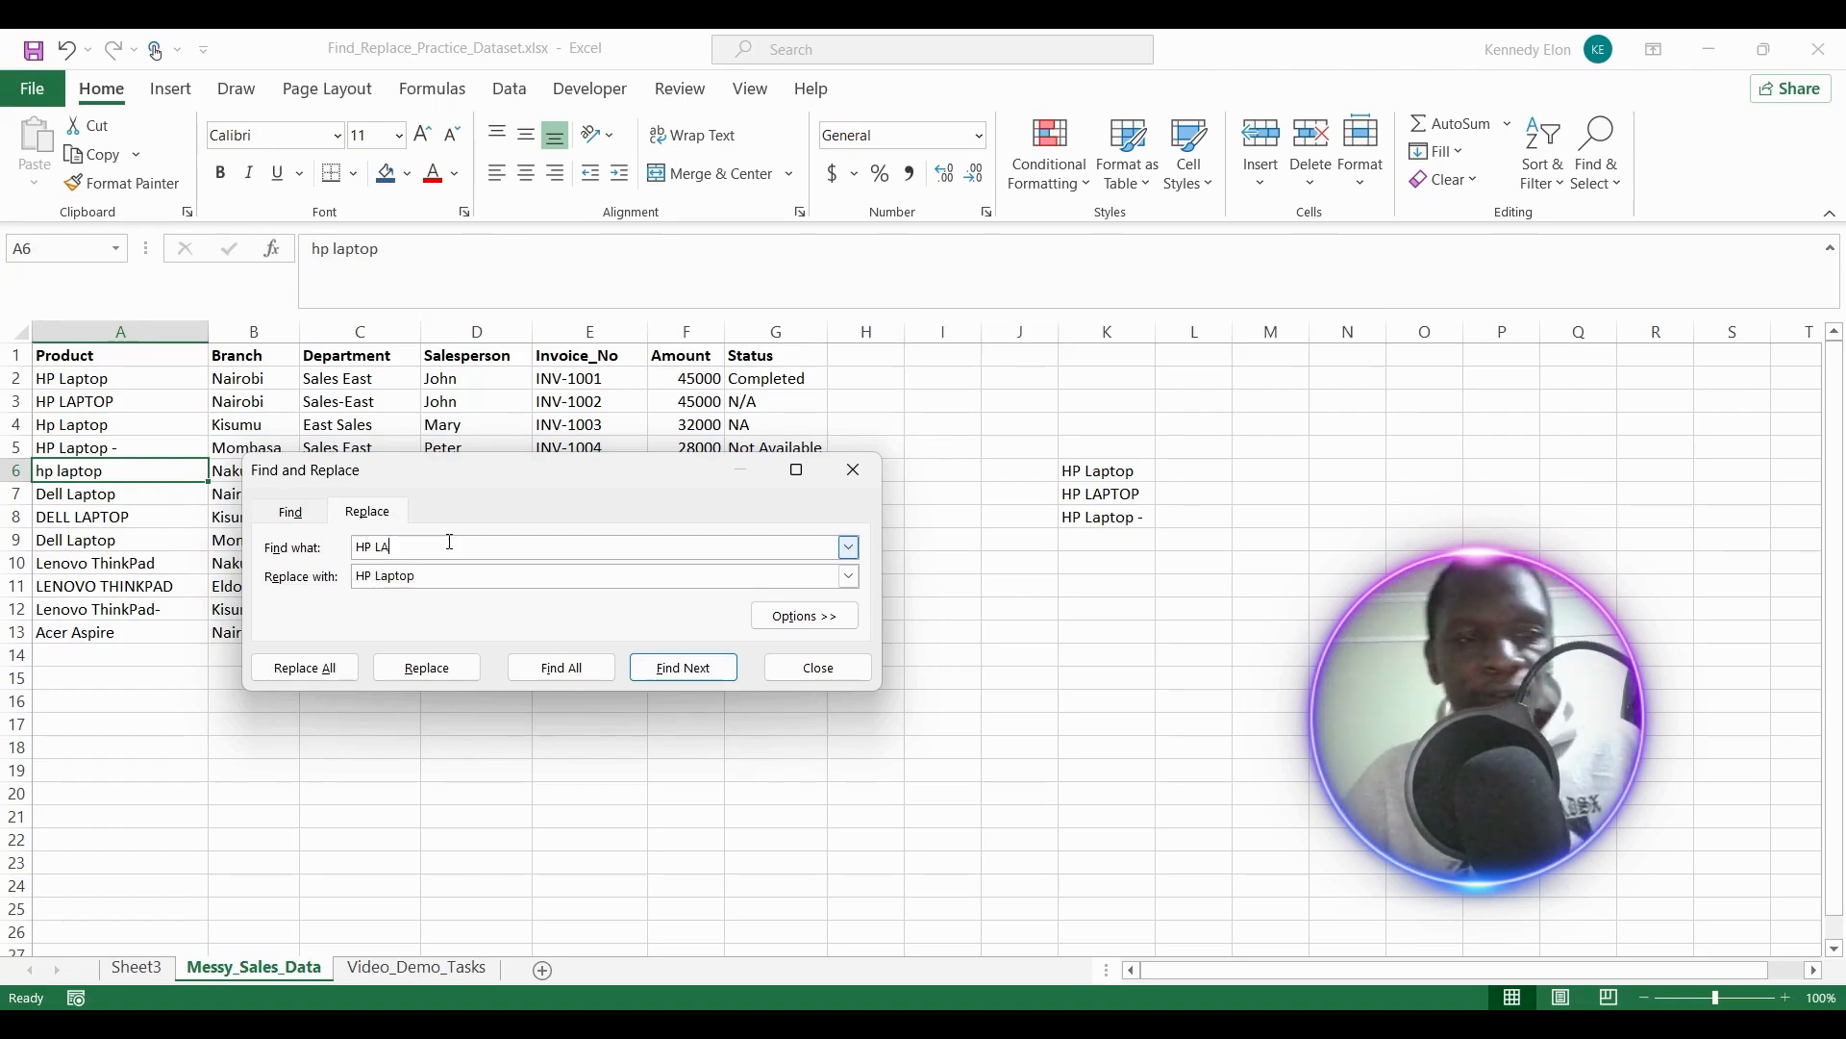
{"action": "key", "text": "BackSpace"}
{"action": "key", "text": "BackSpace"}
{"action": "key", "text": "BackSpace"}
{"action": "key", "text": "BackSpace"}
{"action": "key", "text": "BackSpace"}
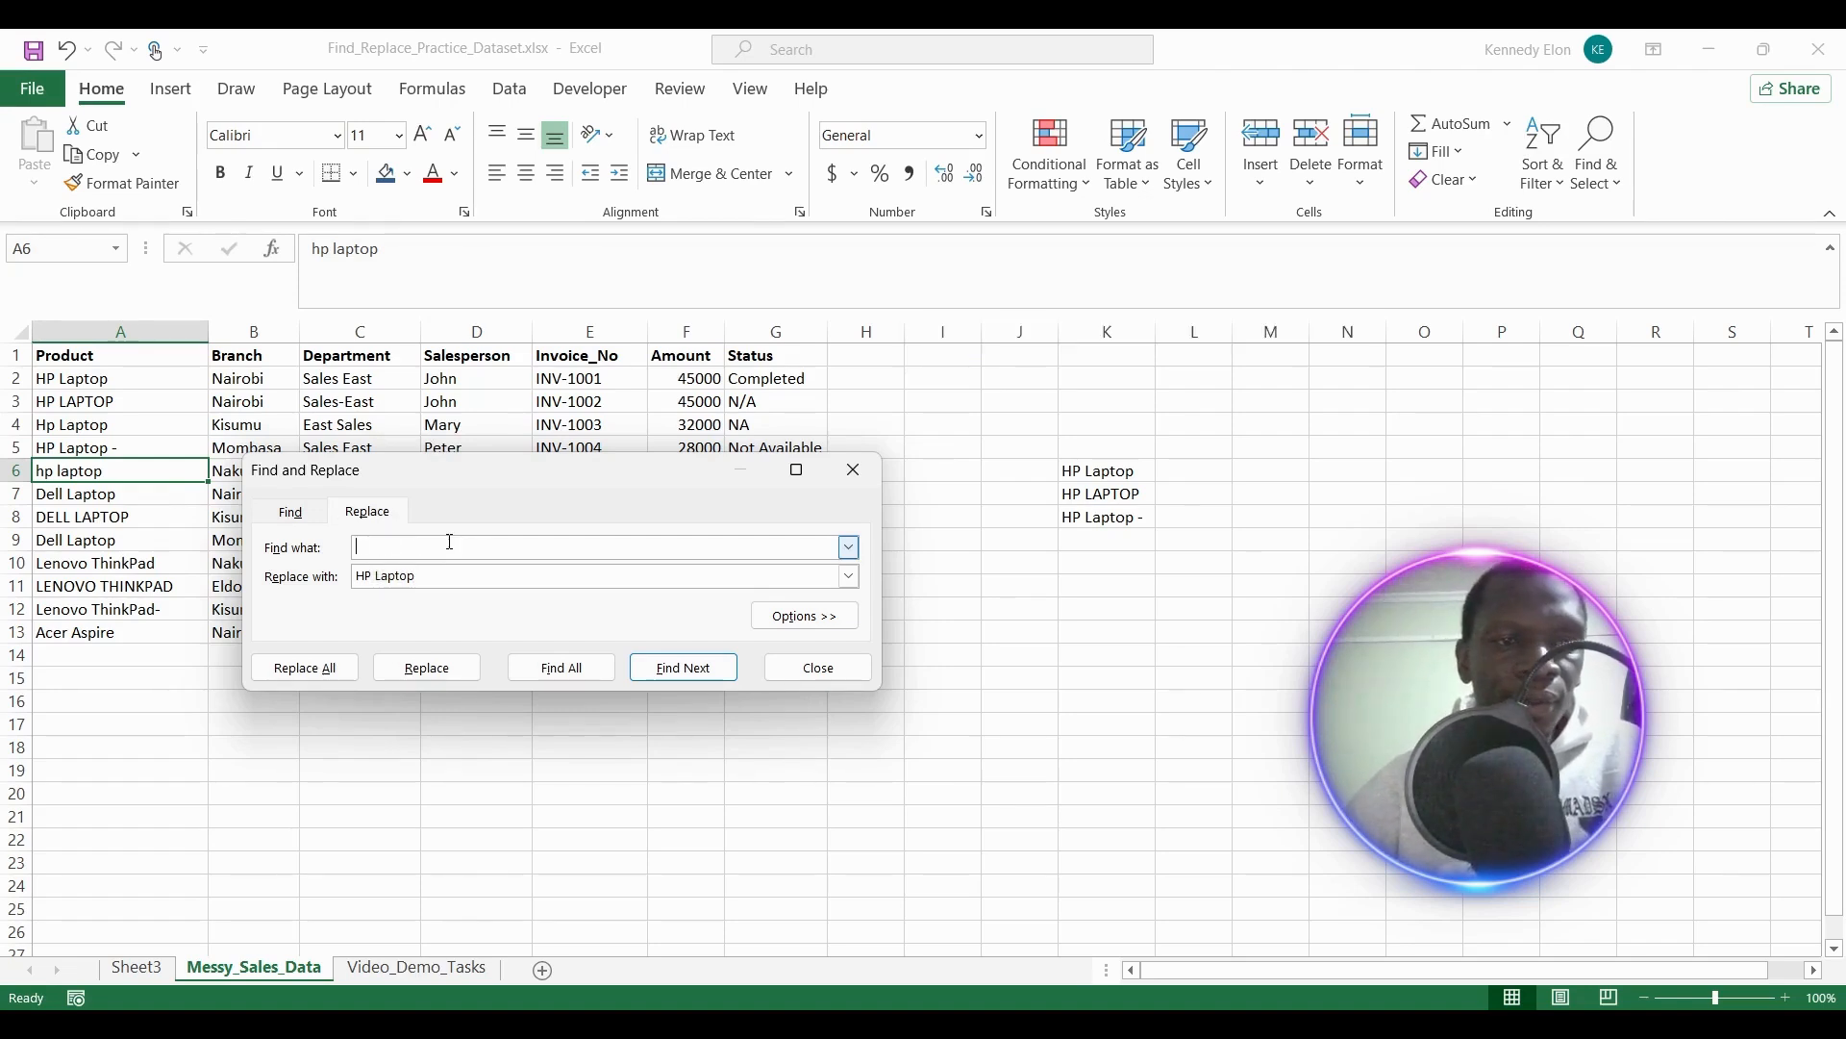
{"action": "left_click", "coordinate": [467, 580]}
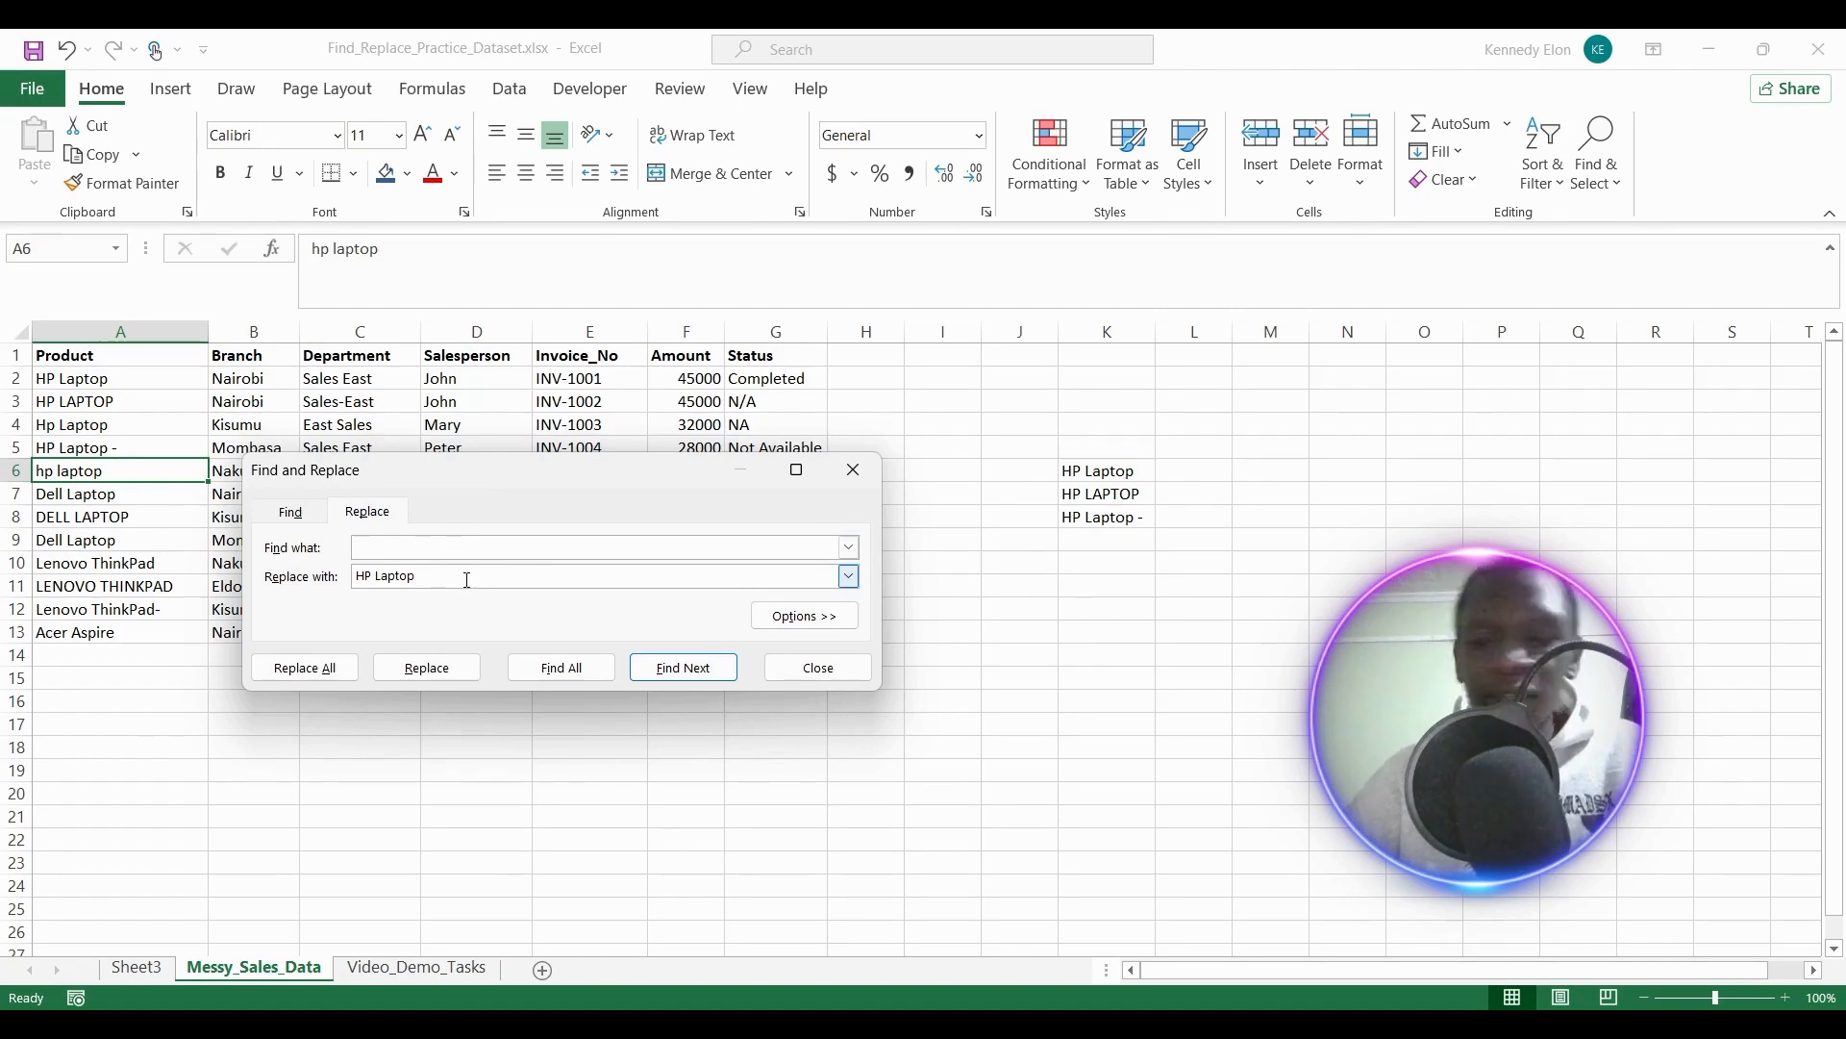
{"action": "key", "text": "BackSpace"}
{"action": "key", "text": "BackSpace"}
{"action": "key", "text": "BackSpace"}
{"action": "key", "text": "BackSpace"}
{"action": "key", "text": "BackSpace"}
{"action": "key", "text": "BackSpace"}
{"action": "key", "text": "BackSpace"}
{"action": "key", "text": "BackSpace"}
{"action": "key", "text": "BackSpace"}
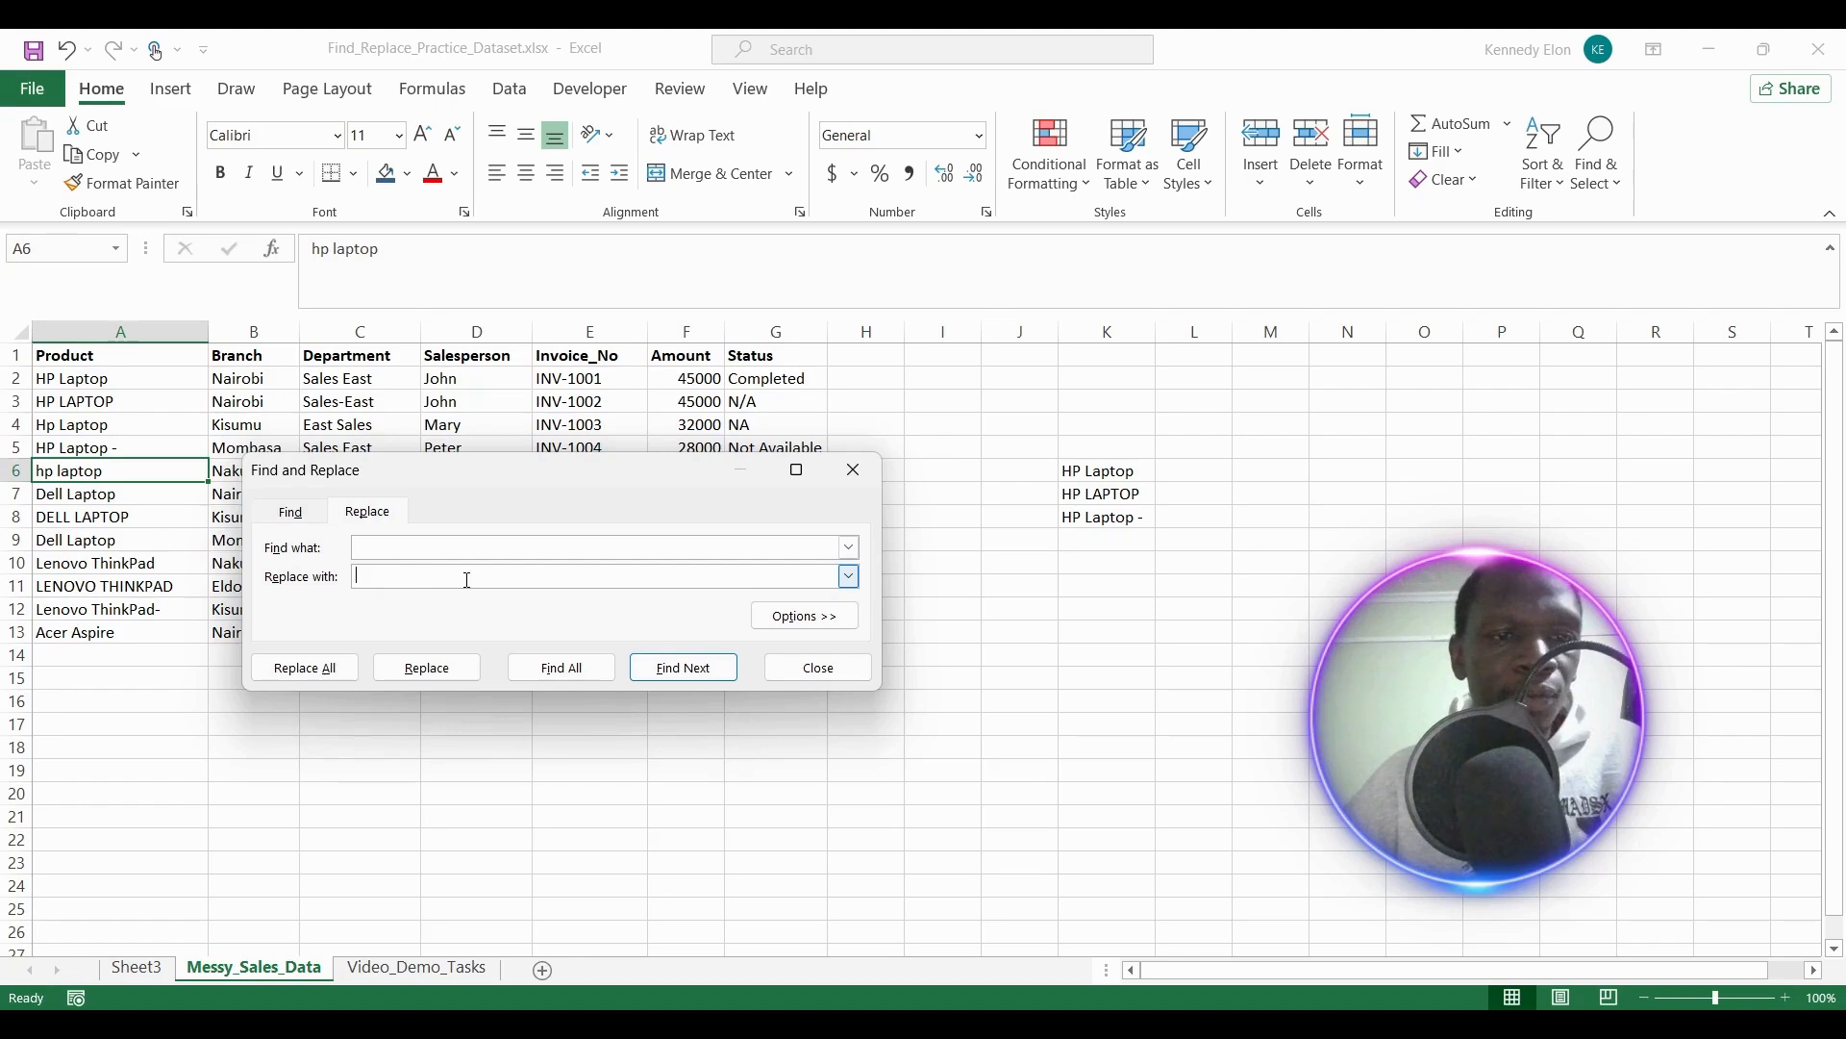
Replace all occurrences of HP LAPTOP, copied from A3, with HP Laptop, copied from A2.
{"action": "left_click", "coordinate": [103, 401]}
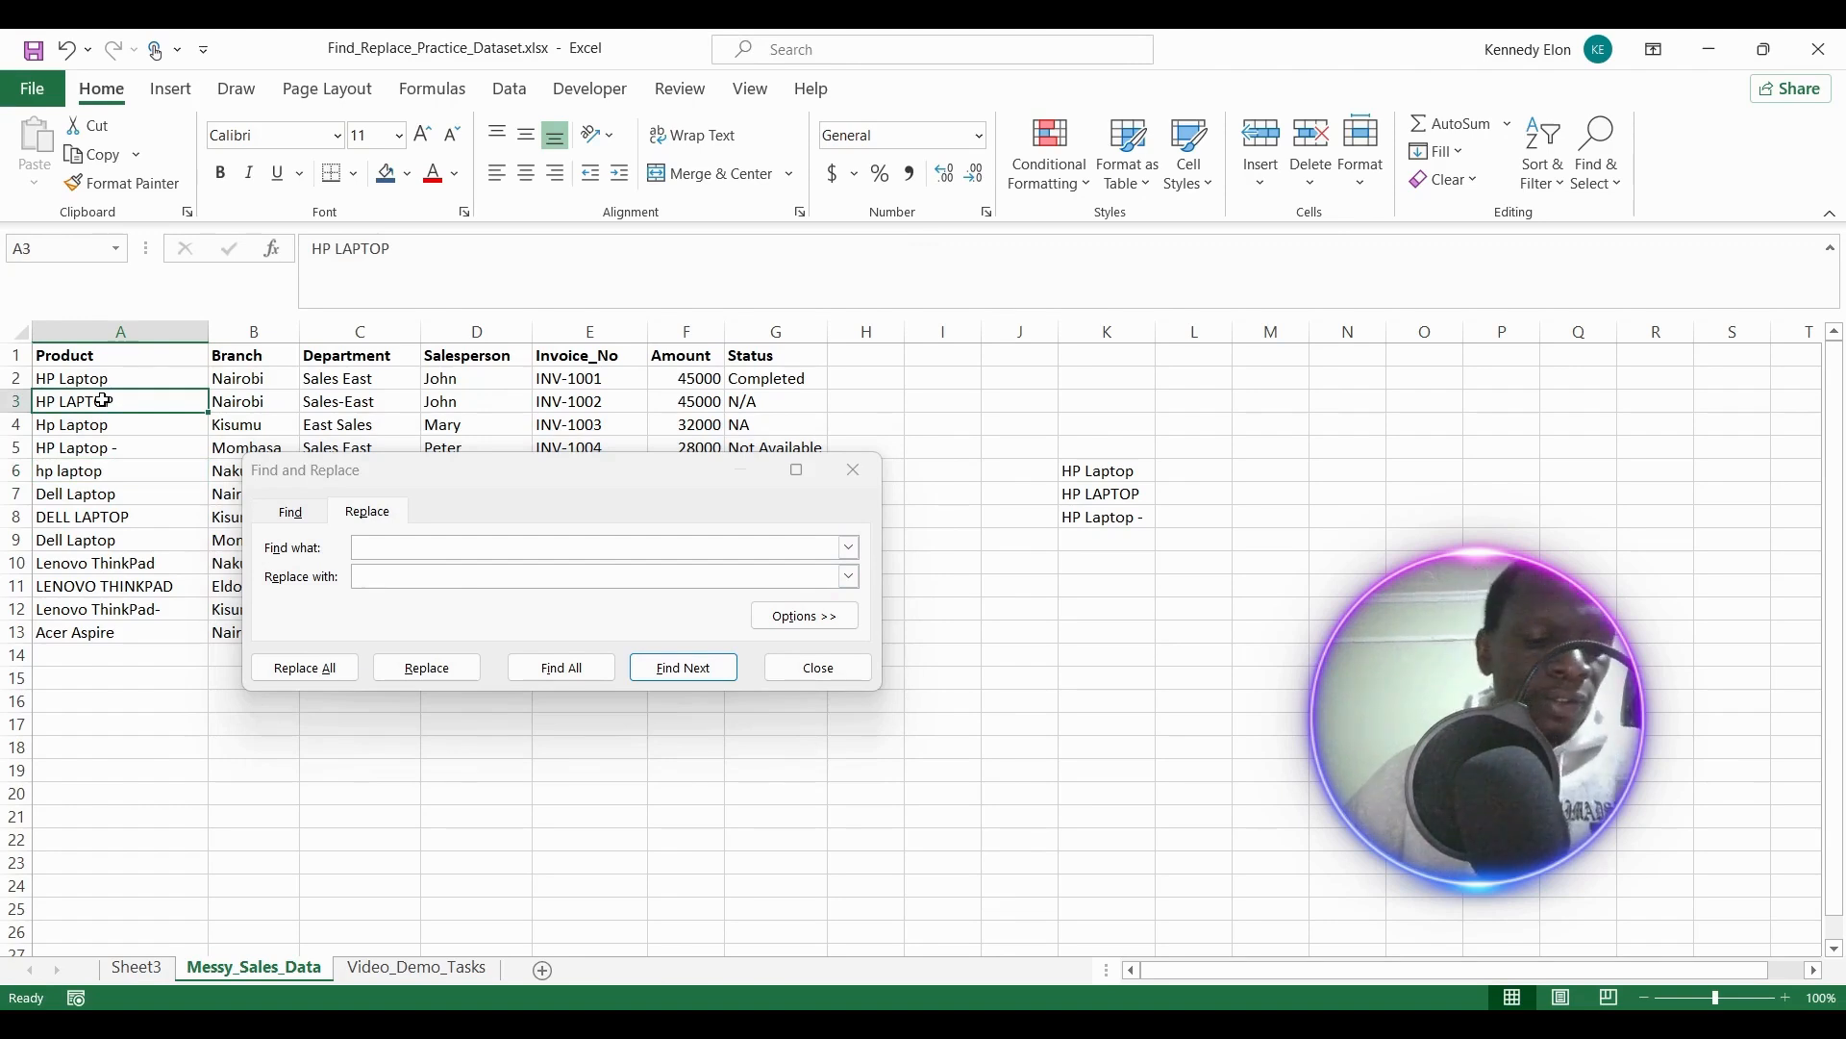
{"action": "key", "text": "ctrl+c"}
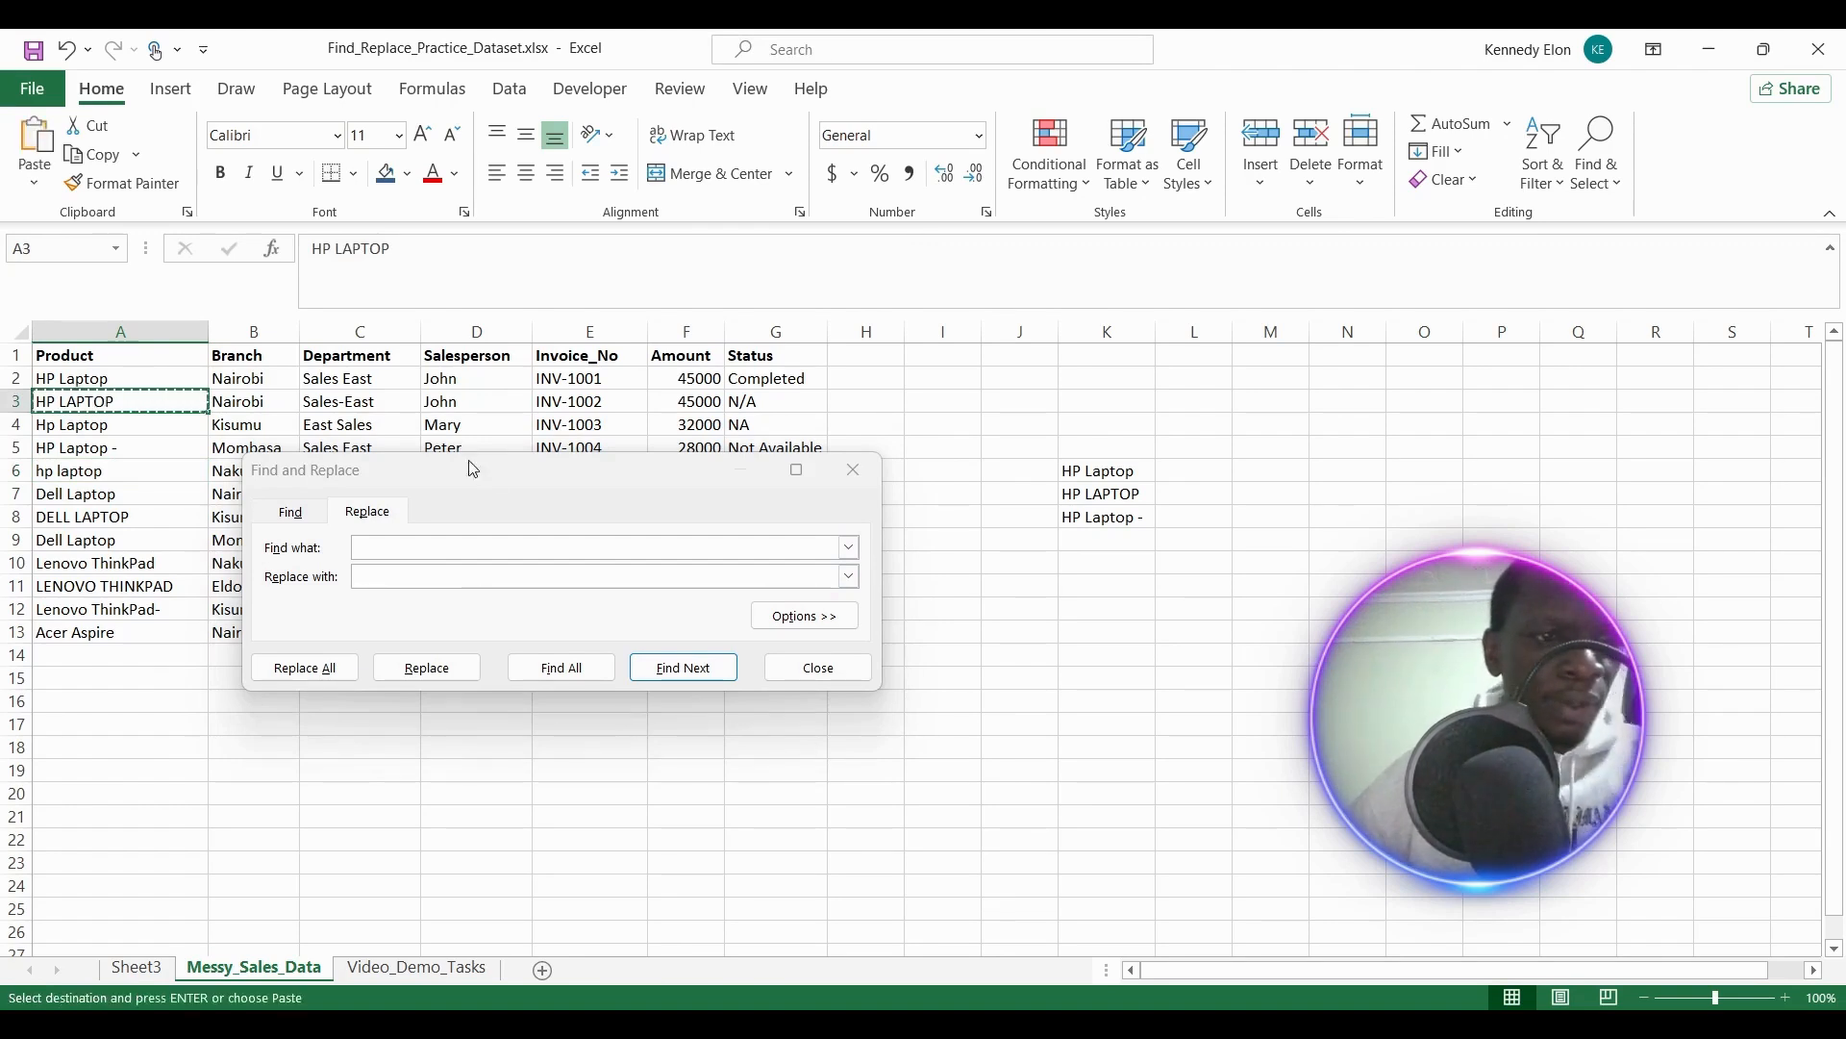
{"action": "left_click", "coordinate": [382, 550]}
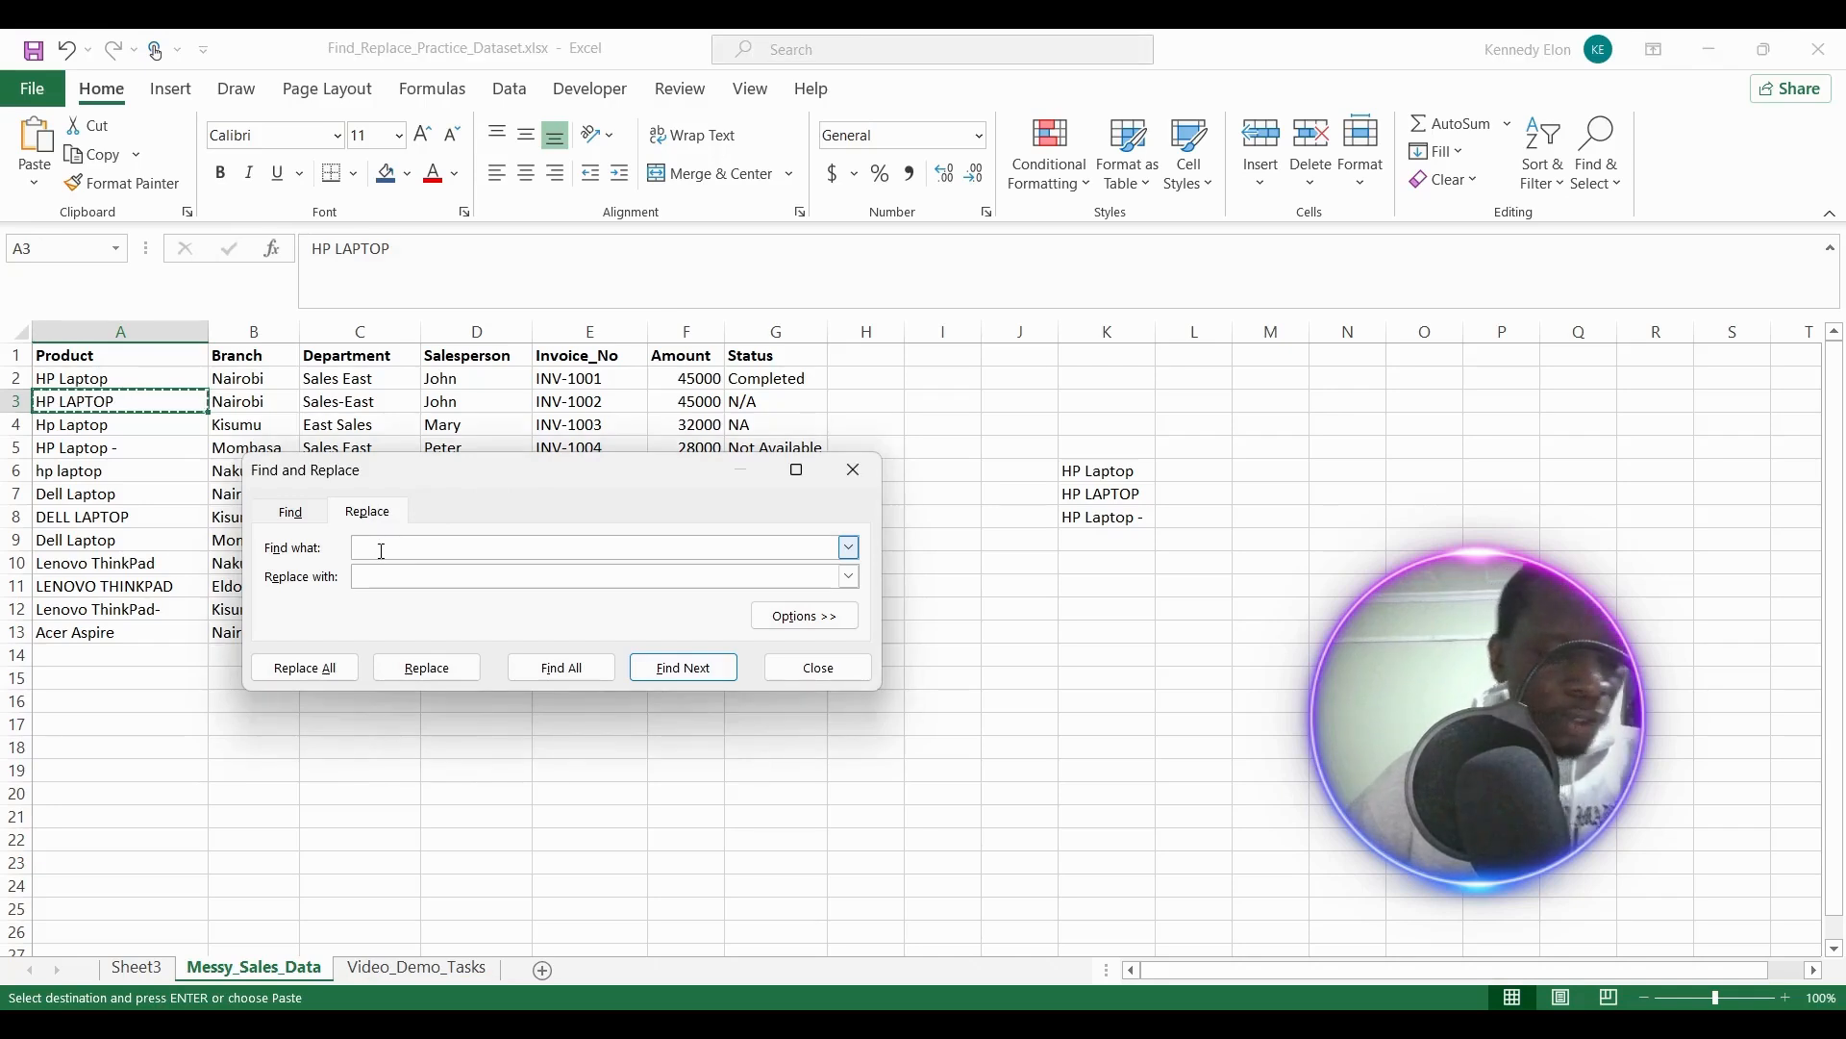
{"action": "key", "text": "ctrl+v"}
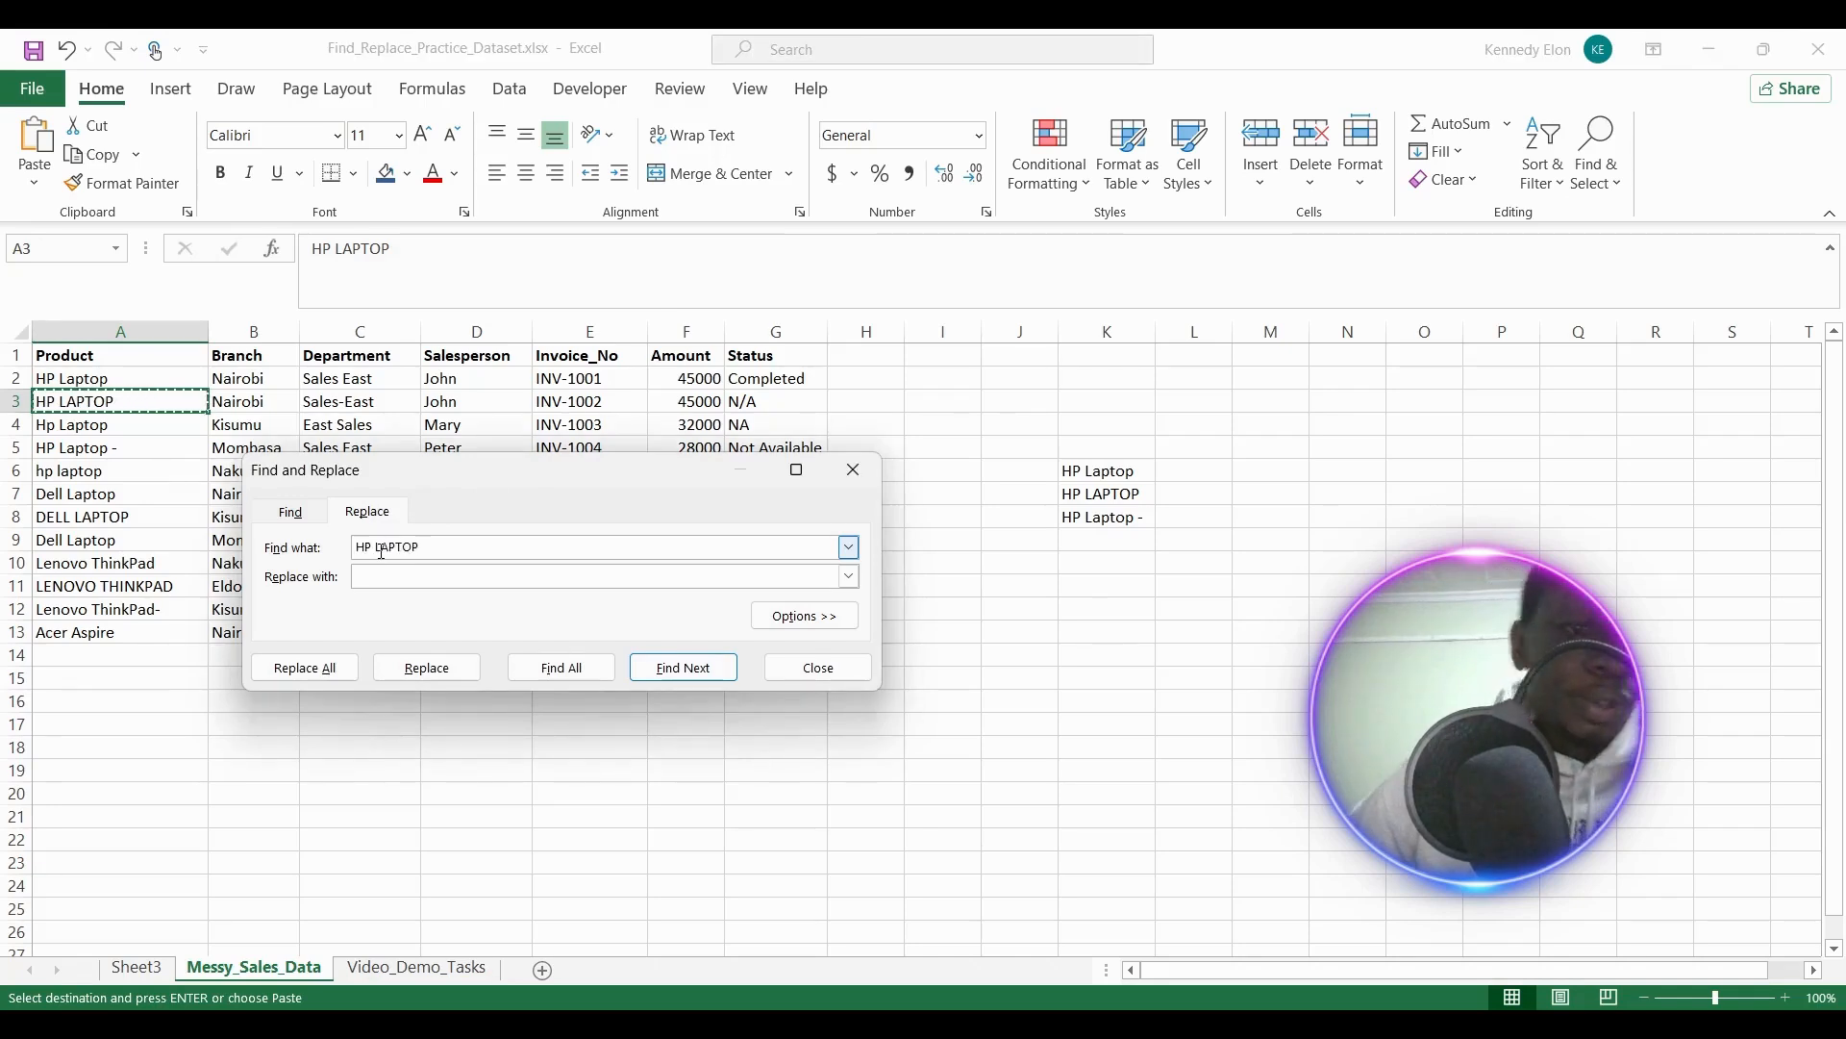
{"action": "left_click", "coordinate": [145, 376]}
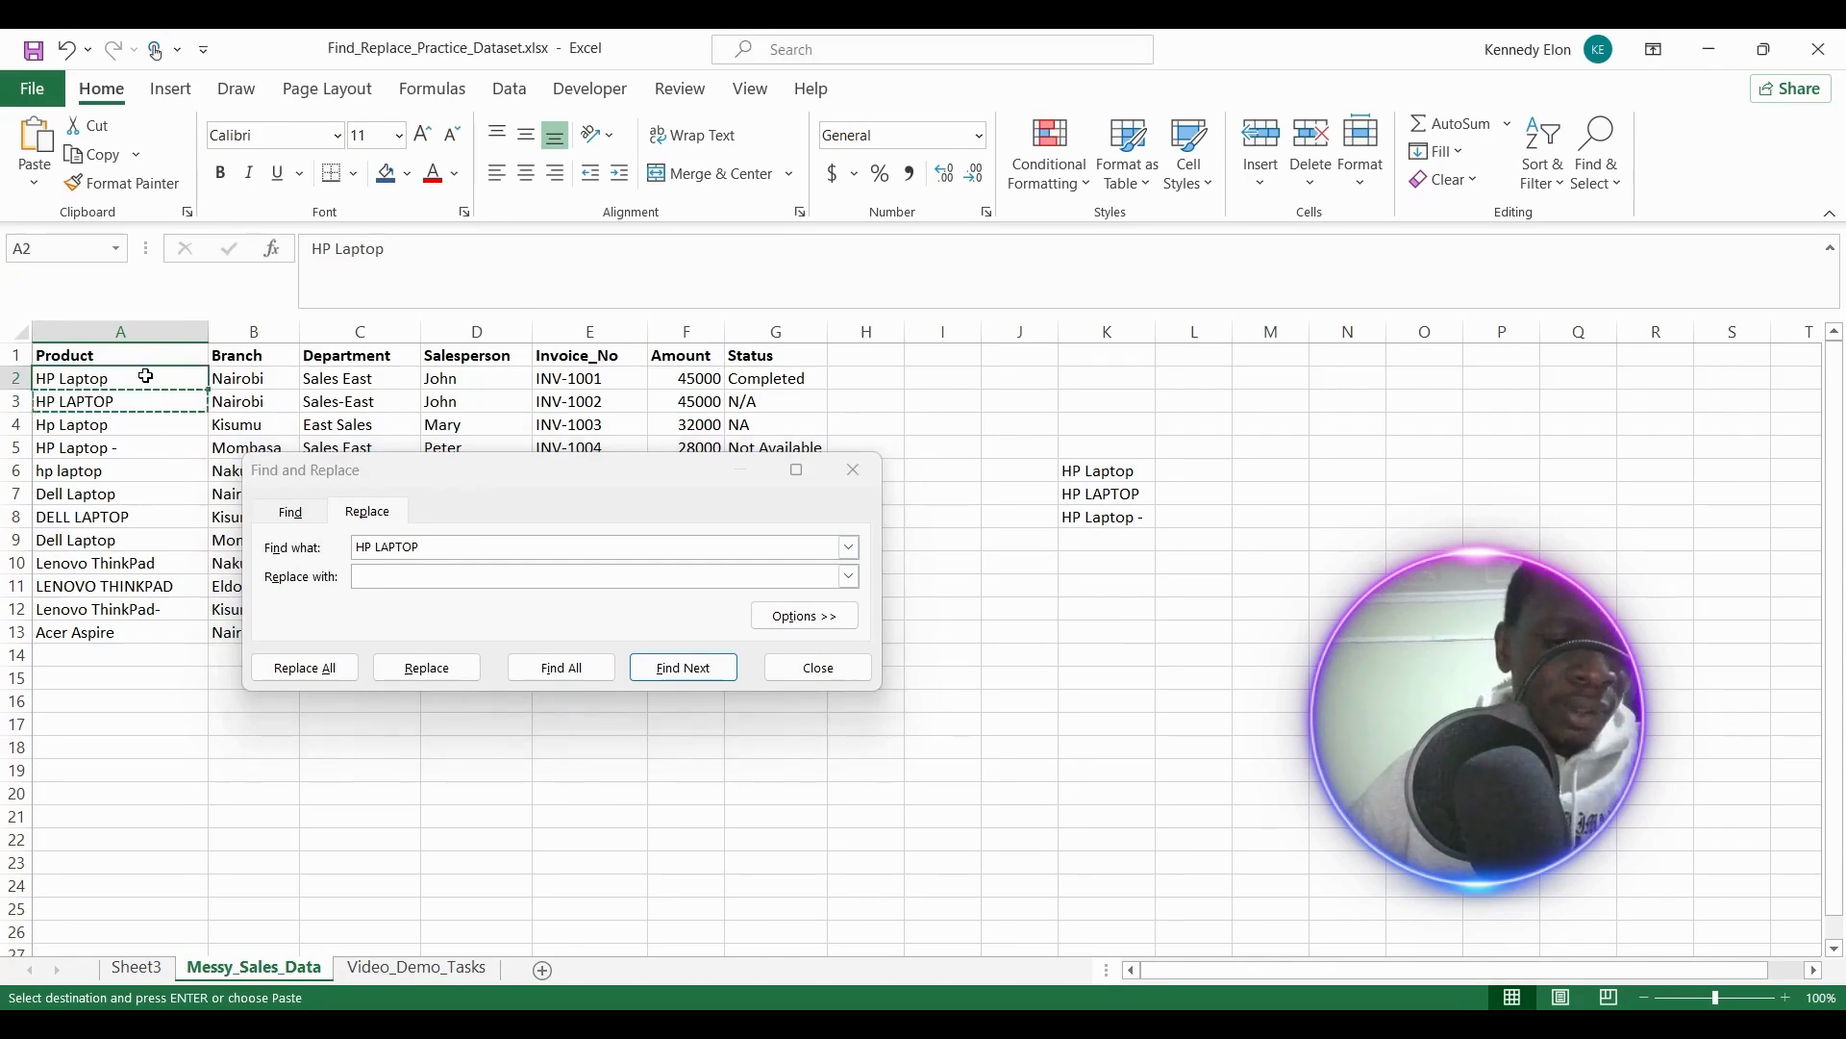
{"action": "left_click", "coordinate": [406, 576]}
{"action": "right_click", "coordinate": [406, 576]}
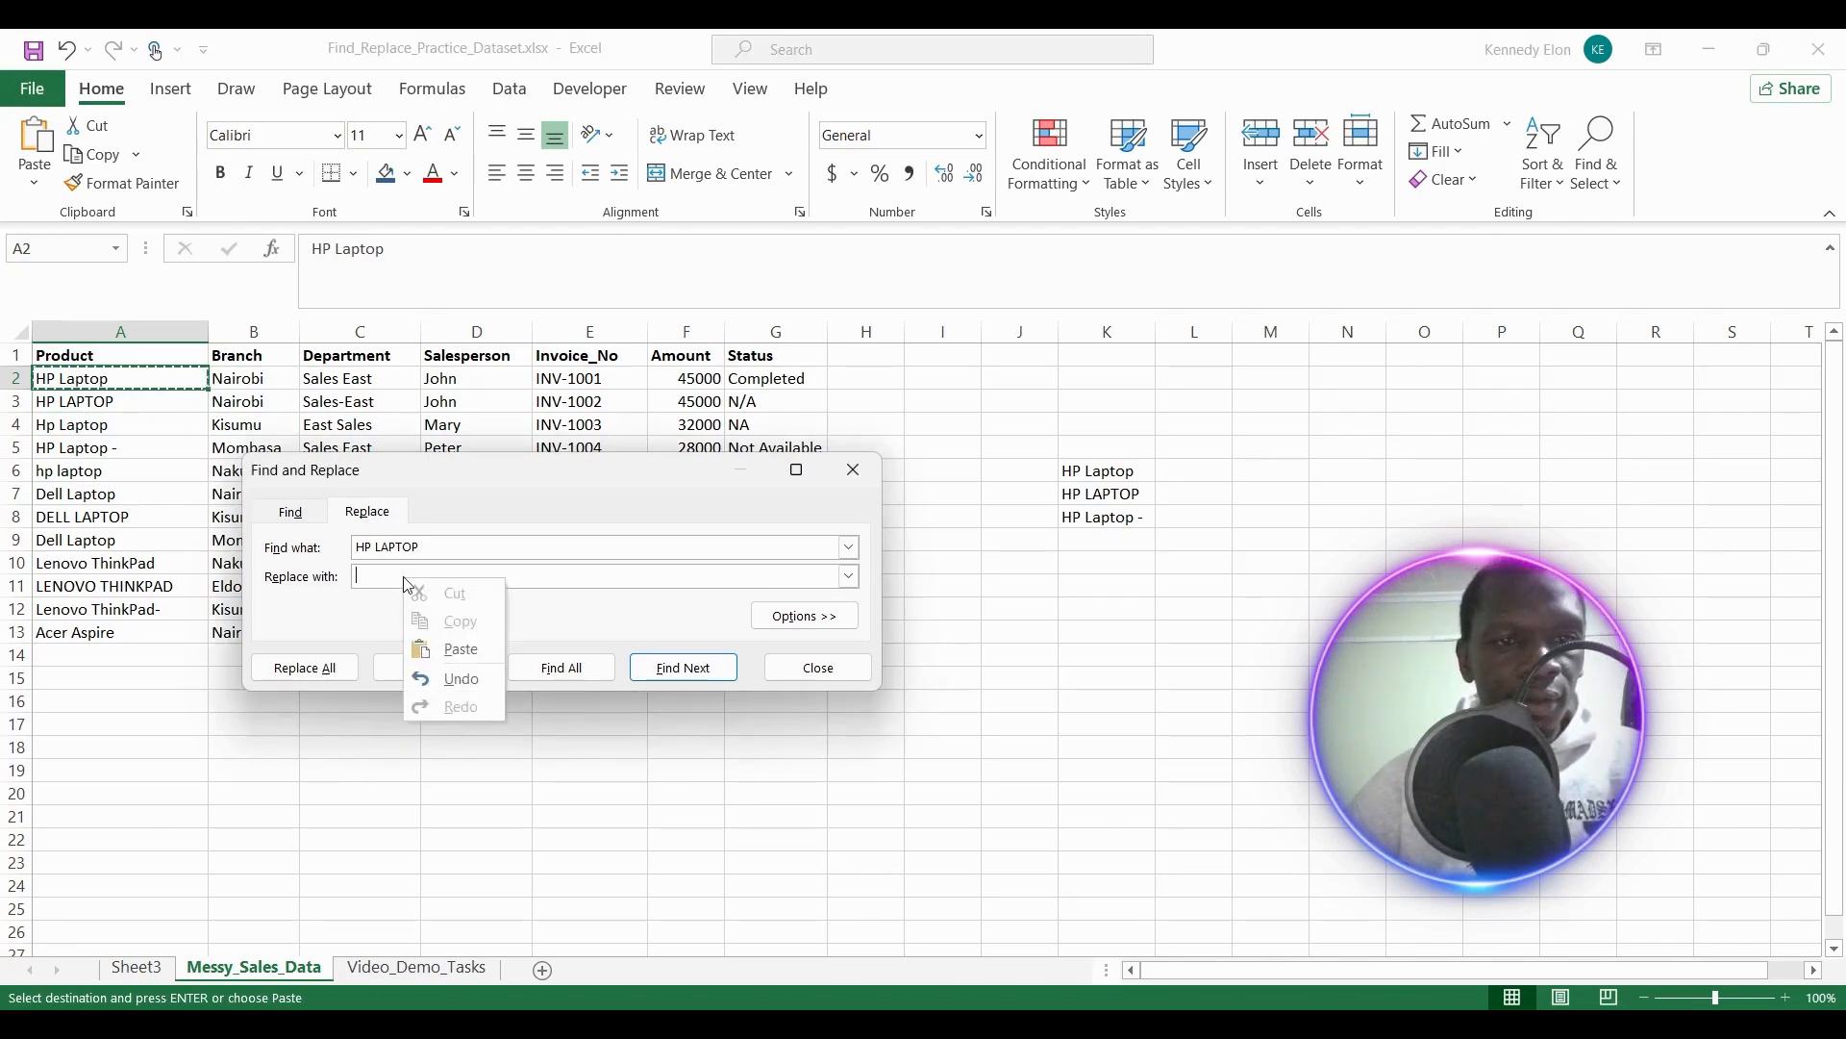
{"action": "left_click", "coordinate": [472, 662]}
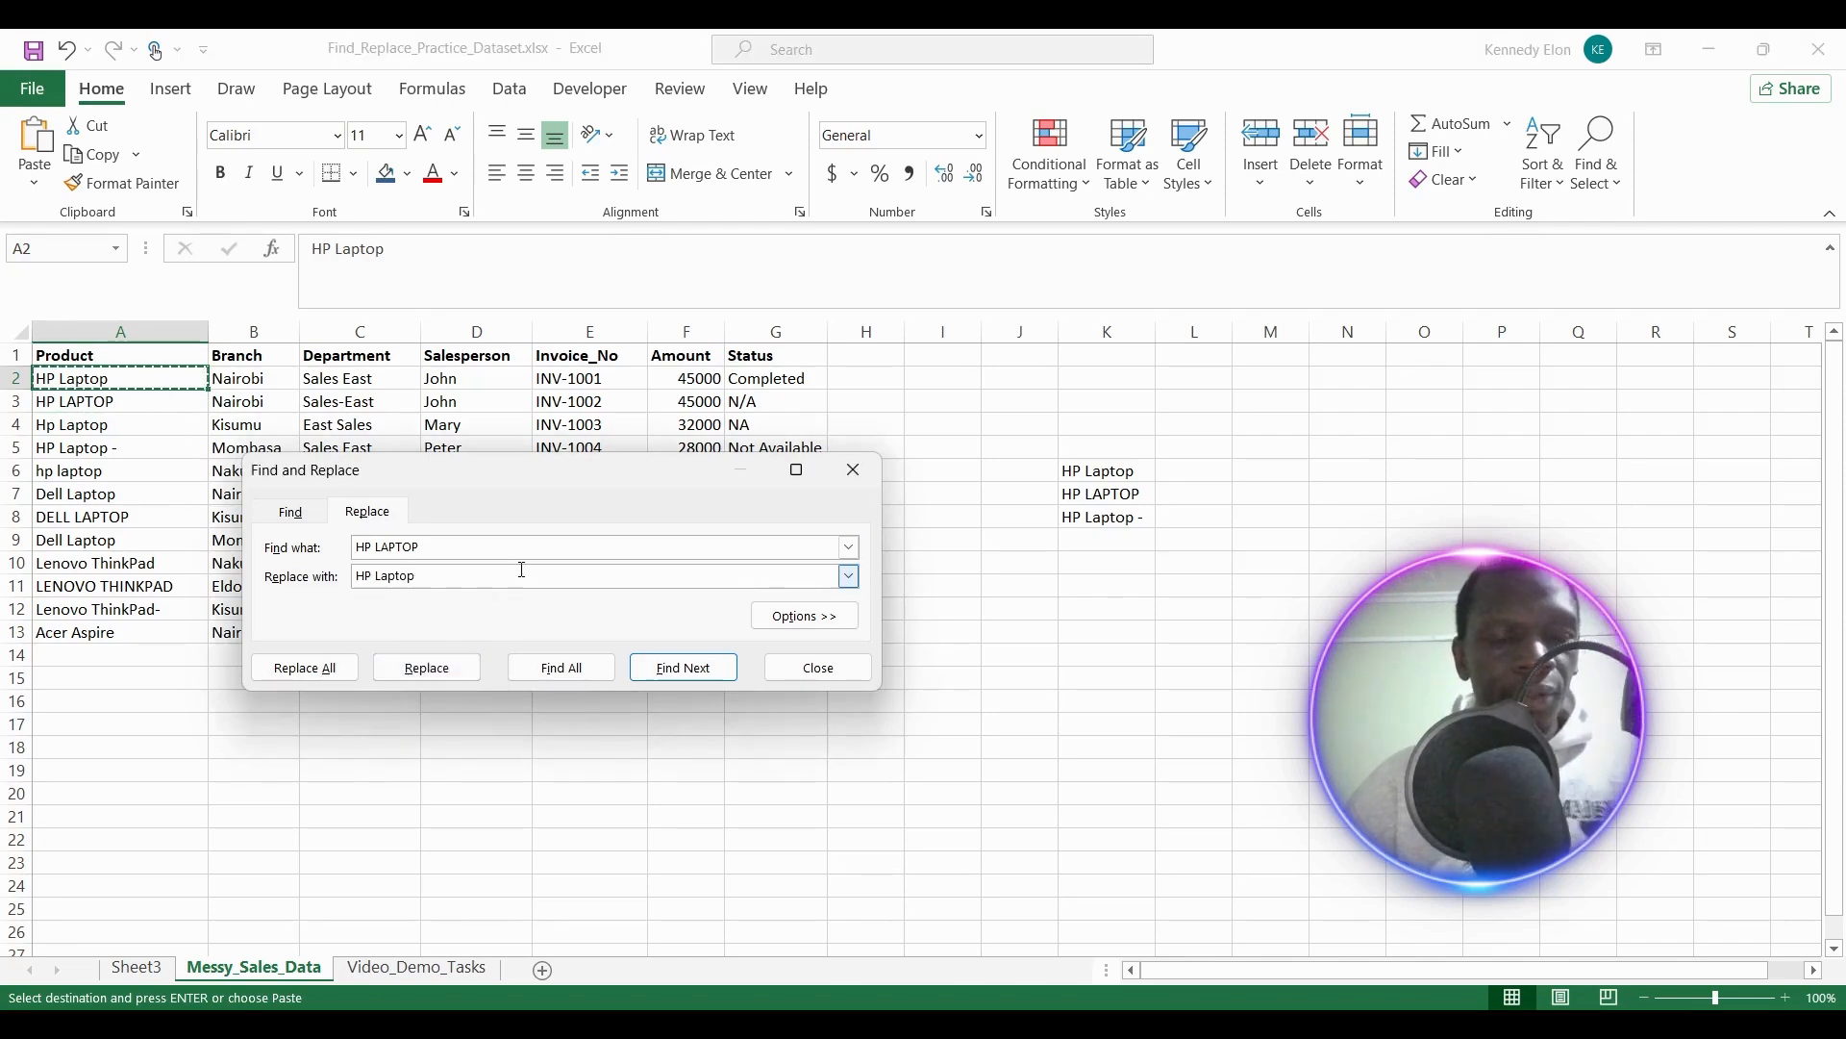
{"action": "left_click", "coordinate": [326, 669]}
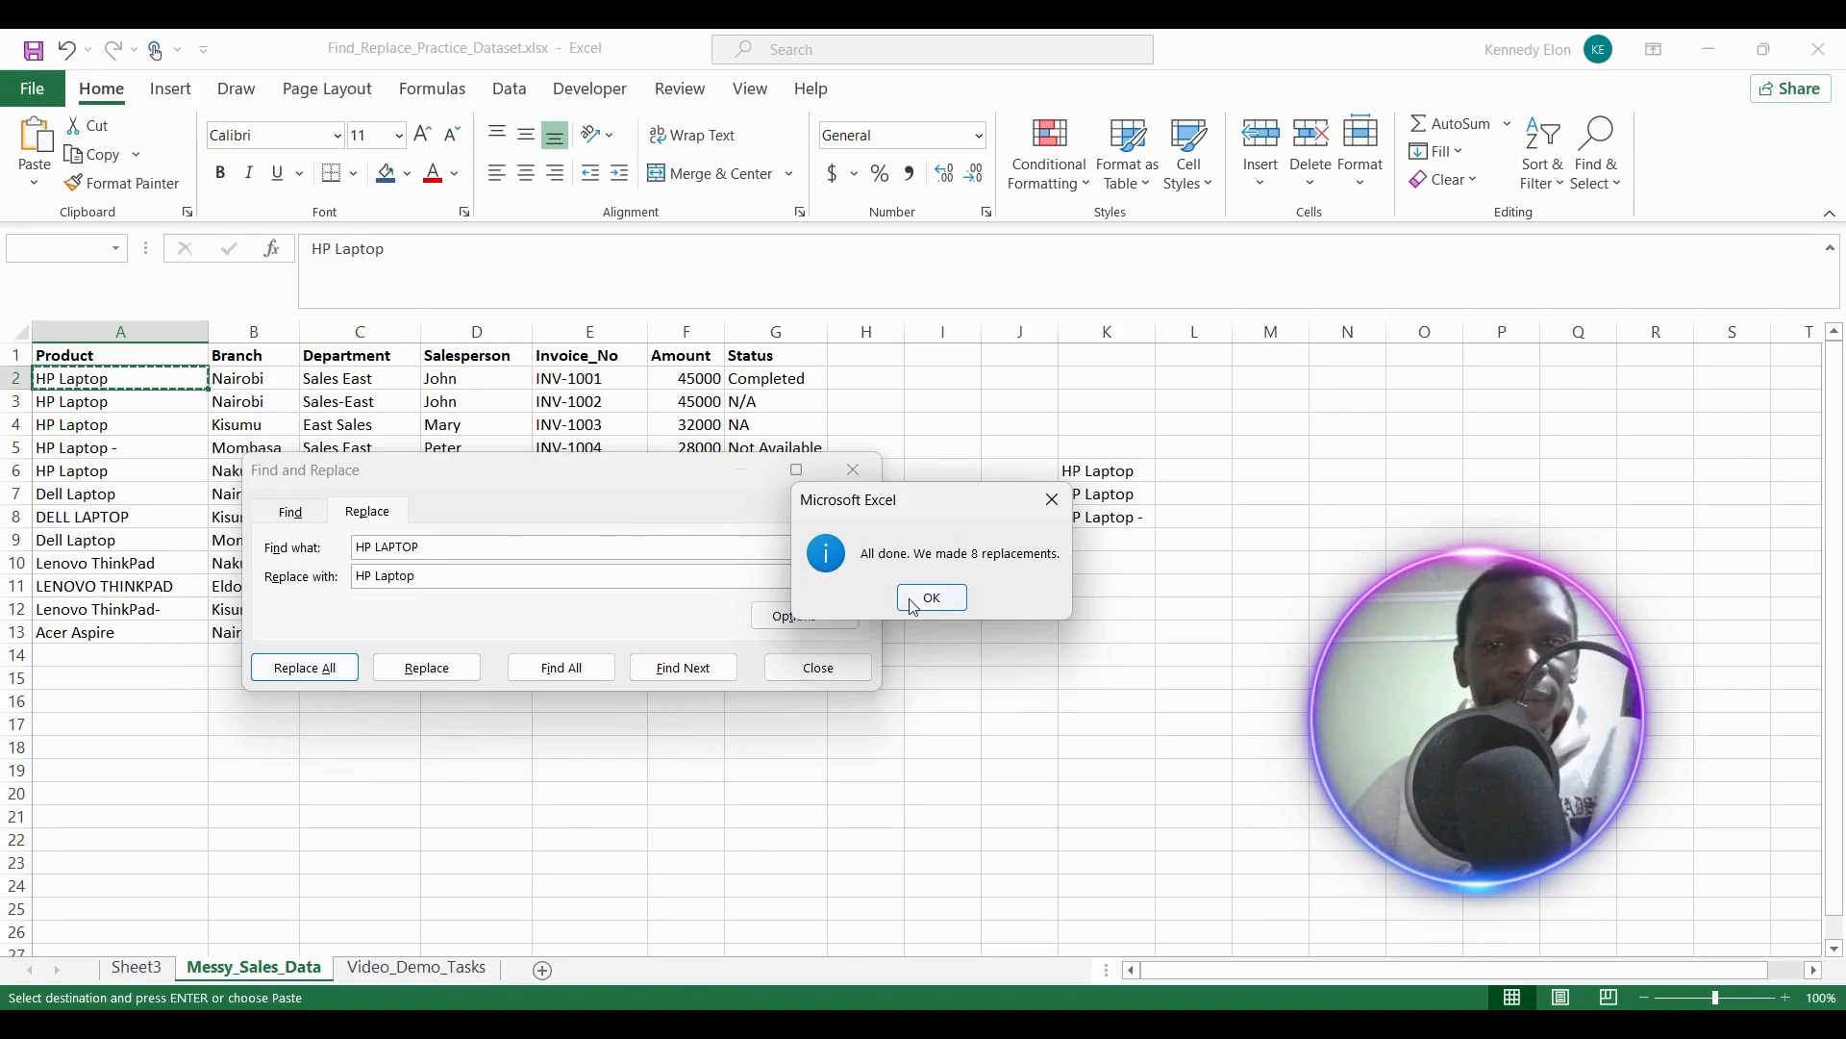
{"action": "left_click", "coordinate": [927, 597]}
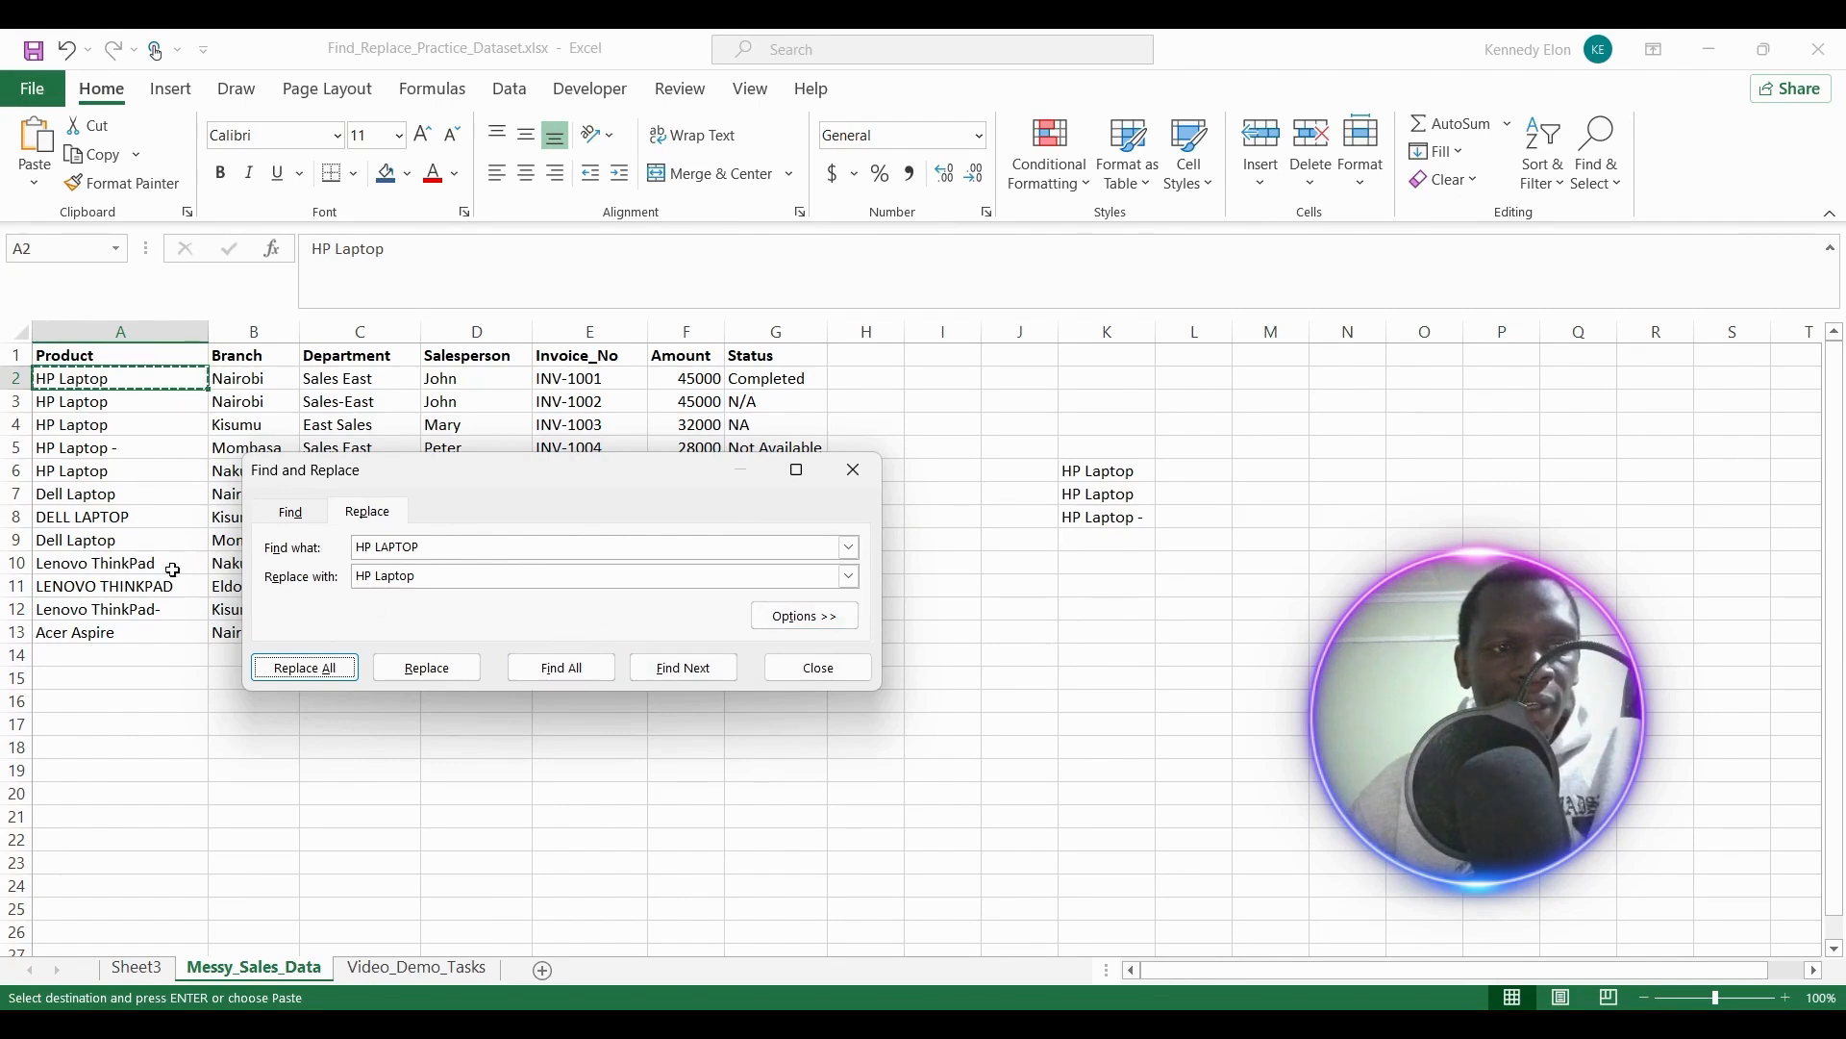
Replace all occurrences of "HP Laptop -", copied from A5, with HP Laptop.
{"action": "left_click", "coordinate": [99, 449]}
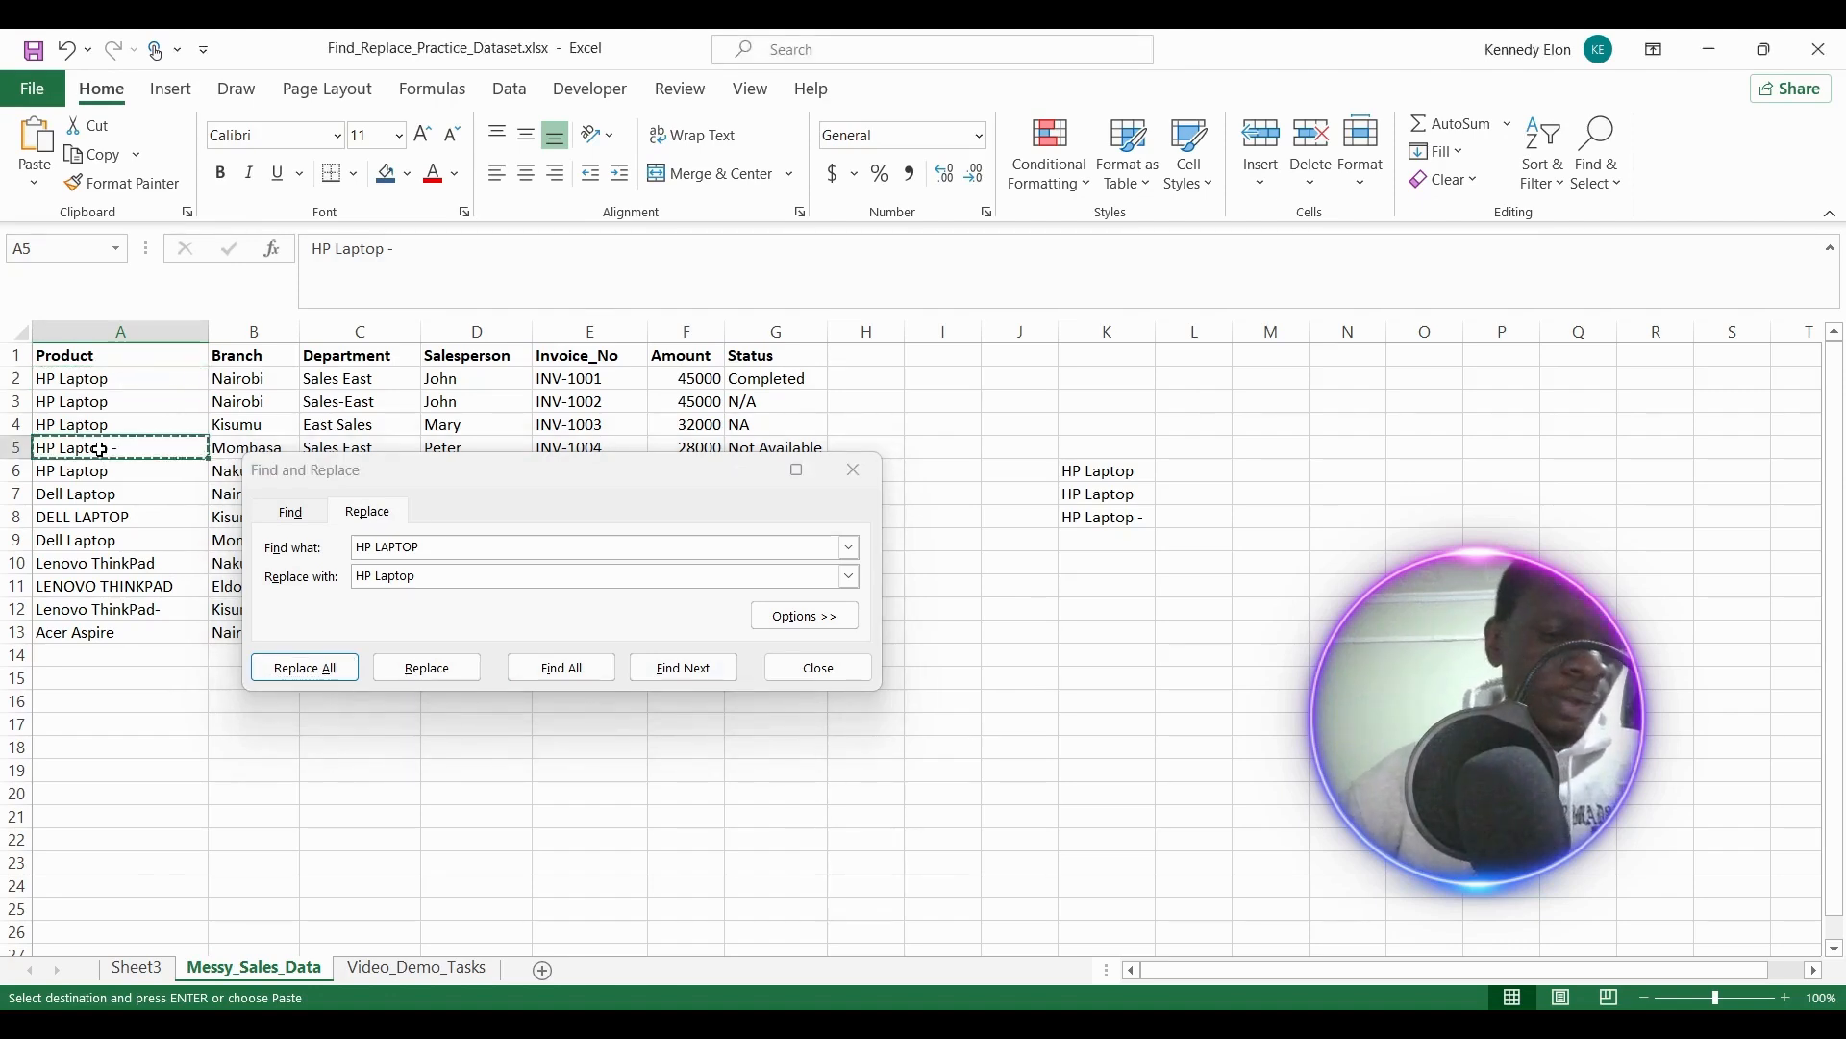
{"action": "key", "text": "ctrl+c"}
{"action": "left_click", "coordinate": [424, 546]}
{"action": "key", "text": "BackSpace"}
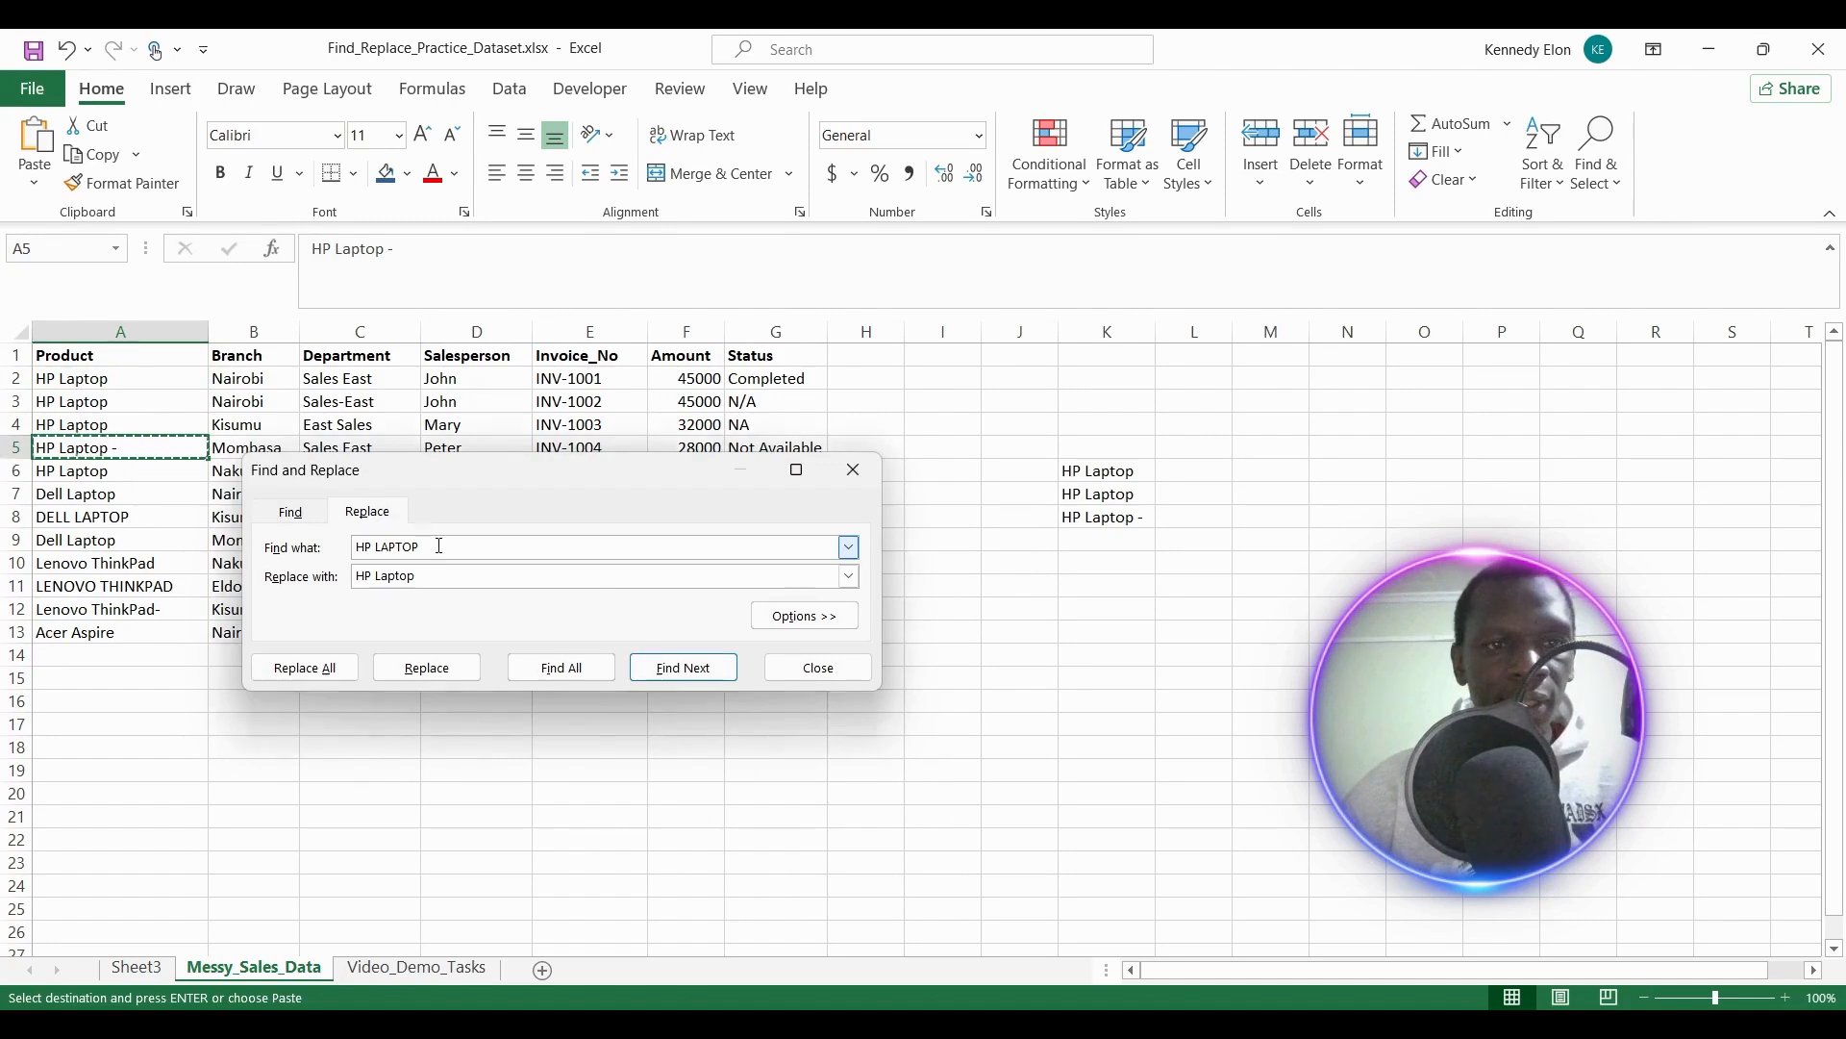
{"action": "key", "text": "BackSpace"}
{"action": "key", "text": "BackSpace"}
{"action": "key", "text": "BackSpace"}
{"action": "key", "text": "BackSpace"}
{"action": "key", "text": "BackSpace"}
{"action": "key", "text": "BackSpace"}
{"action": "key", "text": "BackSpace"}
{"action": "key", "text": "BackSpace"}
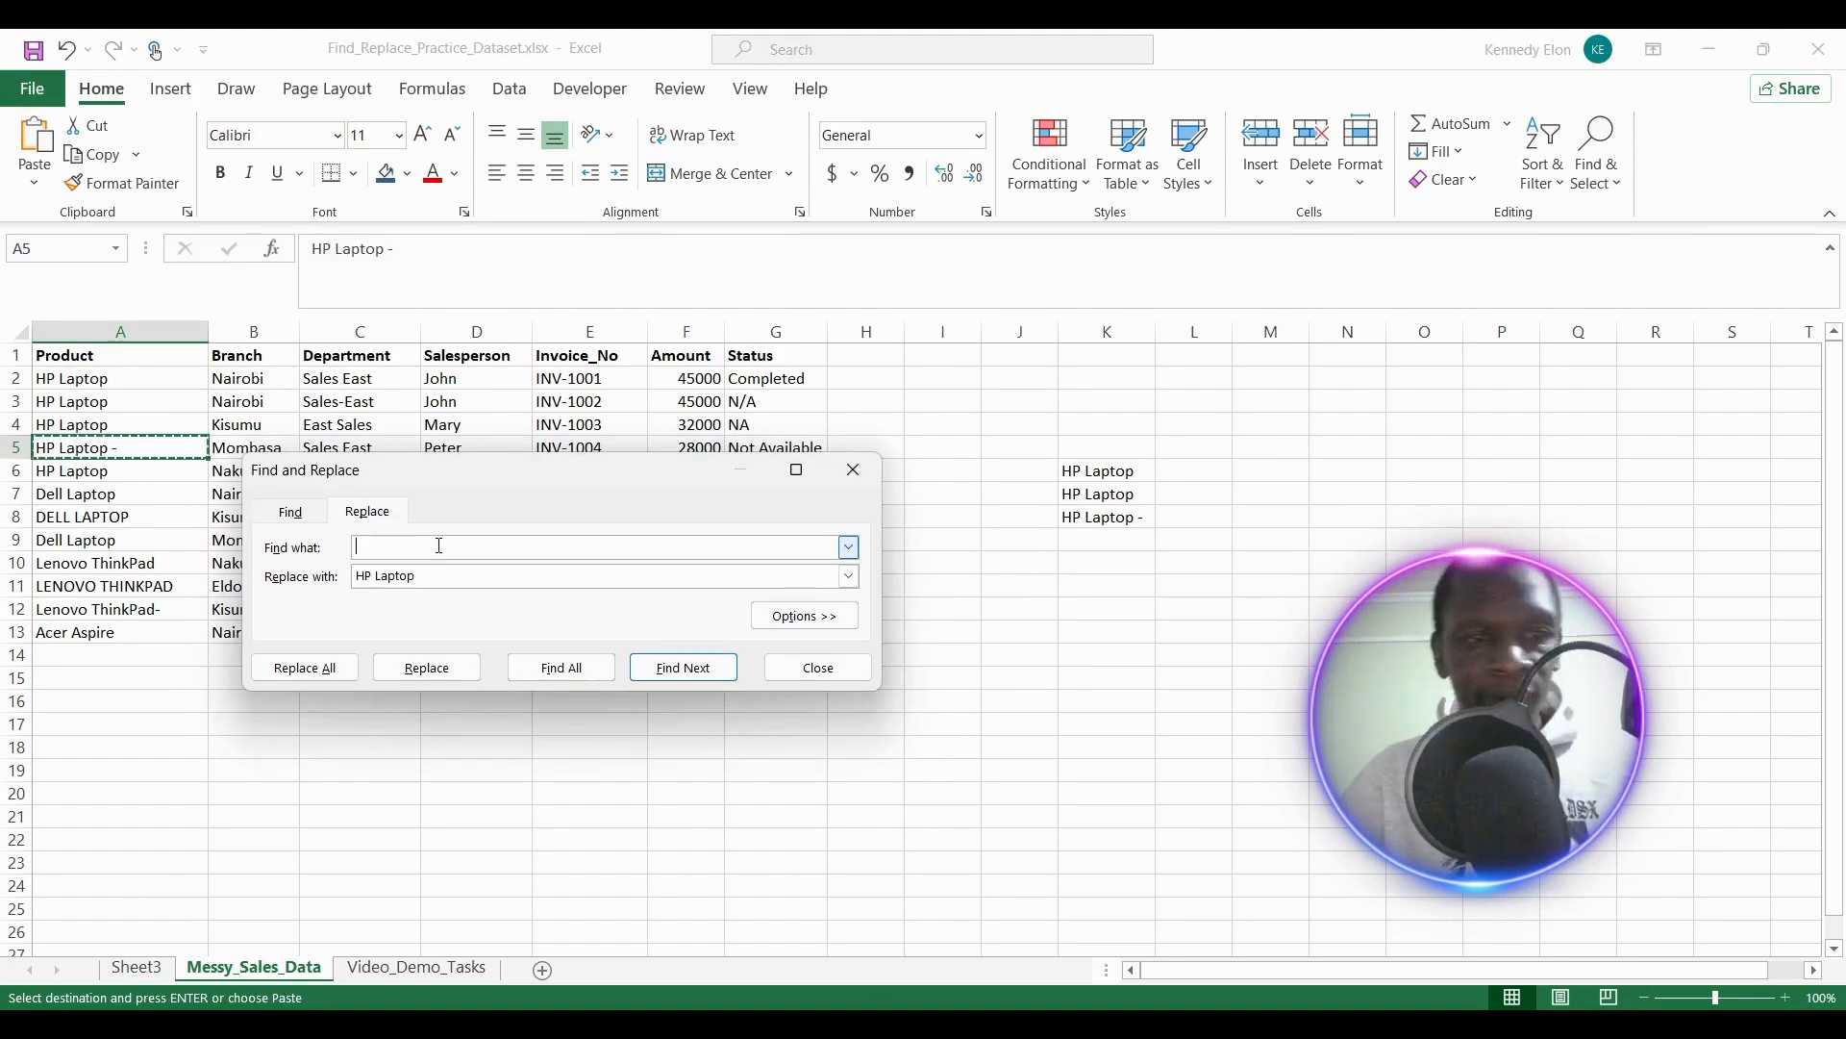
{"action": "key", "text": "ctrl+v"}
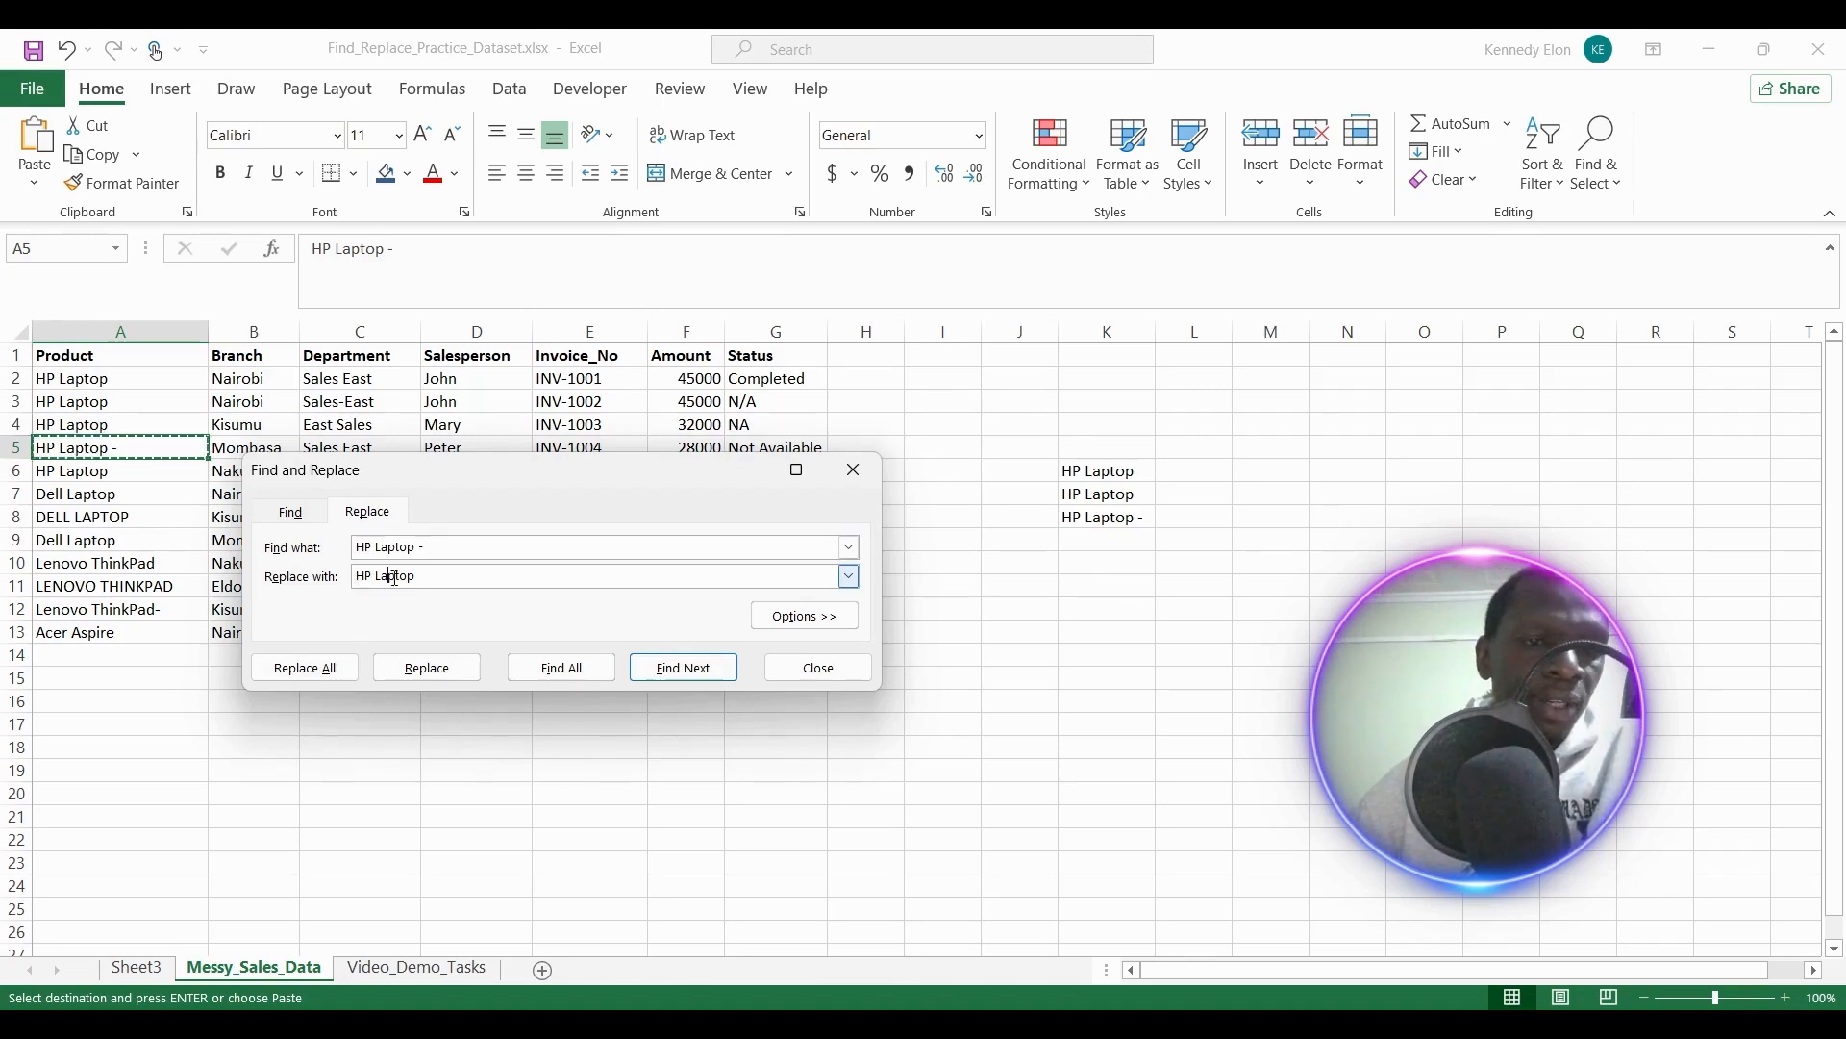
{"action": "left_click", "coordinate": [281, 670]}
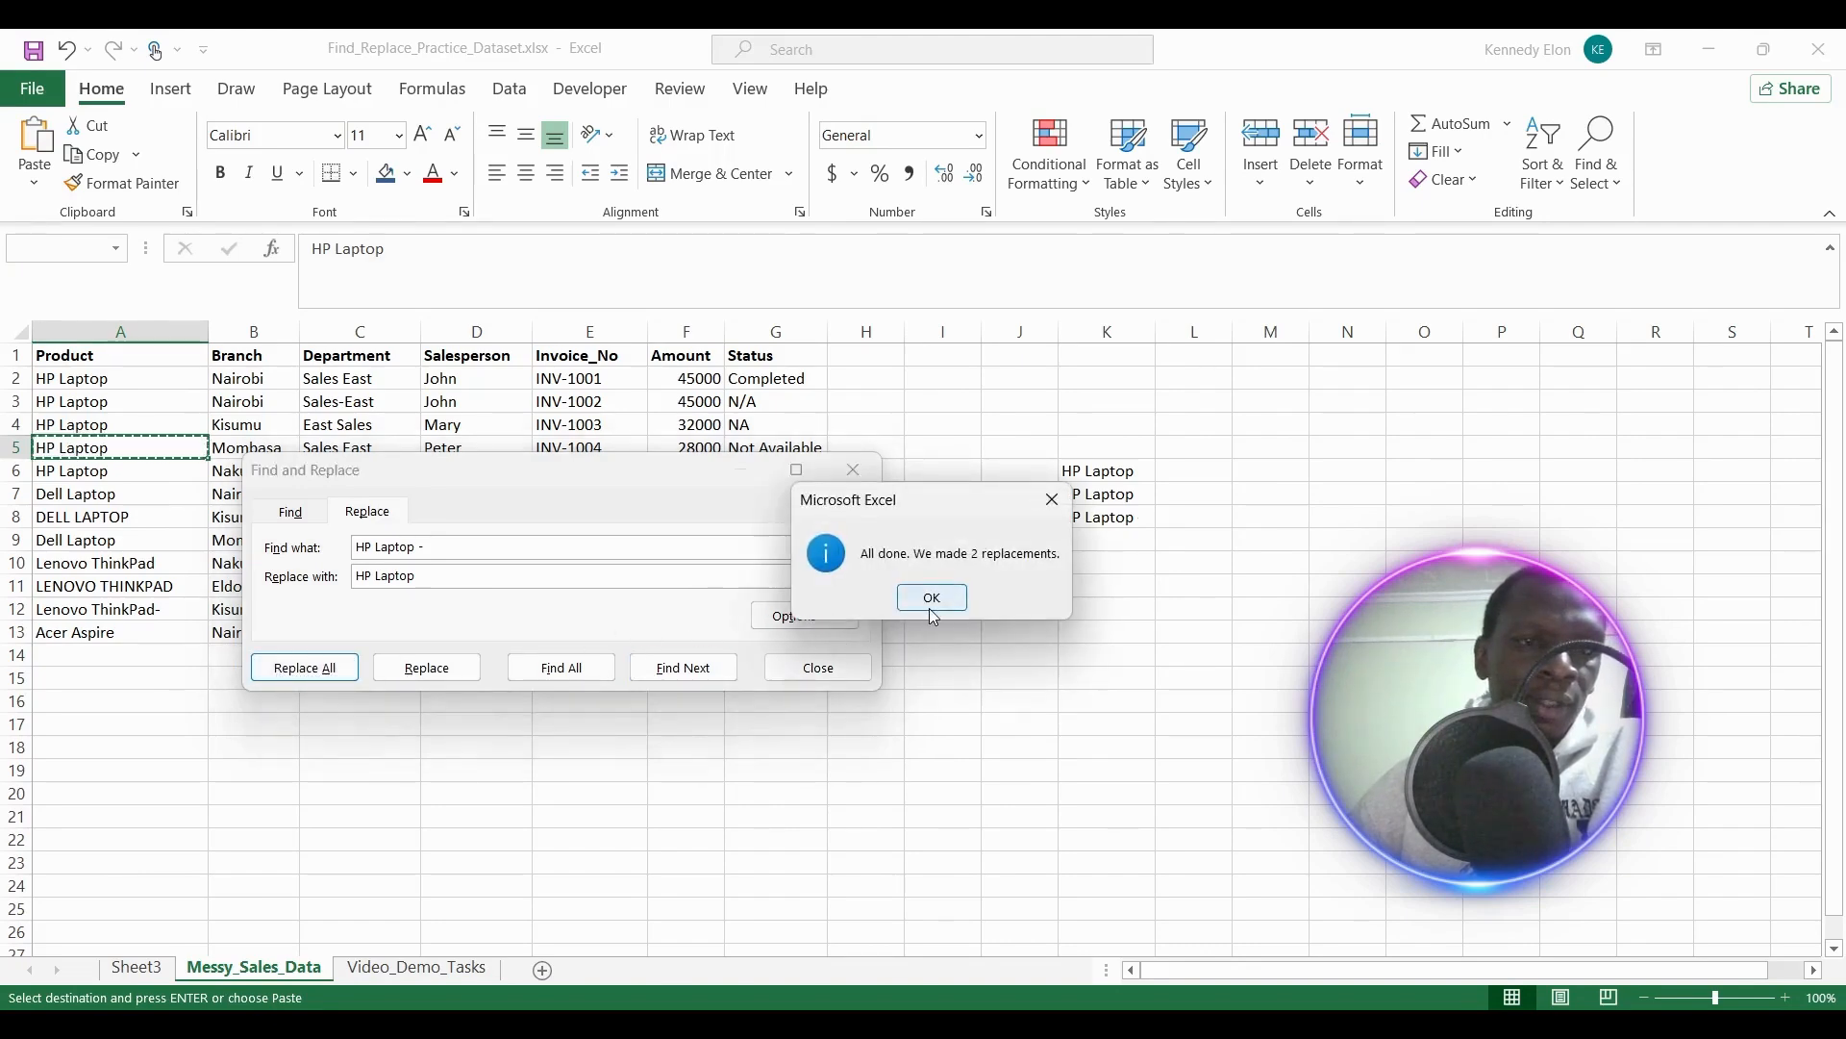
{"action": "left_click", "coordinate": [931, 603]}
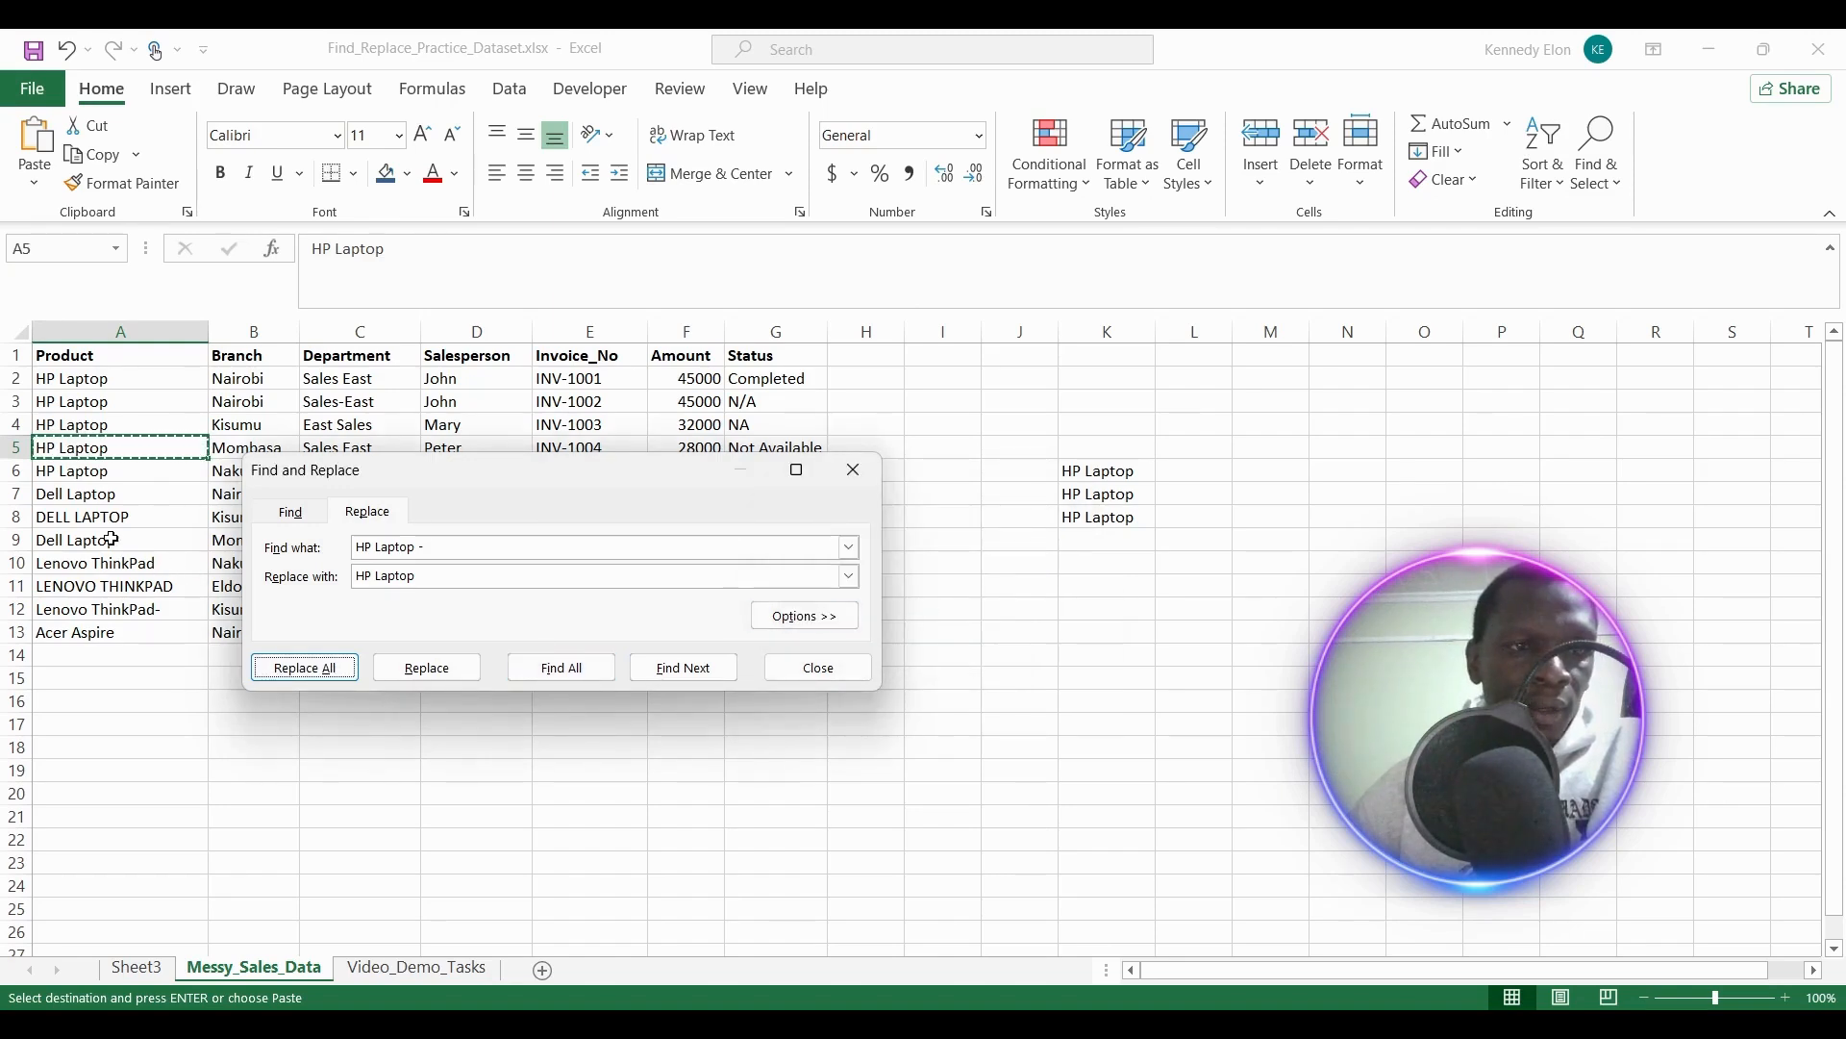
Set the search text to DELL LAPTOP, copied from A8.
{"action": "left_click", "coordinate": [81, 475]}
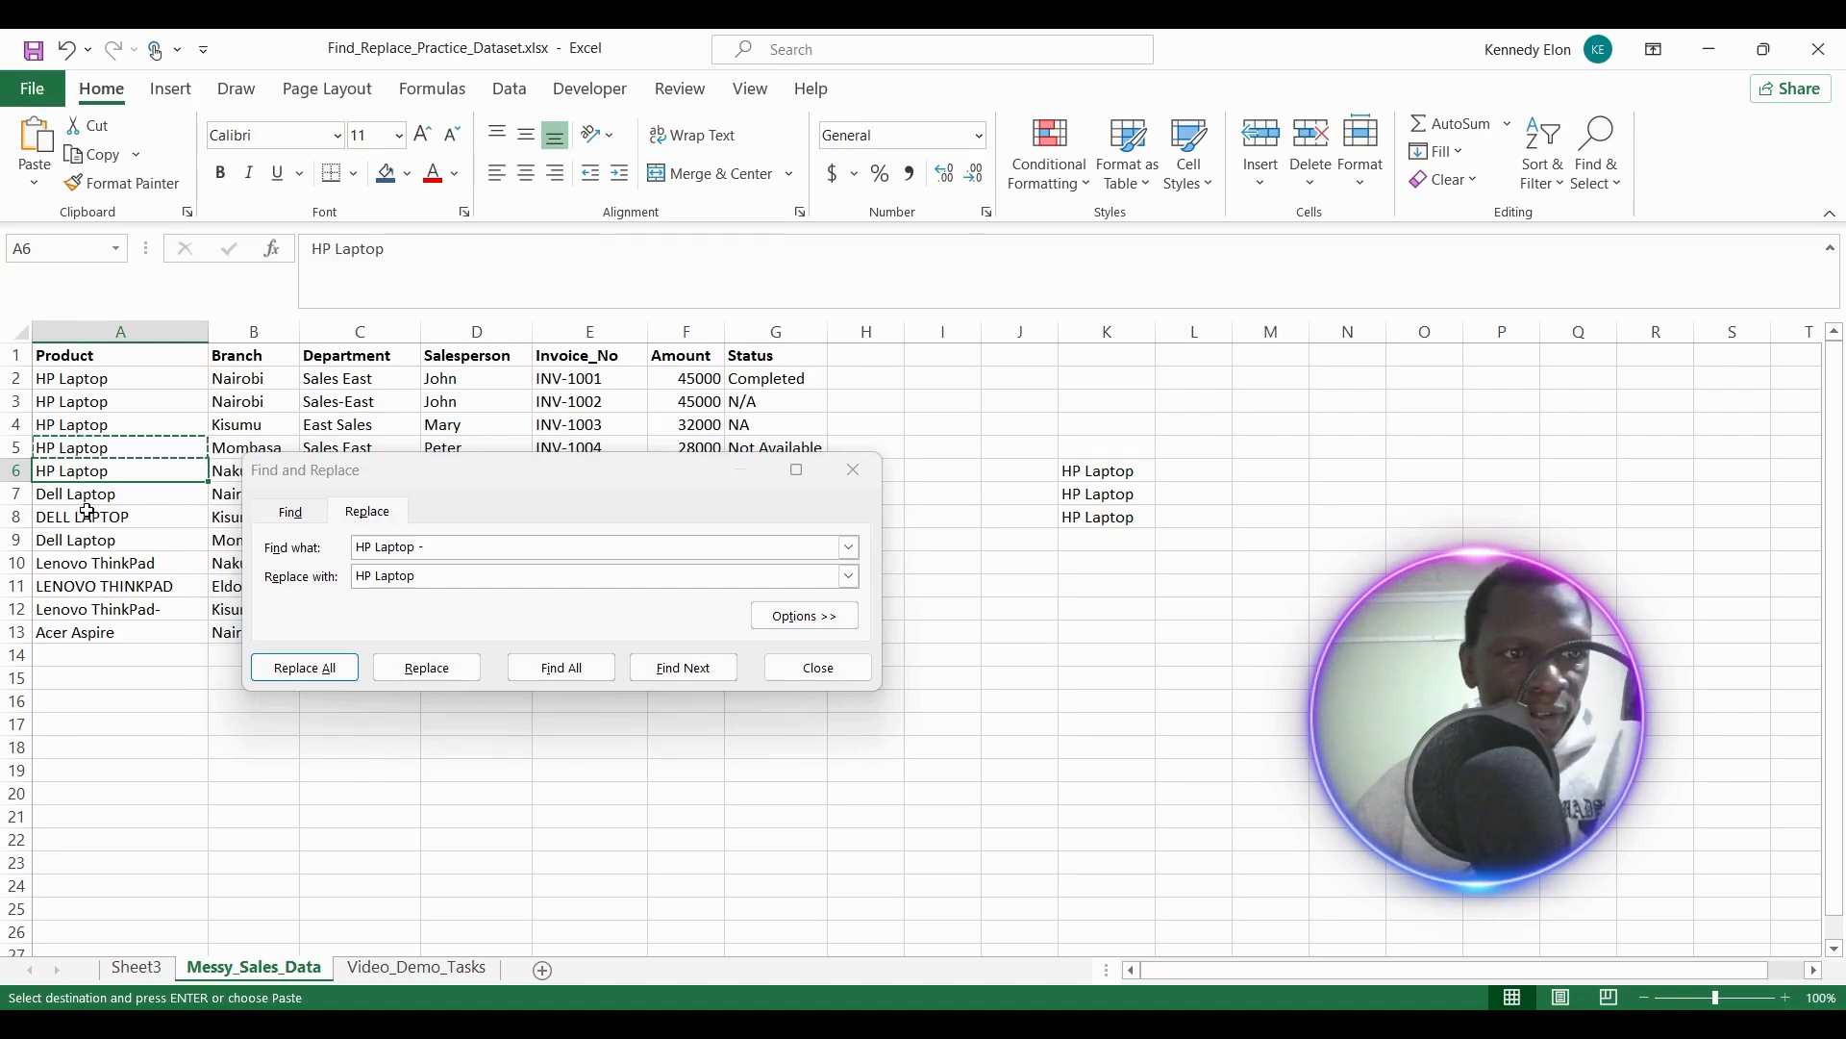
{"action": "left_click", "coordinate": [81, 502]}
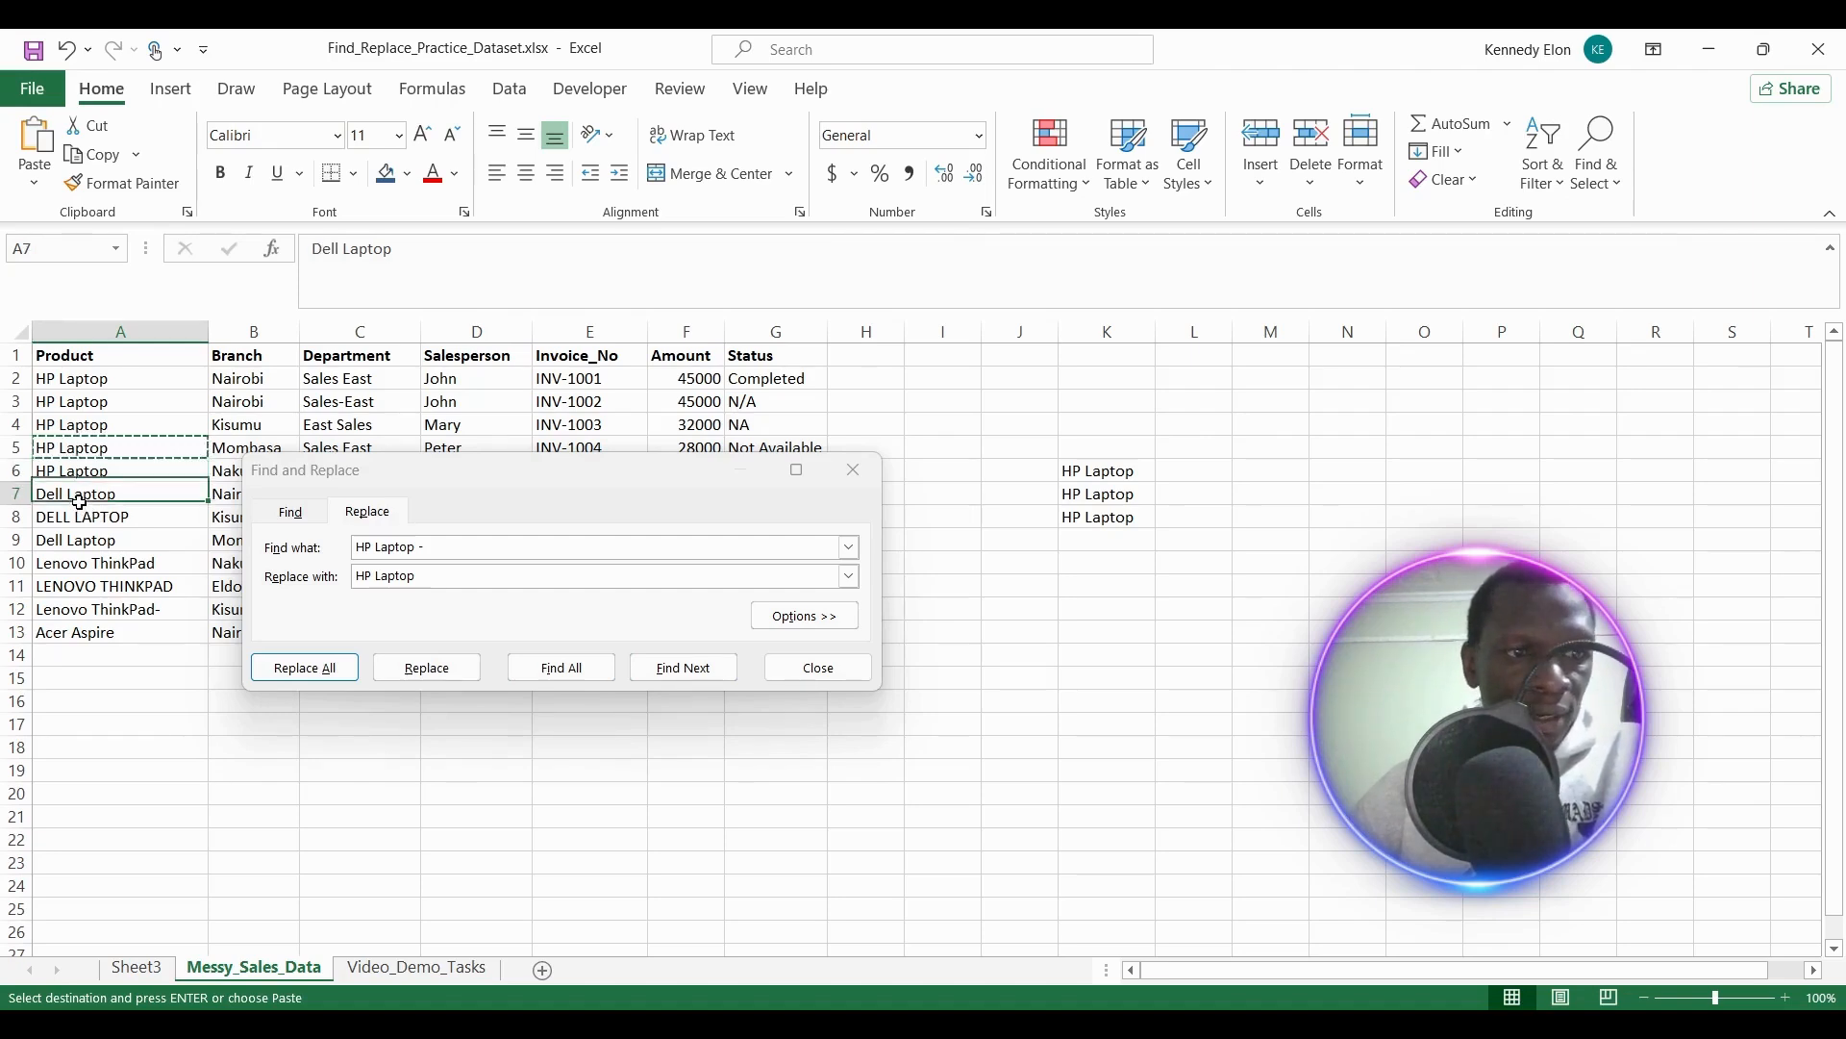
{"action": "left_click", "coordinate": [134, 522]}
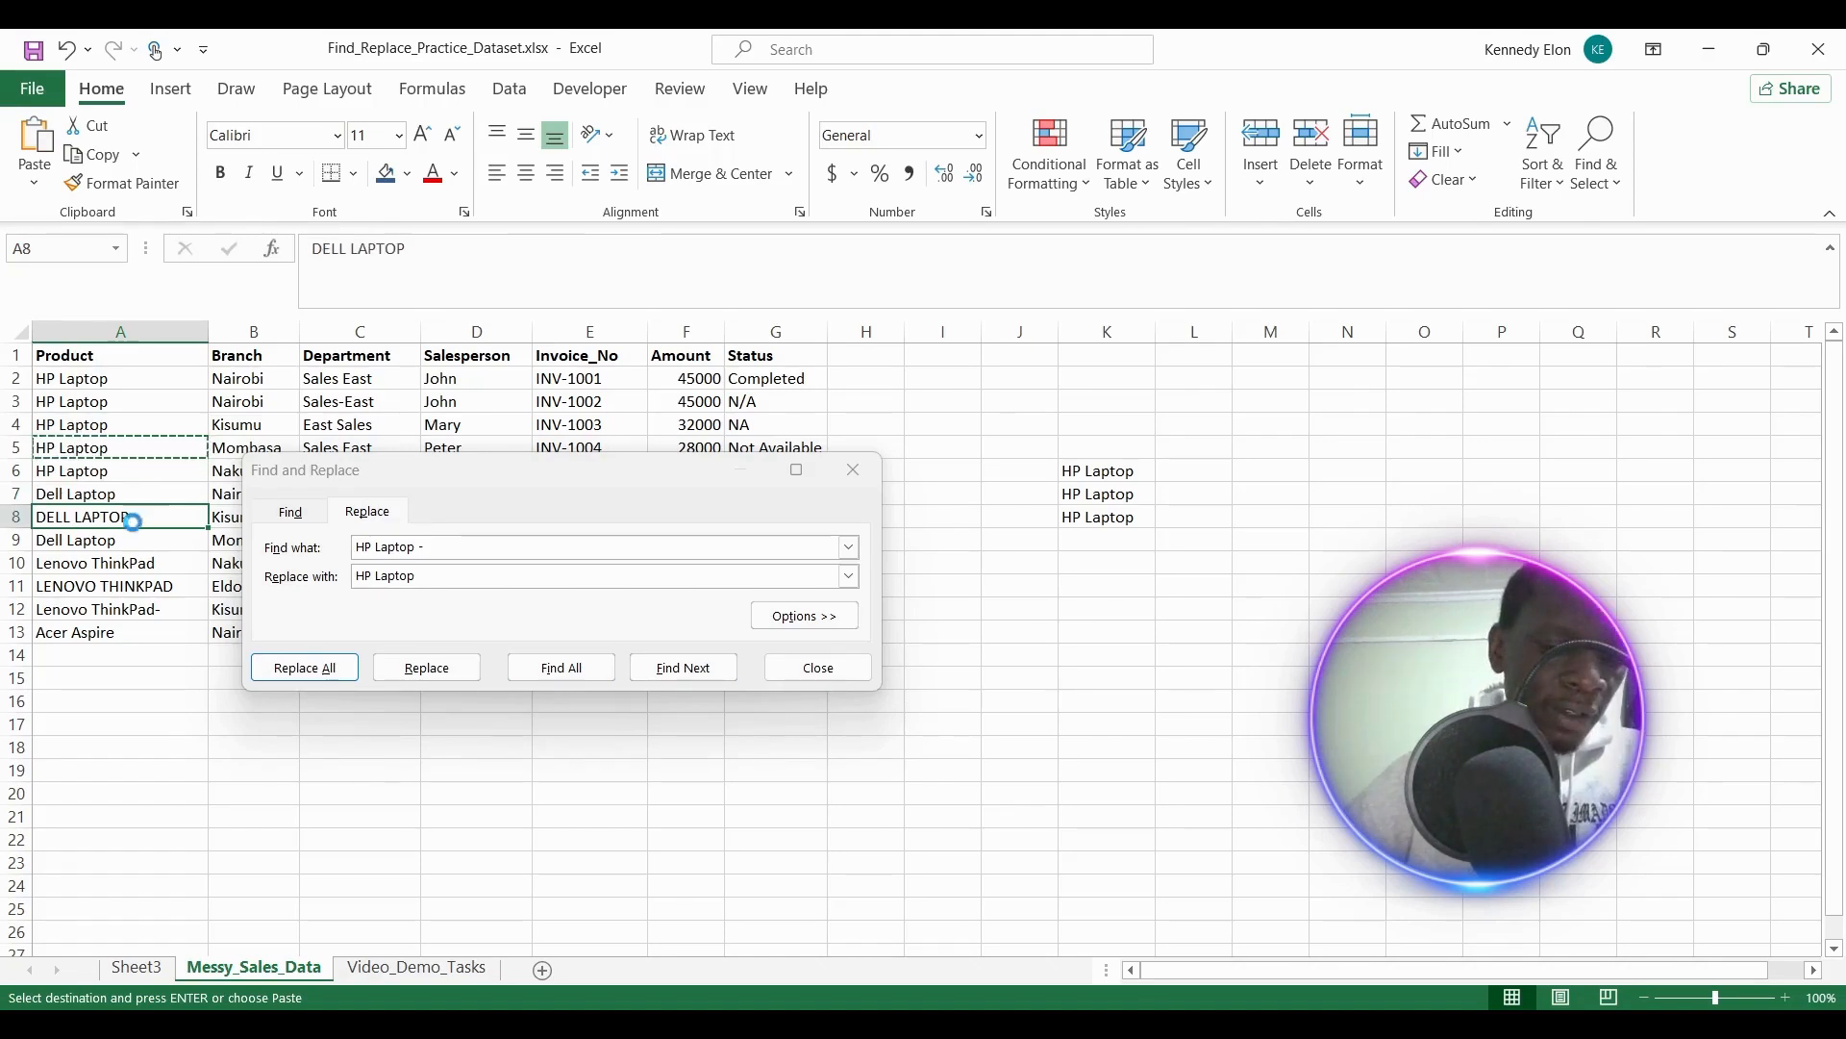
{"action": "key", "text": "ctrl+c"}
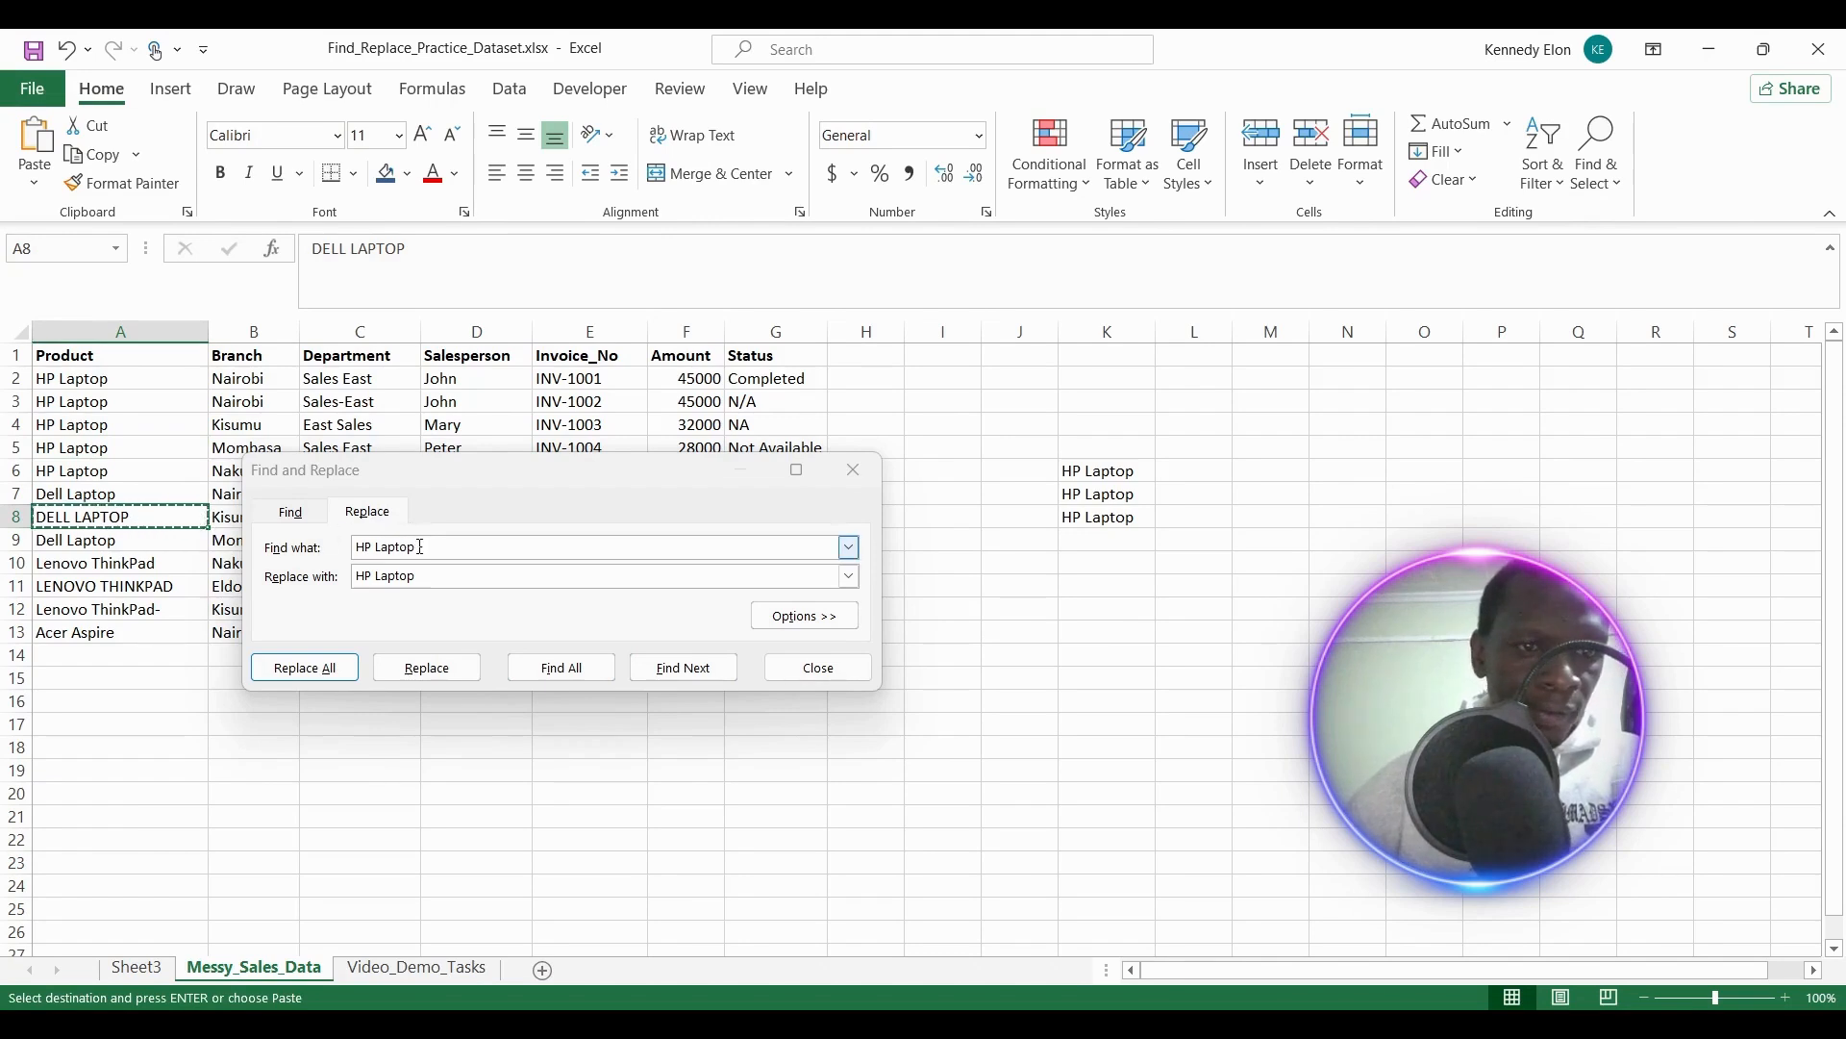
{"action": "left_click", "coordinate": [421, 547]}
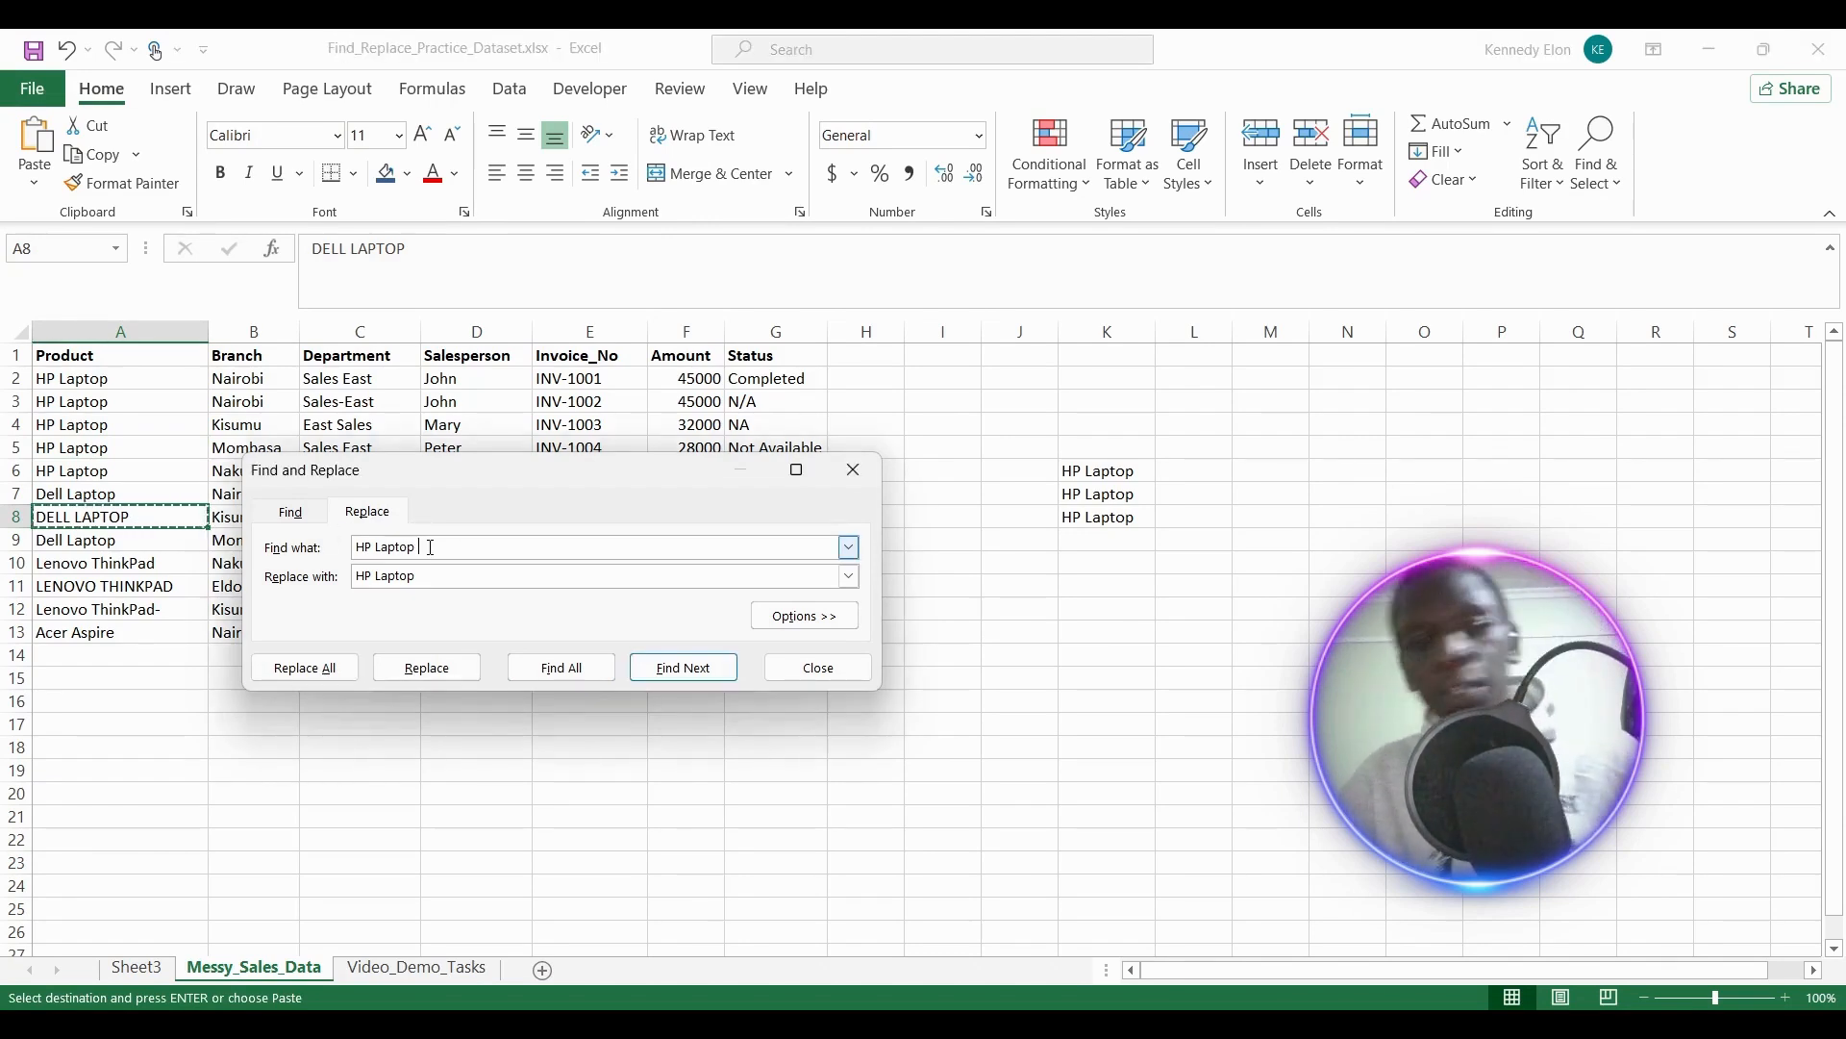
{"action": "key", "text": "BackSpace"}
{"action": "key", "text": "BackSpace"}
{"action": "key", "text": "BackSpace"}
{"action": "key", "text": "BackSpace"}
{"action": "key", "text": "BackSpace"}
{"action": "key", "text": "BackSpace"}
{"action": "key", "text": "BackSpace"}
{"action": "key", "text": "BackSpace"}
{"action": "key", "text": "BackSpace"}
{"action": "key", "text": "ctrl+v"}
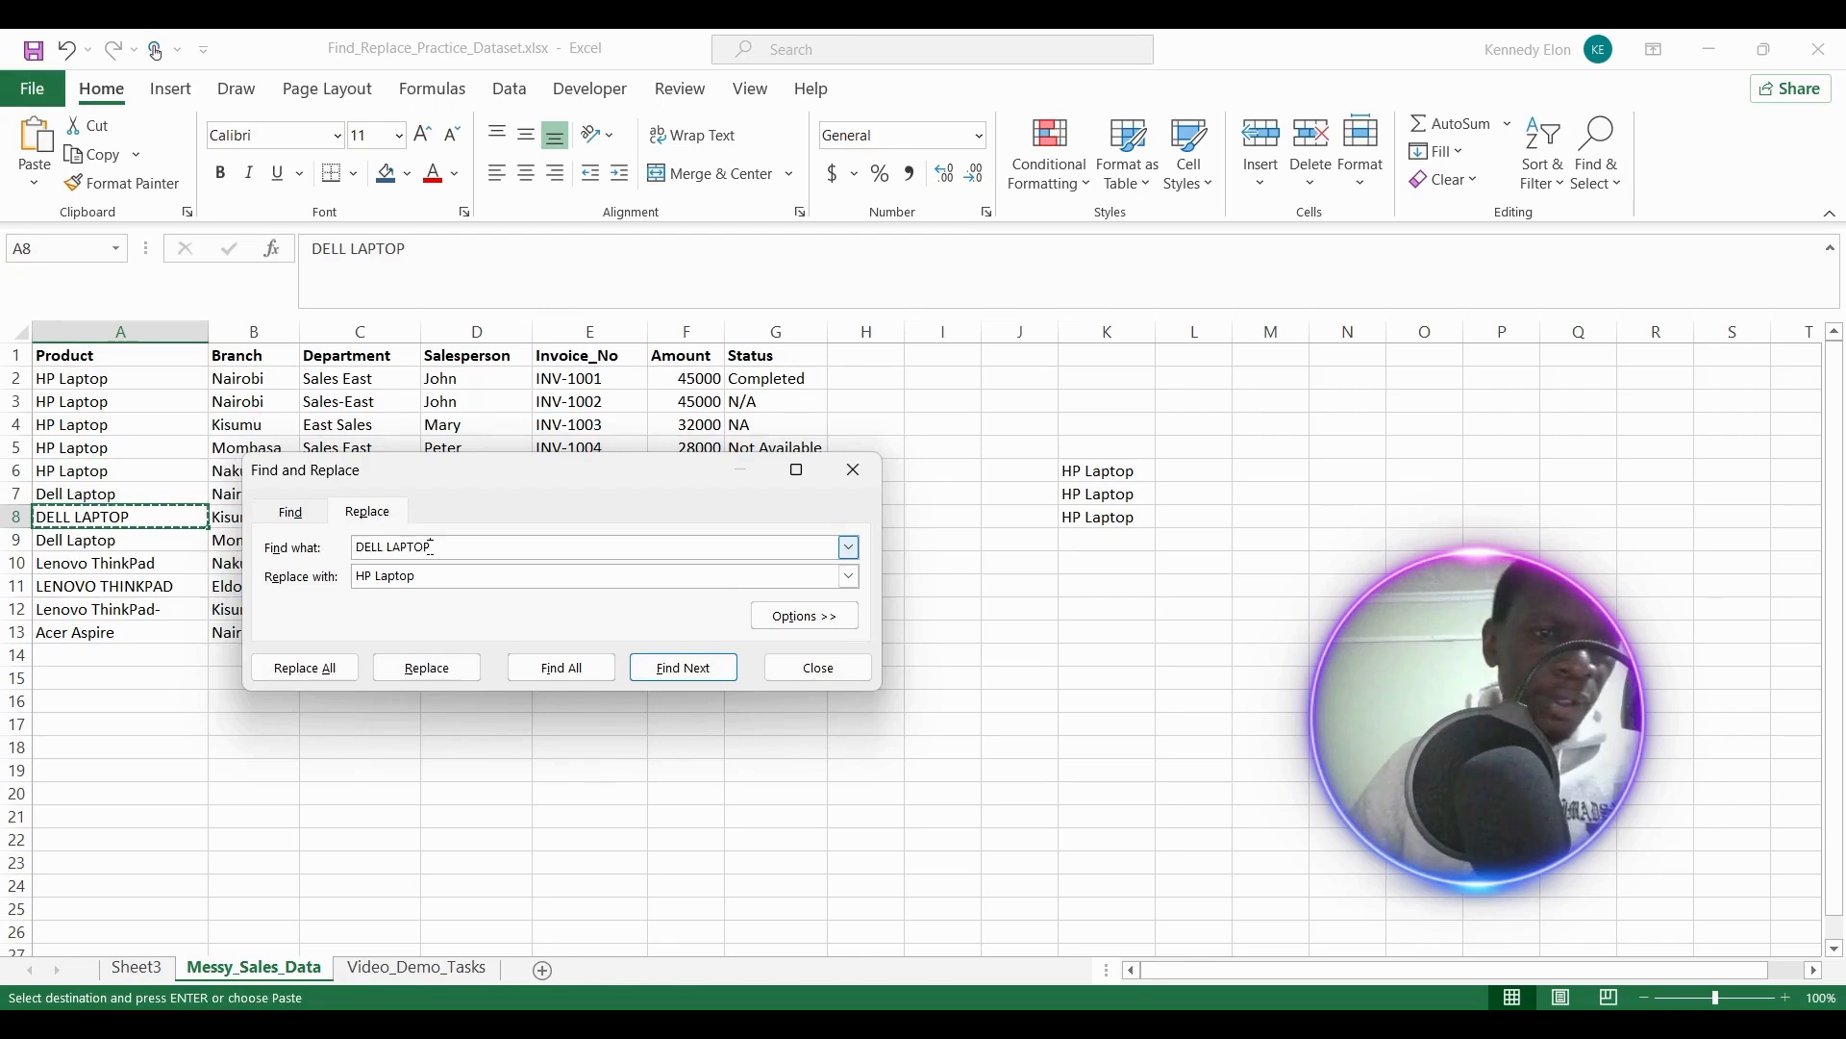
Set the replacement text to Dell Laptop, copied from A9, and replace all matches.
{"action": "left_click", "coordinate": [432, 573]}
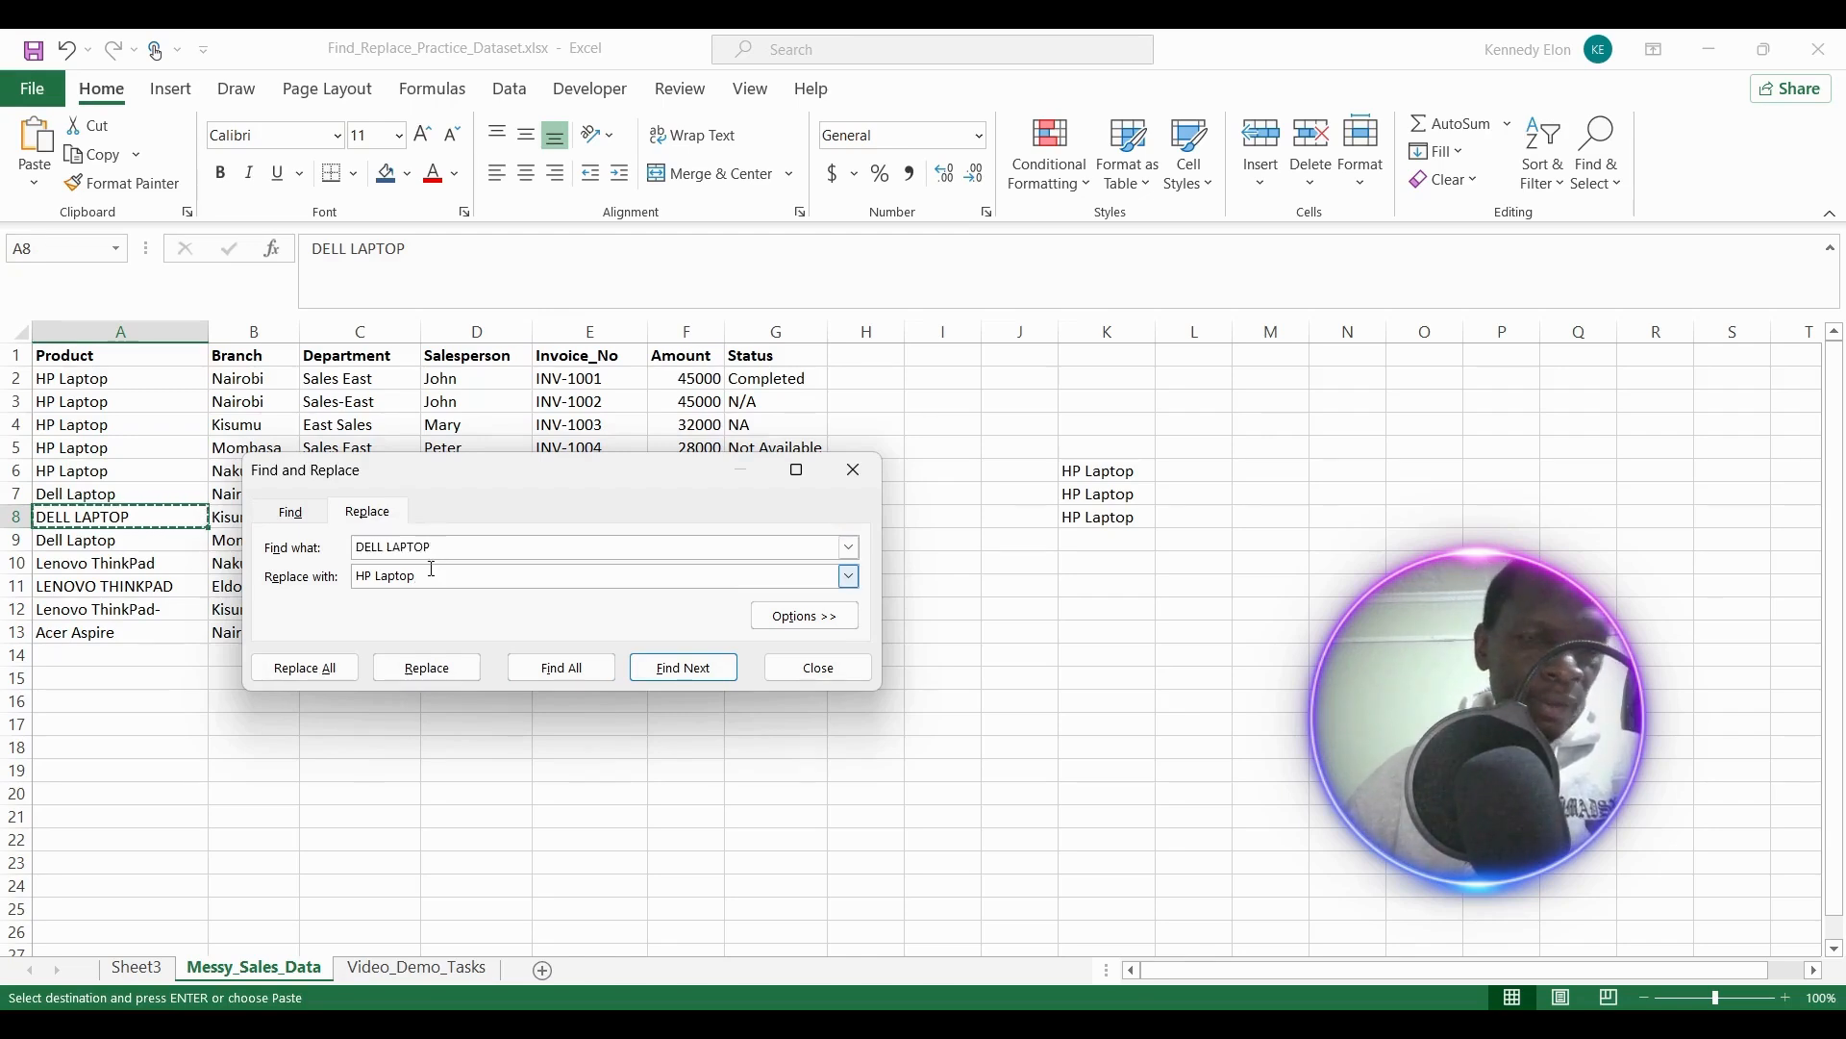
{"action": "key", "text": "BackSpace"}
{"action": "key", "text": "BackSpace"}
{"action": "key", "text": "BackSpace"}
{"action": "key", "text": "BackSpace"}
{"action": "key", "text": "BackSpace"}
{"action": "key", "text": "BackSpace"}
{"action": "key", "text": "BackSpace"}
{"action": "key", "text": "BackSpace"}
{"action": "key", "text": "BackSpace"}
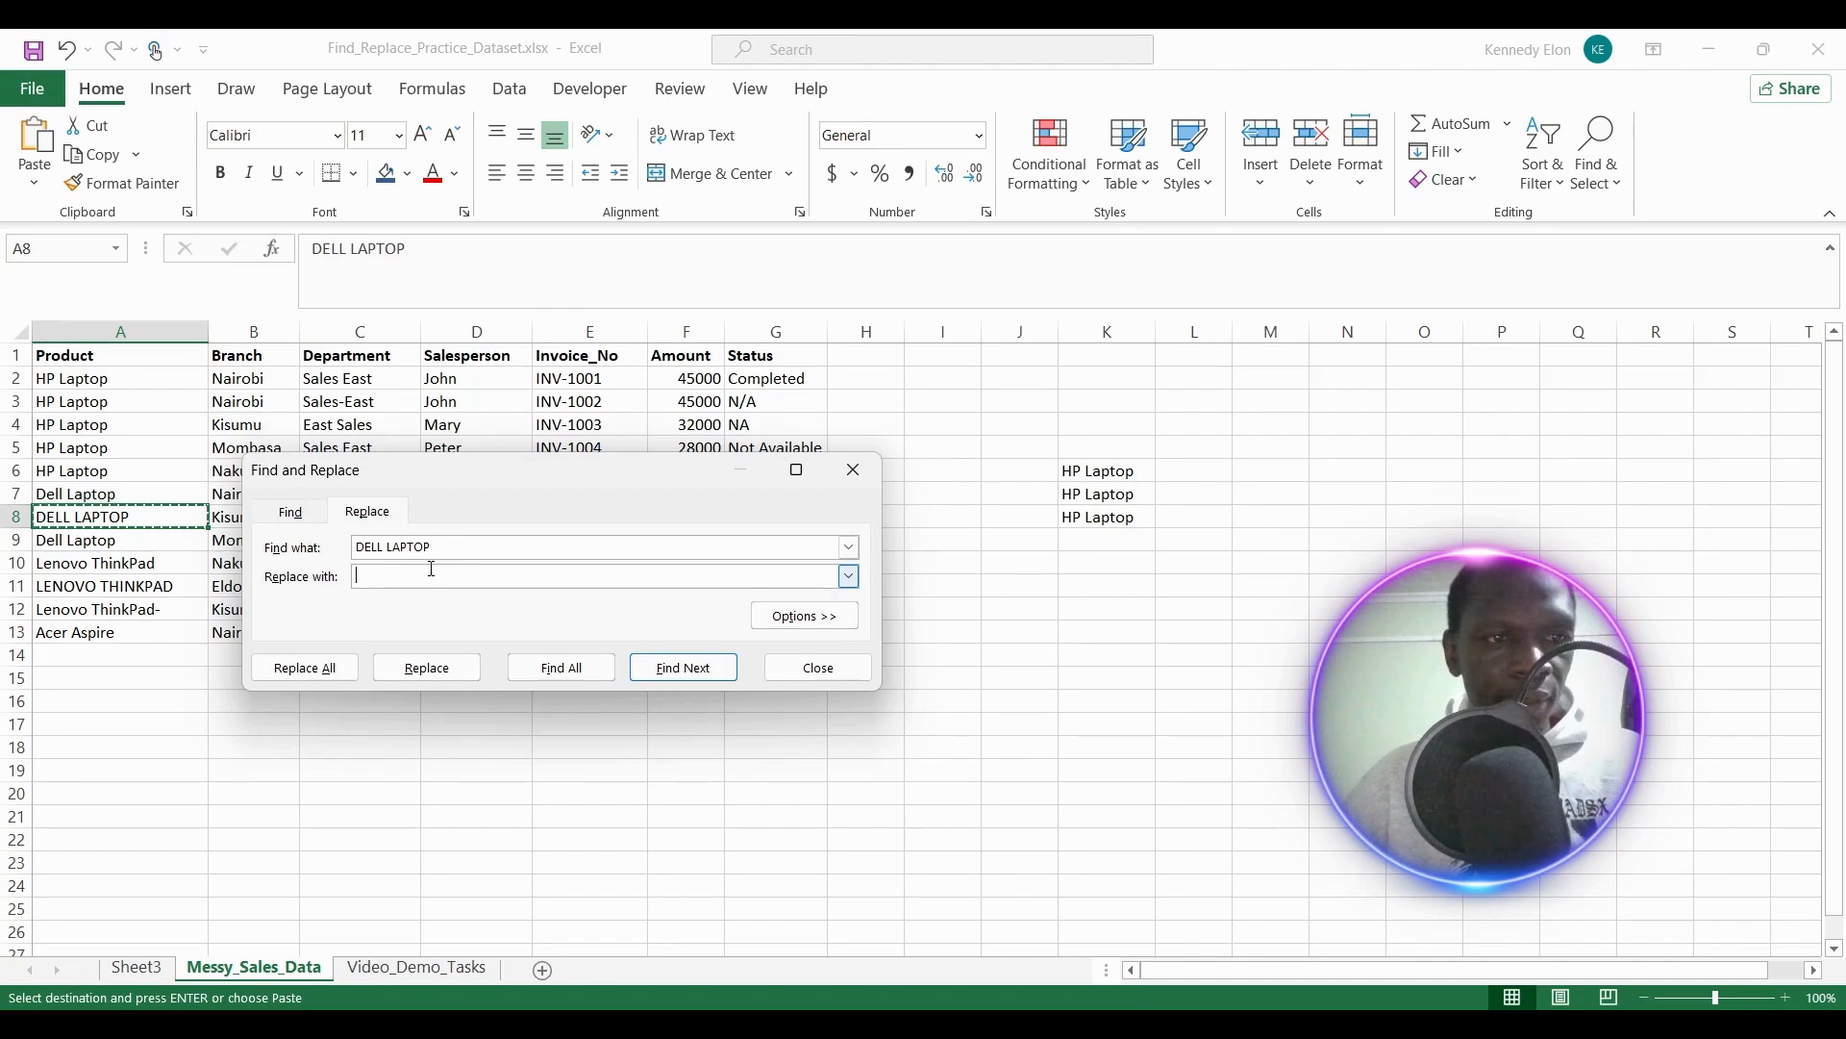
{"action": "left_click", "coordinate": [123, 541]}
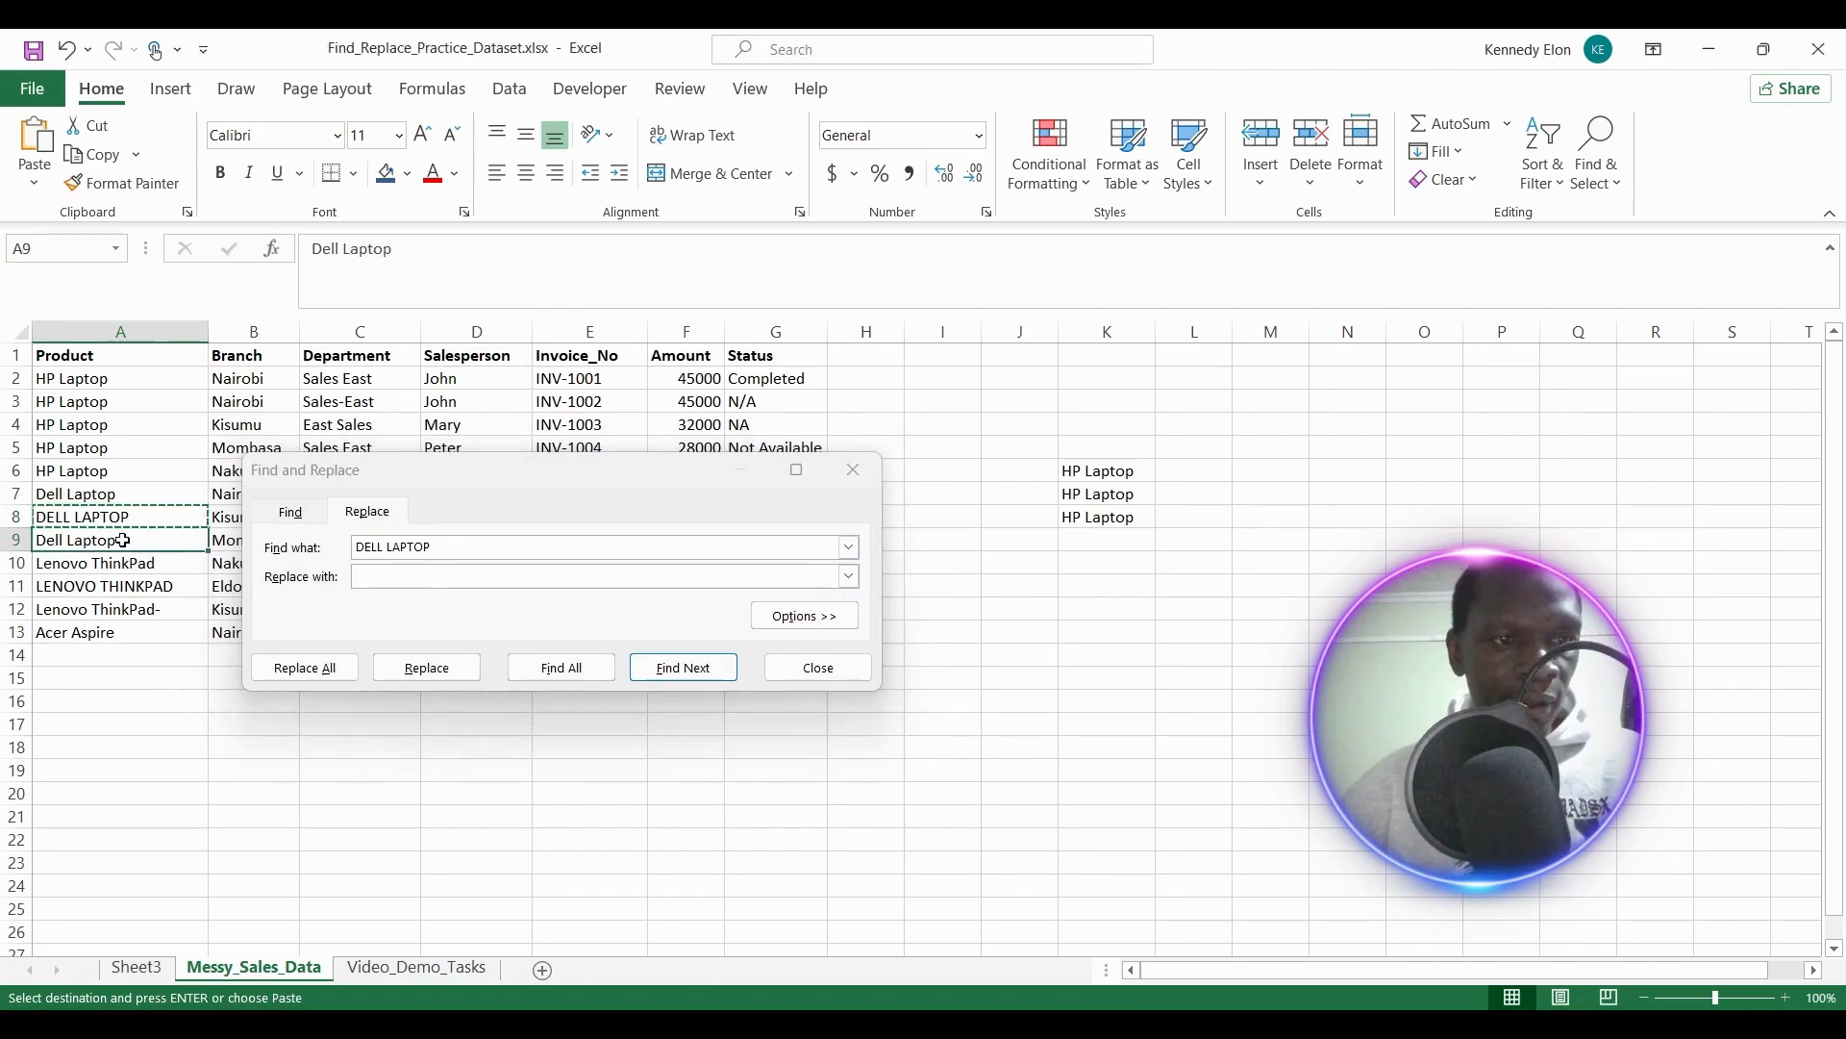
{"action": "key", "text": "ctrl+c"}
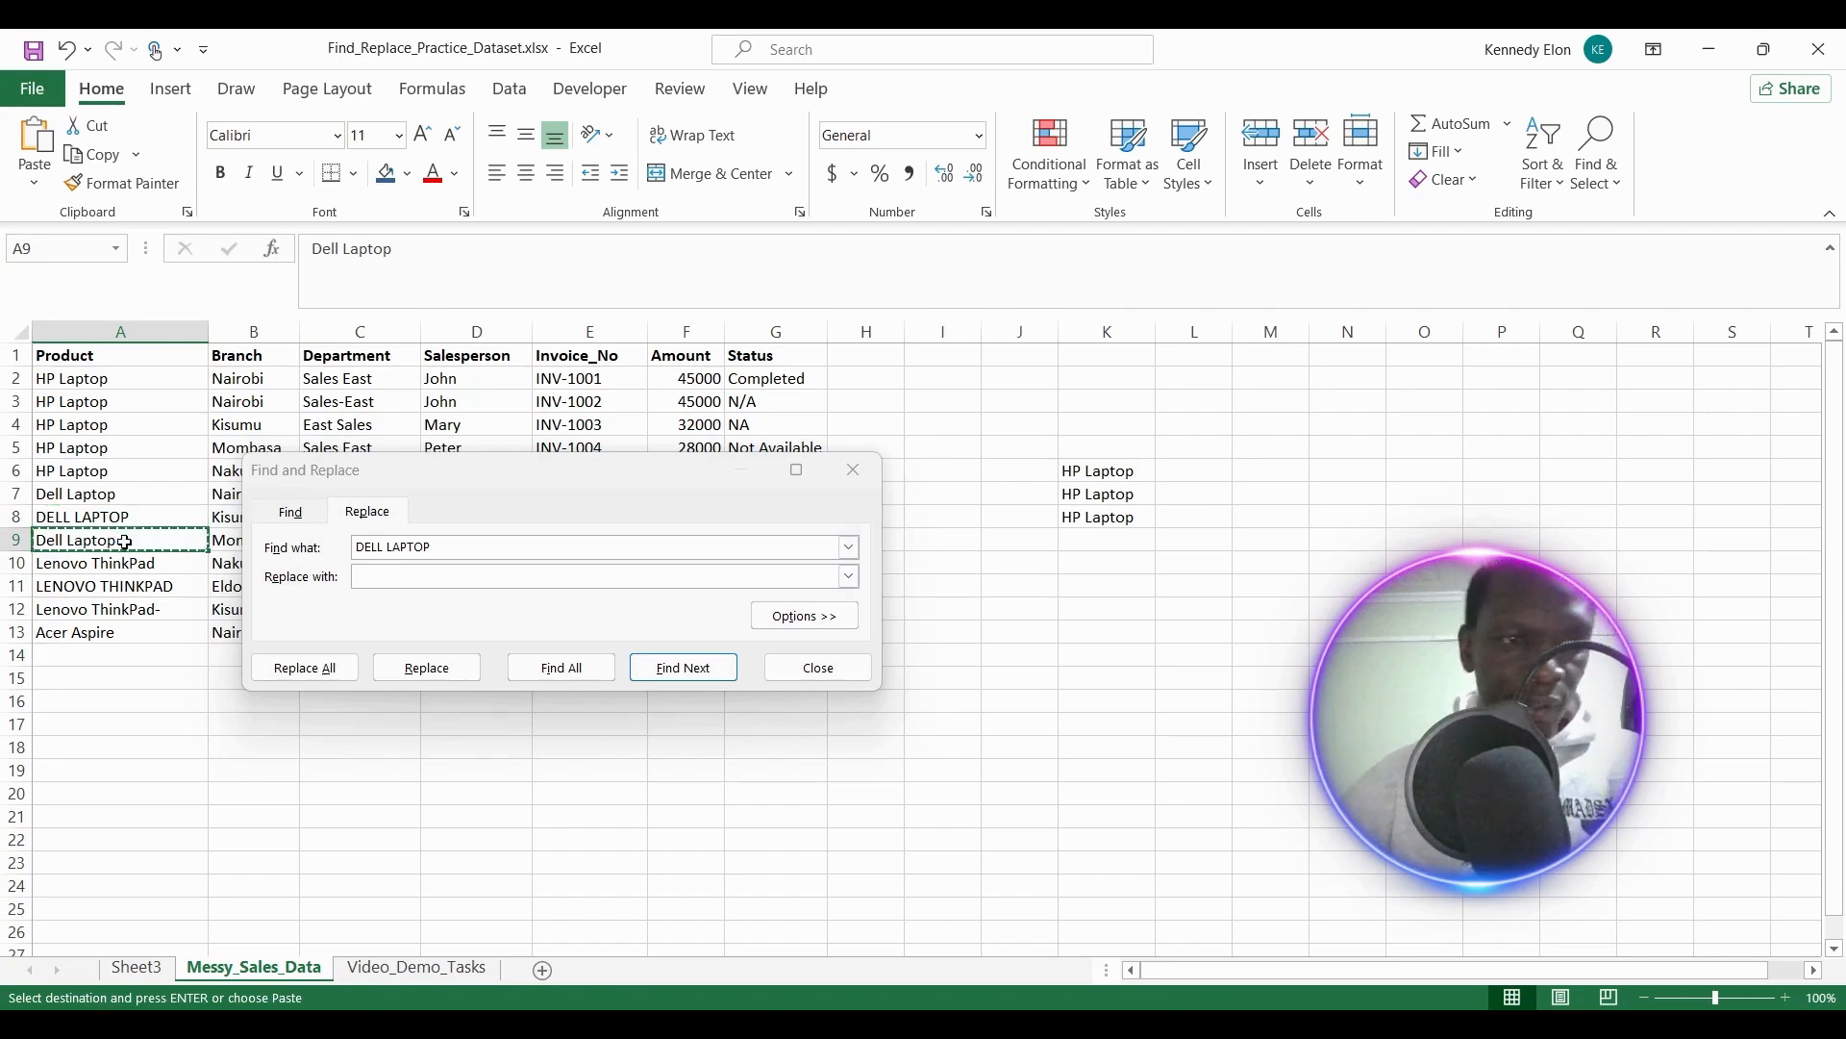
{"action": "left_click", "coordinate": [385, 576]}
{"action": "right_click", "coordinate": [387, 577]}
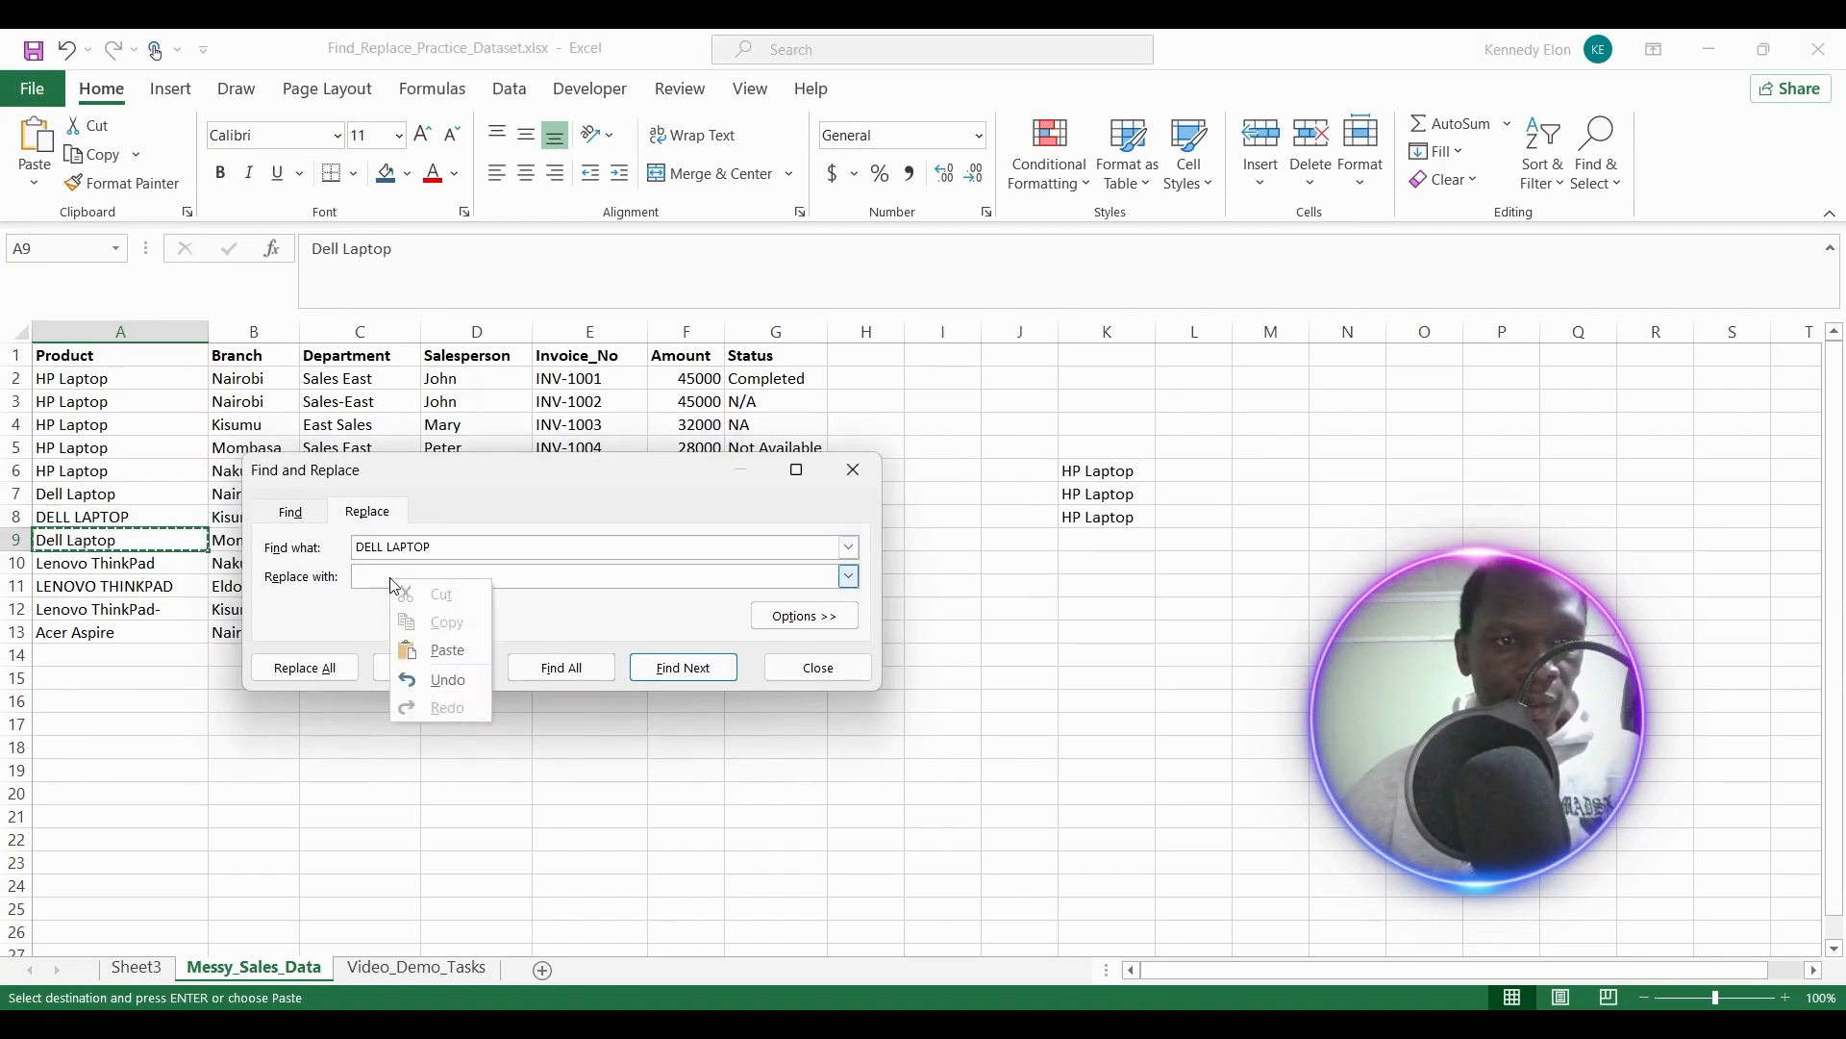
{"action": "left_click", "coordinate": [437, 651]}
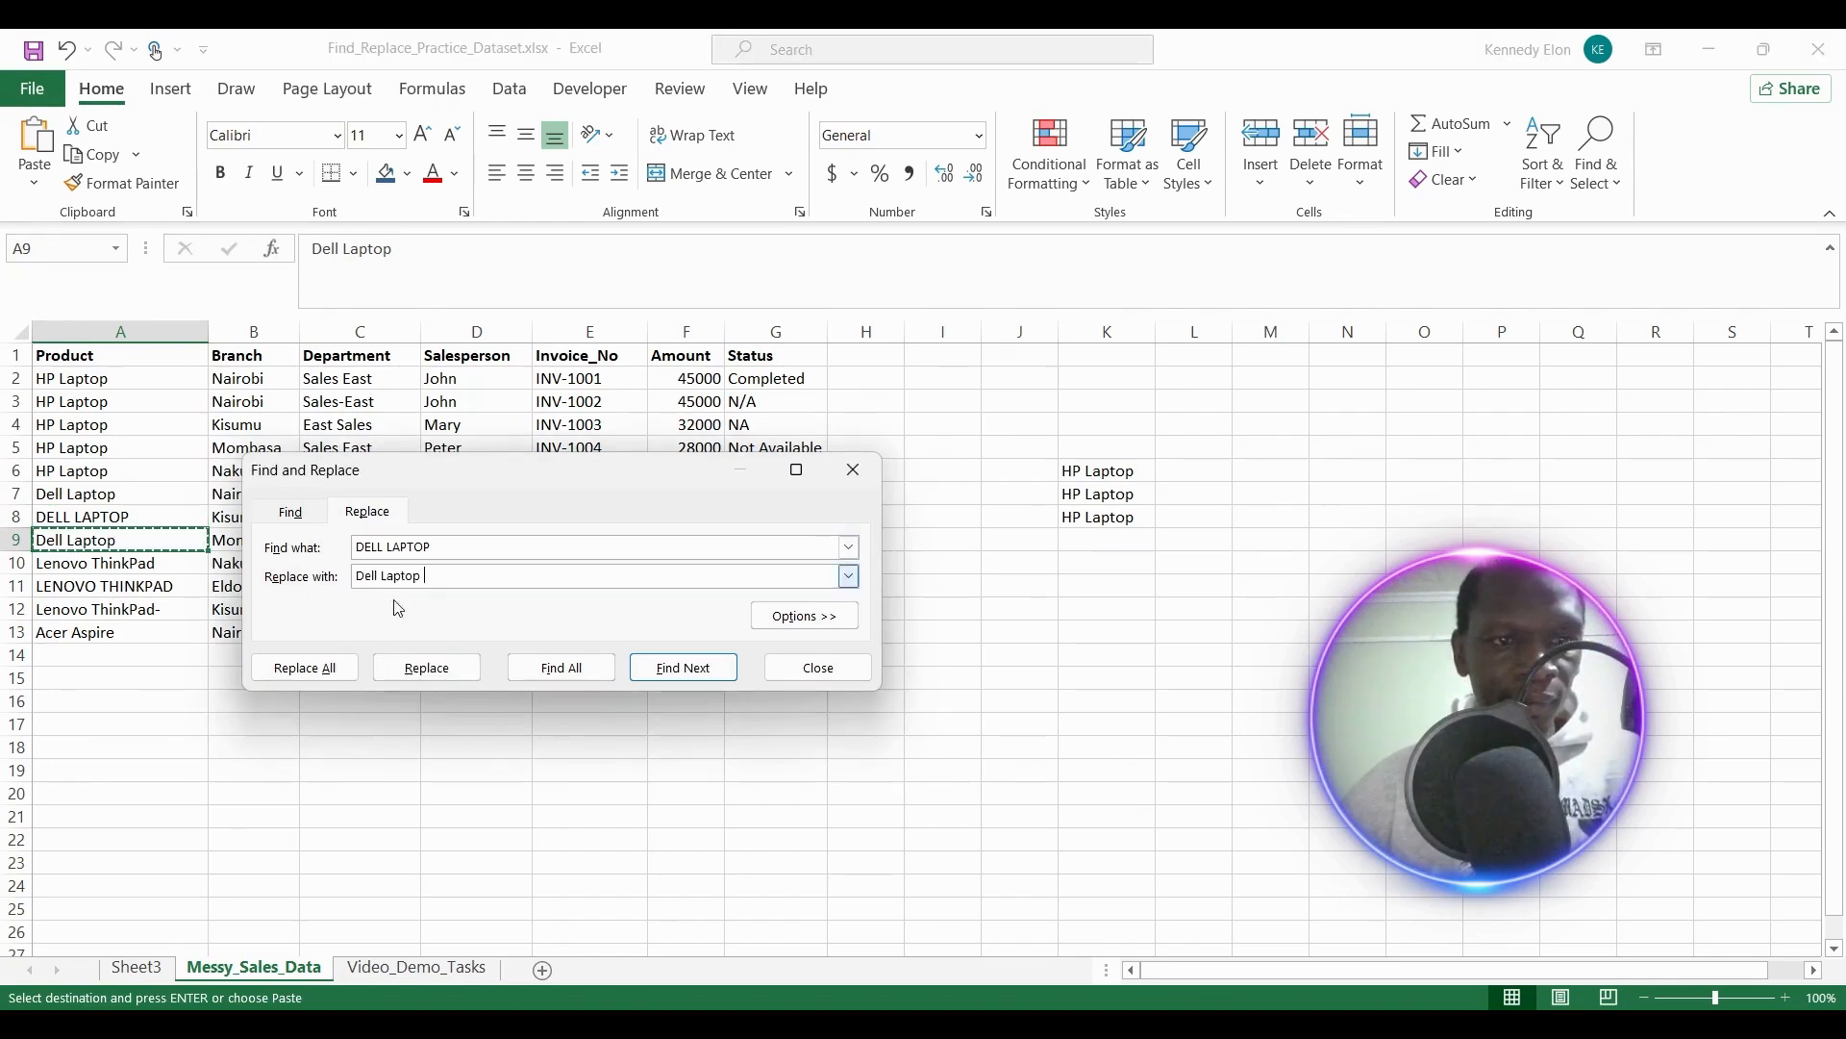
{"action": "left_click", "coordinate": [323, 667]}
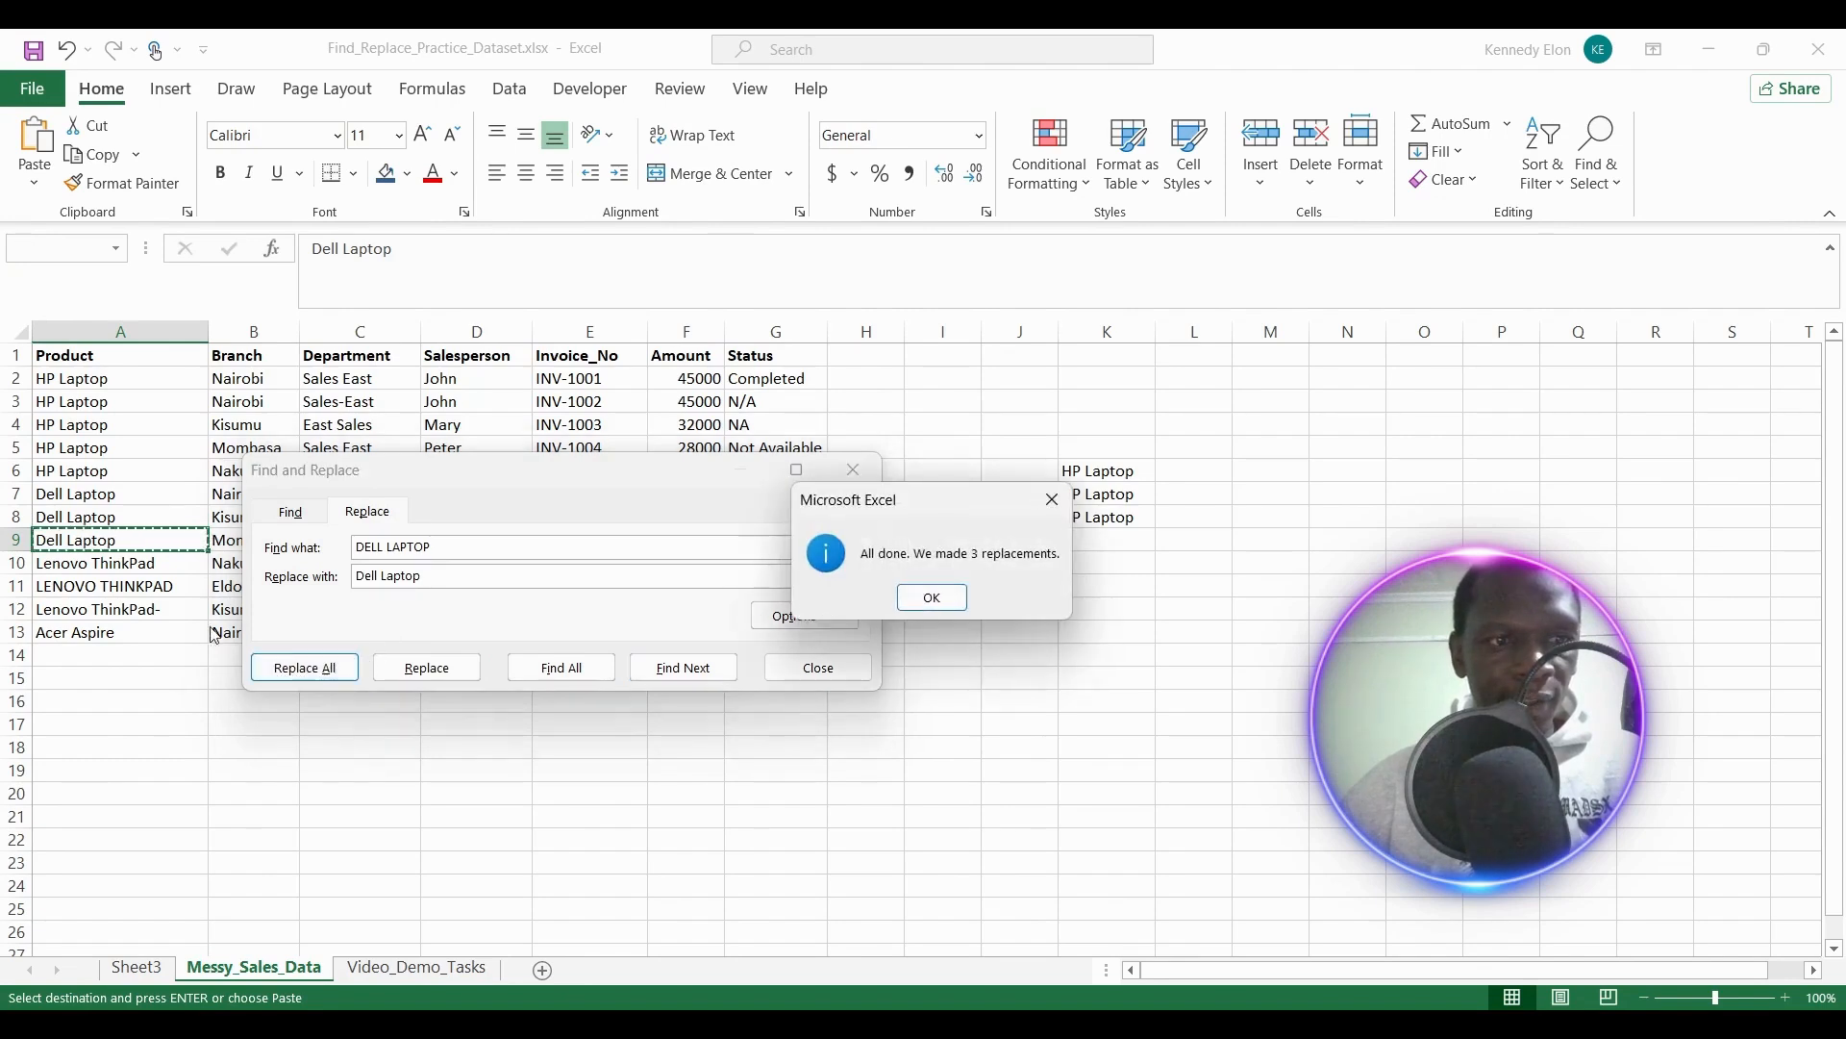
Set the replacement text to Lenovo ThinkPad, copied from A10.
{"action": "left_click", "coordinate": [933, 598]}
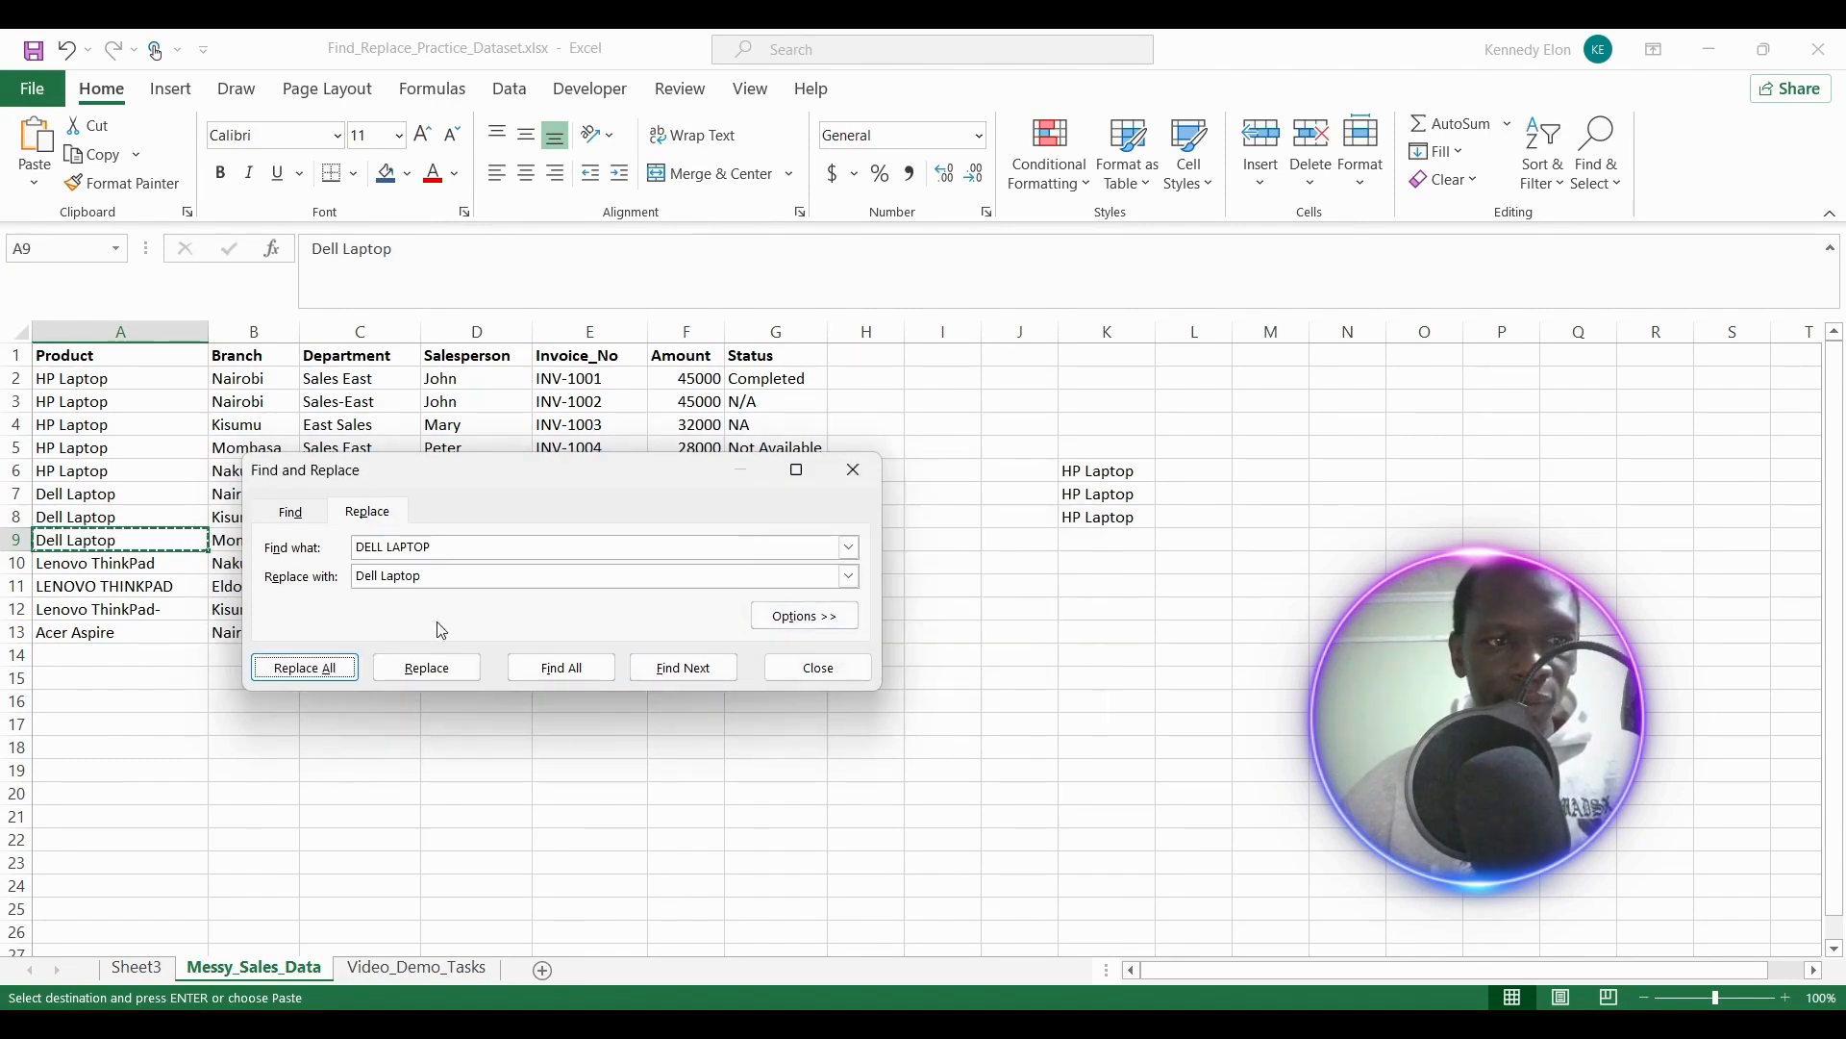
{"action": "left_click", "coordinate": [144, 572]}
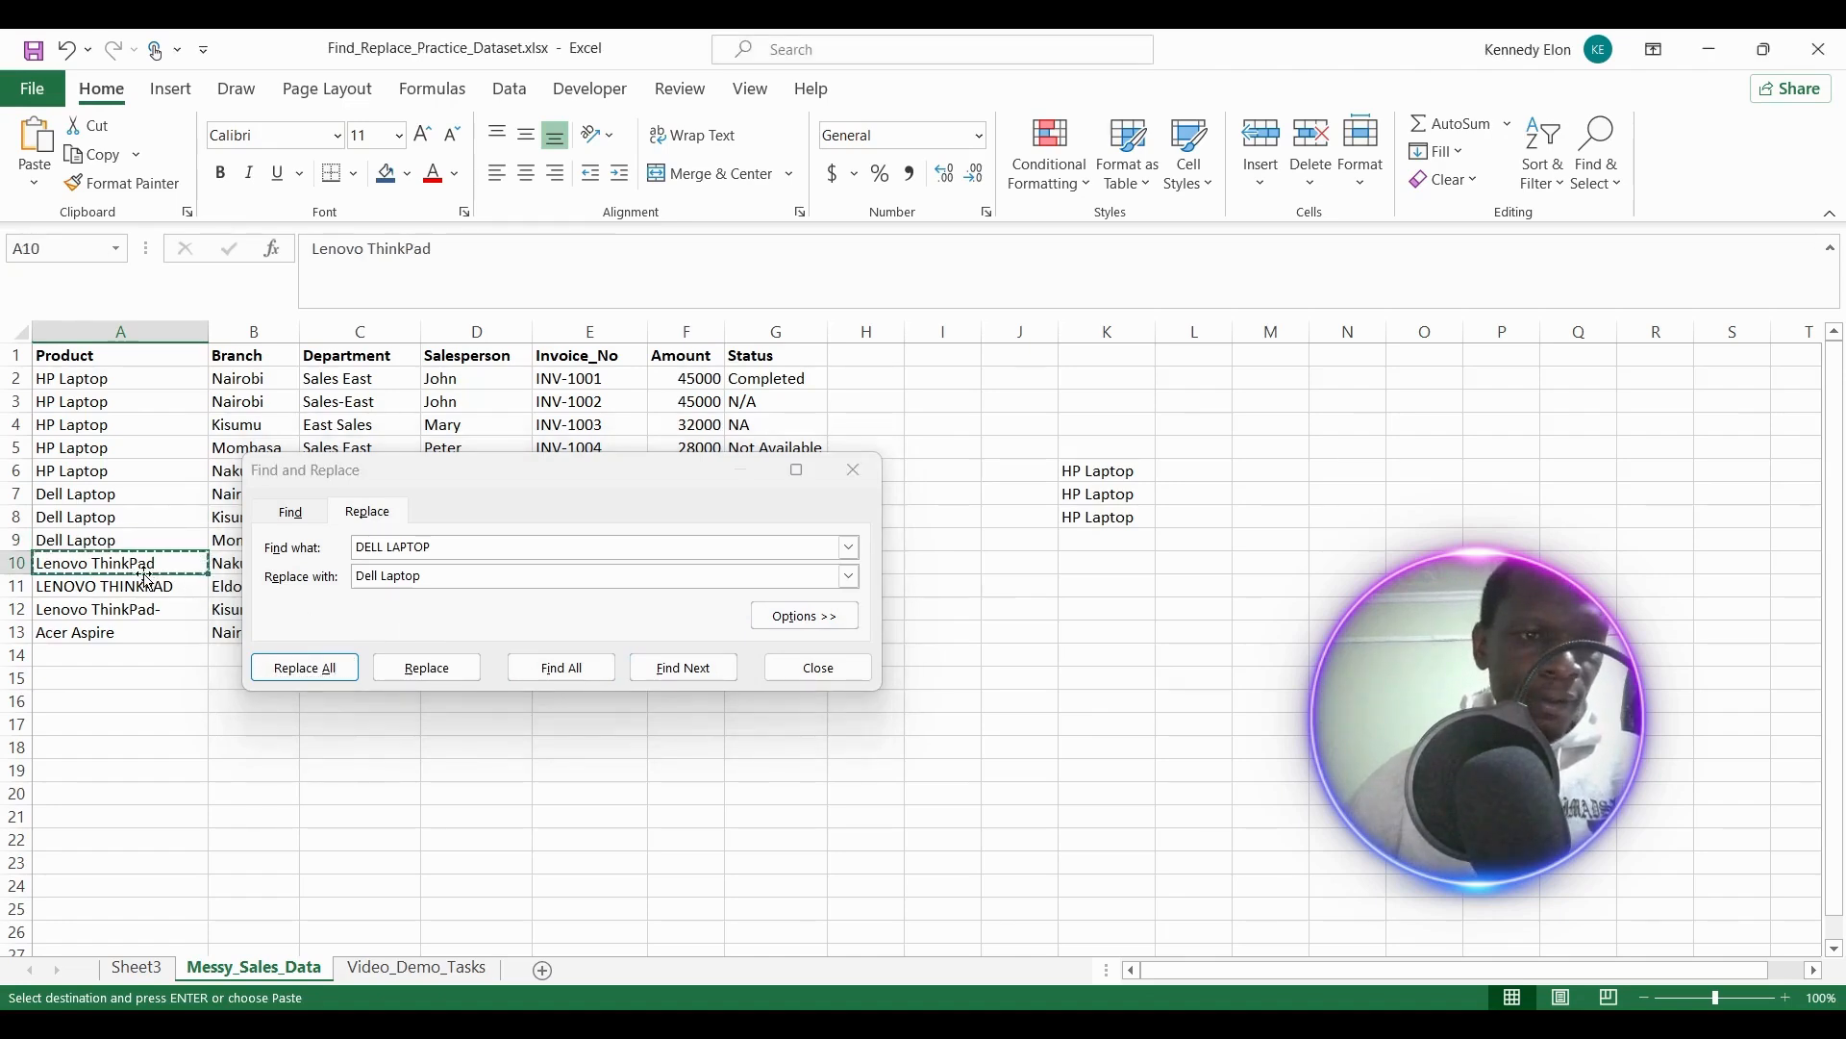
{"action": "left_click", "coordinate": [436, 569]}
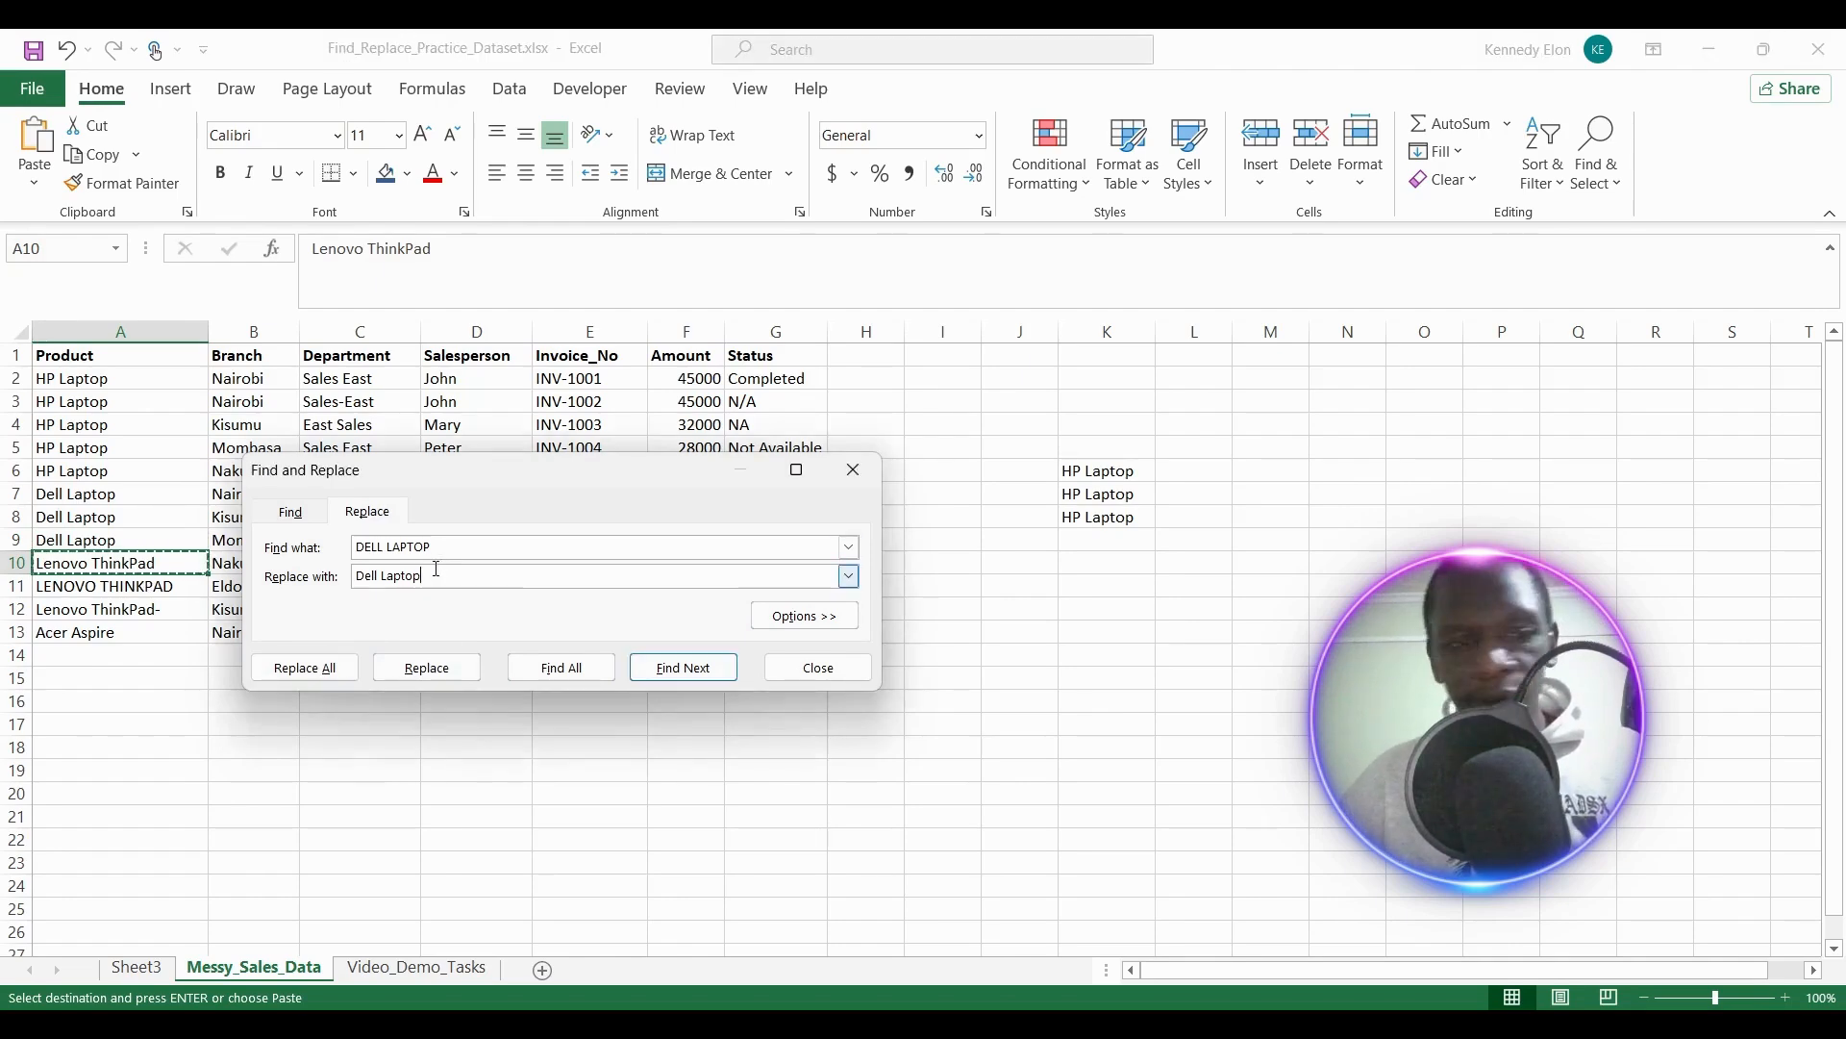
{"action": "key", "text": "BackSpace"}
{"action": "key", "text": "BackSpace"}
{"action": "key", "text": "BackSpace"}
{"action": "key", "text": "BackSpace"}
{"action": "key", "text": "BackSpace"}
{"action": "key", "text": "BackSpace"}
{"action": "key", "text": "BackSpace"}
{"action": "key", "text": "BackSpace"}
{"action": "key", "text": "BackSpace"}
{"action": "key", "text": "BackSpace"}
{"action": "key", "text": "BackSpace"}
{"action": "key", "text": "ctrl+v"}
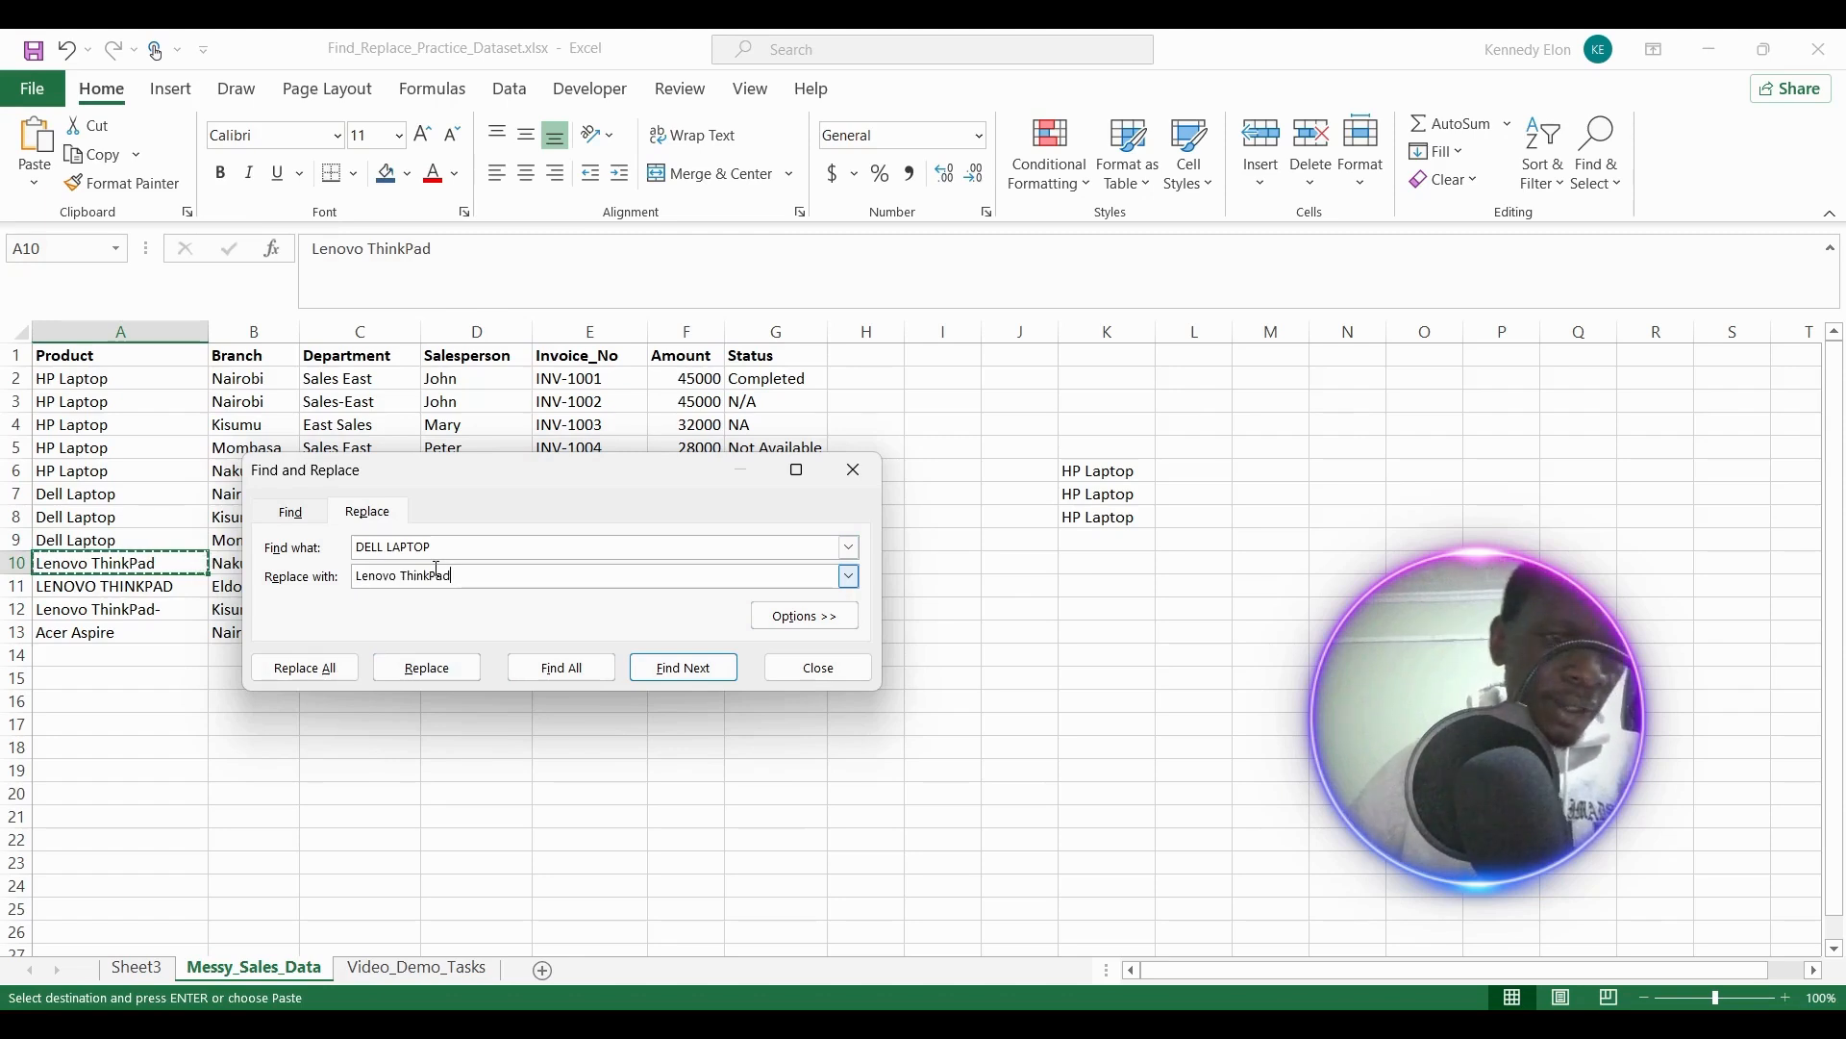
Set the search text to LENOVO THINKPAD, copied from A11, and replace all matches.
{"action": "left_click", "coordinate": [105, 582]}
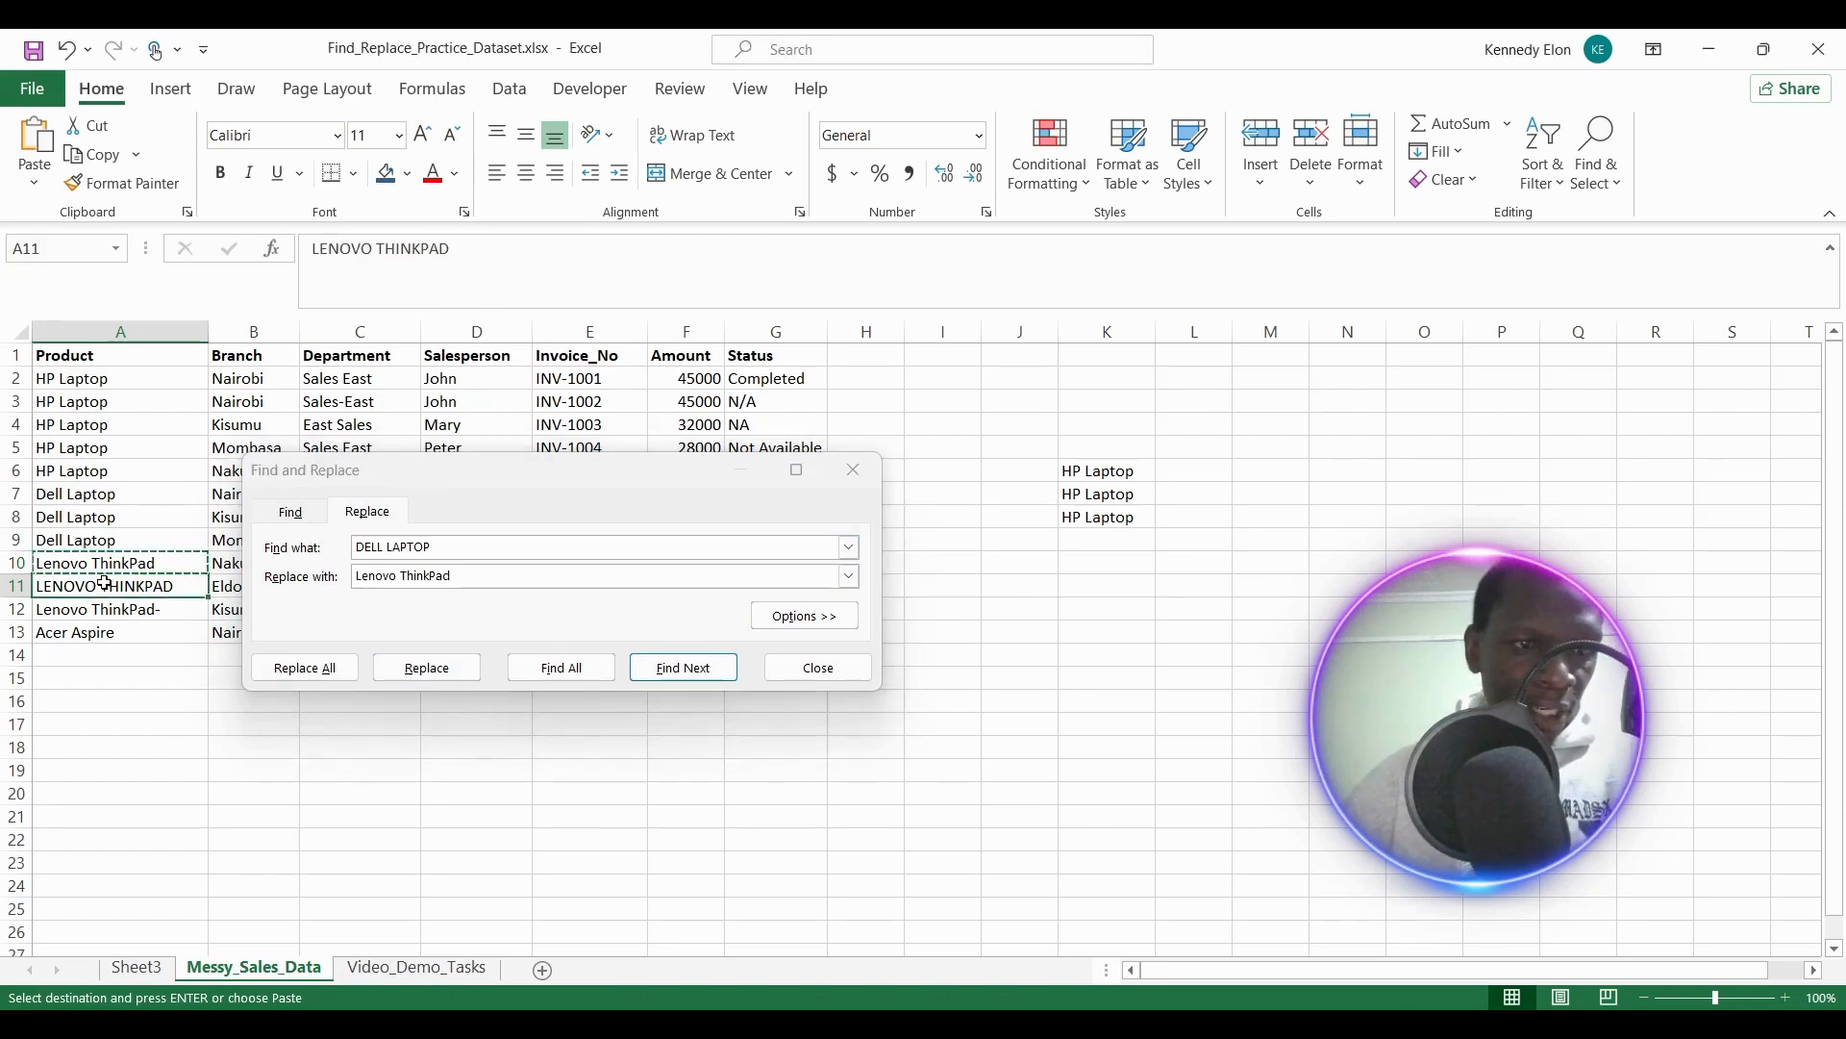
{"action": "key", "text": "ctrl+c"}
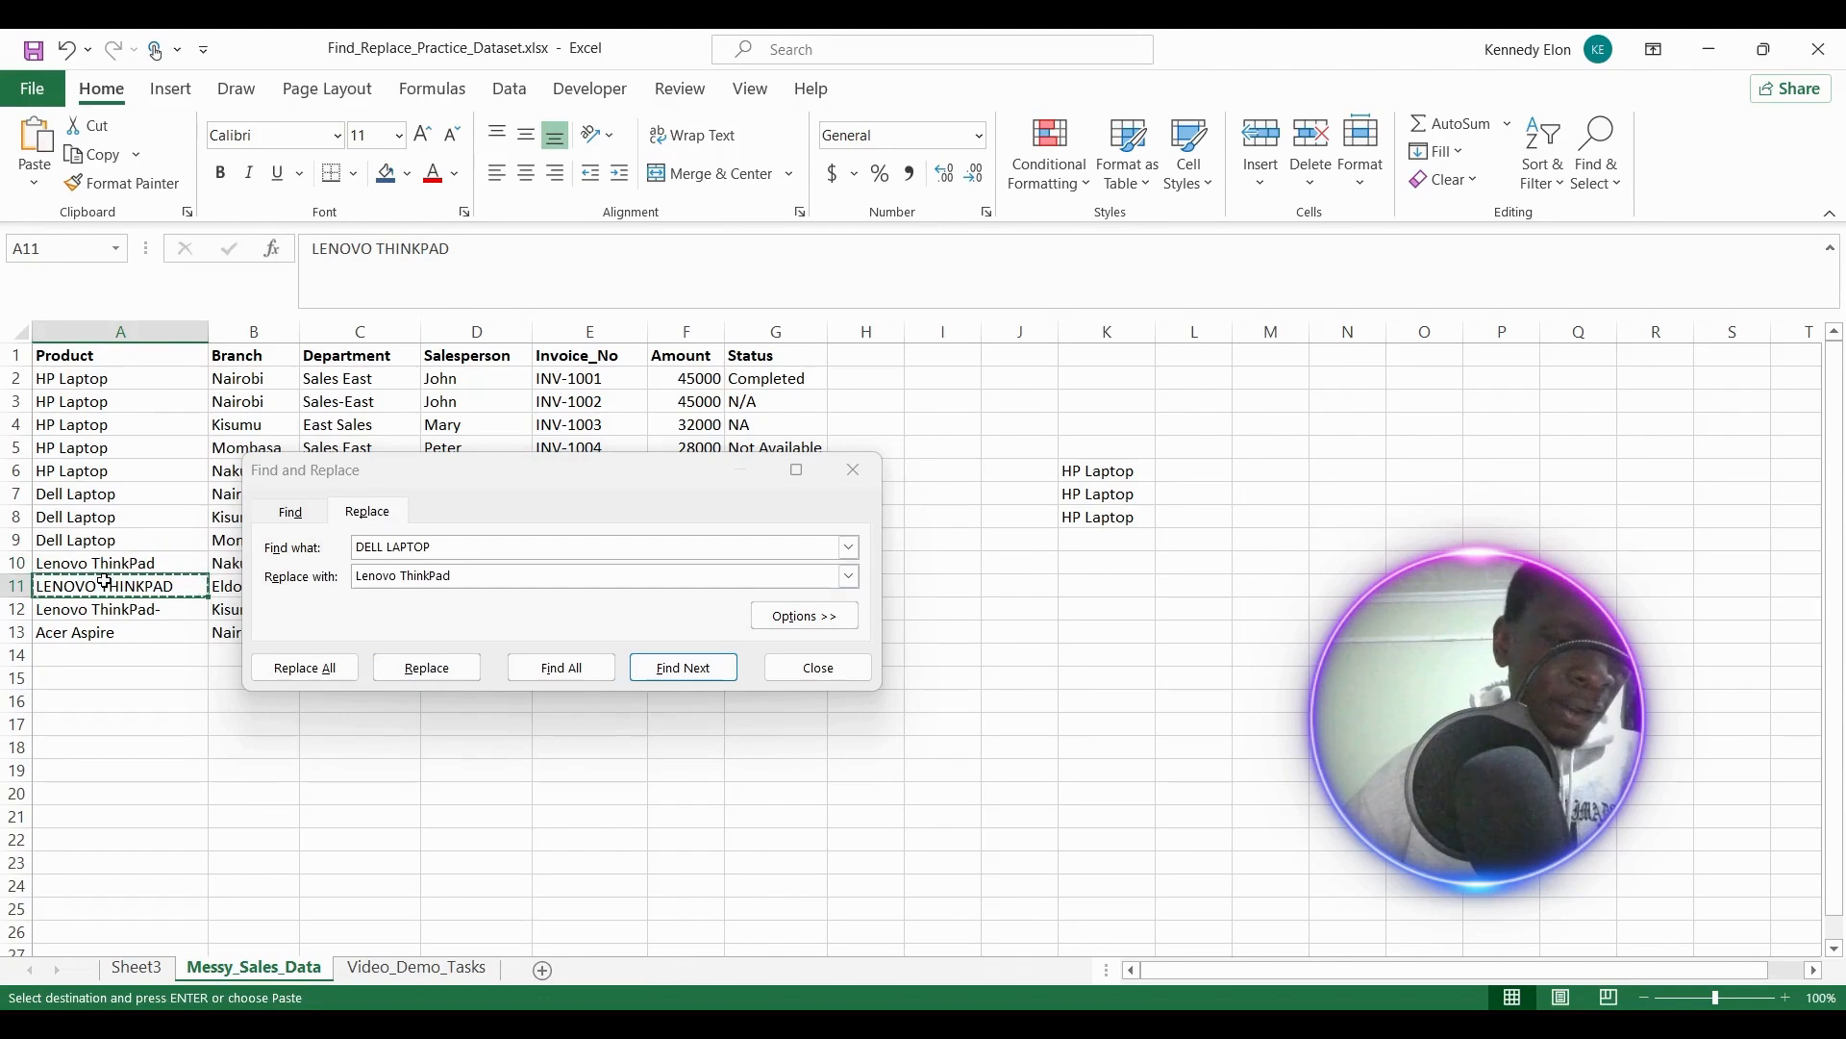
{"action": "left_click", "coordinate": [483, 549]}
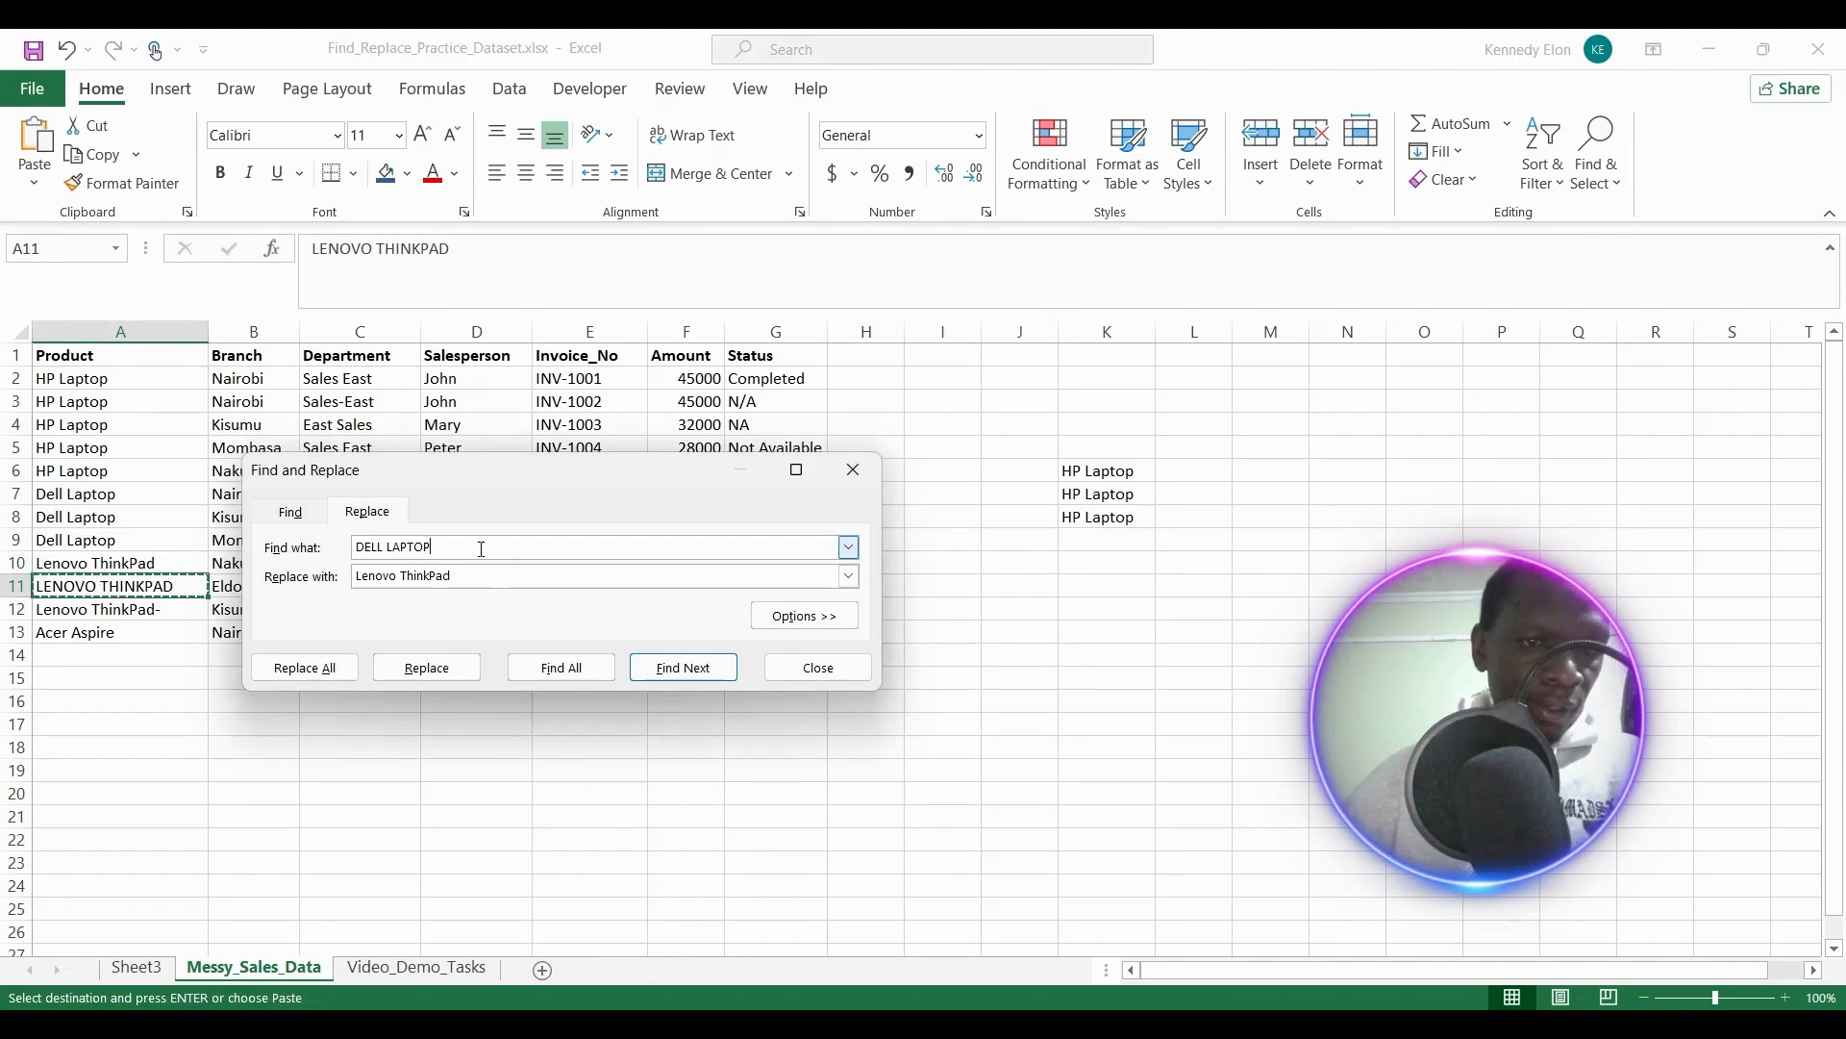
{"action": "key", "text": "BackSpace"}
{"action": "key", "text": "BackSpace"}
{"action": "key", "text": "BackSpace"}
{"action": "key", "text": "BackSpace"}
{"action": "key", "text": "BackSpace"}
{"action": "key", "text": "BackSpace"}
{"action": "key", "text": "BackSpace"}
{"action": "key", "text": "BackSpace"}
{"action": "key", "text": "BackSpace"}
{"action": "key", "text": "BackSpace"}
{"action": "key", "text": "BackSpace"}
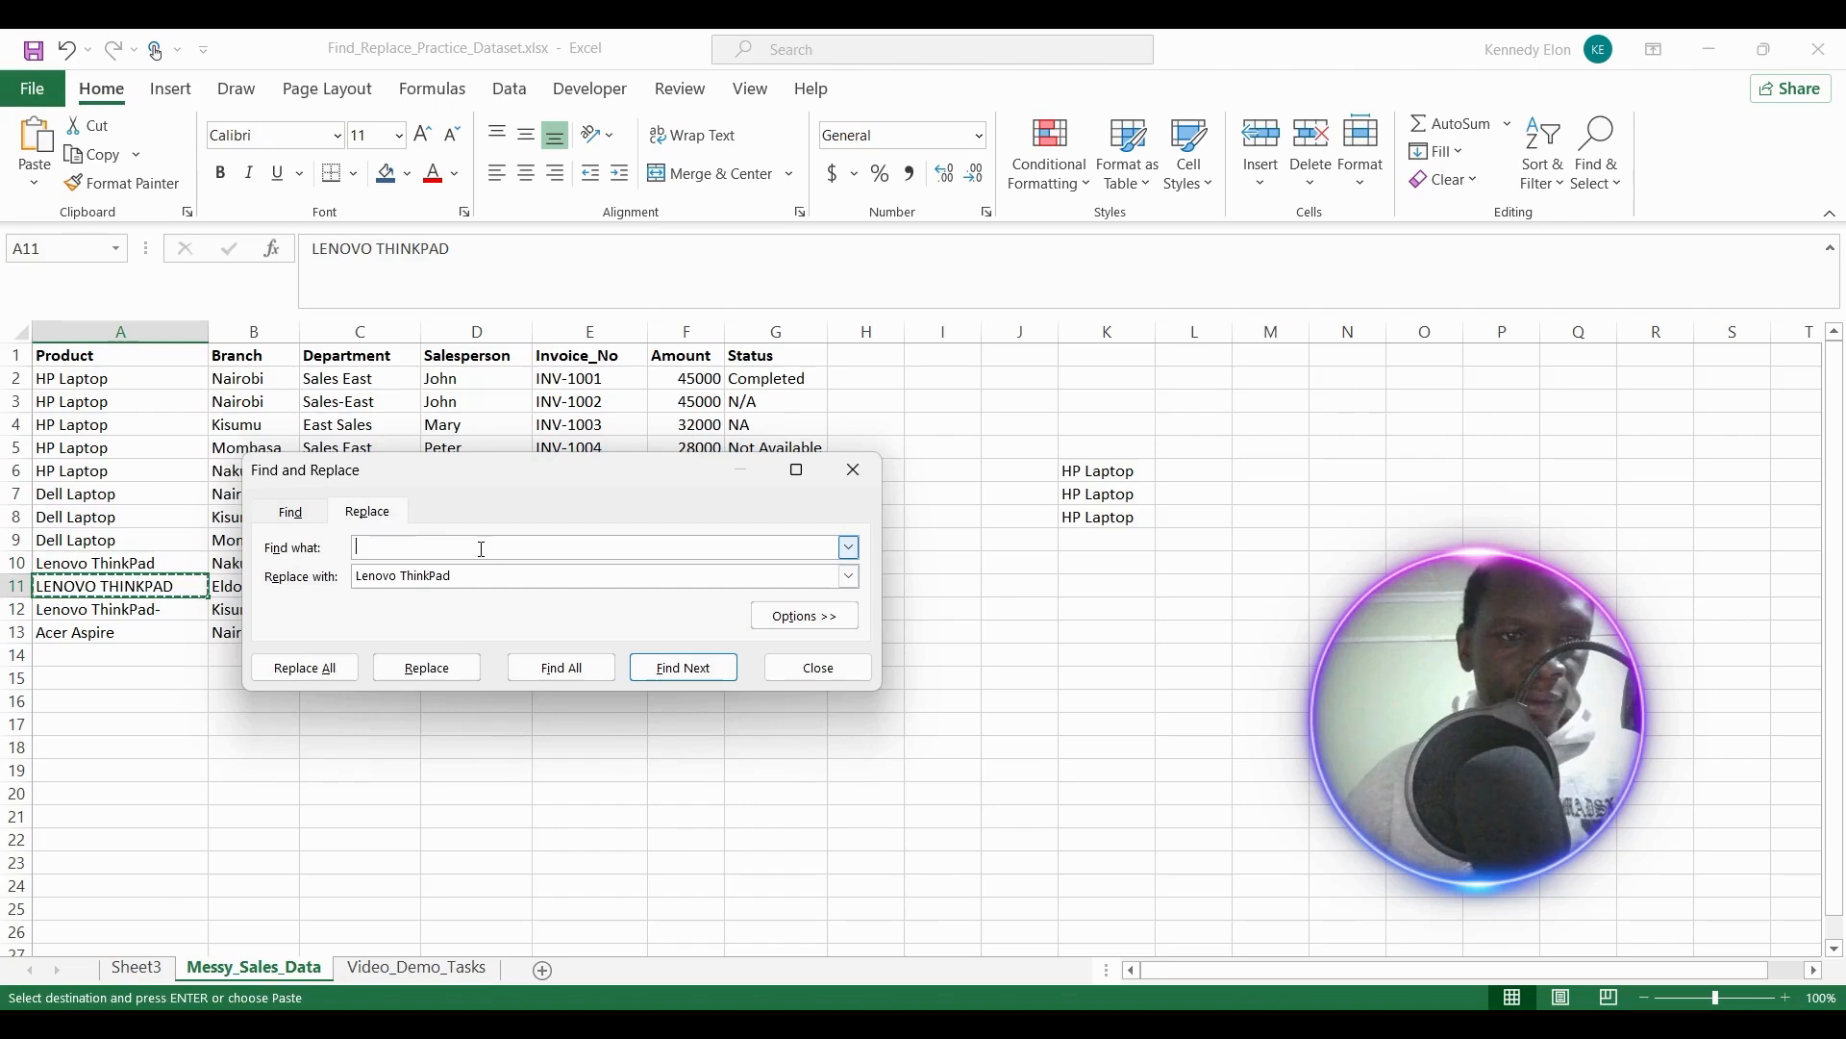
{"action": "right_click", "coordinate": [483, 549]}
{"action": "left_click", "coordinate": [531, 622]}
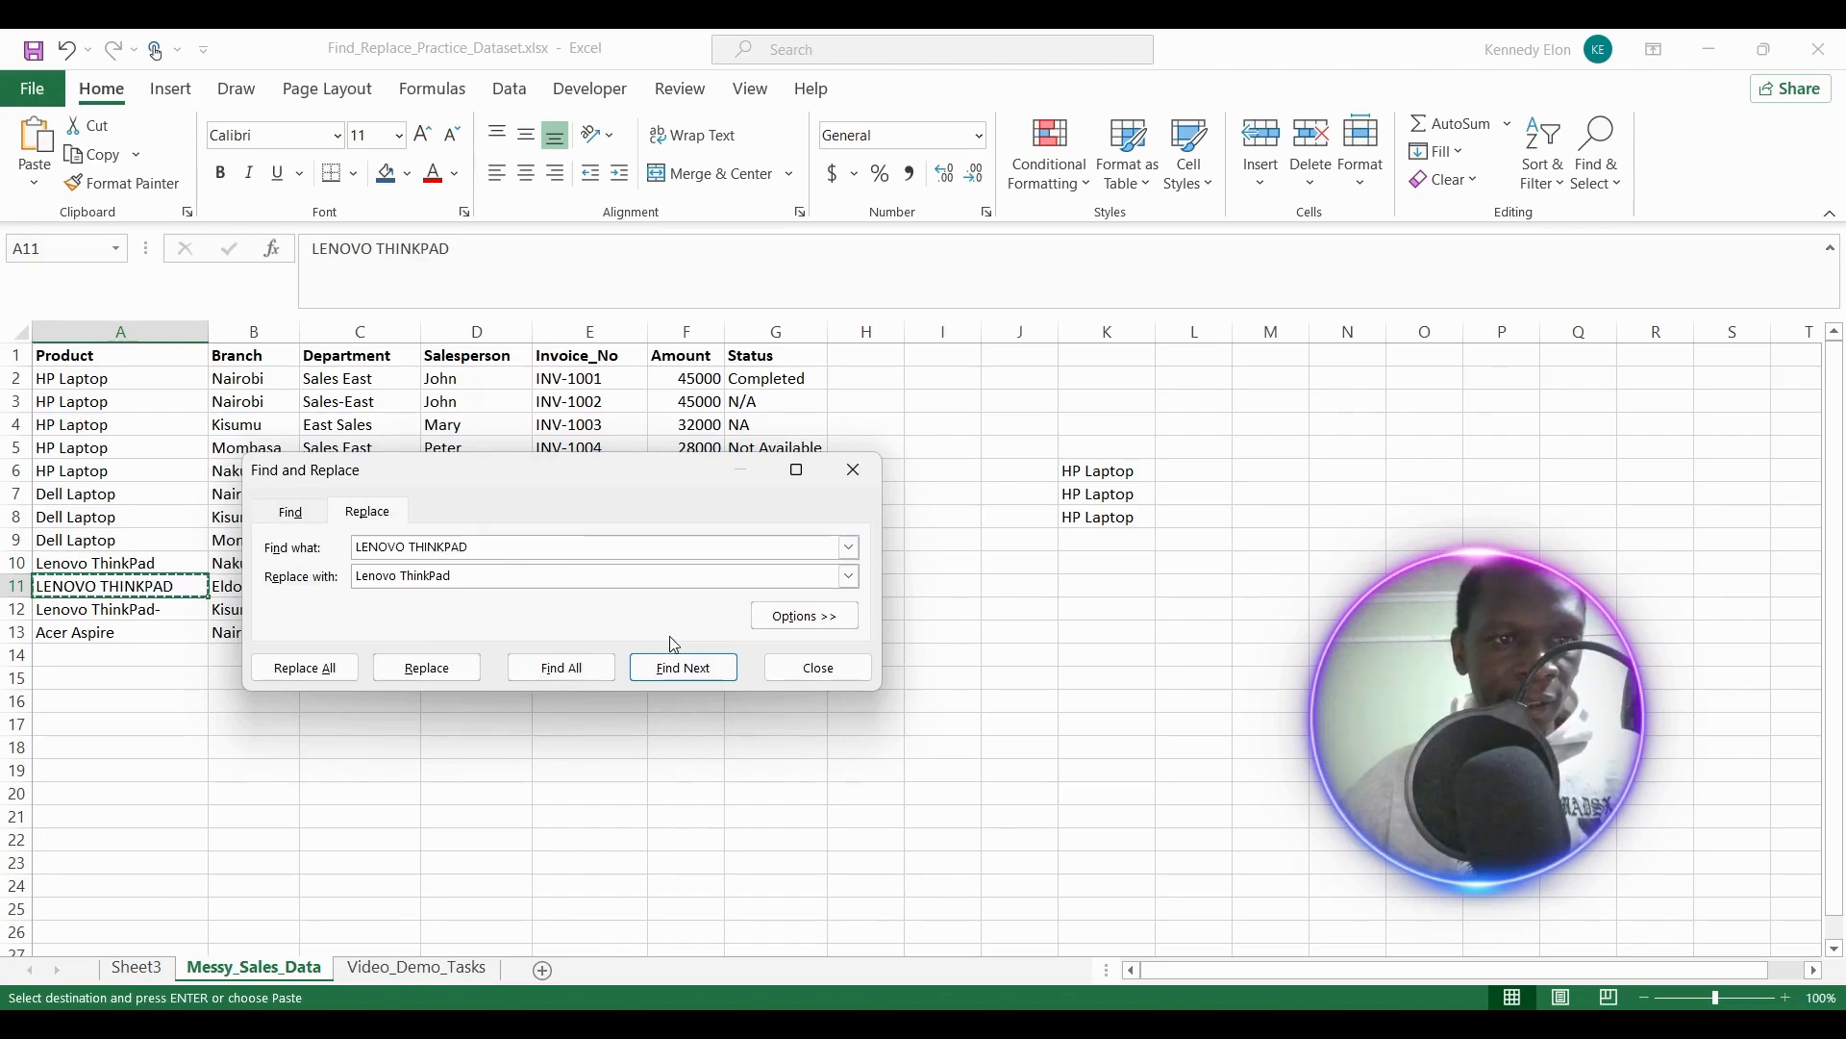
{"action": "left_click", "coordinate": [342, 668]}
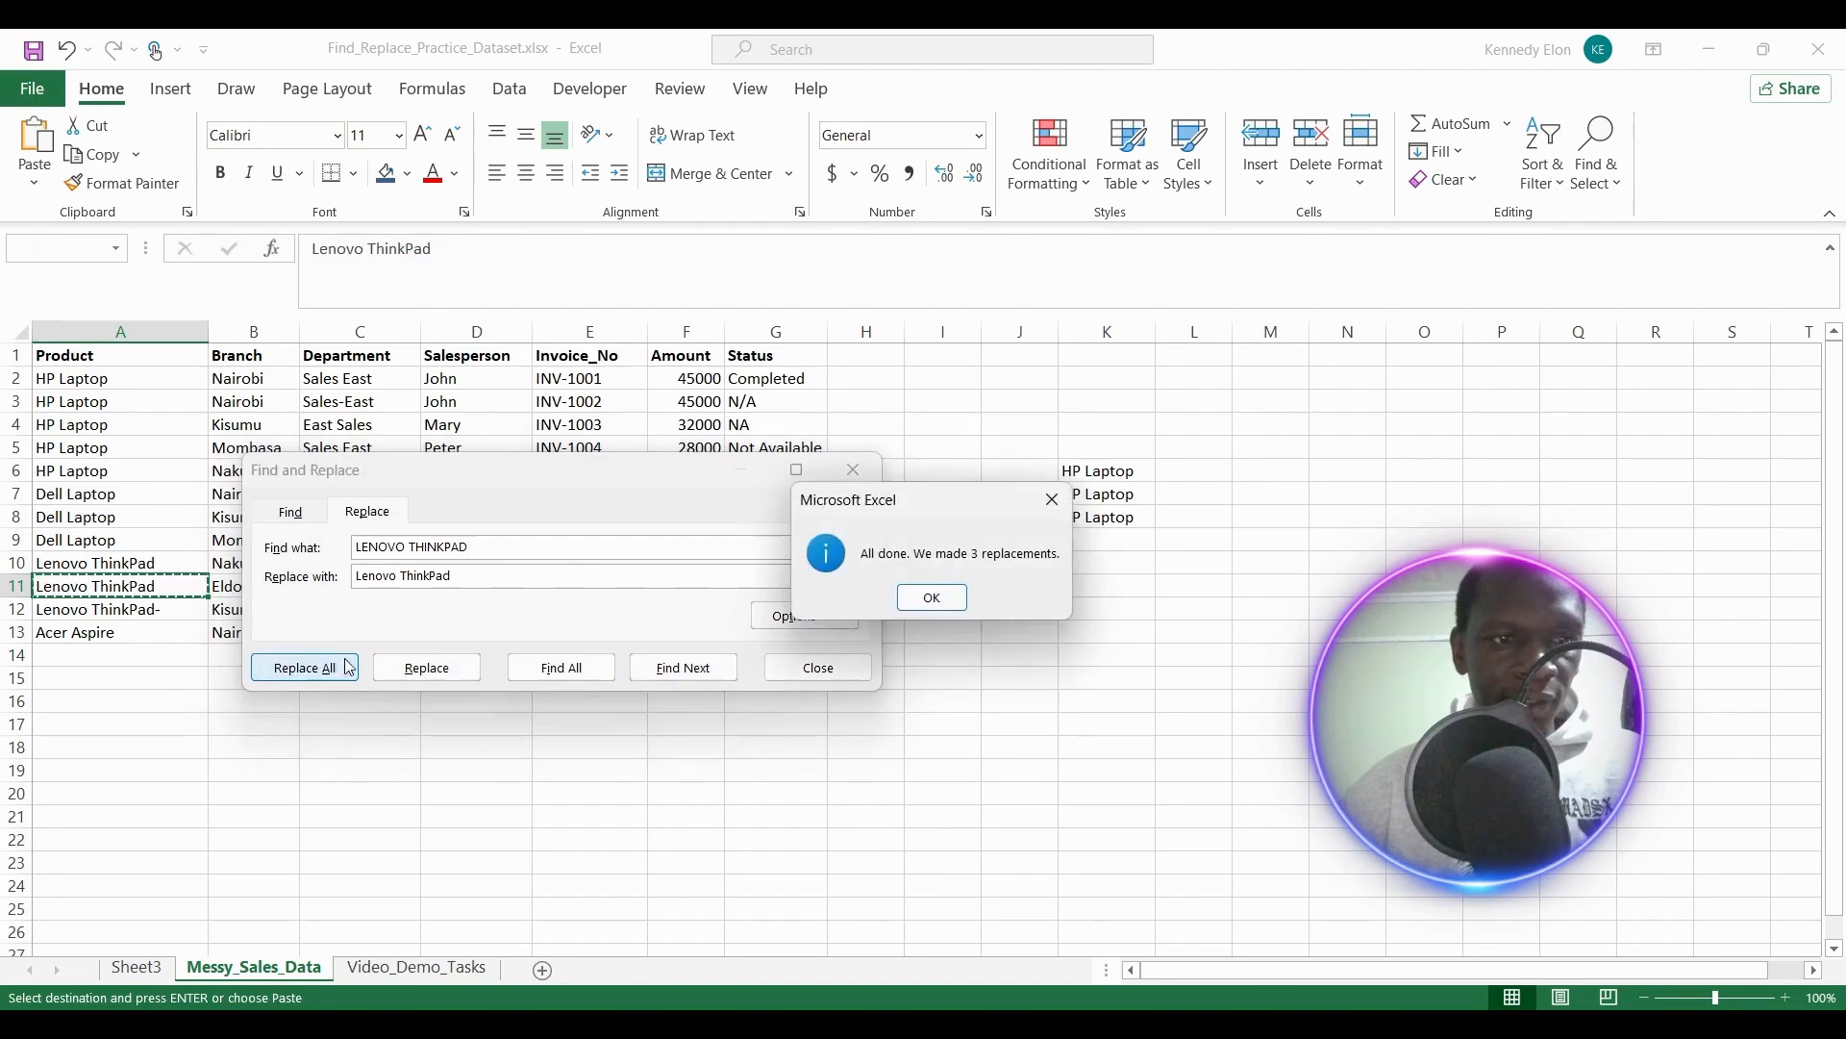
{"action": "left_click", "coordinate": [930, 599]}
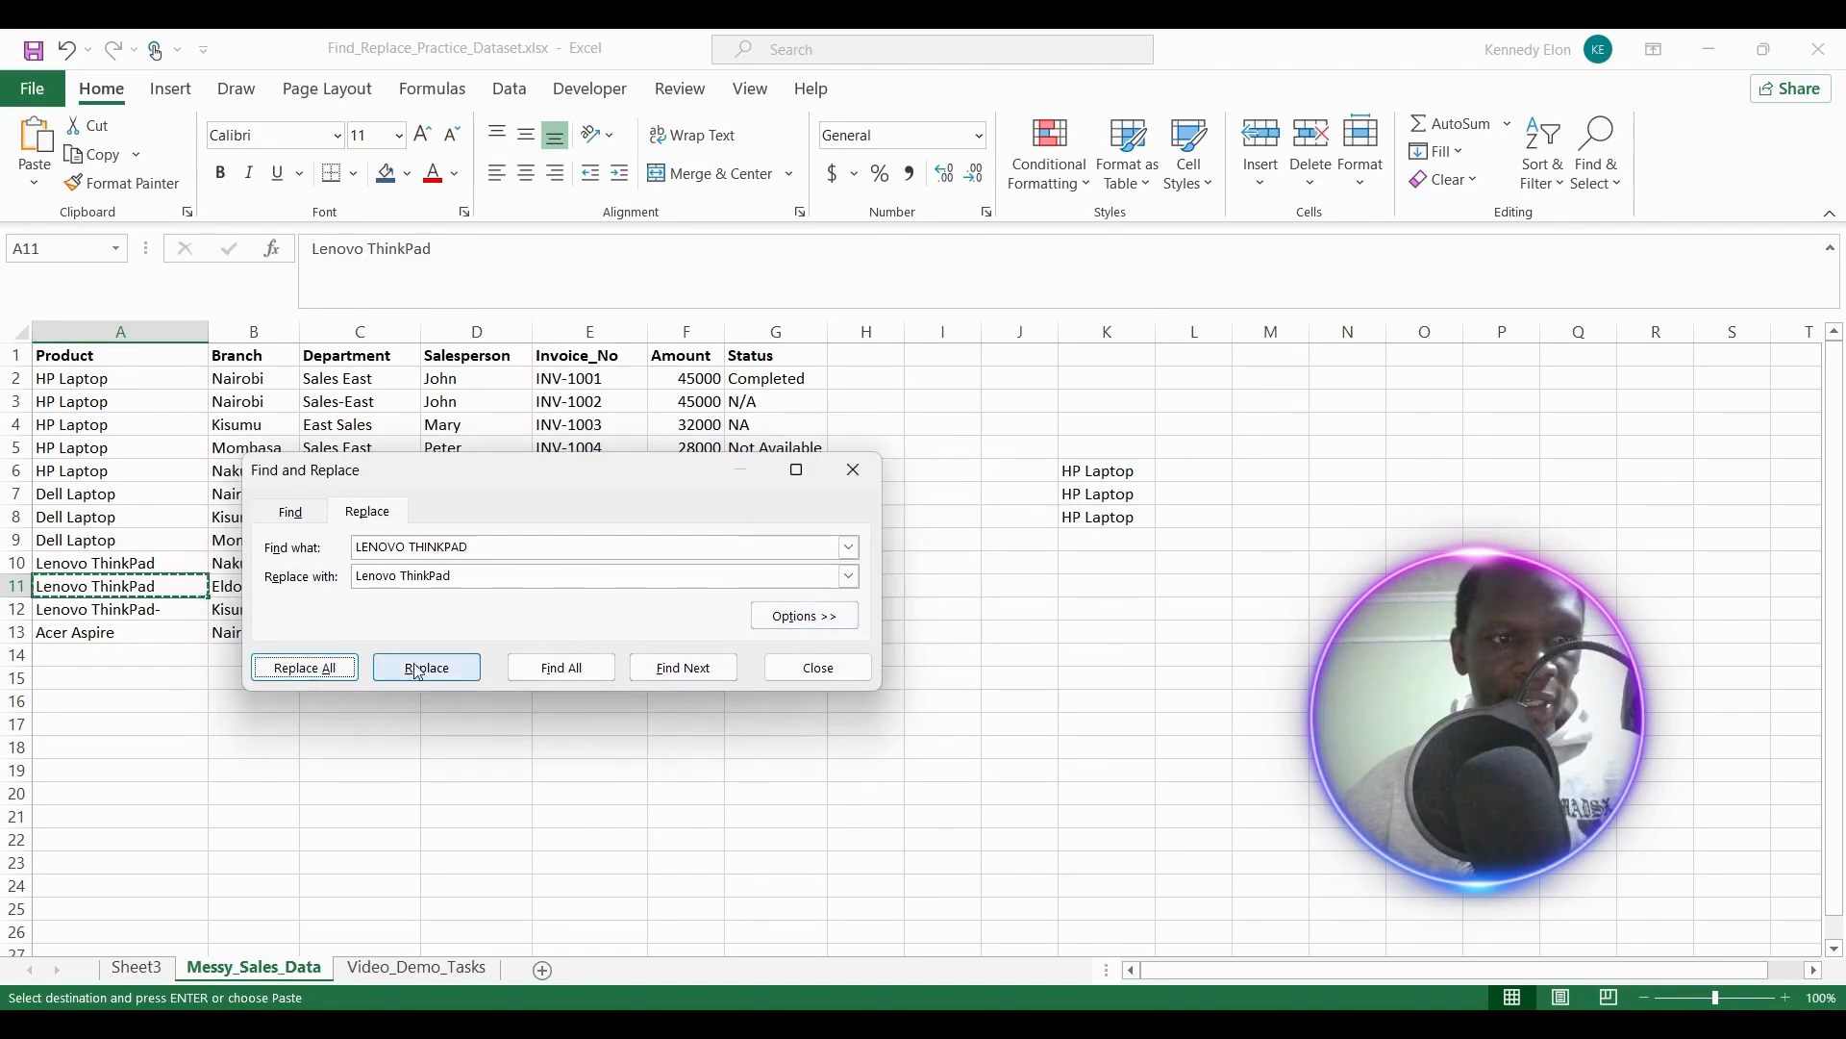
Replace all occurrences of "Lenovo ThinkPad-", copied from A12, with Lenovo ThinkPad and close Find and Replace.
{"action": "left_click", "coordinate": [138, 613]}
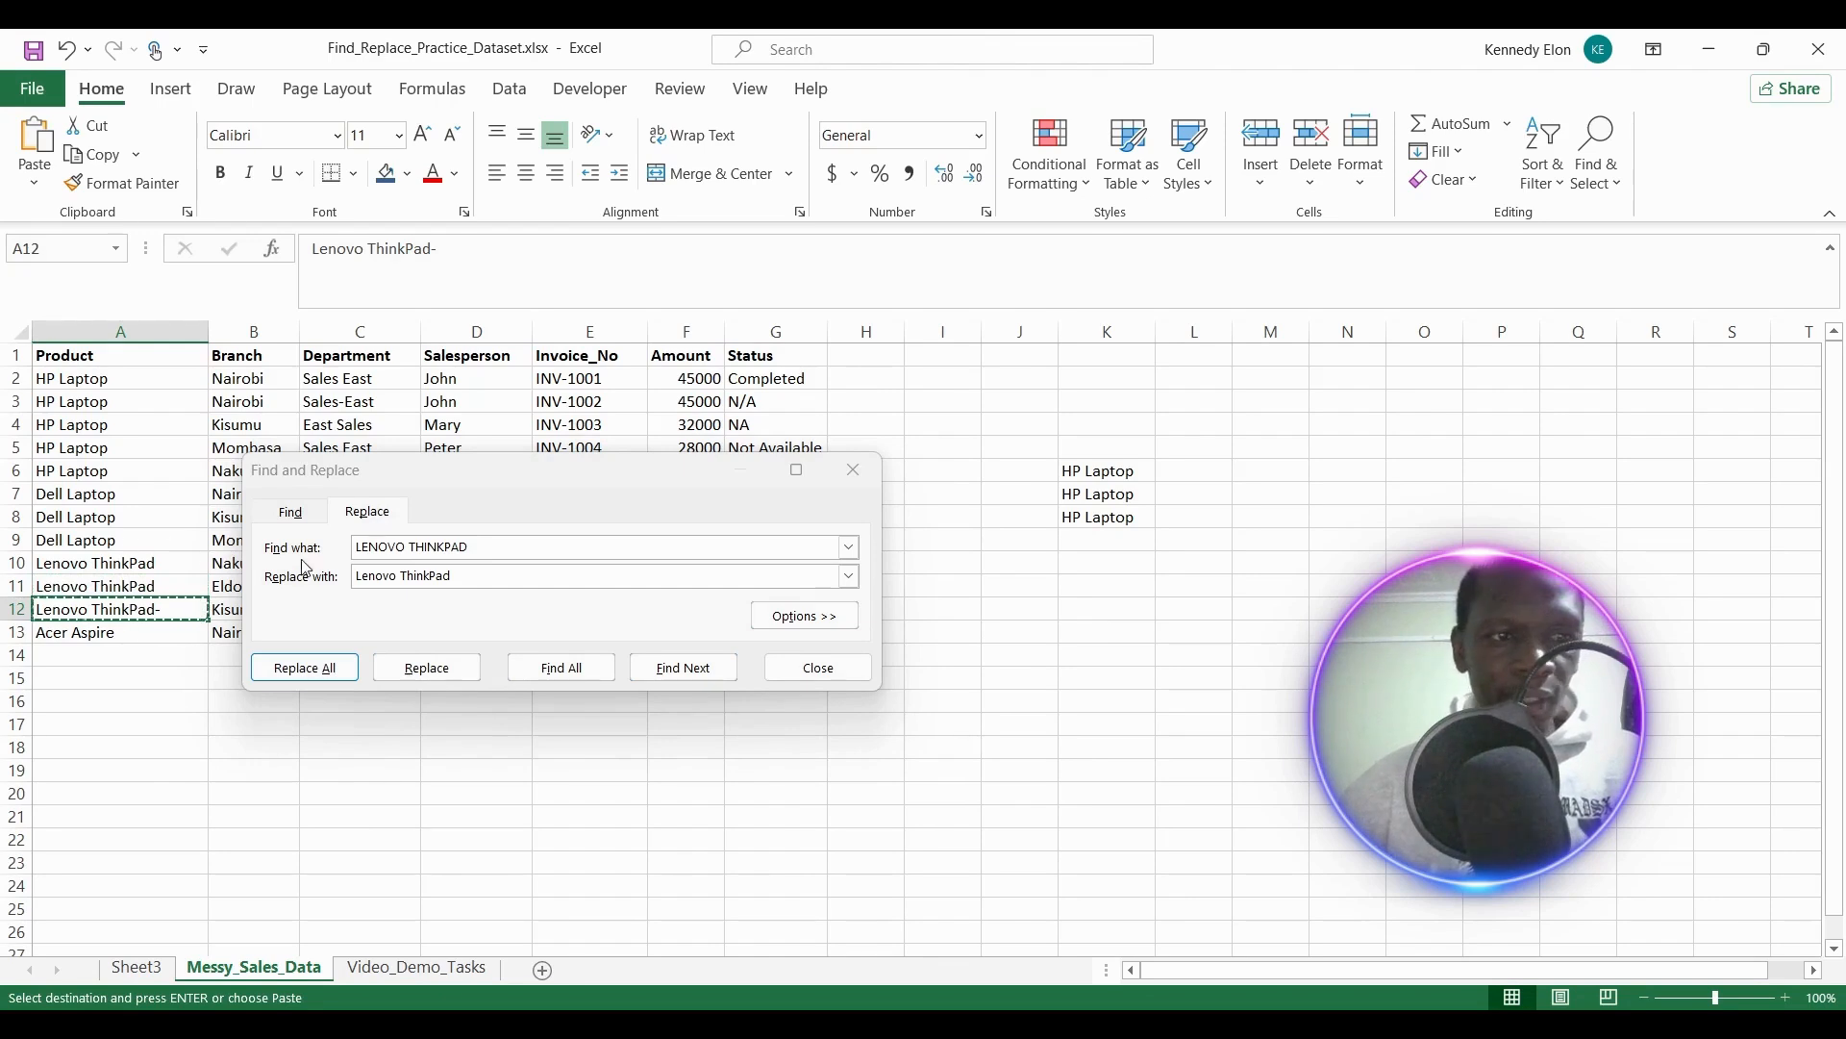
{"action": "left_click", "coordinate": [482, 545]}
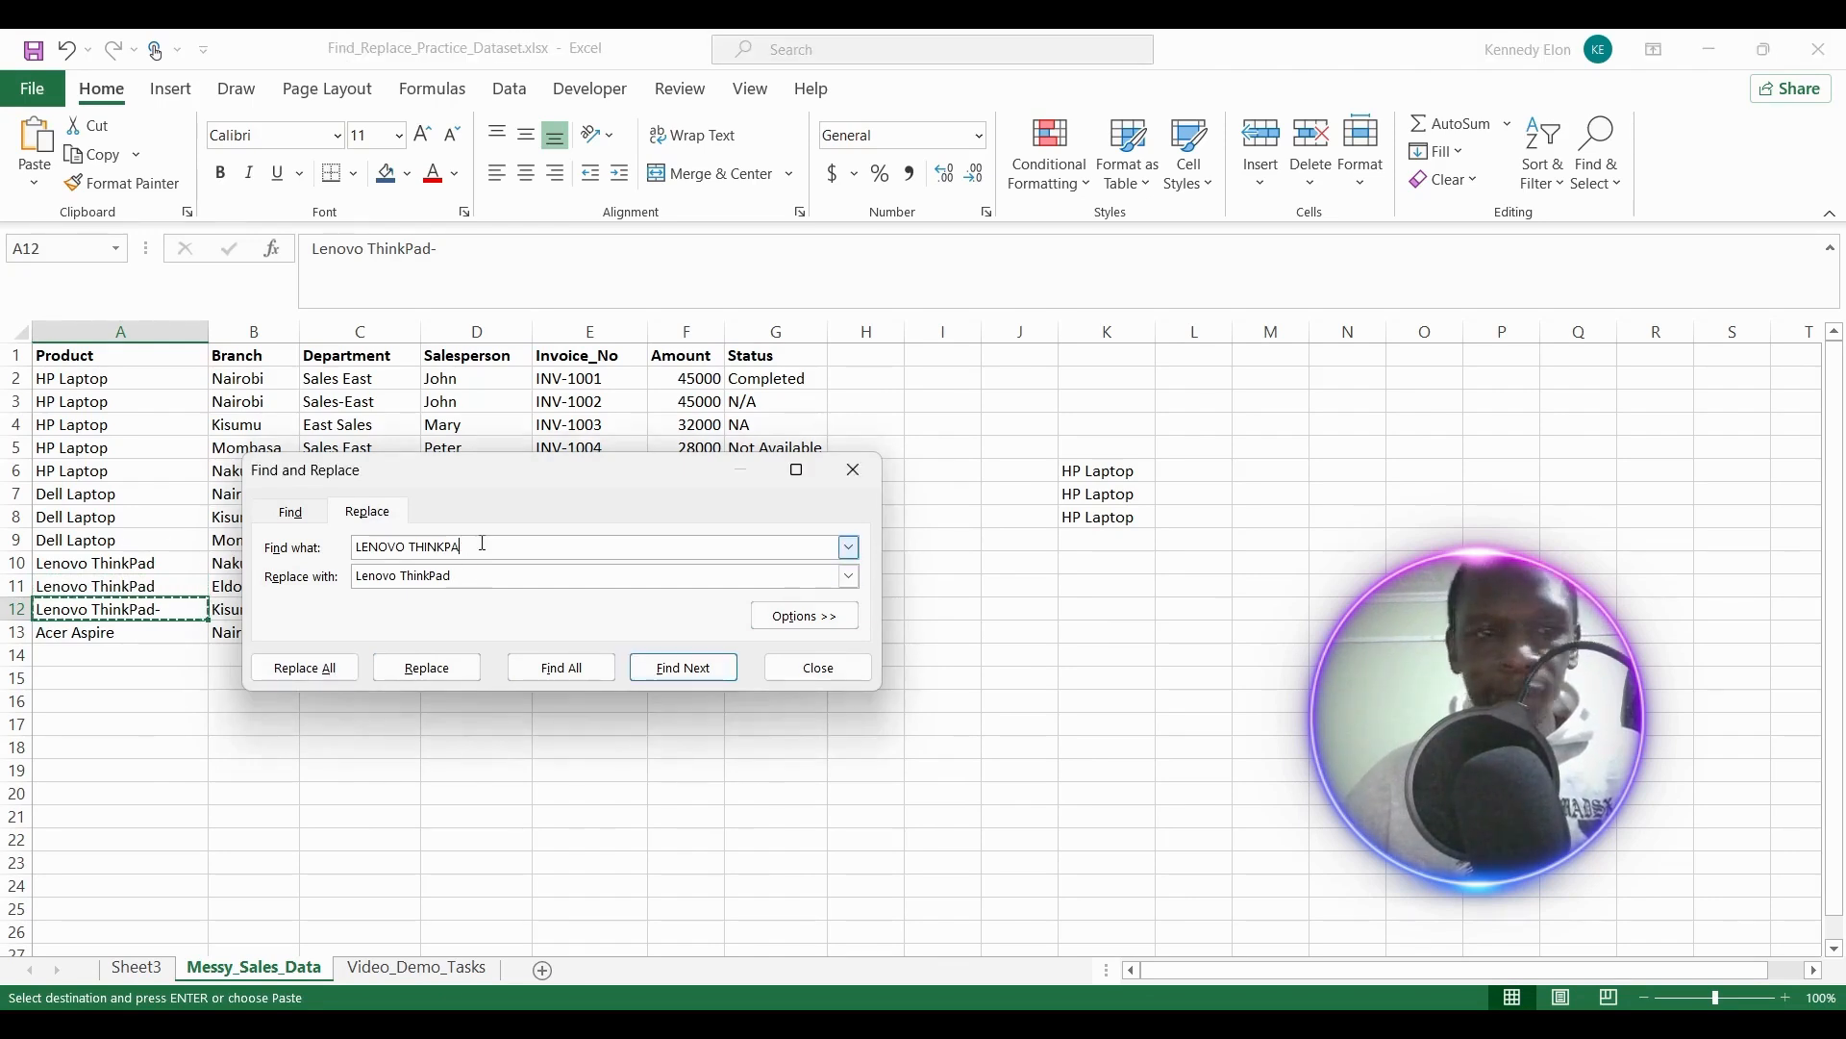
{"action": "key", "text": "BackSpace"}
{"action": "key", "text": "BackSpace"}
{"action": "key", "text": "BackSpace"}
{"action": "key", "text": "BackSpace"}
{"action": "key", "text": "BackSpace"}
{"action": "key", "text": "BackSpace"}
{"action": "key", "text": "BackSpace"}
{"action": "key", "text": "BackSpace"}
{"action": "key", "text": "BackSpace"}
{"action": "key", "text": "BackSpace"}
{"action": "key", "text": "BackSpace"}
{"action": "key", "text": "BackSpace"}
{"action": "key", "text": "BackSpace"}
{"action": "key", "text": "BackSpace"}
{"action": "key", "text": "BackSpace"}
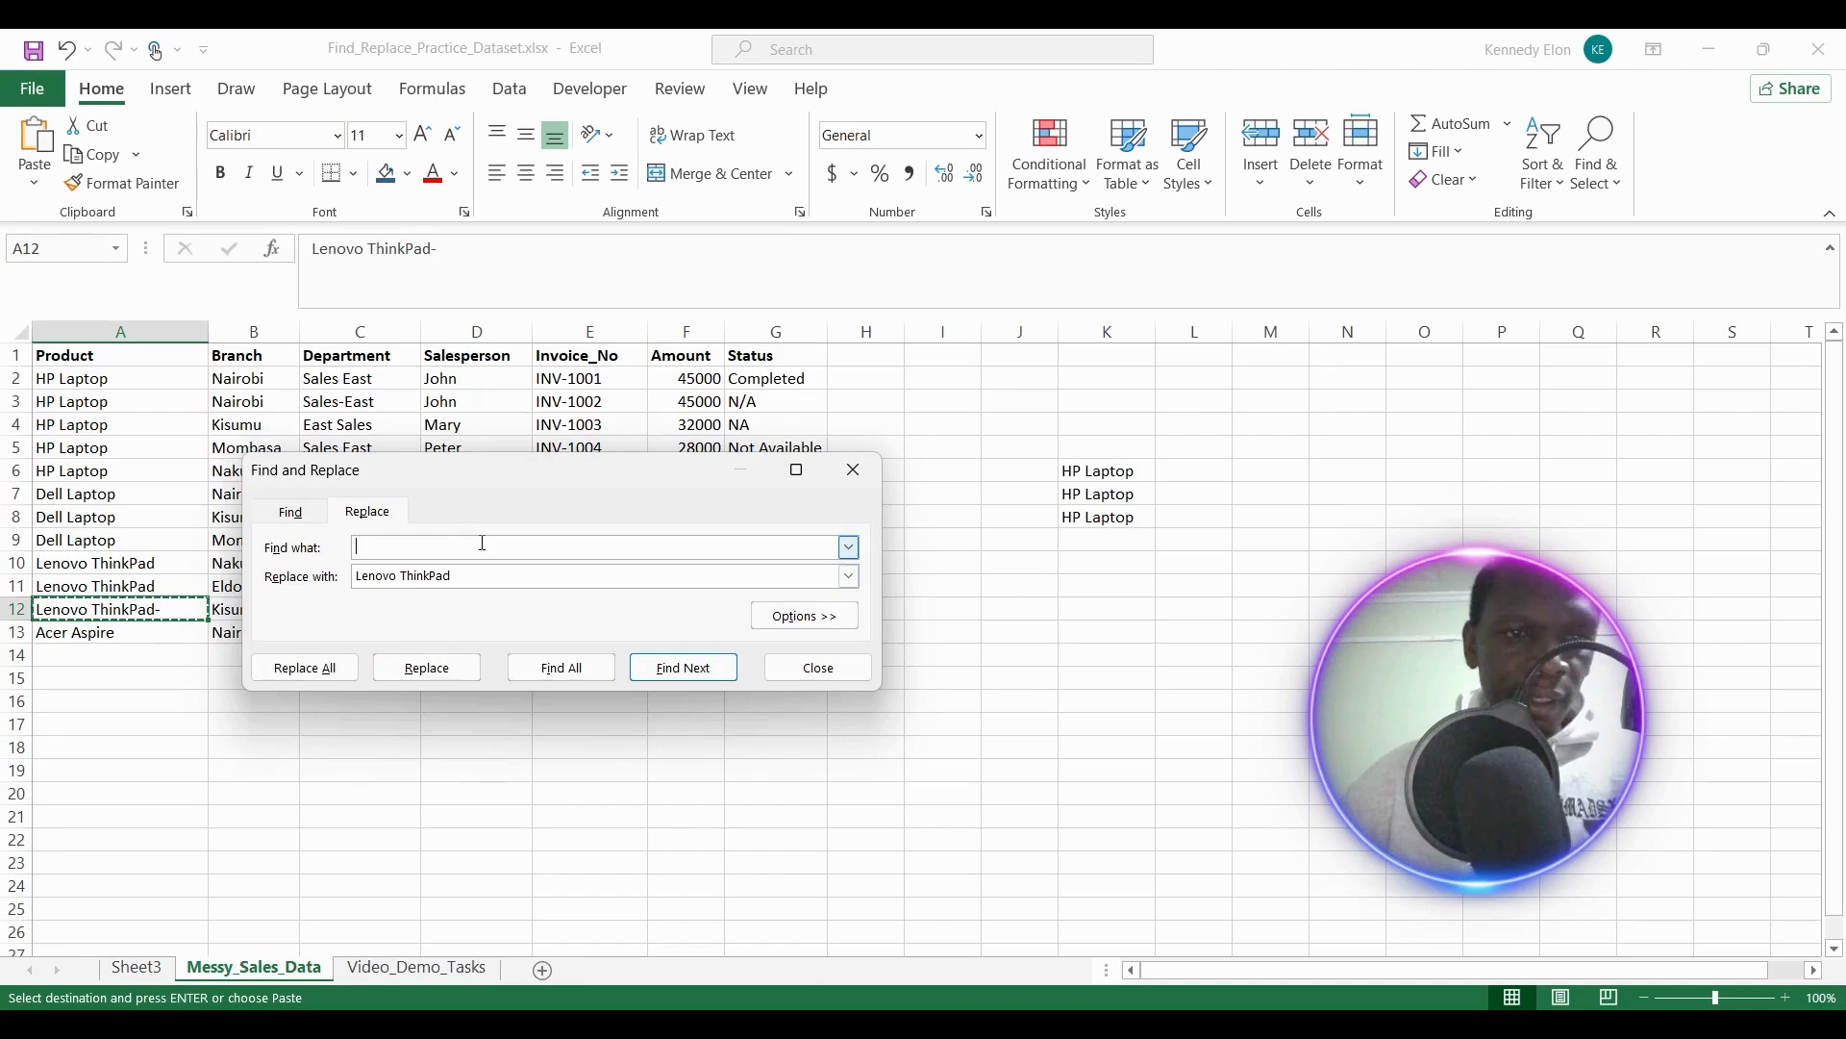
{"action": "right_click", "coordinate": [483, 545]}
{"action": "left_click", "coordinate": [532, 616]}
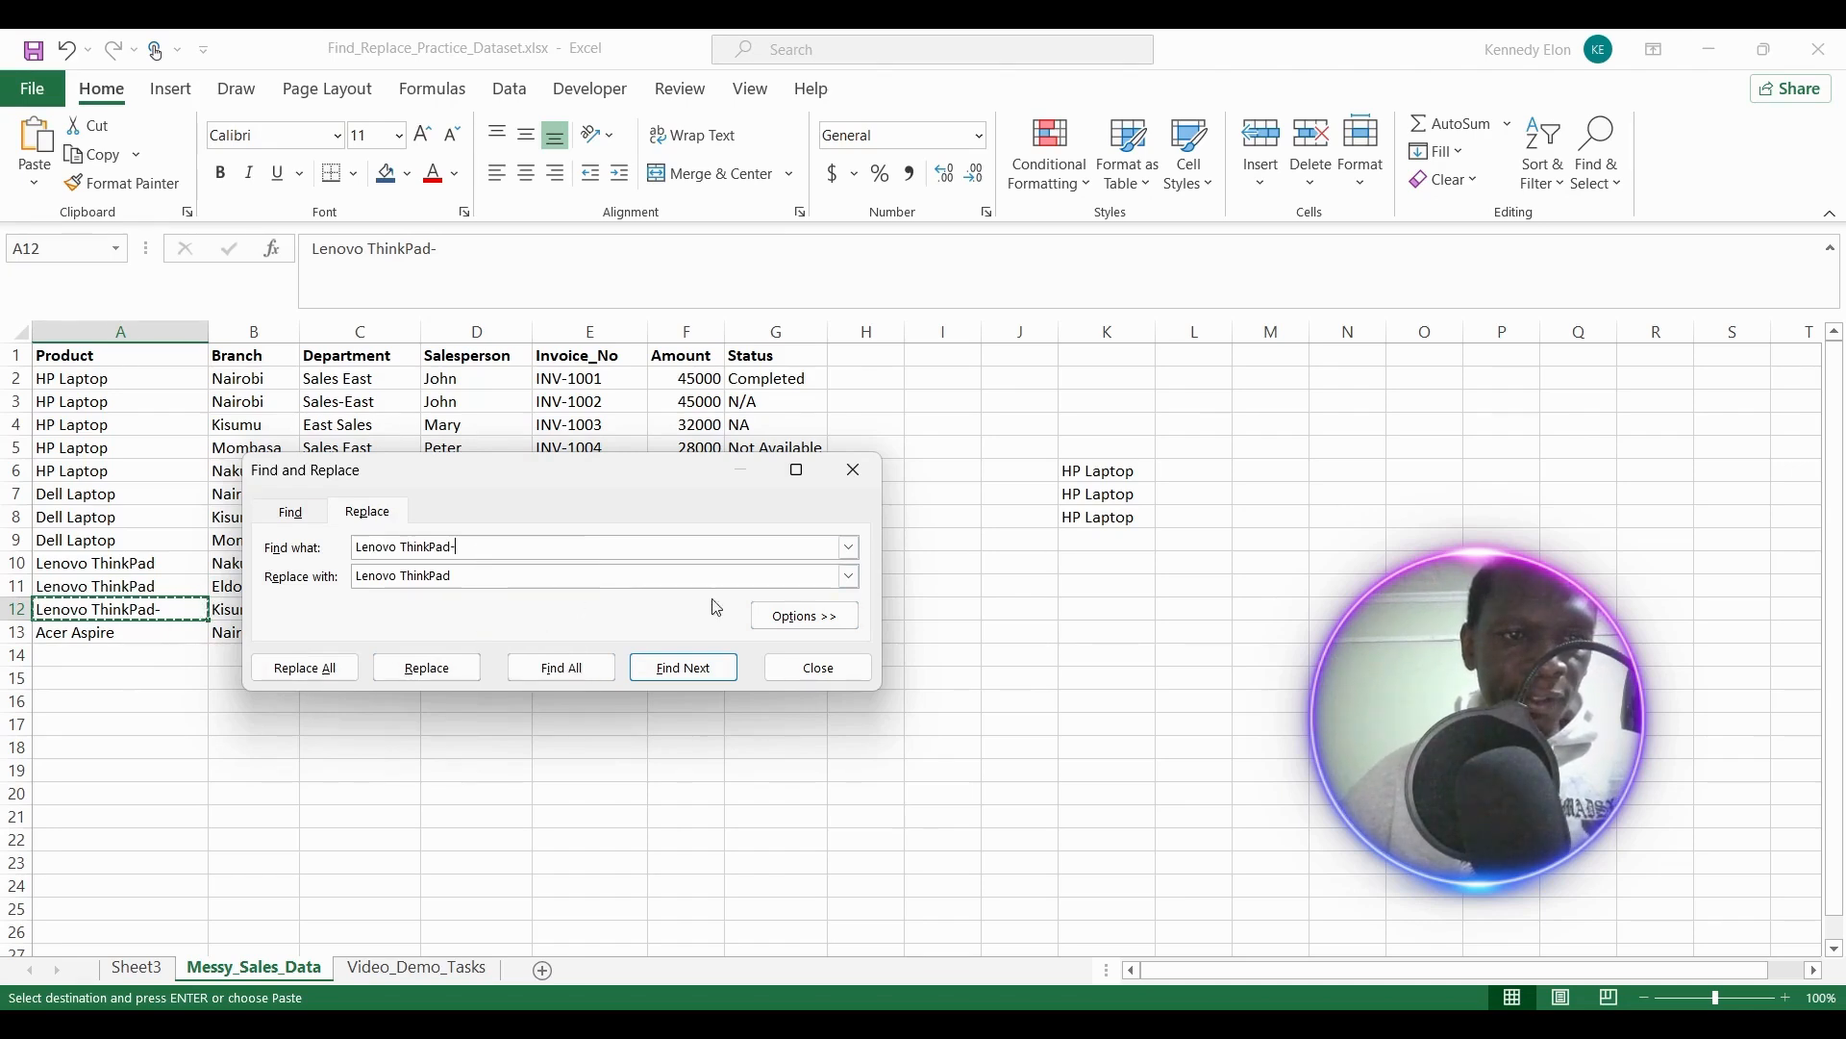
{"action": "left_click", "coordinate": [320, 670]}
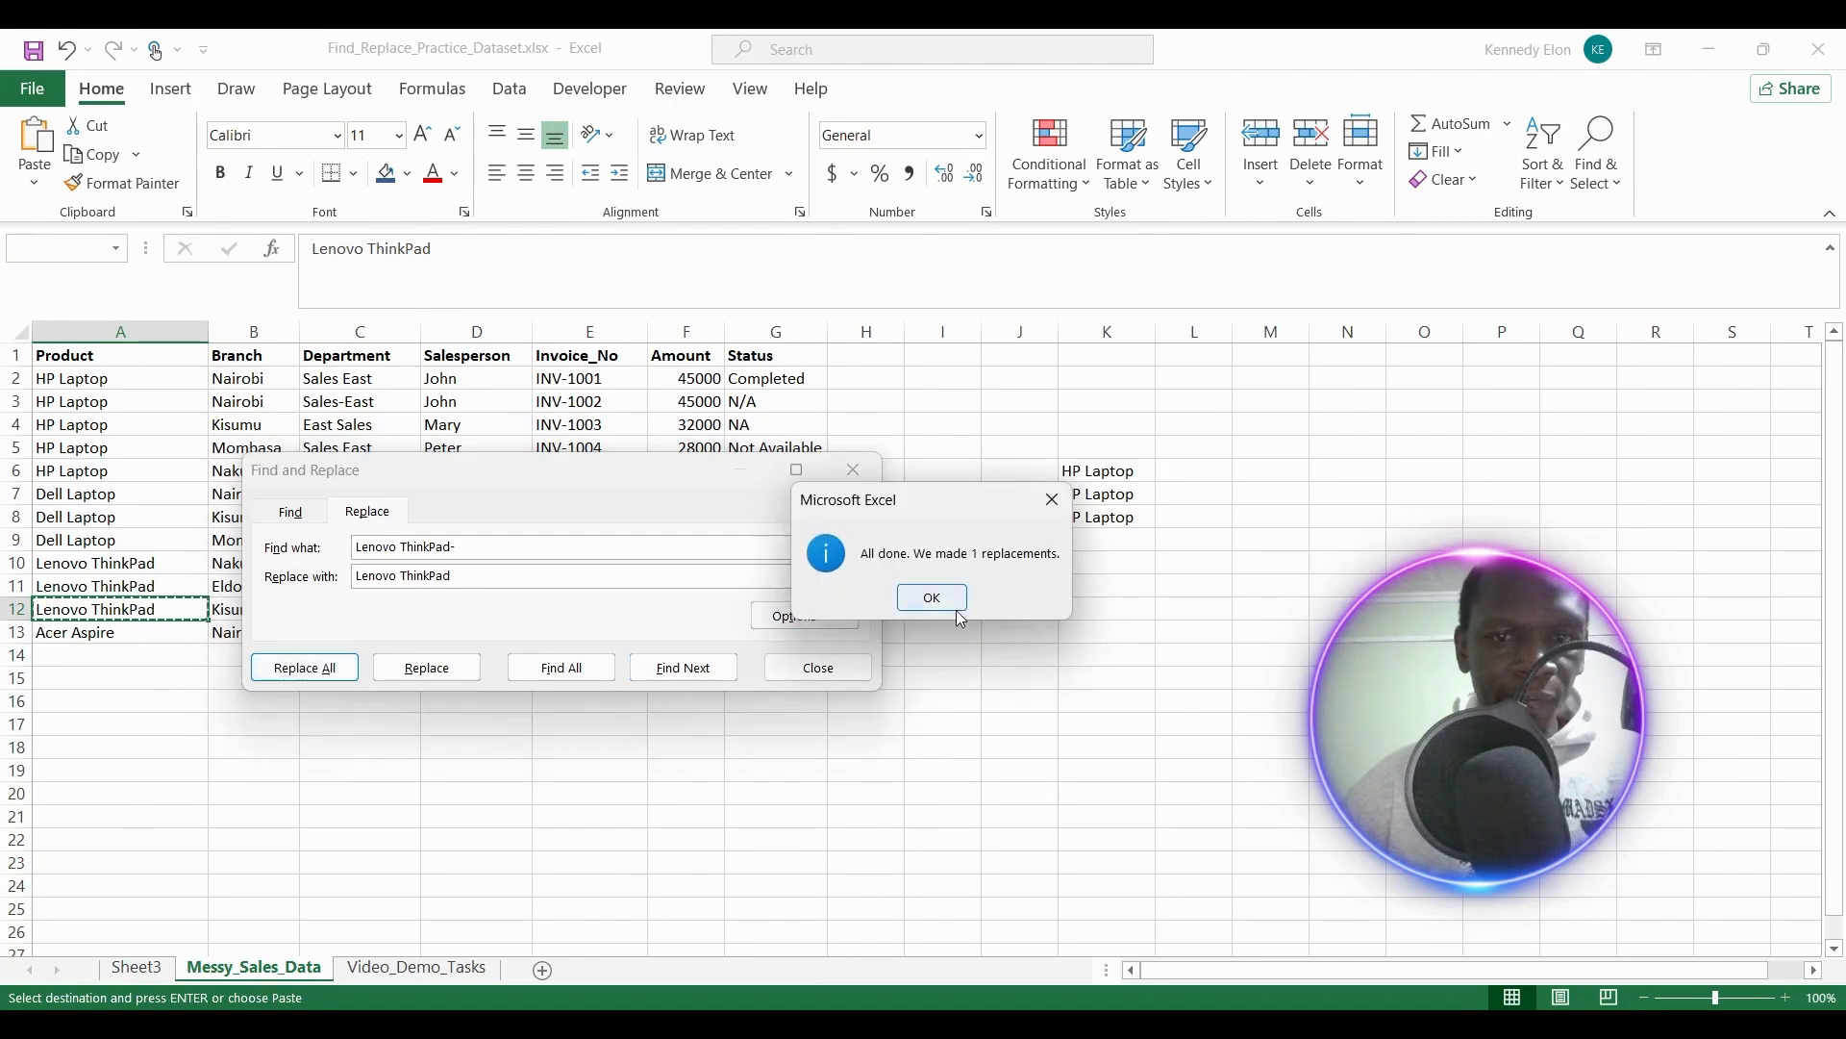
{"action": "left_click", "coordinate": [956, 608]}
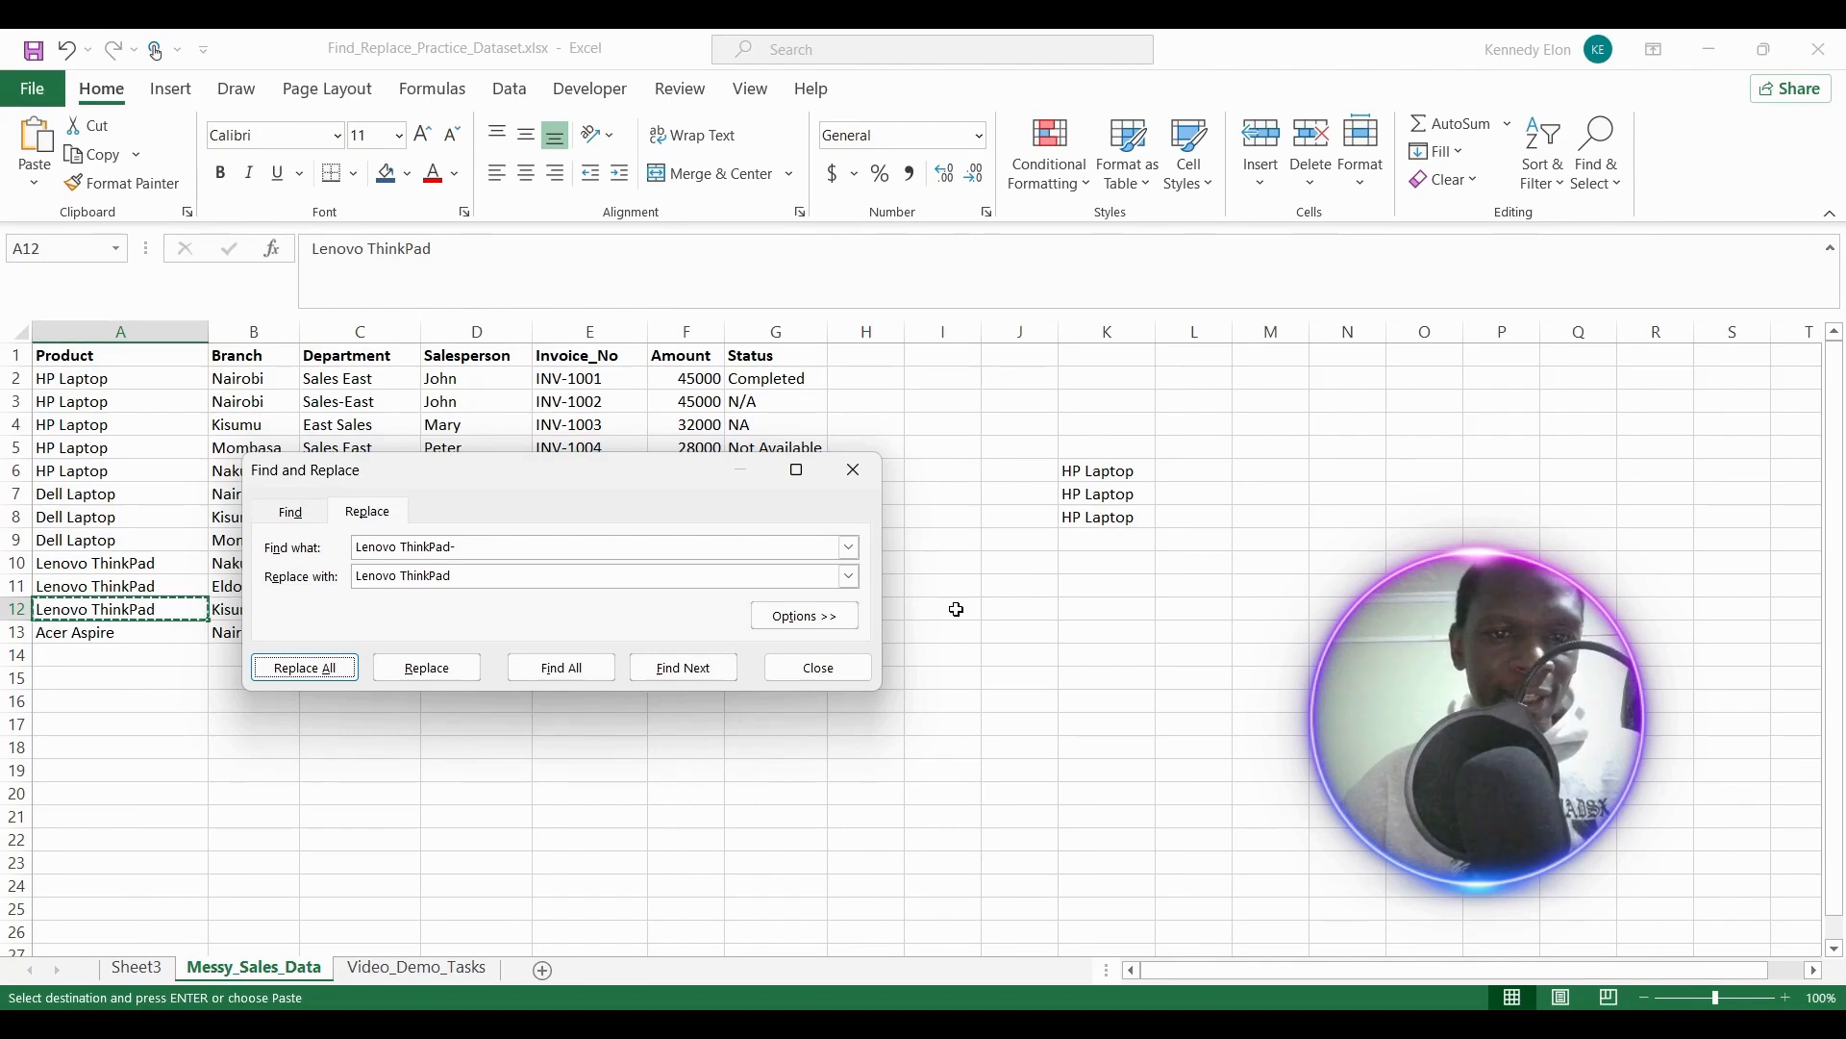
{"action": "left_click", "coordinate": [808, 666]}
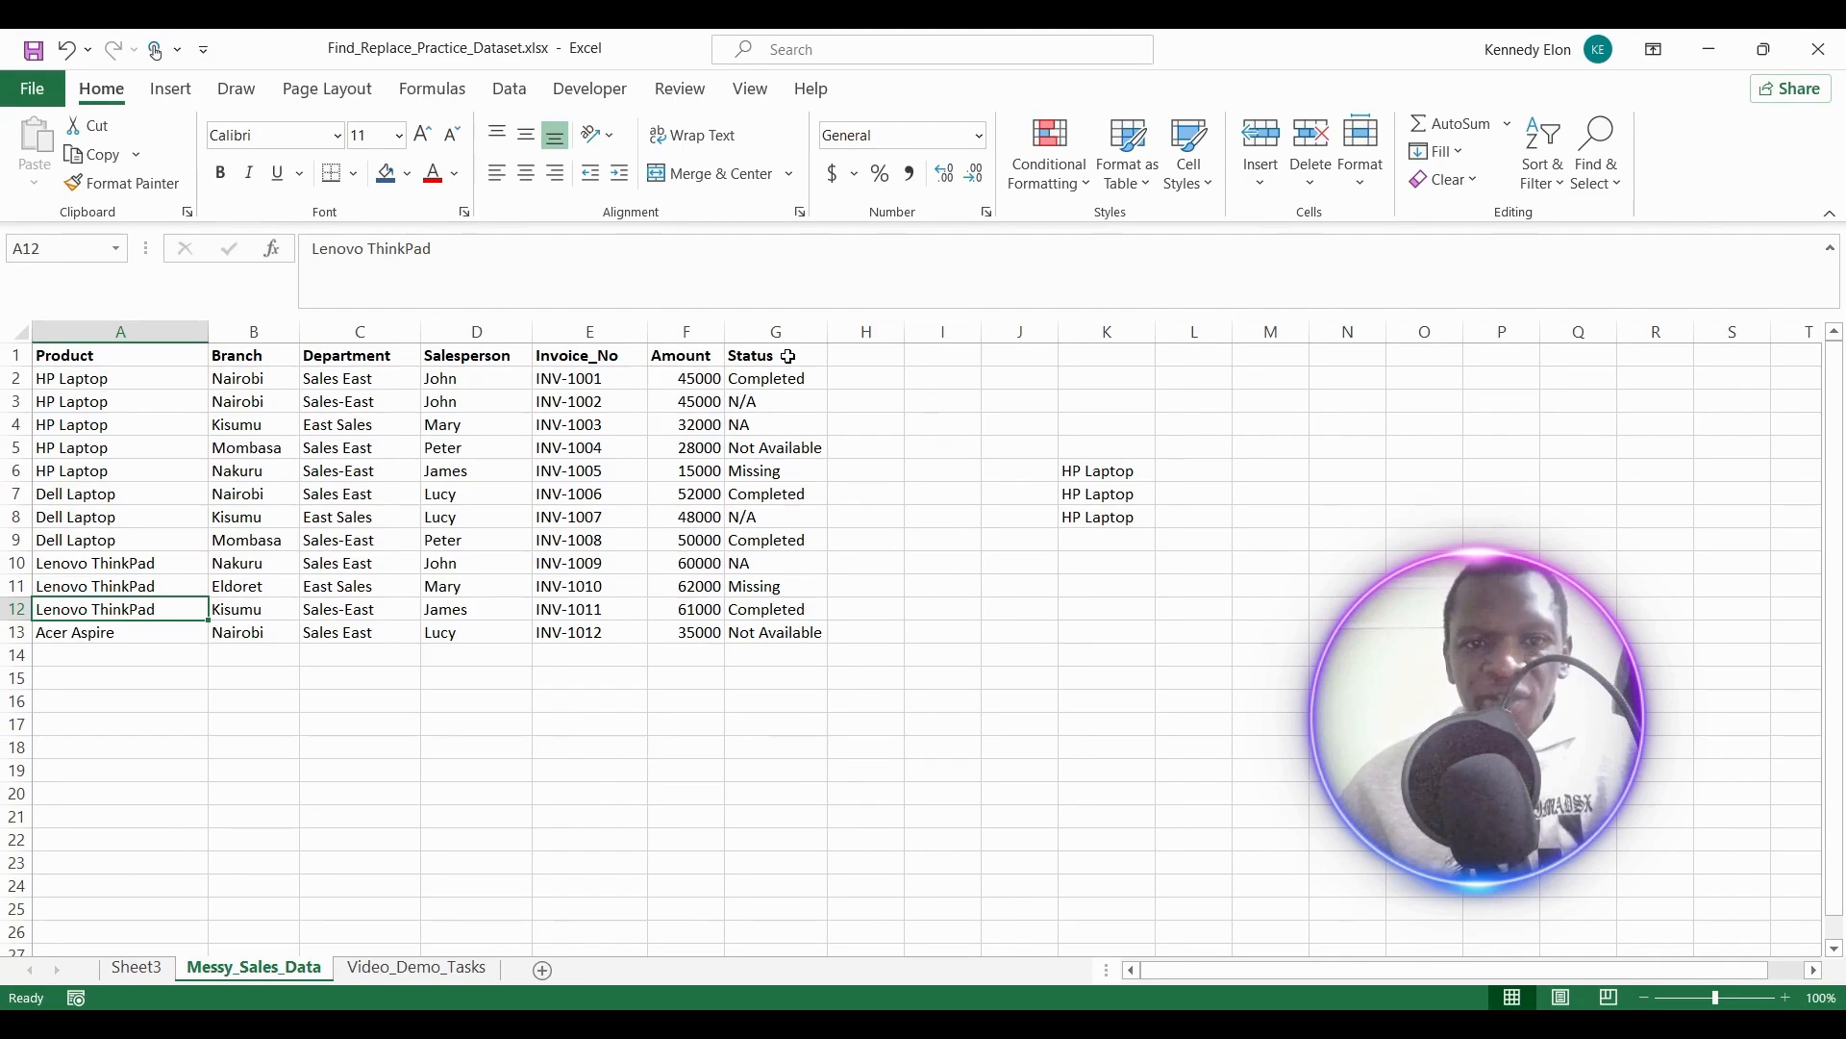
Reopen Find and Replace beside the Status column and set the search text to N/A.
{"action": "left_click", "coordinate": [781, 402]}
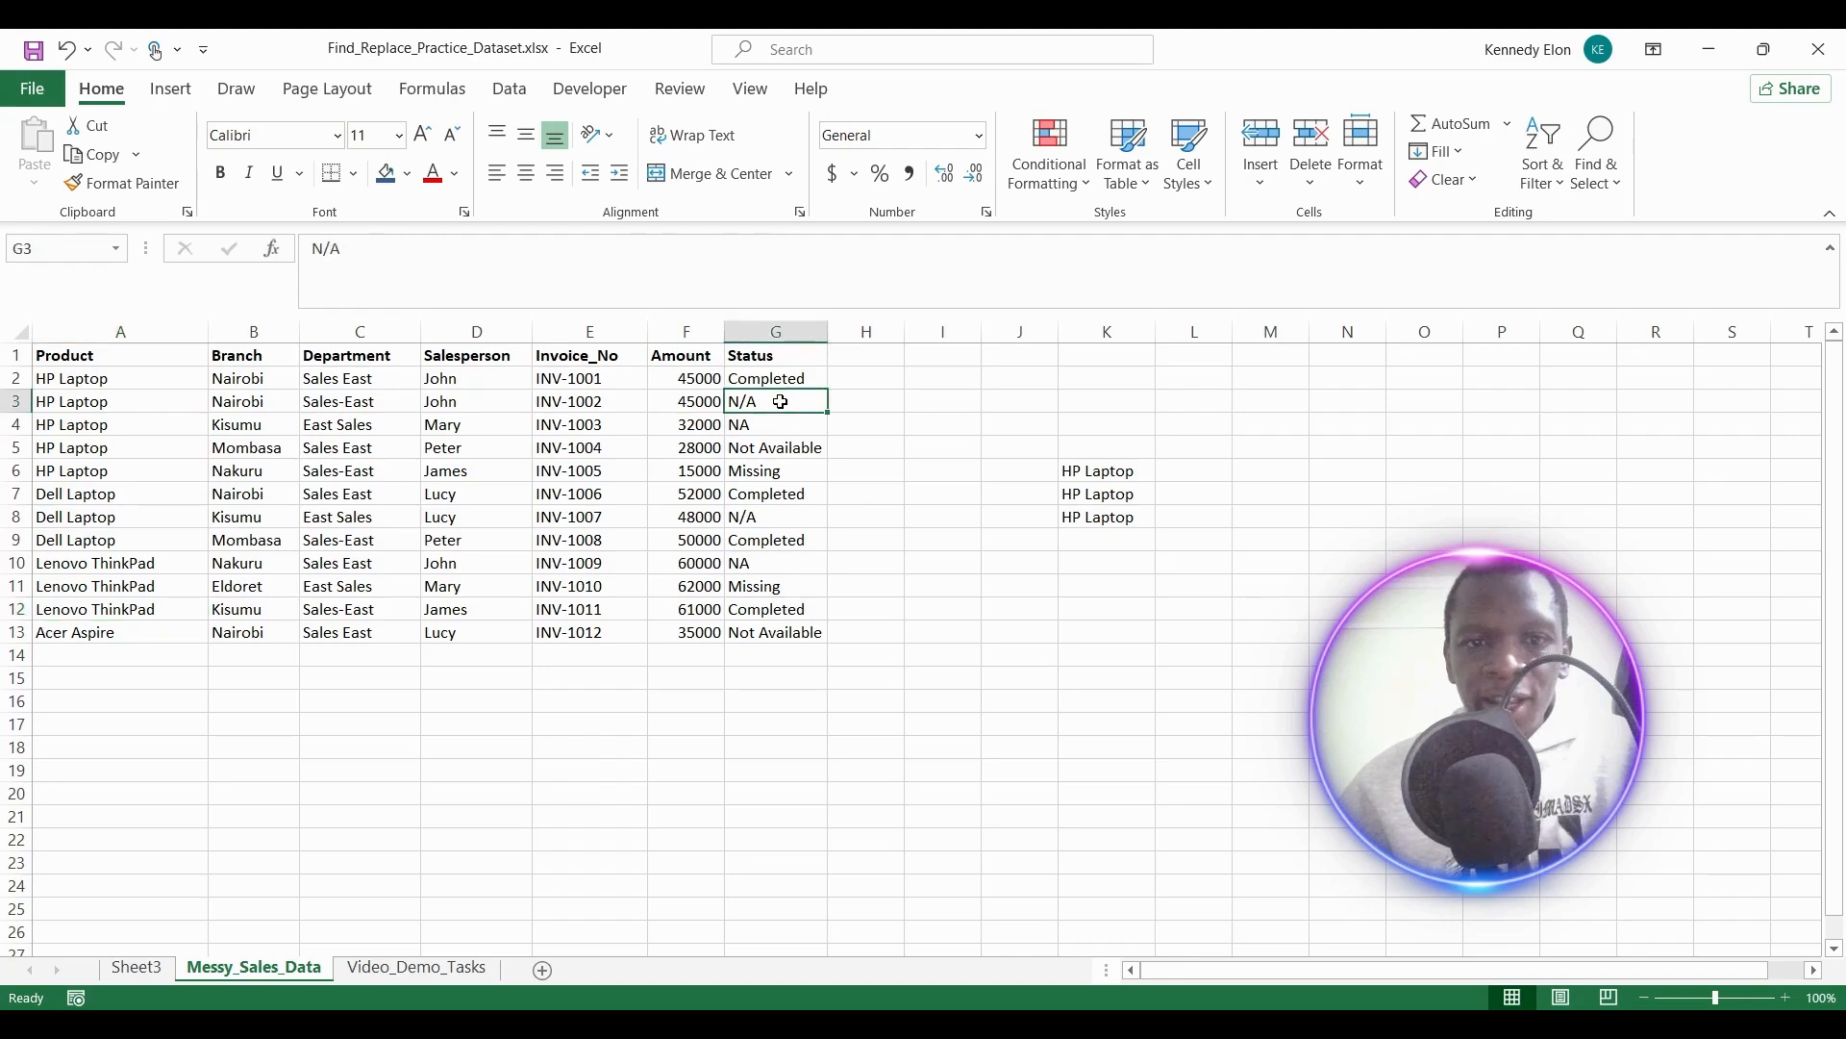
{"action": "left_click", "coordinate": [781, 457]}
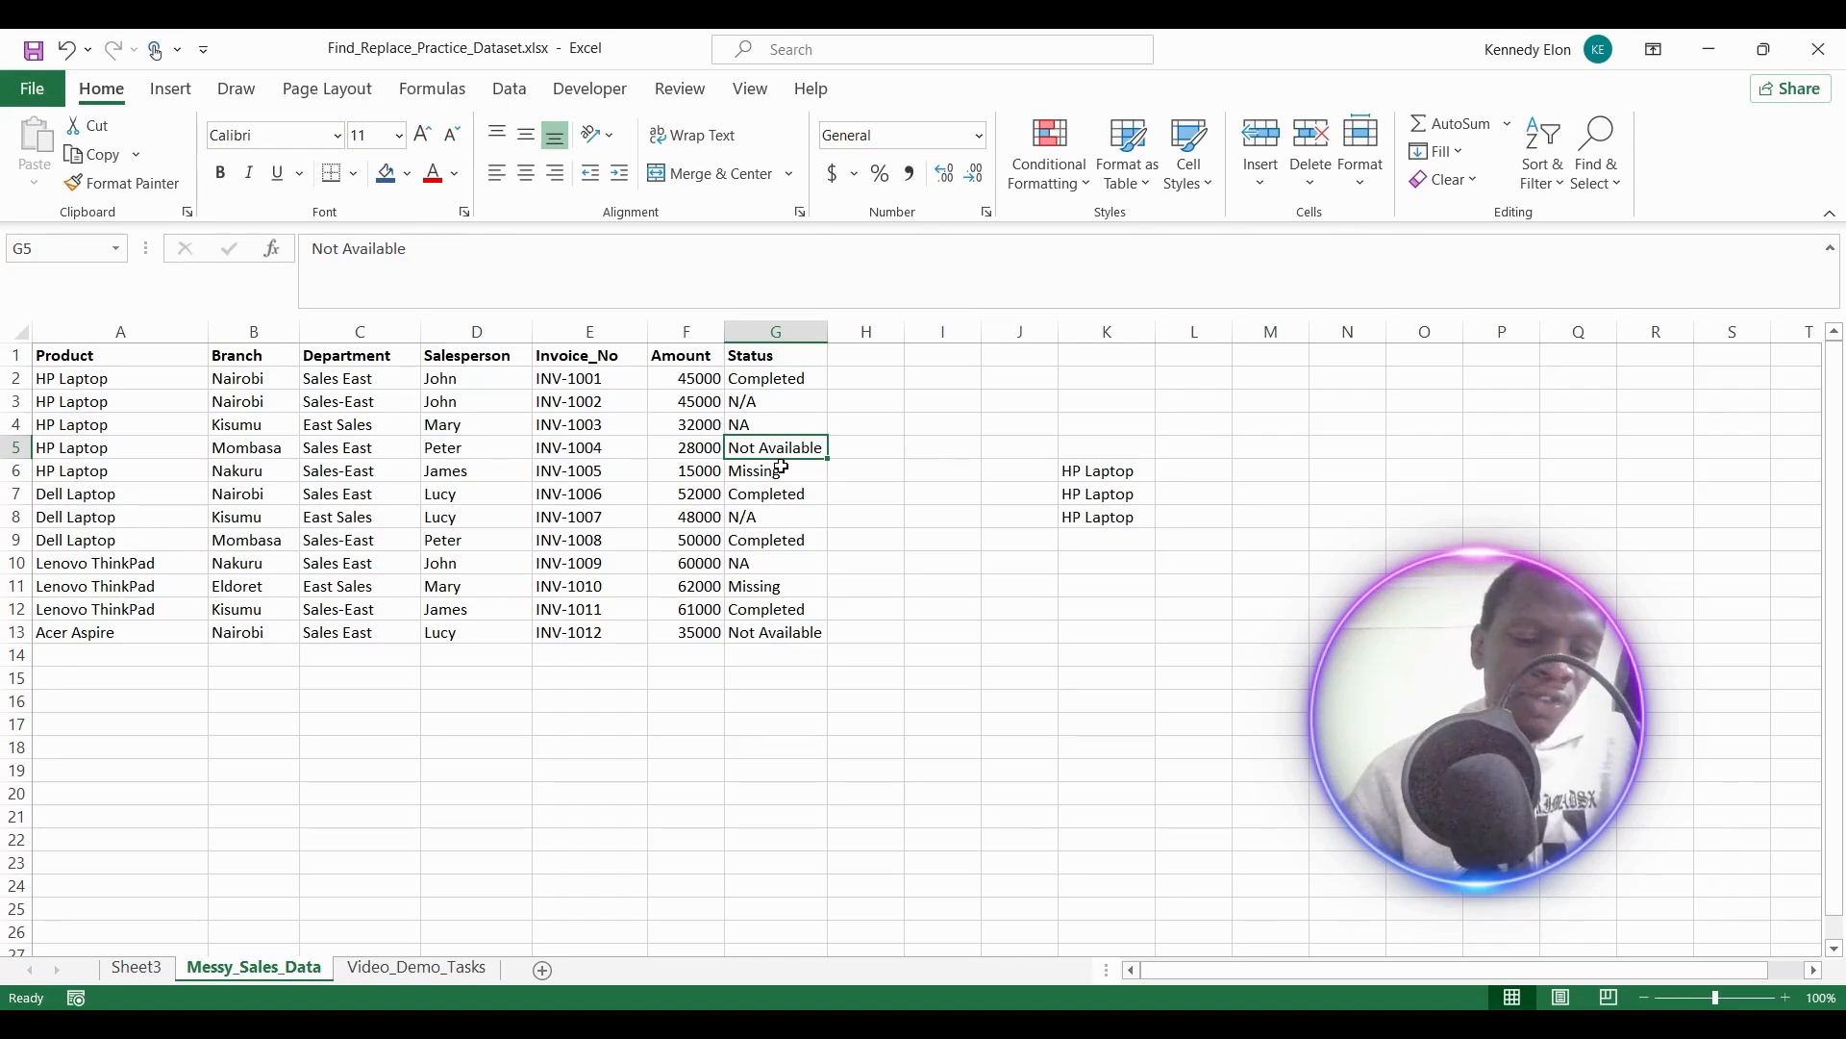
{"action": "key", "text": "ctrl+h"}
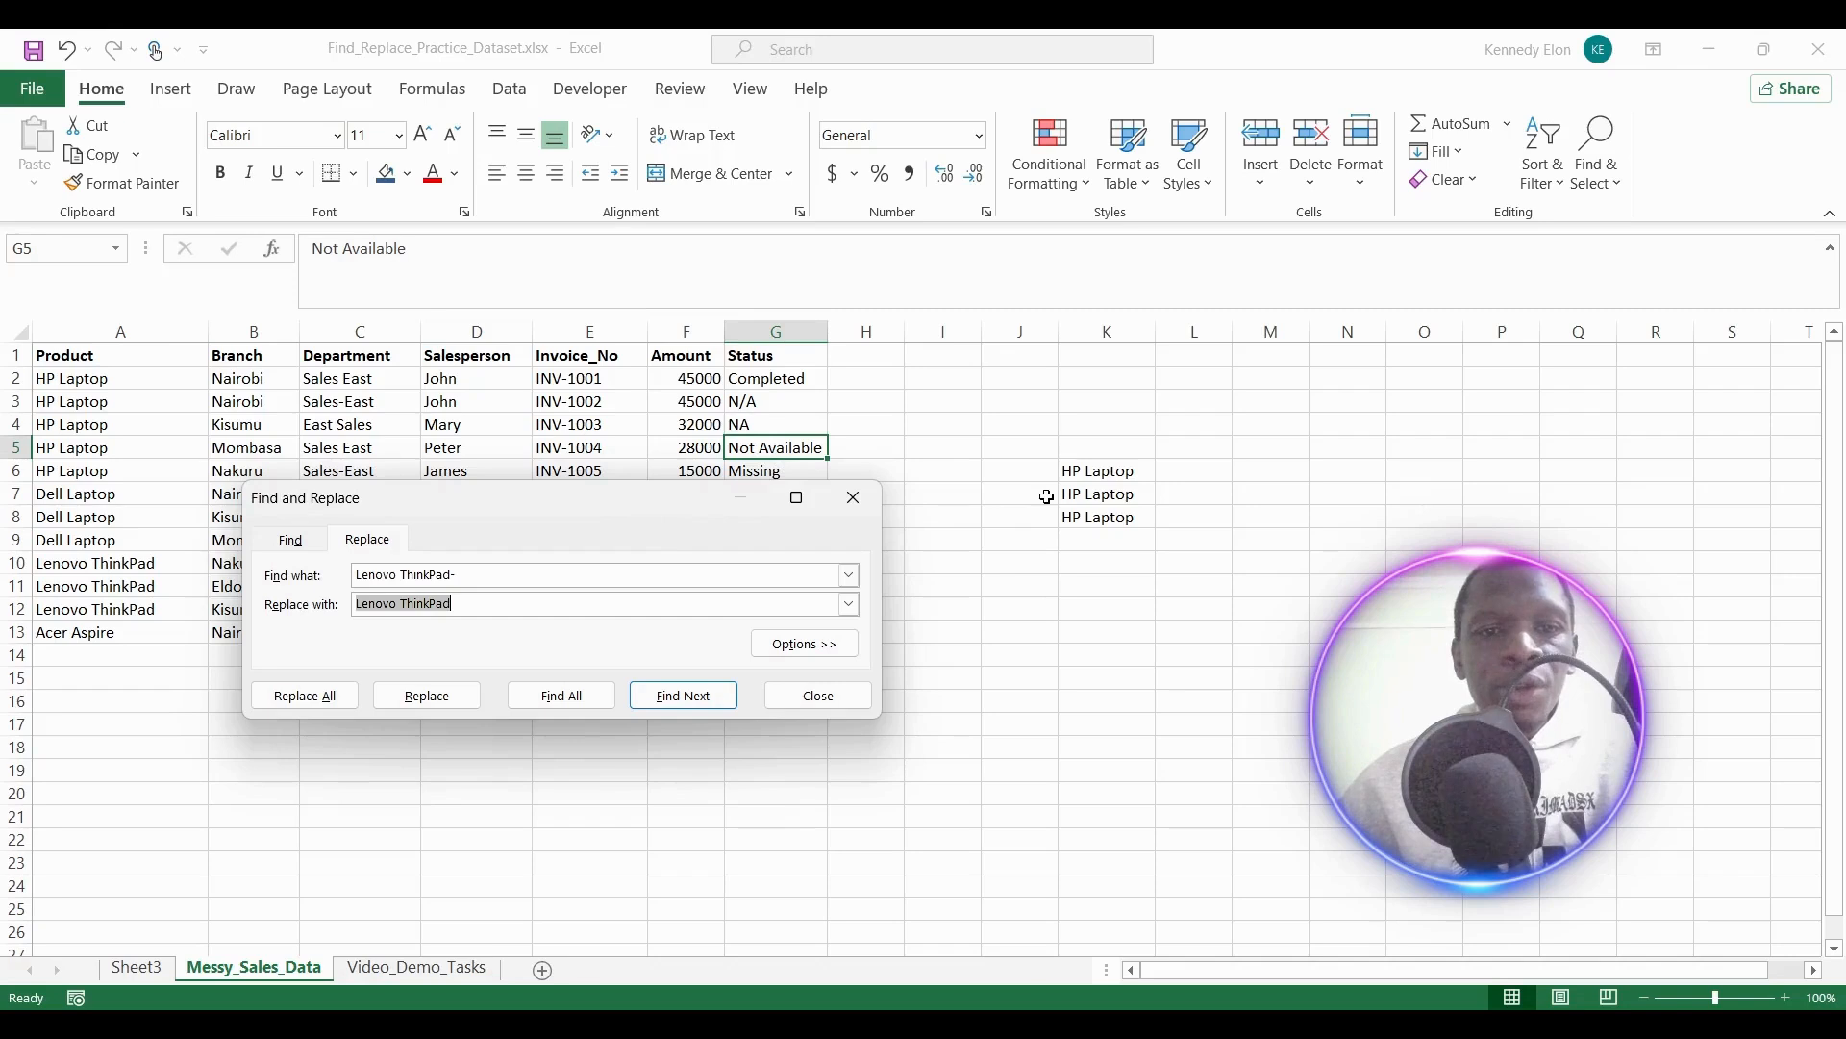
{"action": "left_click_drag", "start_coordinate": [641, 515], "coordinate": [1268, 457]}
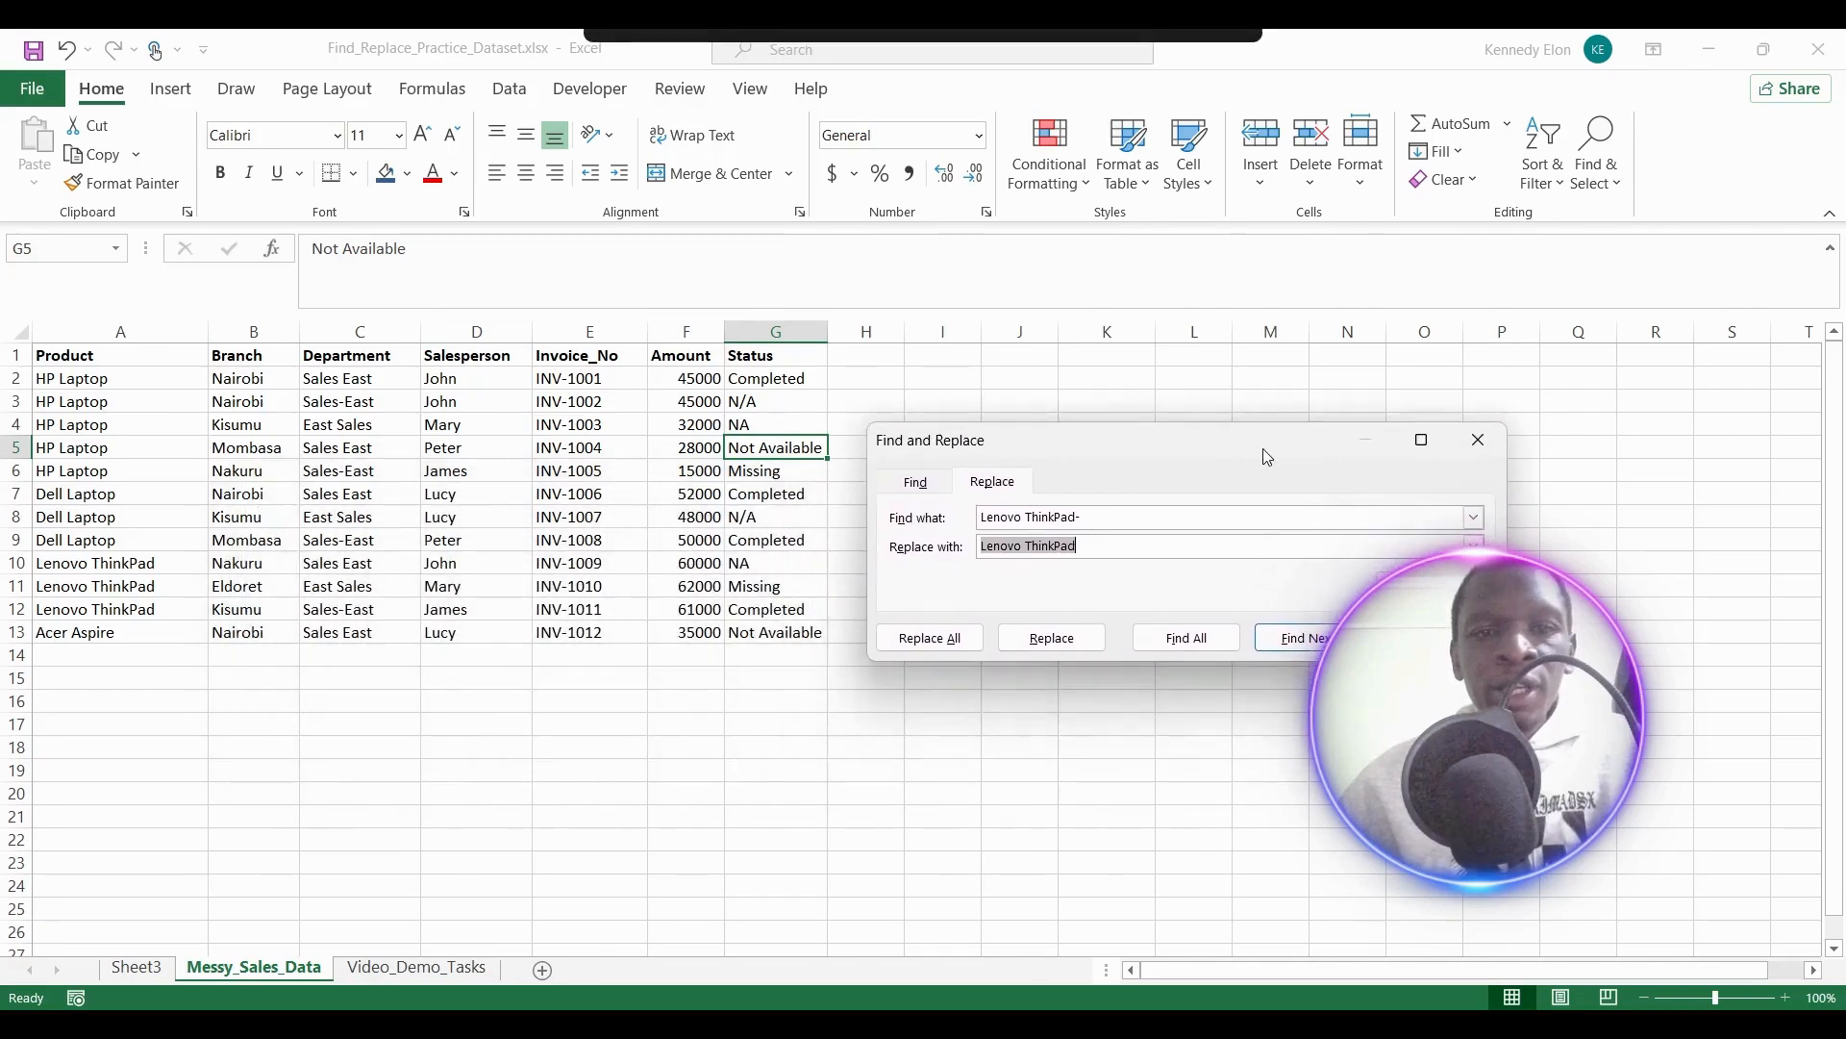
{"action": "left_click", "coordinate": [1104, 518]}
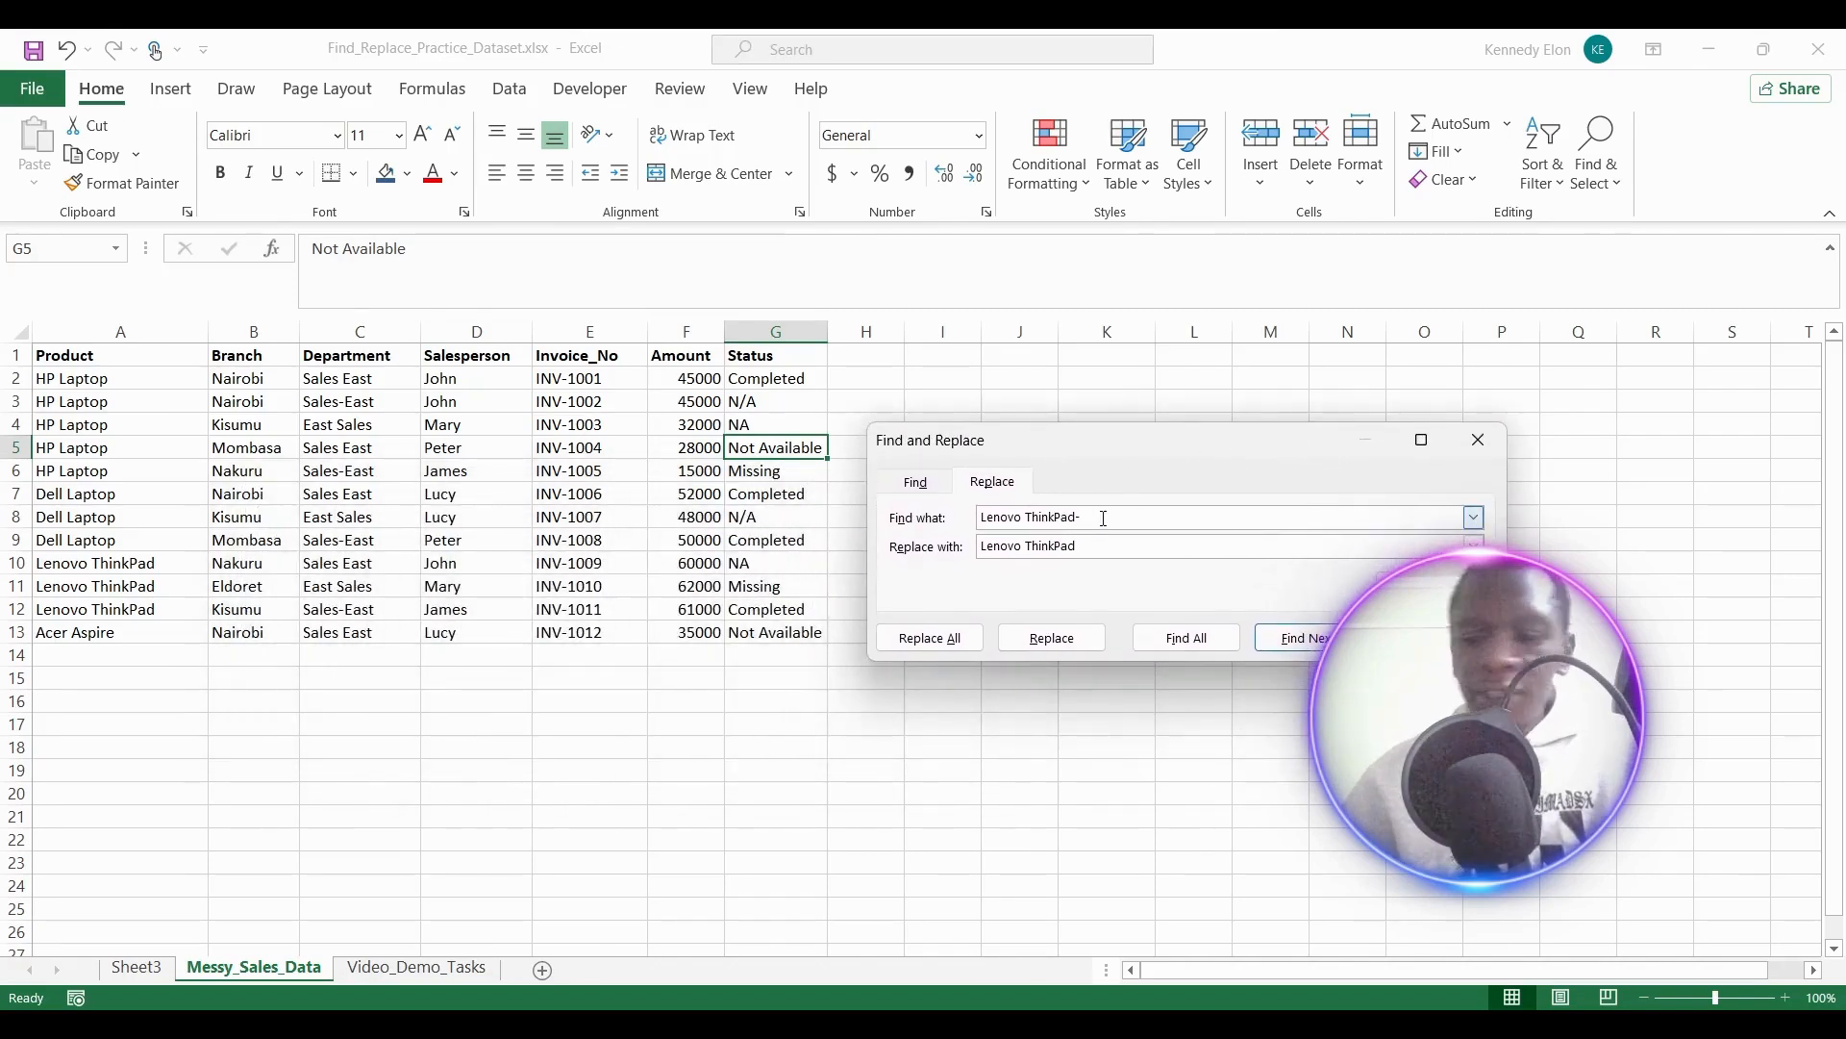
{"action": "key", "text": "BackSpace"}
{"action": "key", "text": "BackSpace"}
{"action": "key", "text": "BackSpace"}
{"action": "key", "text": "BackSpace"}
{"action": "key", "text": "BackSpace"}
{"action": "key", "text": "BackSpace"}
{"action": "key", "text": "BackSpace"}
{"action": "key", "text": "BackSpace"}
{"action": "key", "text": "BackSpace"}
{"action": "key", "text": "BackSpace"}
{"action": "key", "text": "BackSpace"}
{"action": "key", "text": "BackSpace"}
{"action": "key", "text": "BackSpace"}
{"action": "key", "text": "BackSpace"}
{"action": "key", "text": "BackSpace"}
{"action": "key", "text": "BackSpace"}
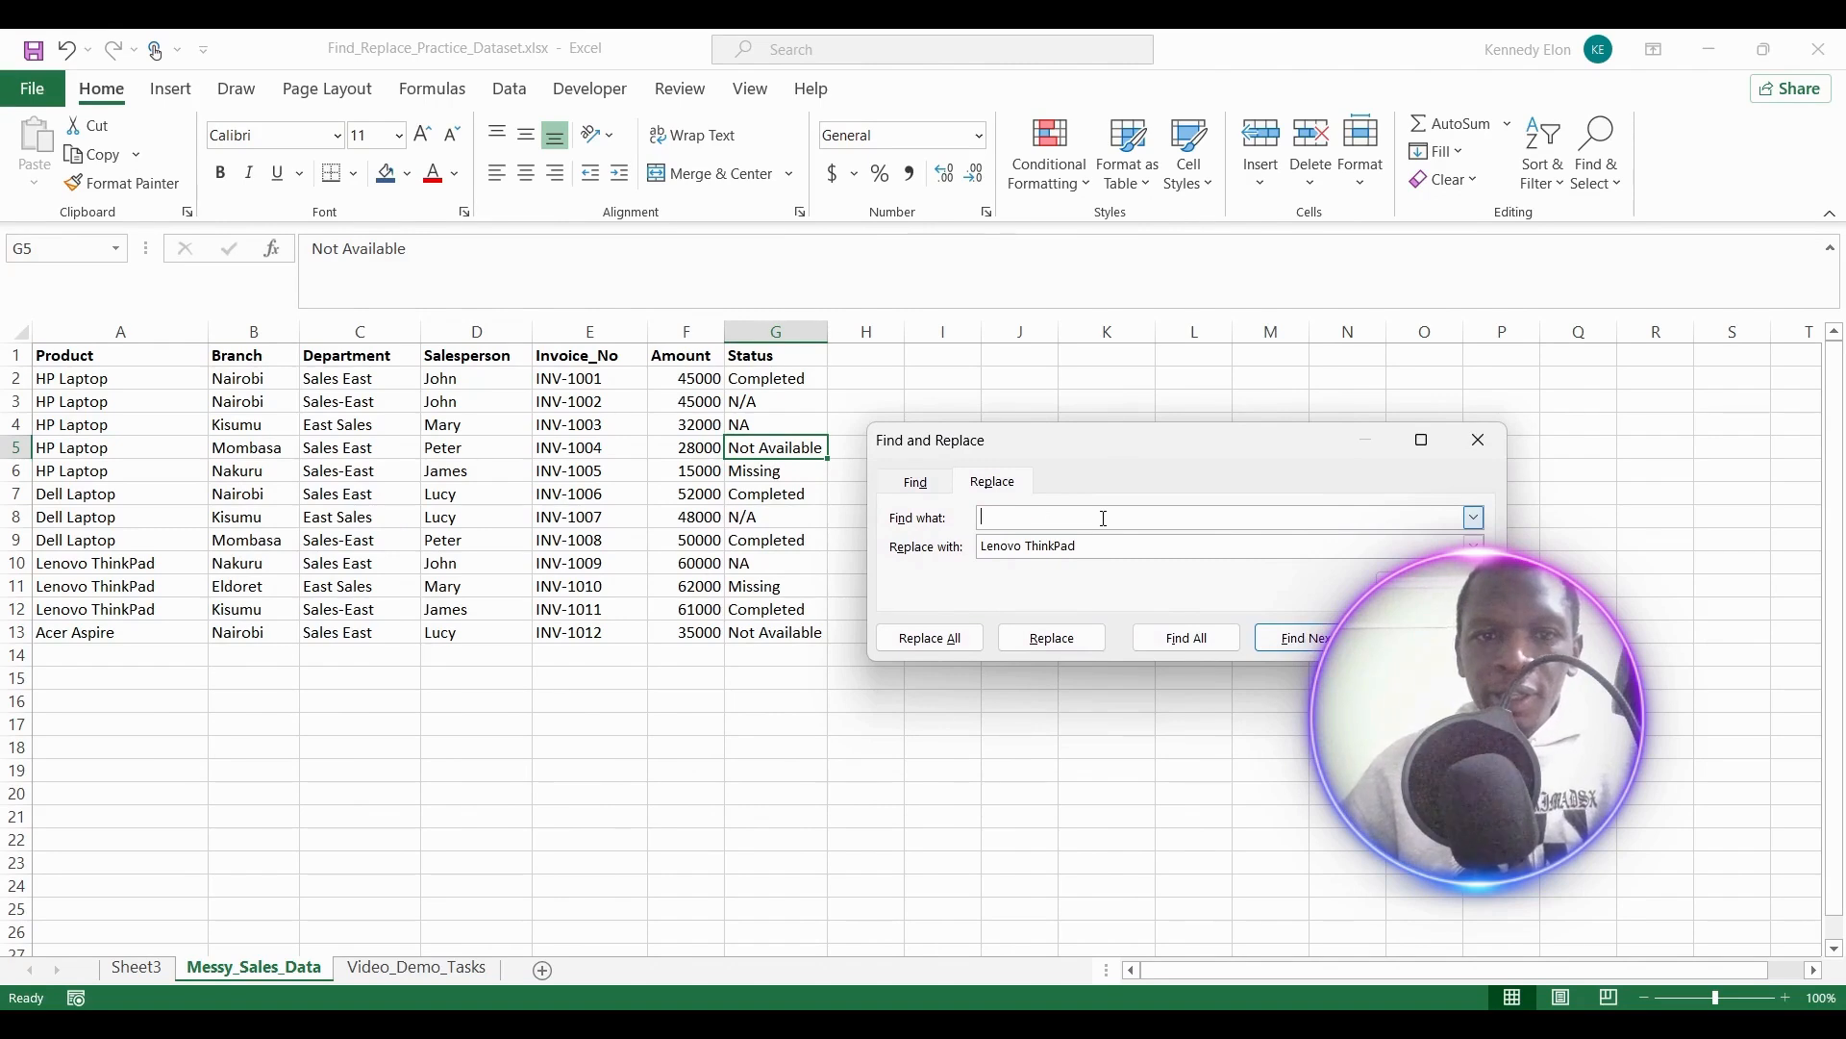
{"action": "type", "text": "N/A"}
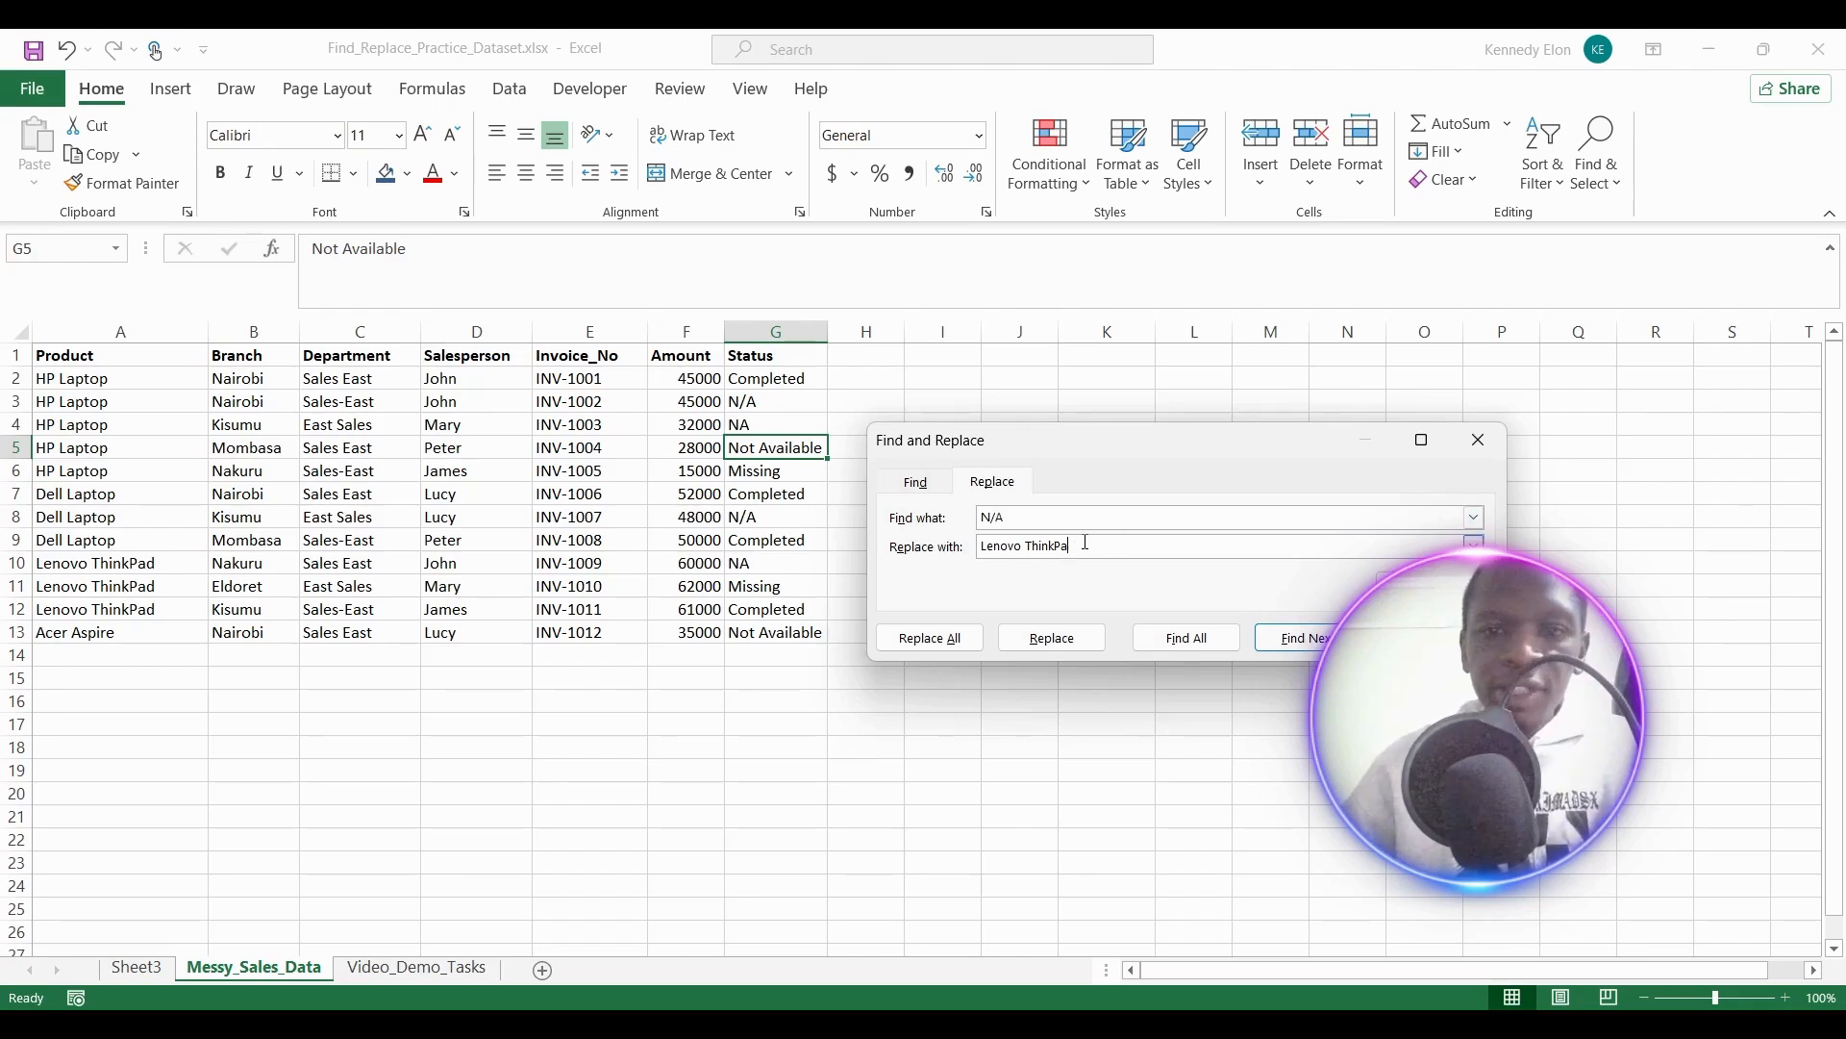
Set the replacement text to Unknown and replace all N/A entries.
{"action": "key", "text": "BackSpace"}
{"action": "key", "text": "BackSpace"}
{"action": "key", "text": "BackSpace"}
{"action": "key", "text": "BackSpace"}
{"action": "key", "text": "BackSpace"}
{"action": "key", "text": "BackSpace"}
{"action": "key", "text": "BackSpace"}
{"action": "key", "text": "BackSpace"}
{"action": "key", "text": "BackSpace"}
{"action": "key", "text": "BackSpace"}
{"action": "key", "text": "BackSpace"}
{"action": "key", "text": "BackSpace"}
{"action": "key", "text": "BackSpace"}
{"action": "key", "text": "BackSpace"}
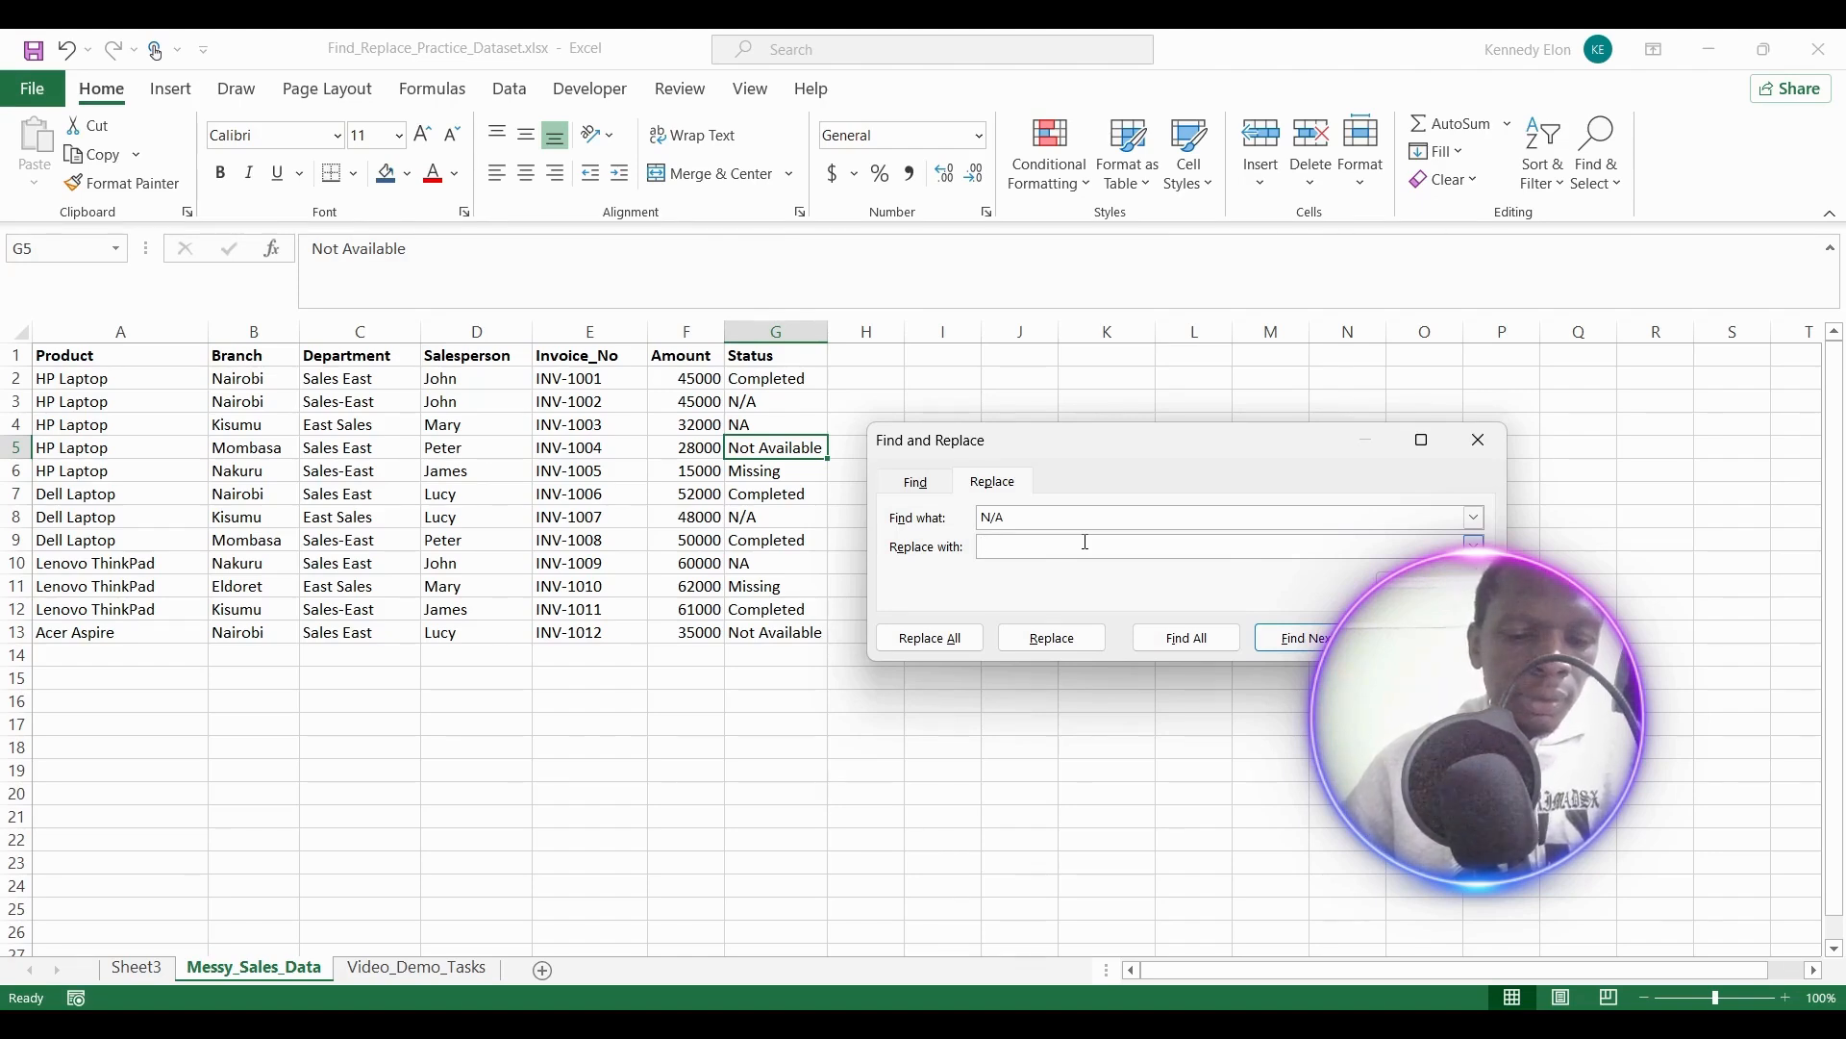
{"action": "type", "text": "Unk"}
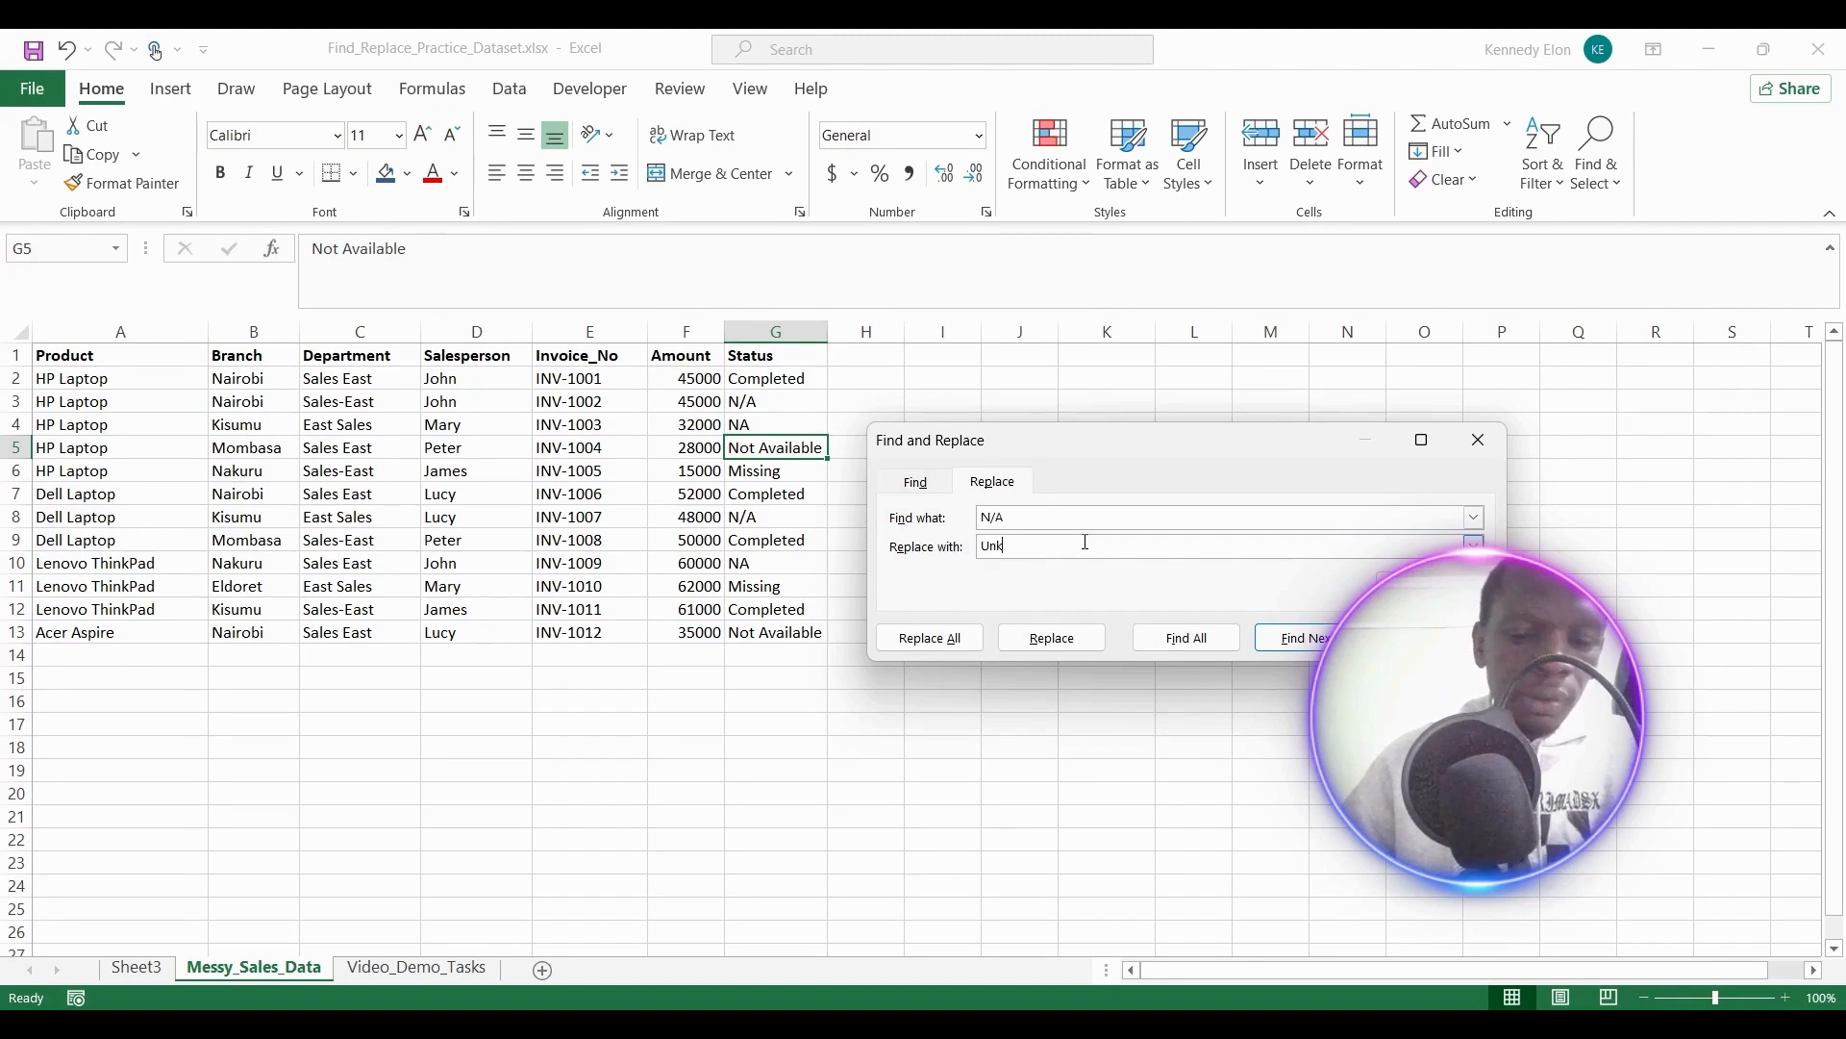
{"action": "type", "text": "nown"}
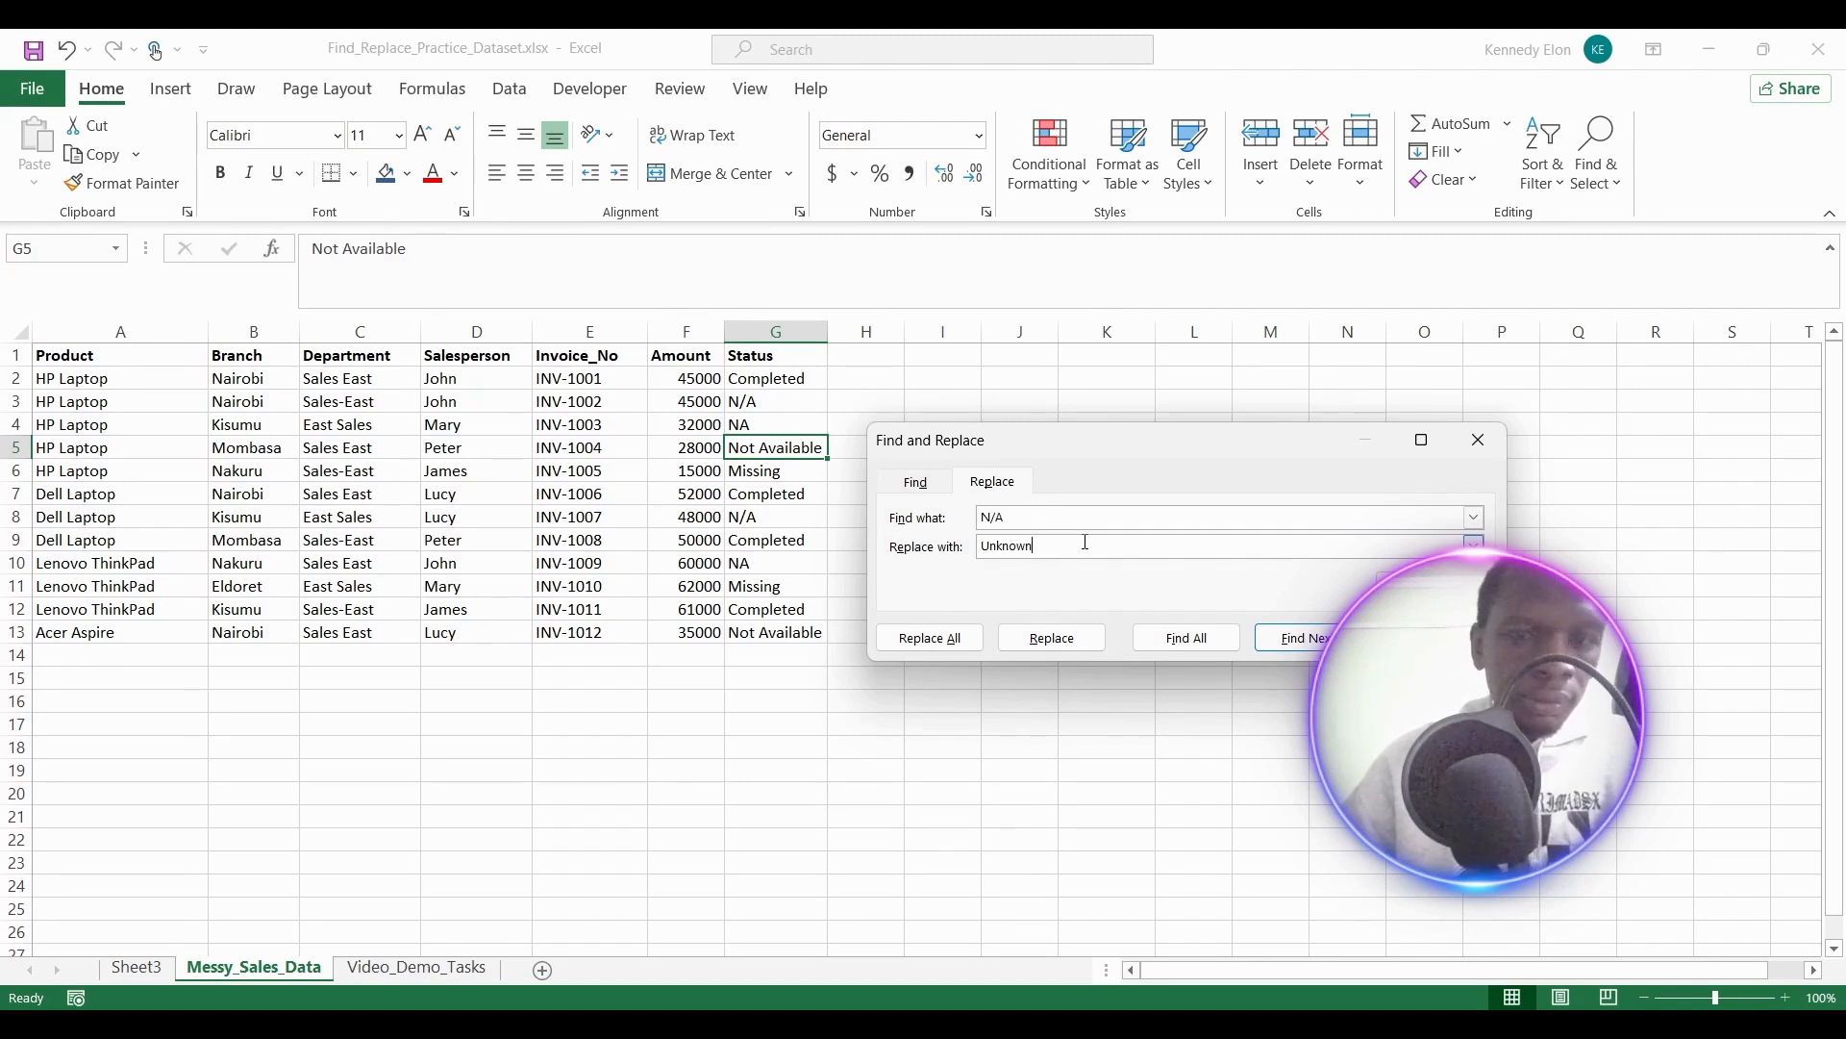
{"action": "left_click", "coordinate": [940, 642]}
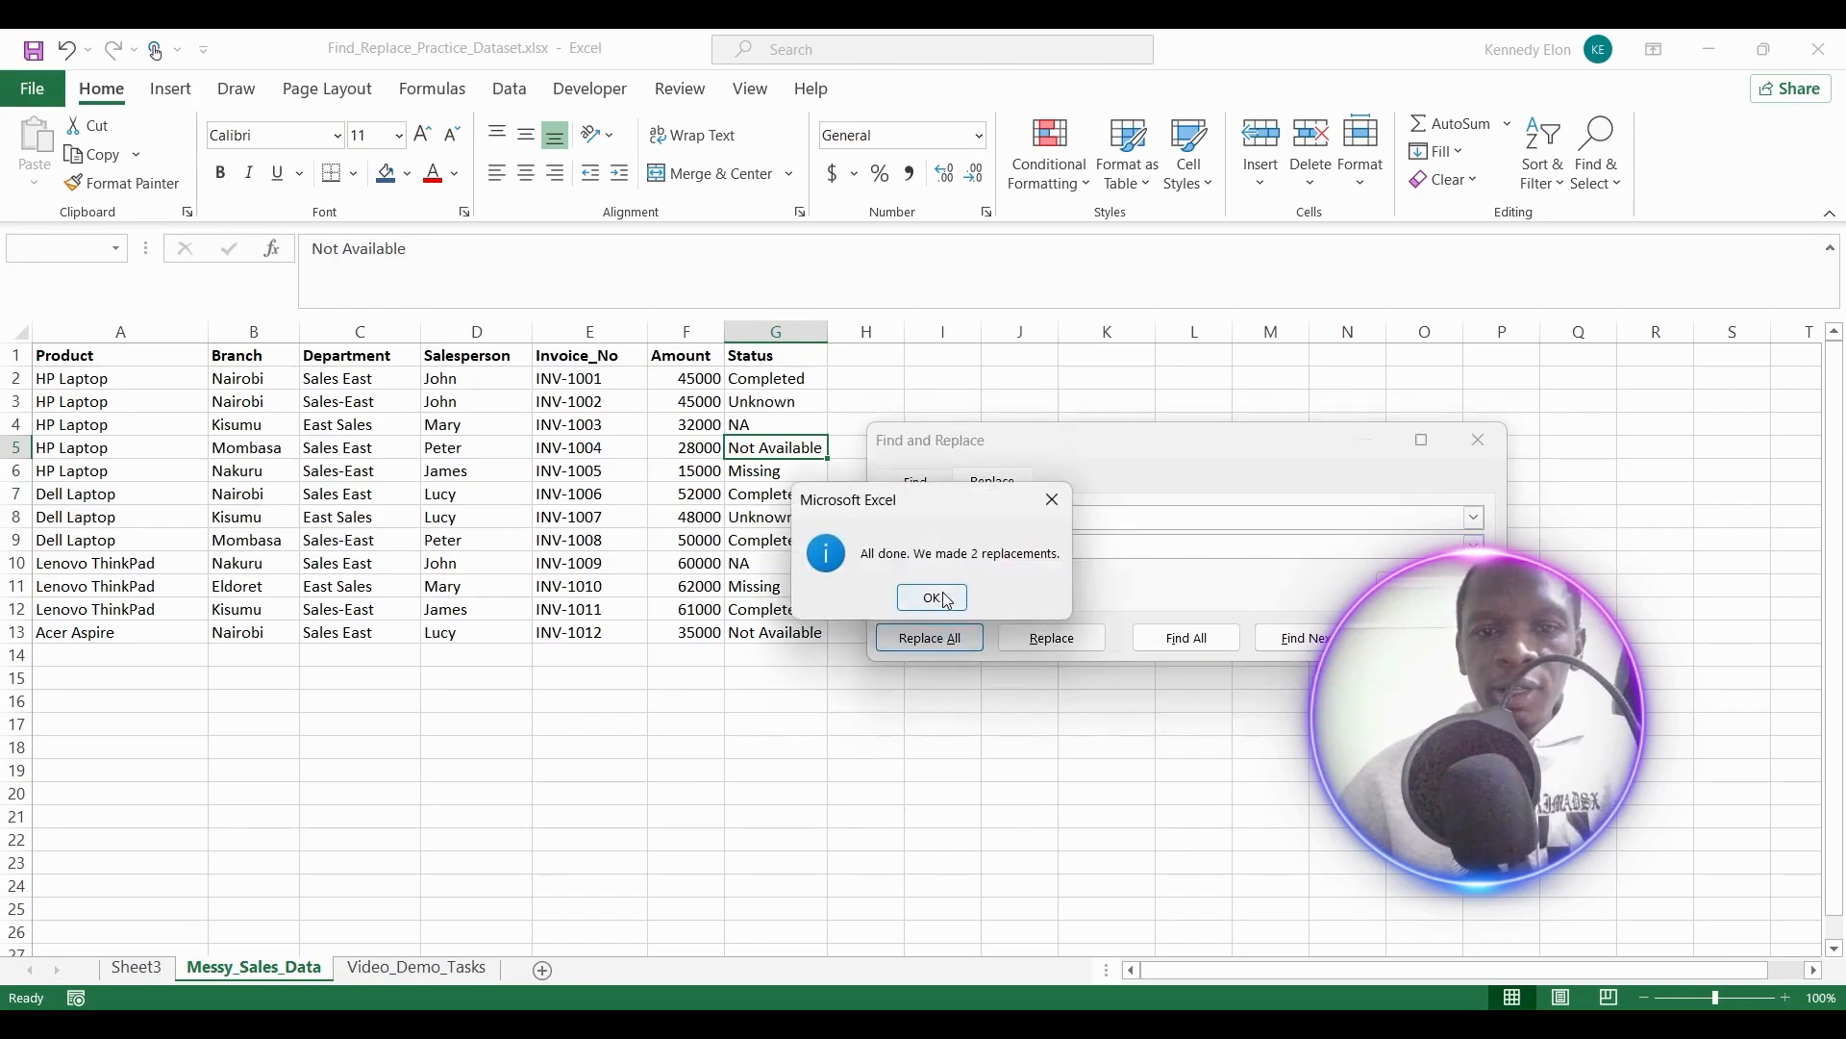
{"action": "left_click", "coordinate": [945, 598]}
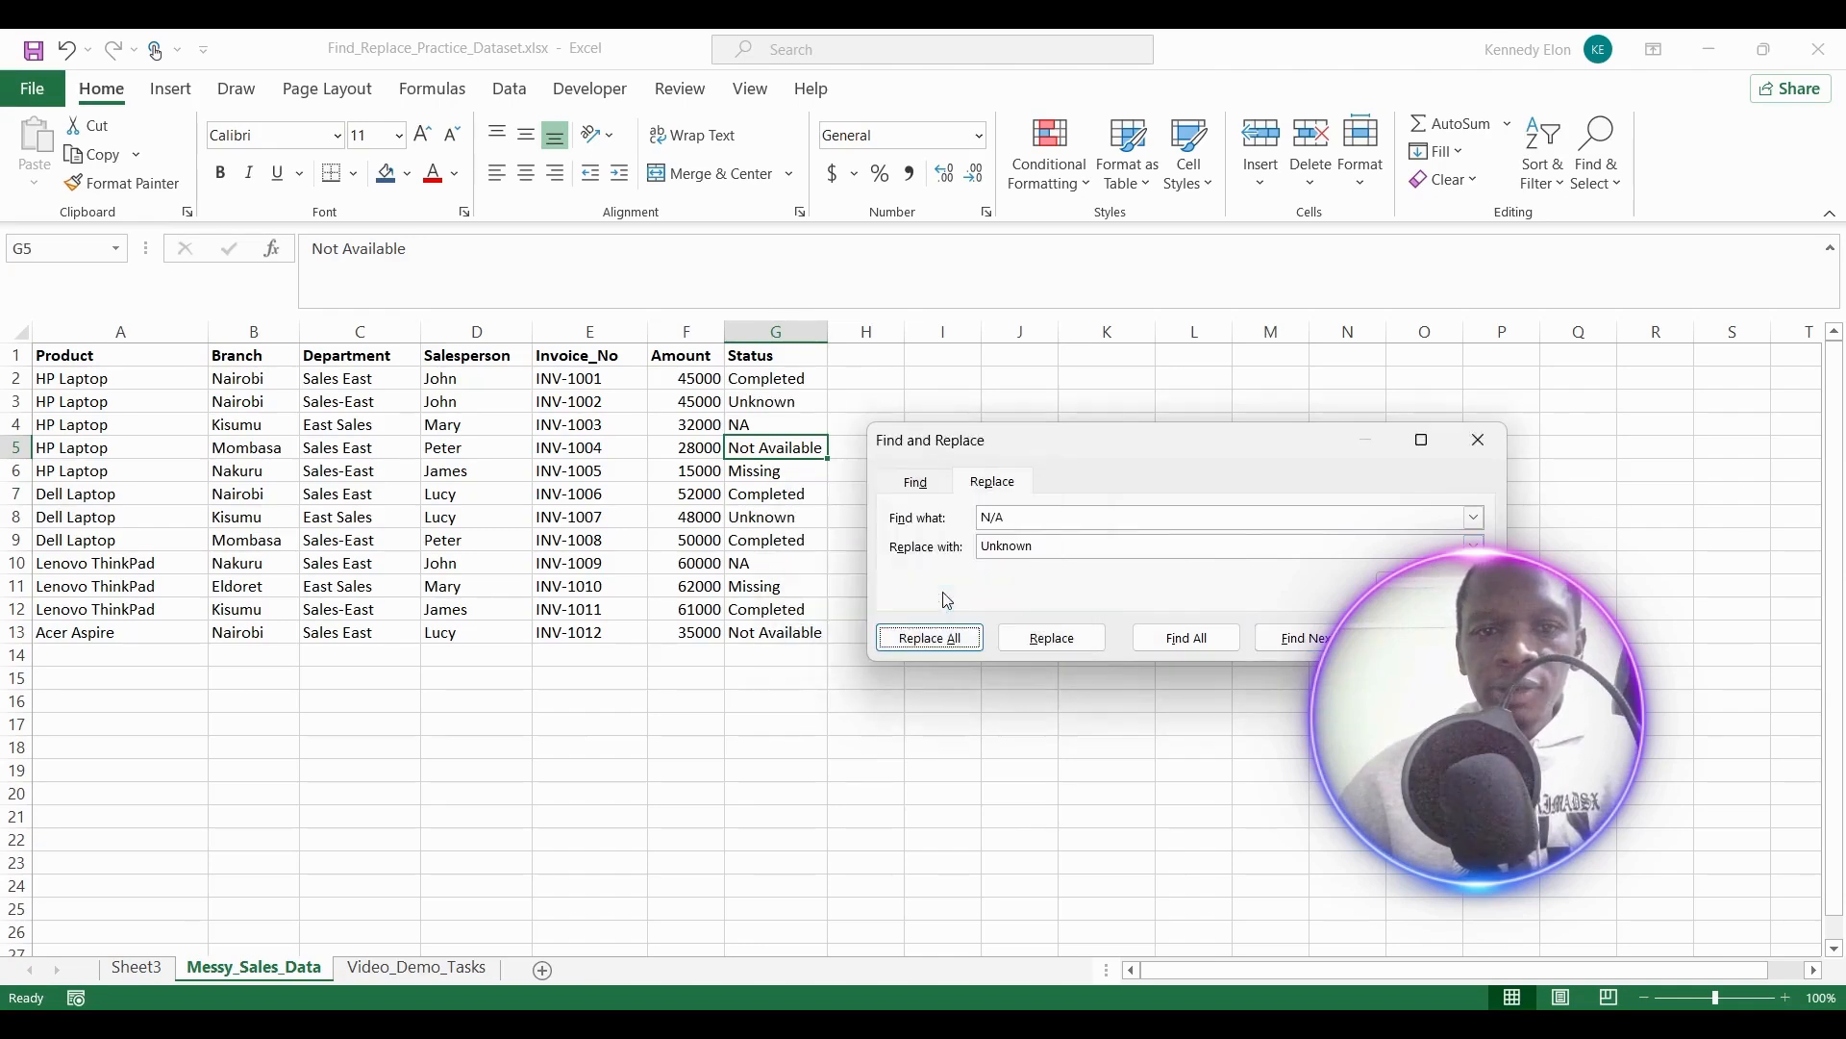
Set the search text to Completed, copied from G2.
{"action": "left_click", "coordinate": [795, 379]}
{"action": "left_click", "coordinate": [1037, 517]}
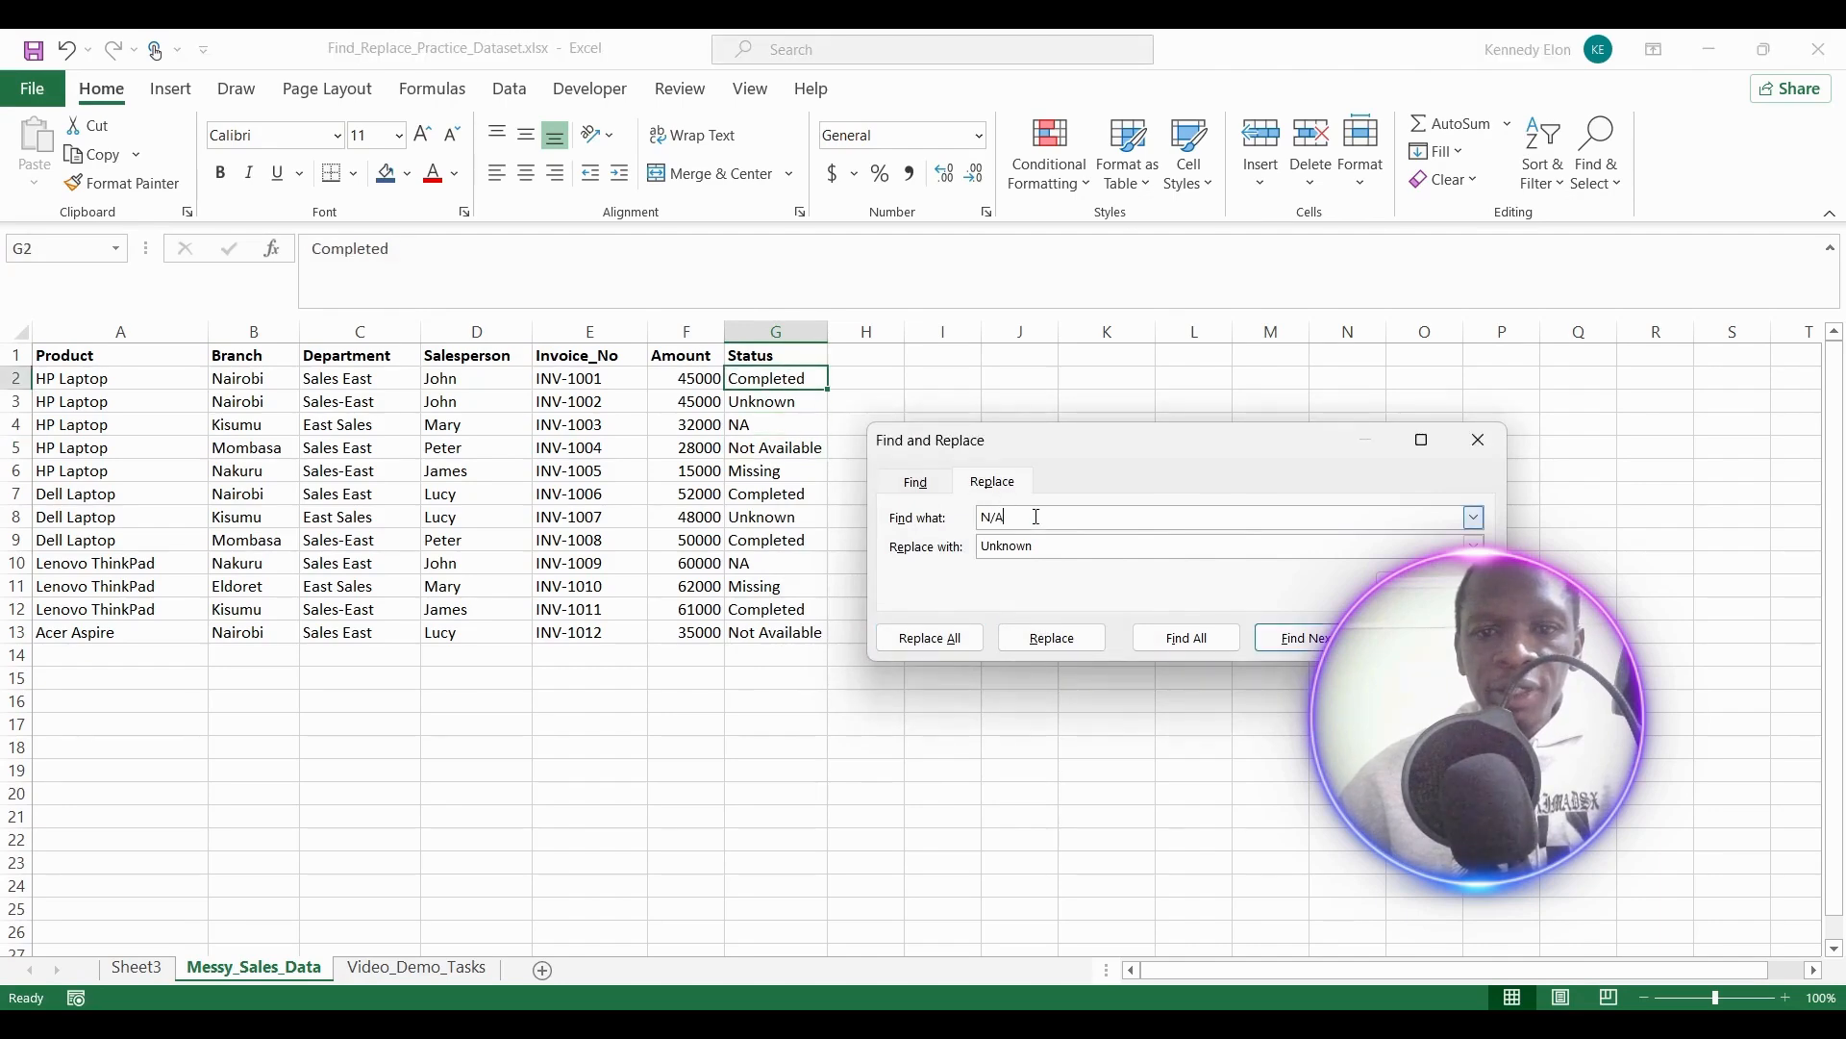
{"action": "left_click", "coordinate": [794, 386]}
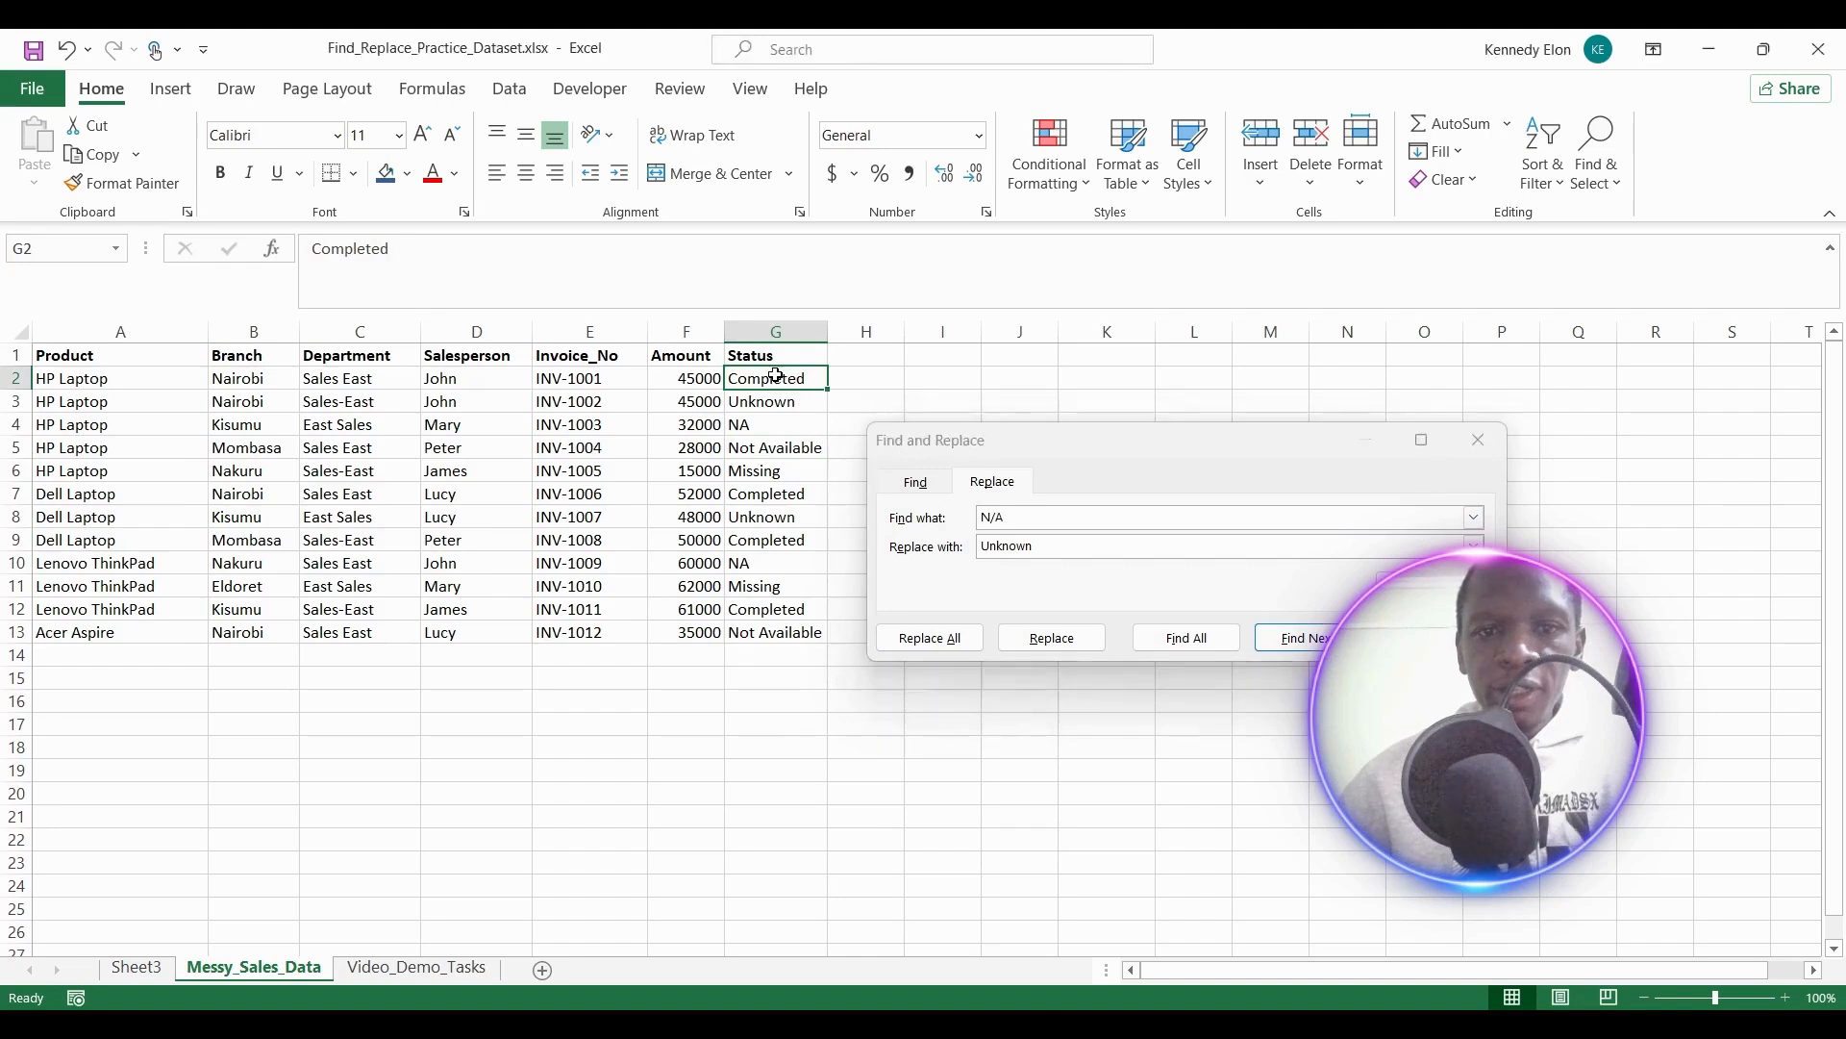
{"action": "right_click", "coordinate": [782, 368]}
{"action": "left_click", "coordinate": [843, 371]}
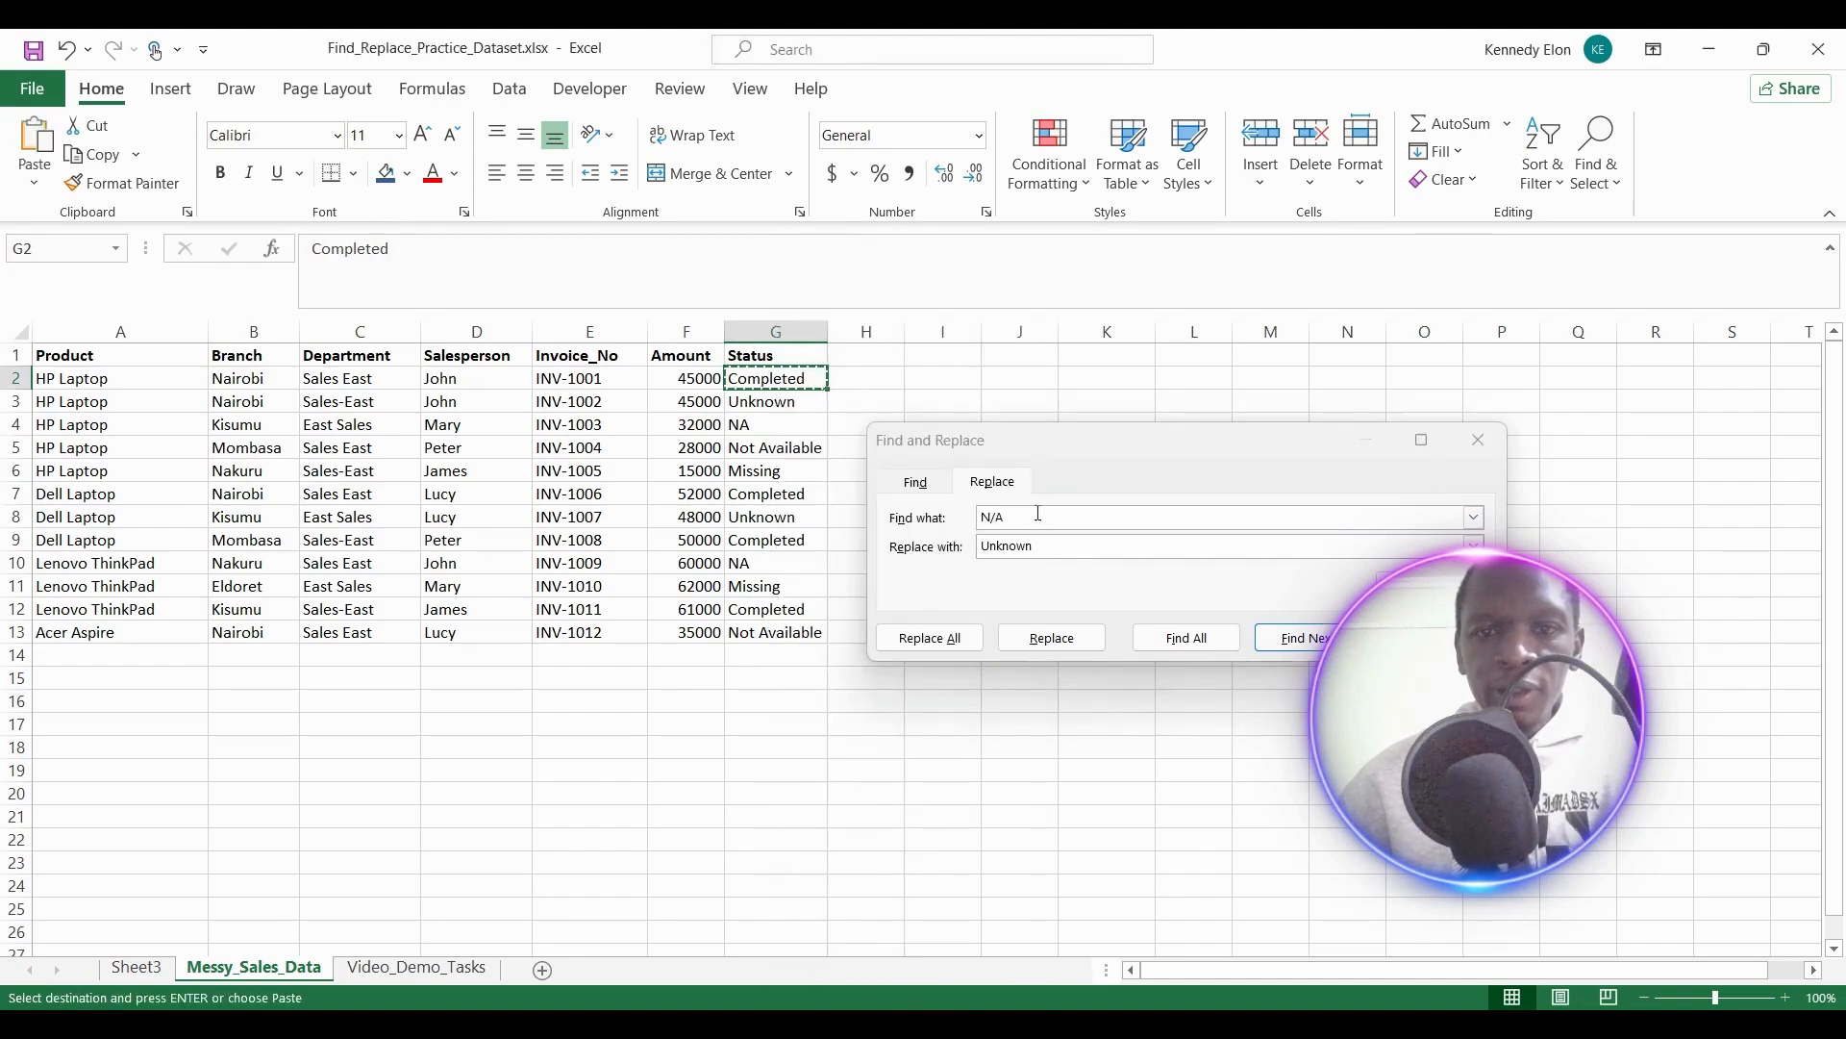
{"action": "left_click", "coordinate": [1000, 517]}
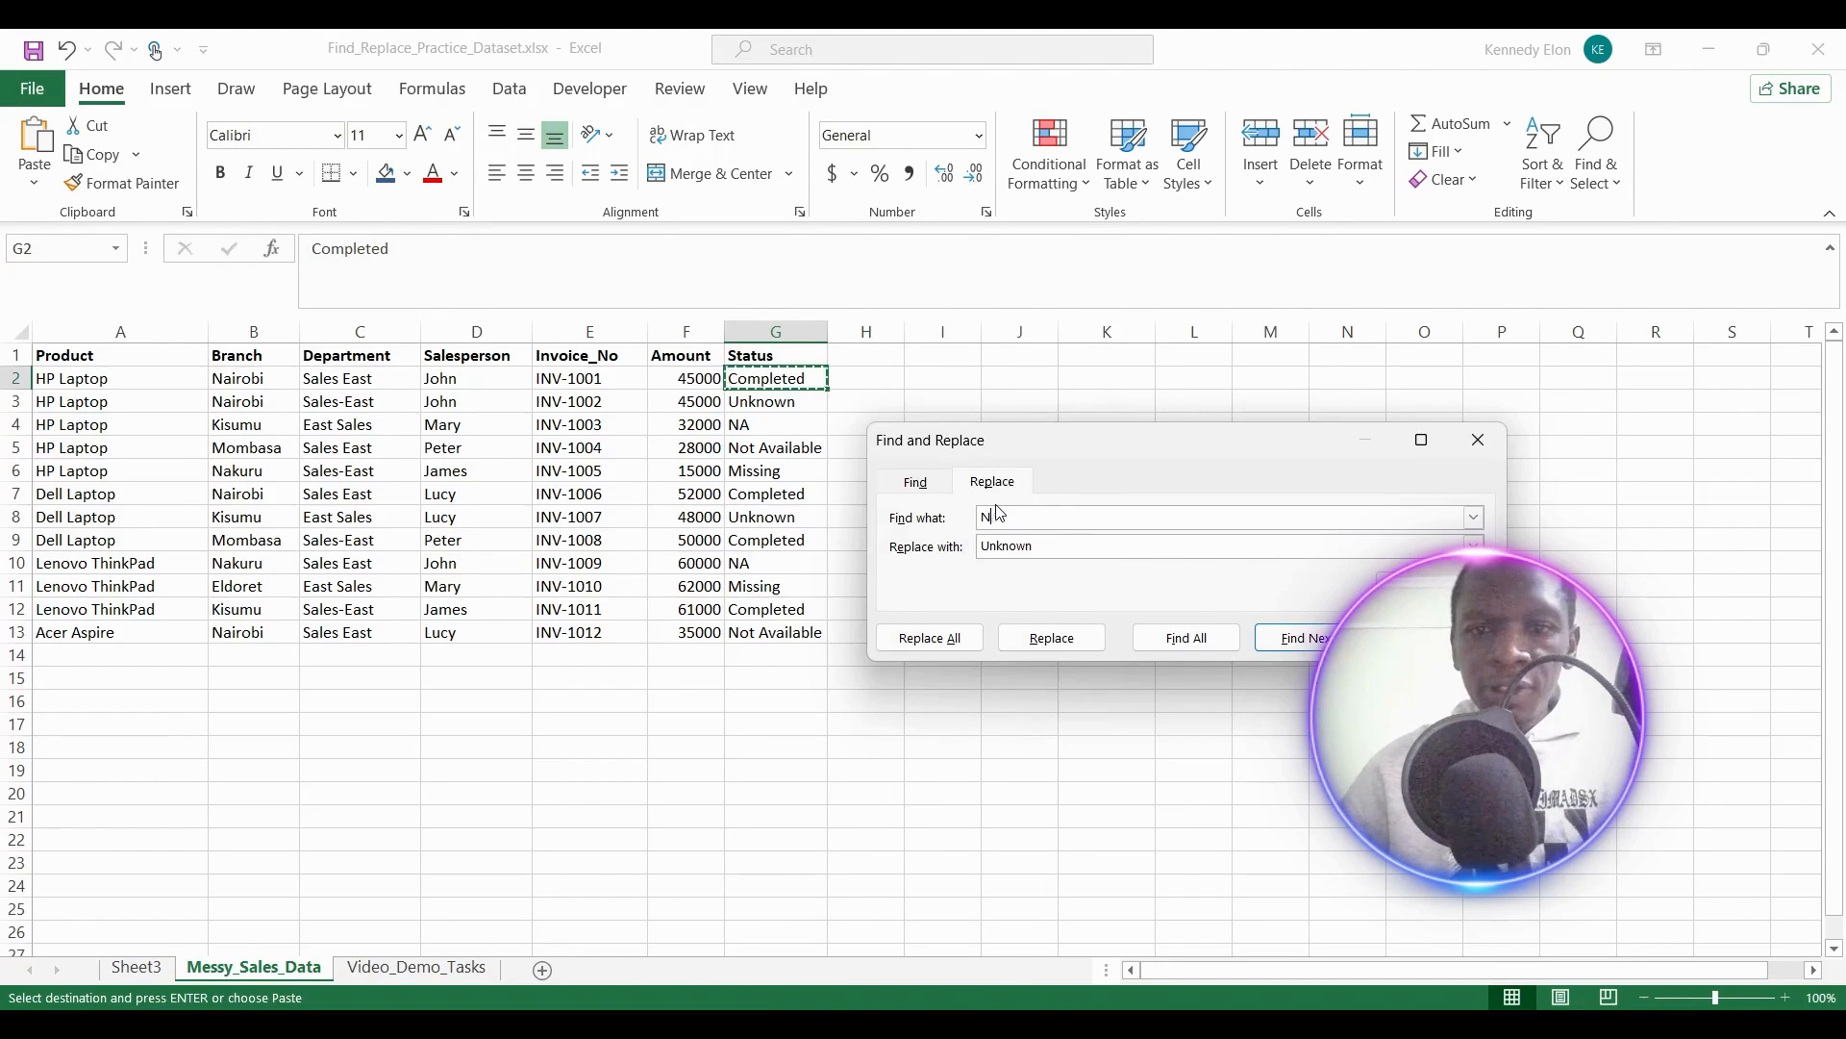
{"action": "key", "text": "BackSpace"}
{"action": "key", "text": "BackSpace"}
{"action": "key", "text": "BackSpace"}
{"action": "key", "text": "ctrl+v"}
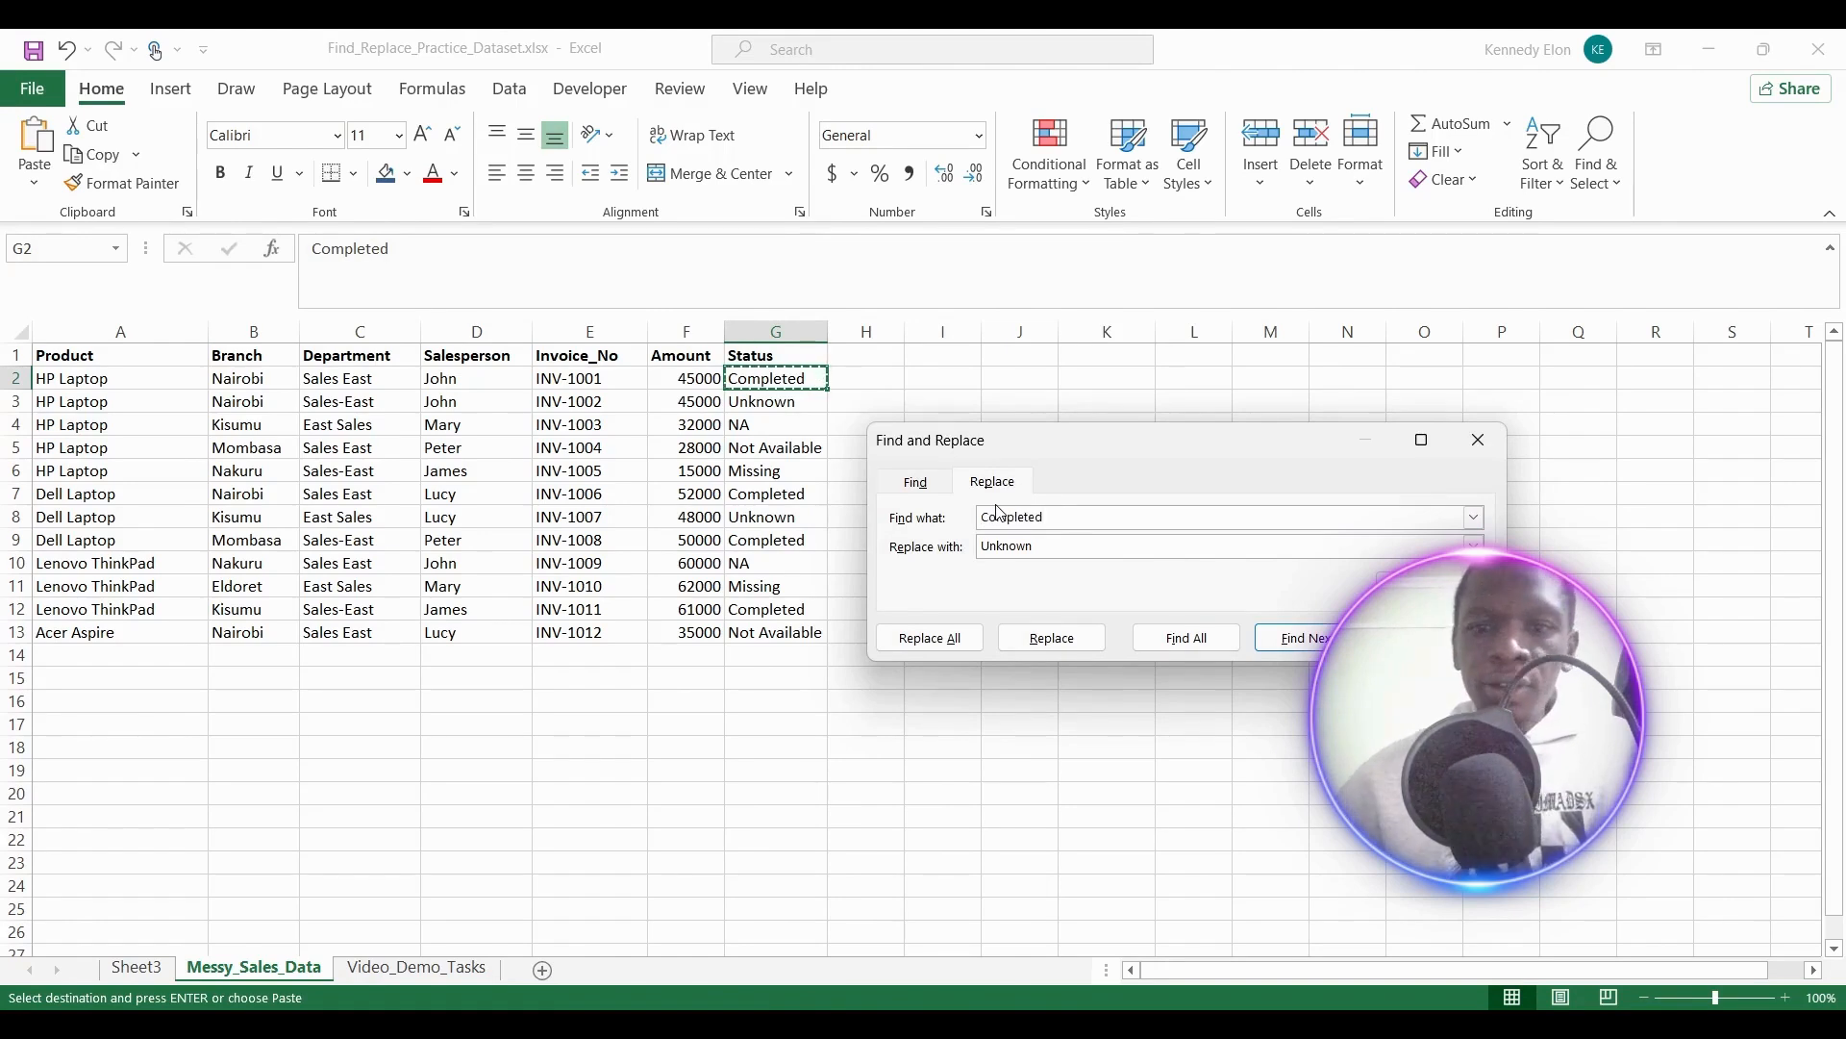
Replace all Completed entries in the Status column with Unknown.
{"action": "left_click", "coordinate": [1033, 546]}
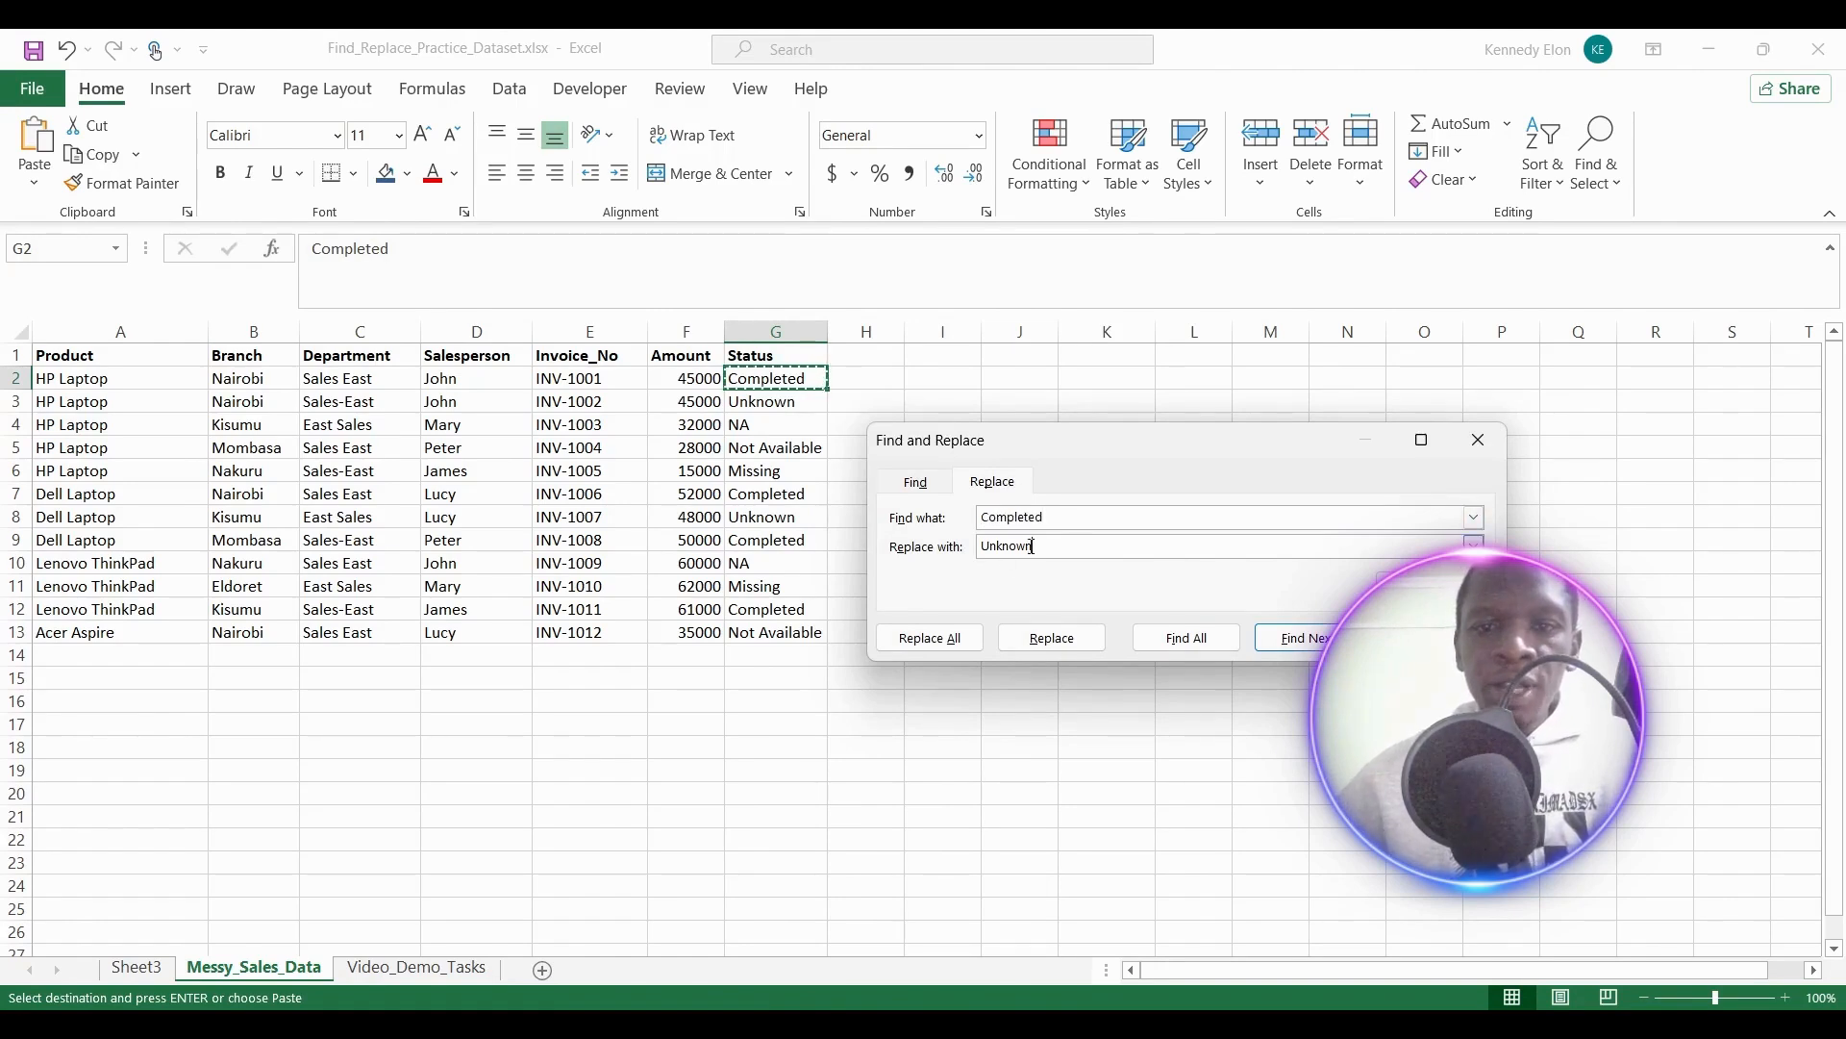
{"action": "left_click", "coordinate": [943, 639]}
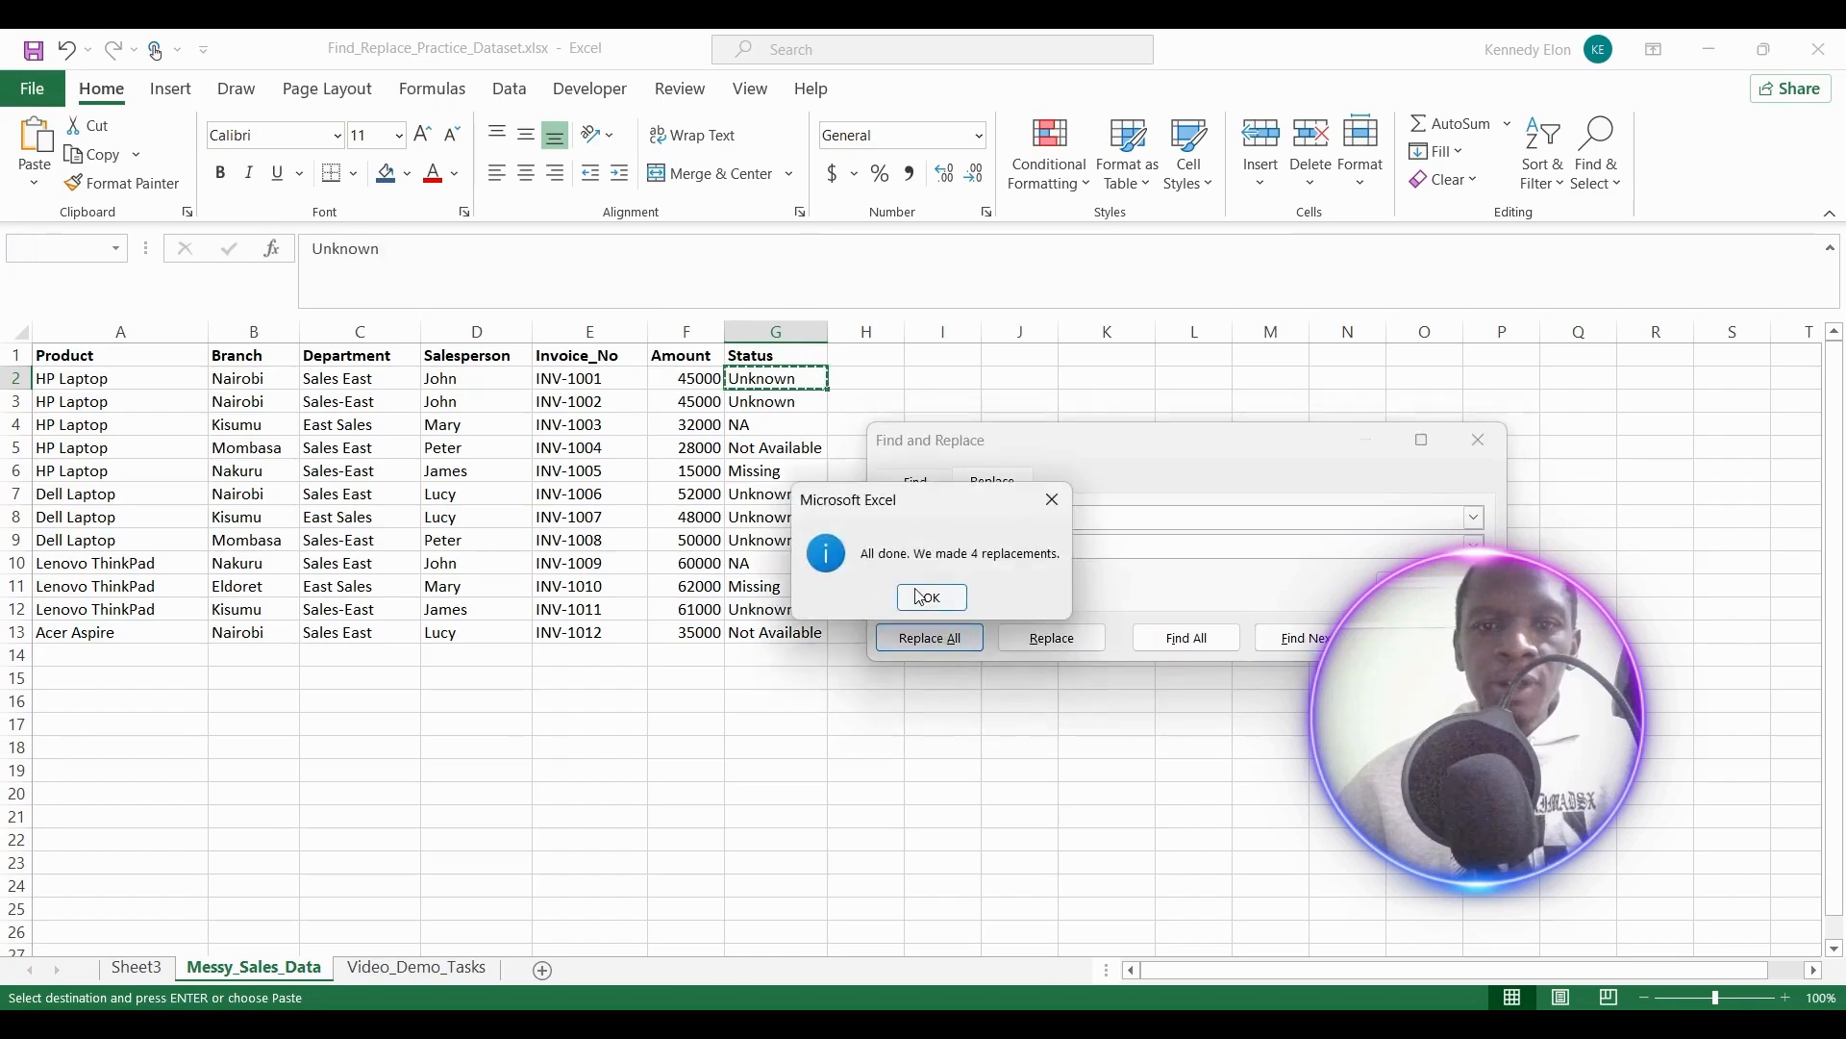
{"action": "left_click", "coordinate": [923, 596]}
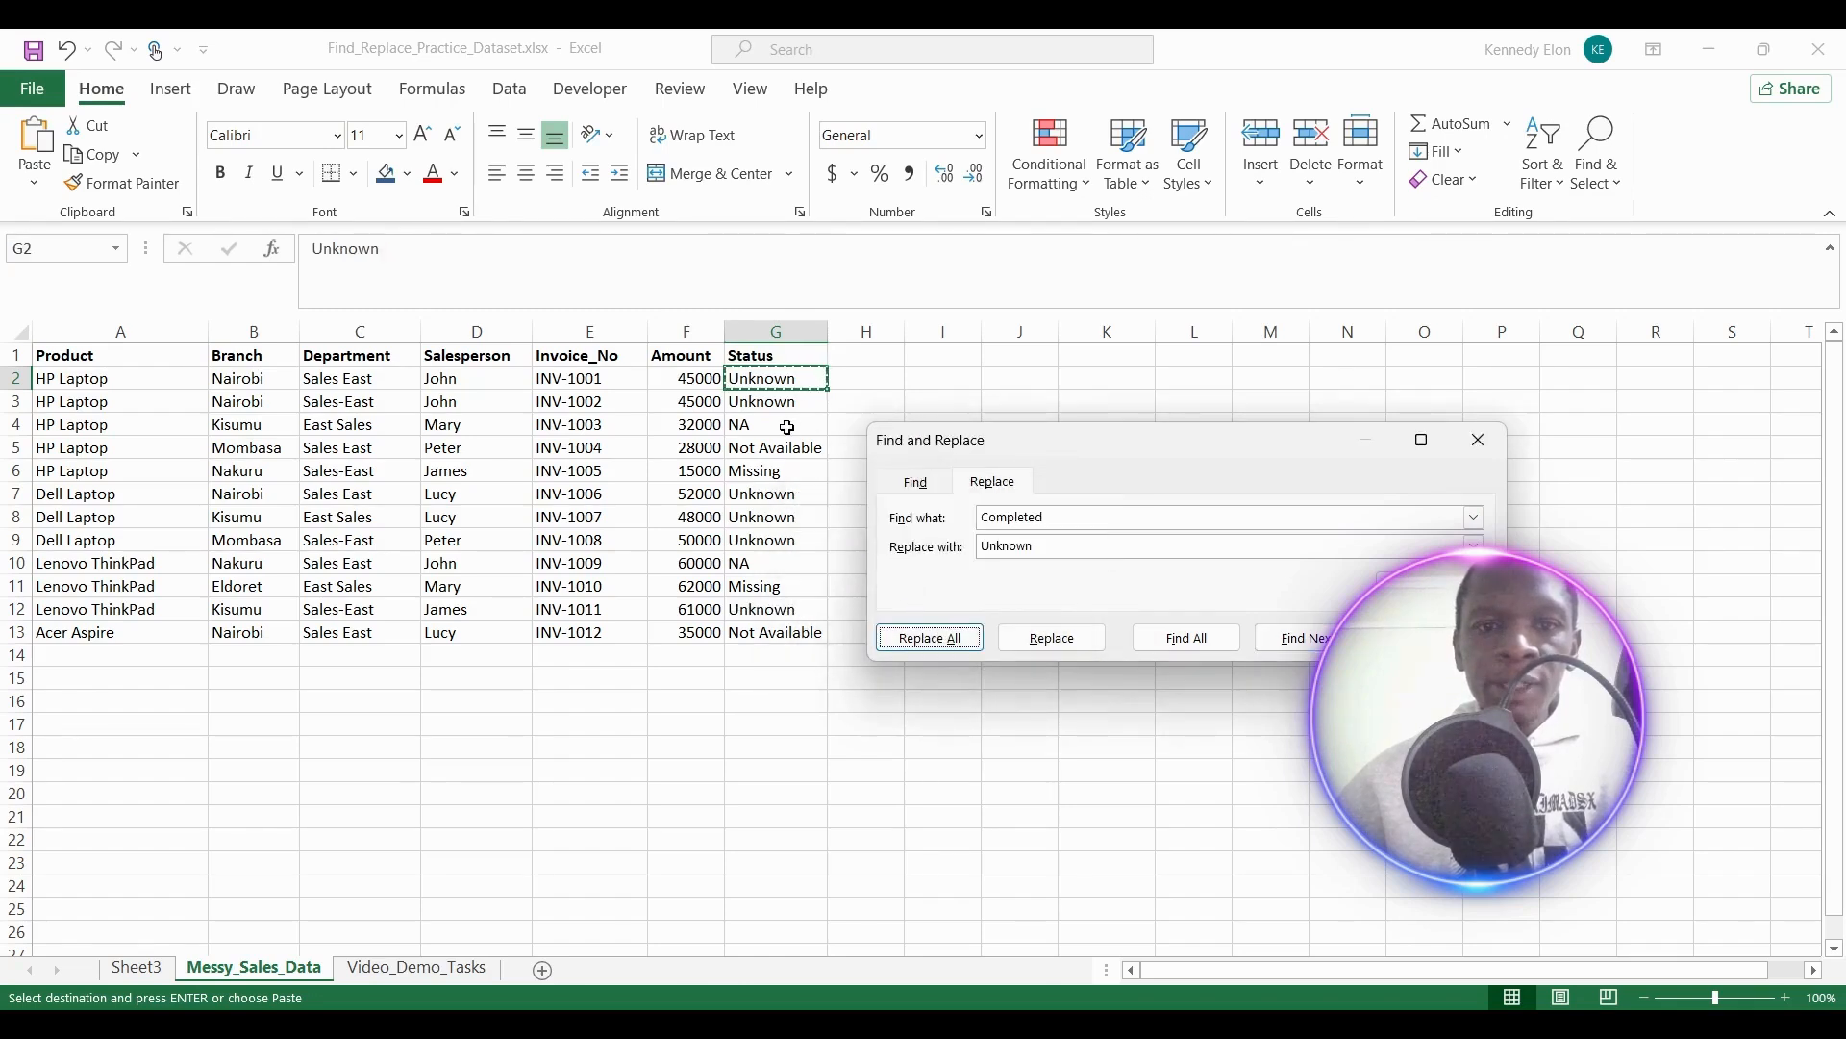
Replace all occurrences of NA, copied from G4, with Unknown.
{"action": "left_click", "coordinate": [787, 427]}
{"action": "right_click", "coordinate": [787, 427]}
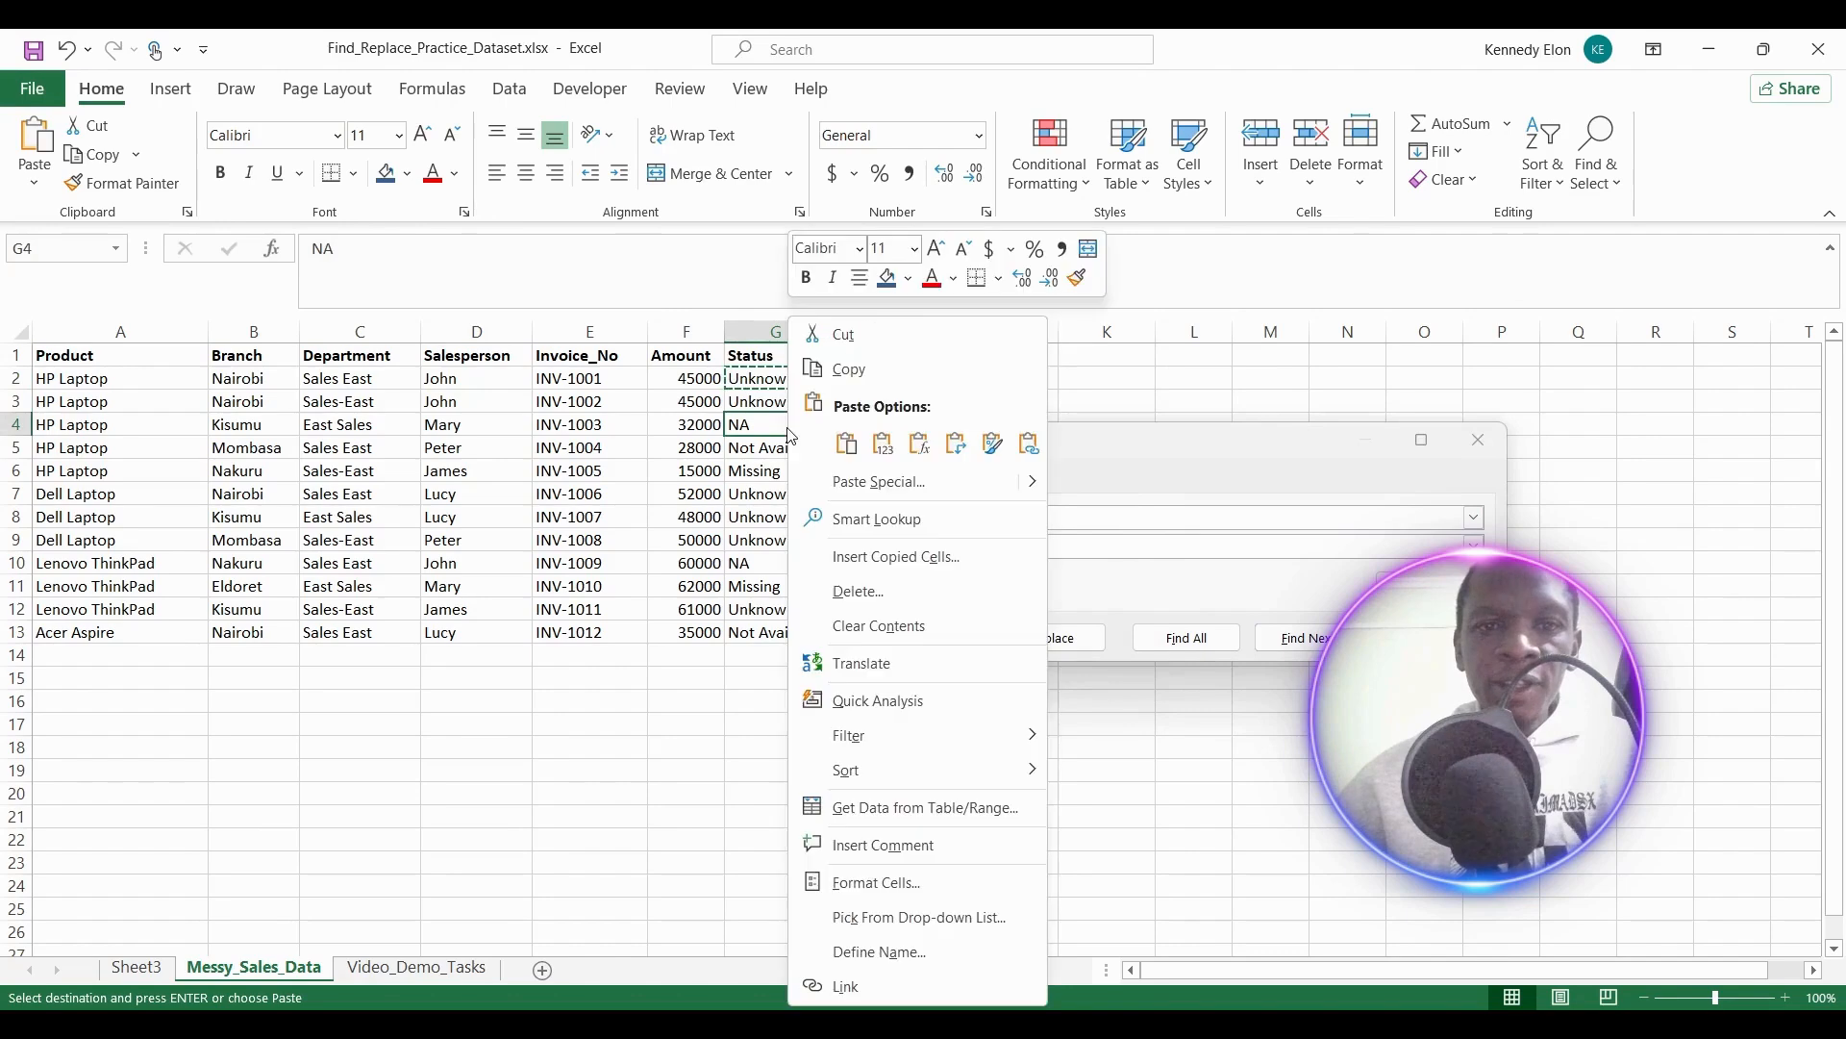
{"action": "left_click", "coordinate": [847, 369]}
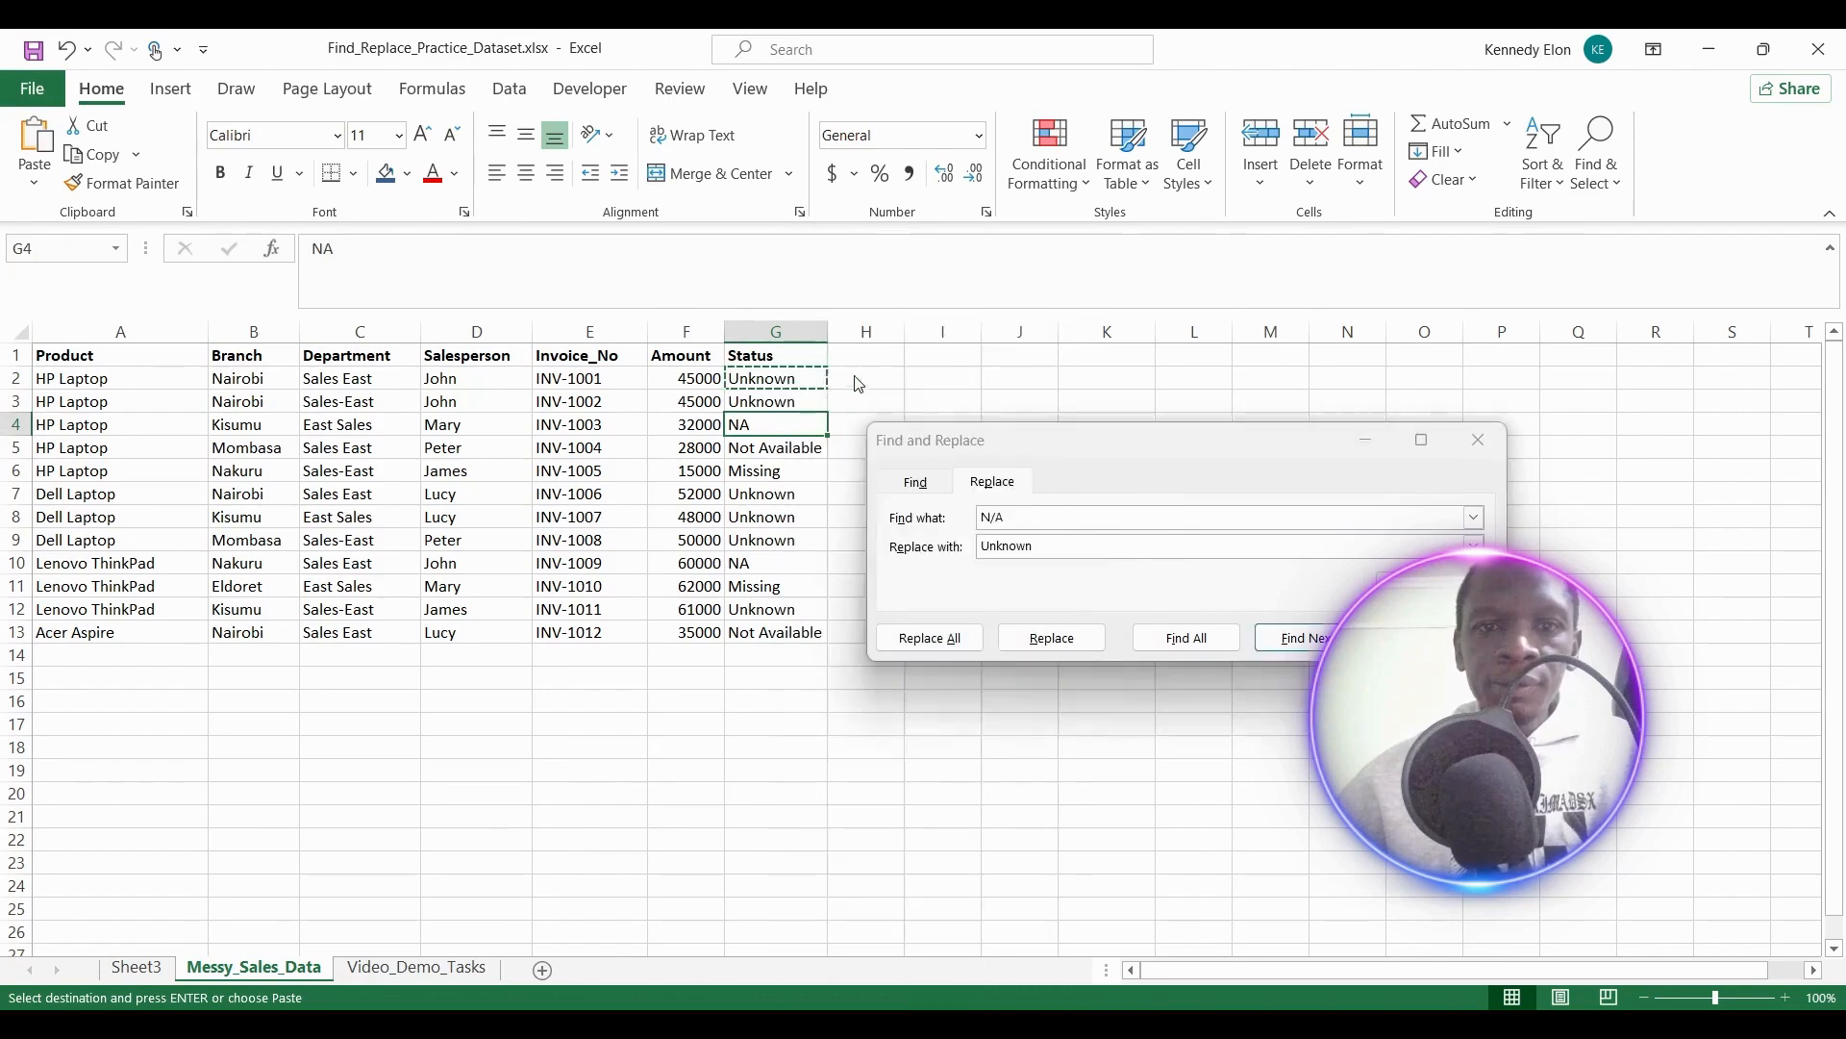
{"action": "left_click", "coordinate": [1064, 515]}
{"action": "key", "text": "BackSpace"}
{"action": "key", "text": "BackSpace"}
{"action": "key", "text": "BackSpace"}
{"action": "key", "text": "BackSpace"}
{"action": "key", "text": "BackSpace"}
{"action": "key", "text": "BackSpace"}
{"action": "key", "text": "BackSpace"}
{"action": "key", "text": "BackSpace"}
{"action": "key", "text": "BackSpace"}
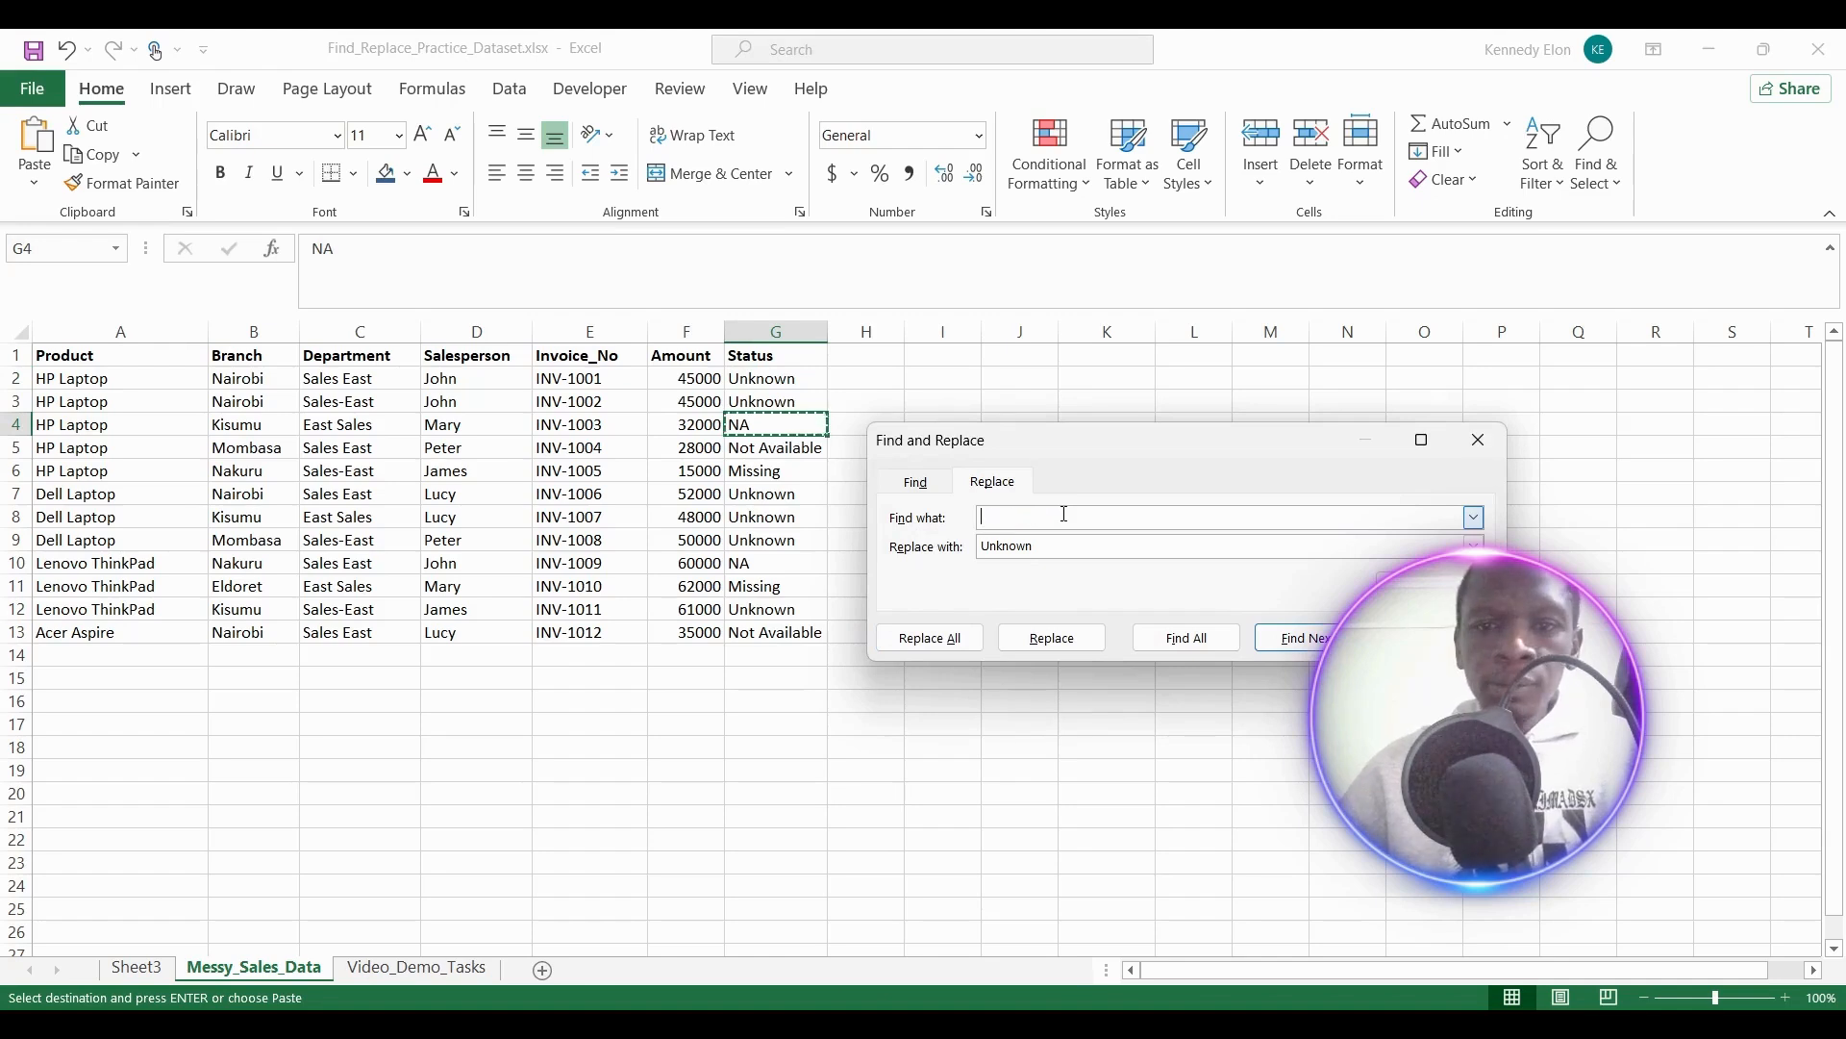
{"action": "right_click", "coordinate": [1064, 515]}
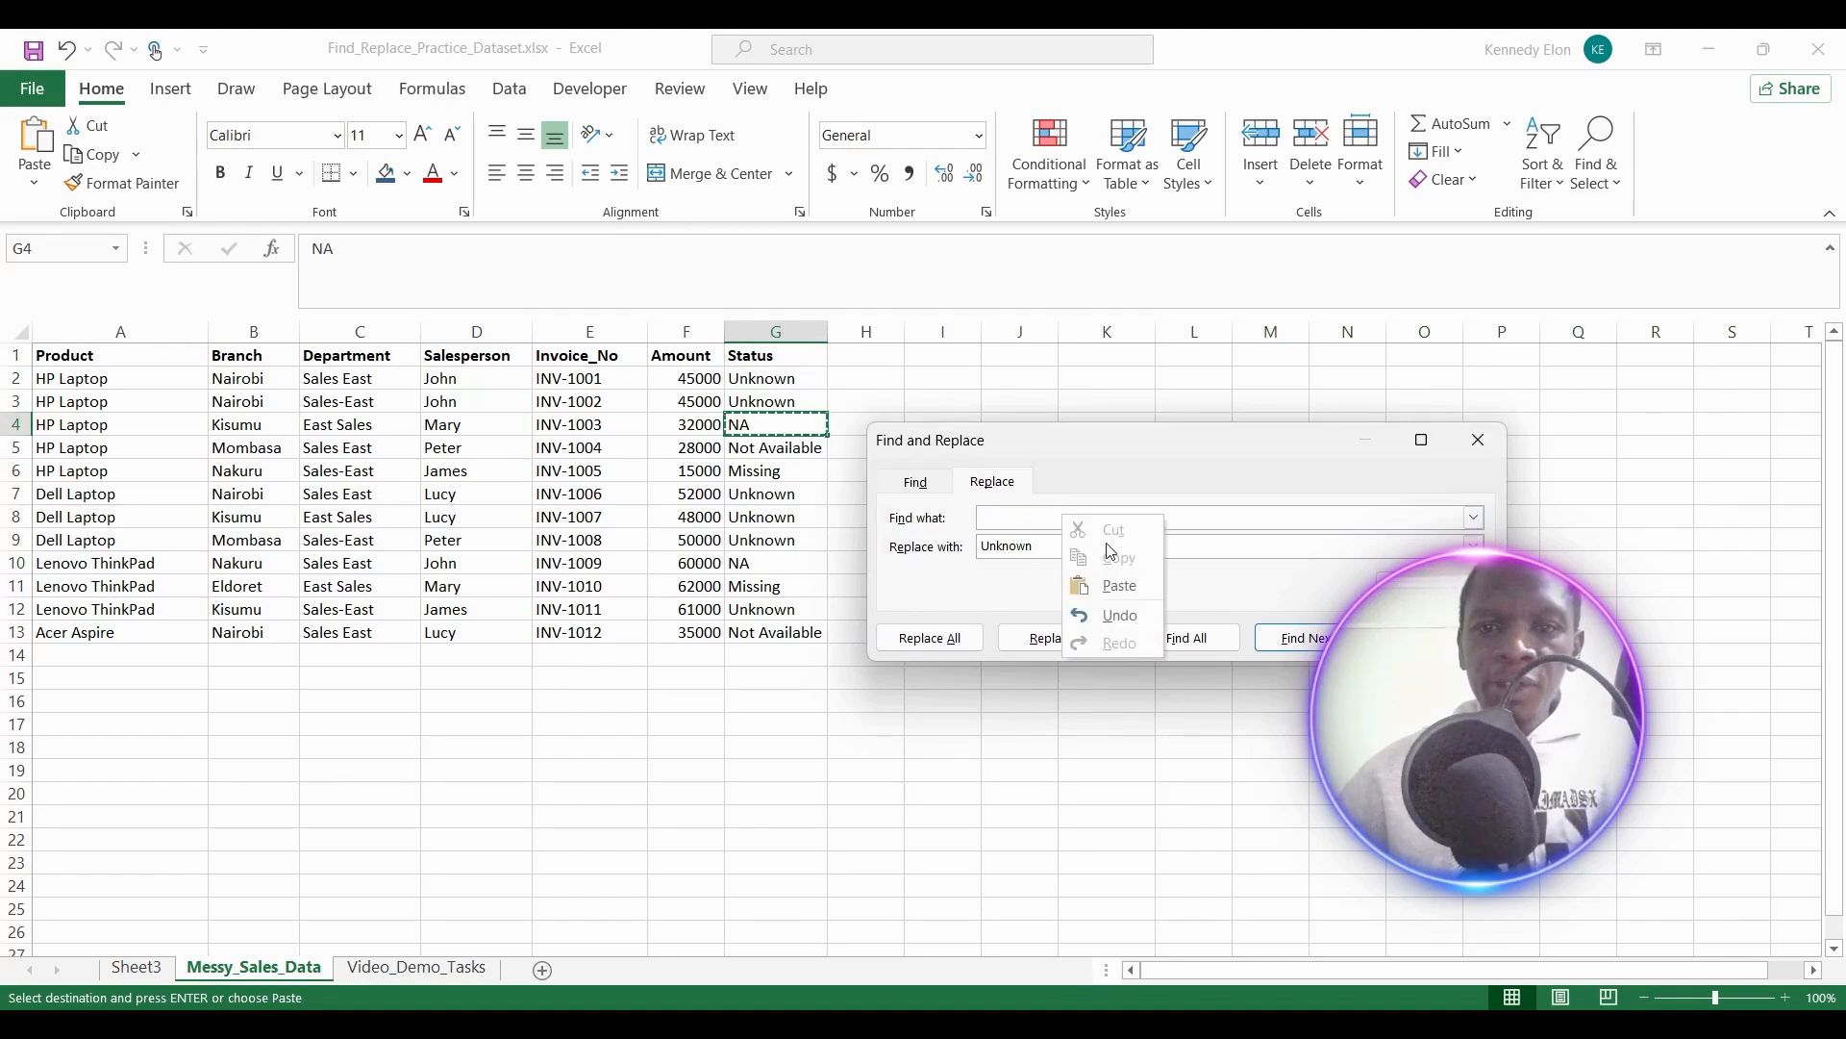
{"action": "left_click", "coordinate": [1110, 586]}
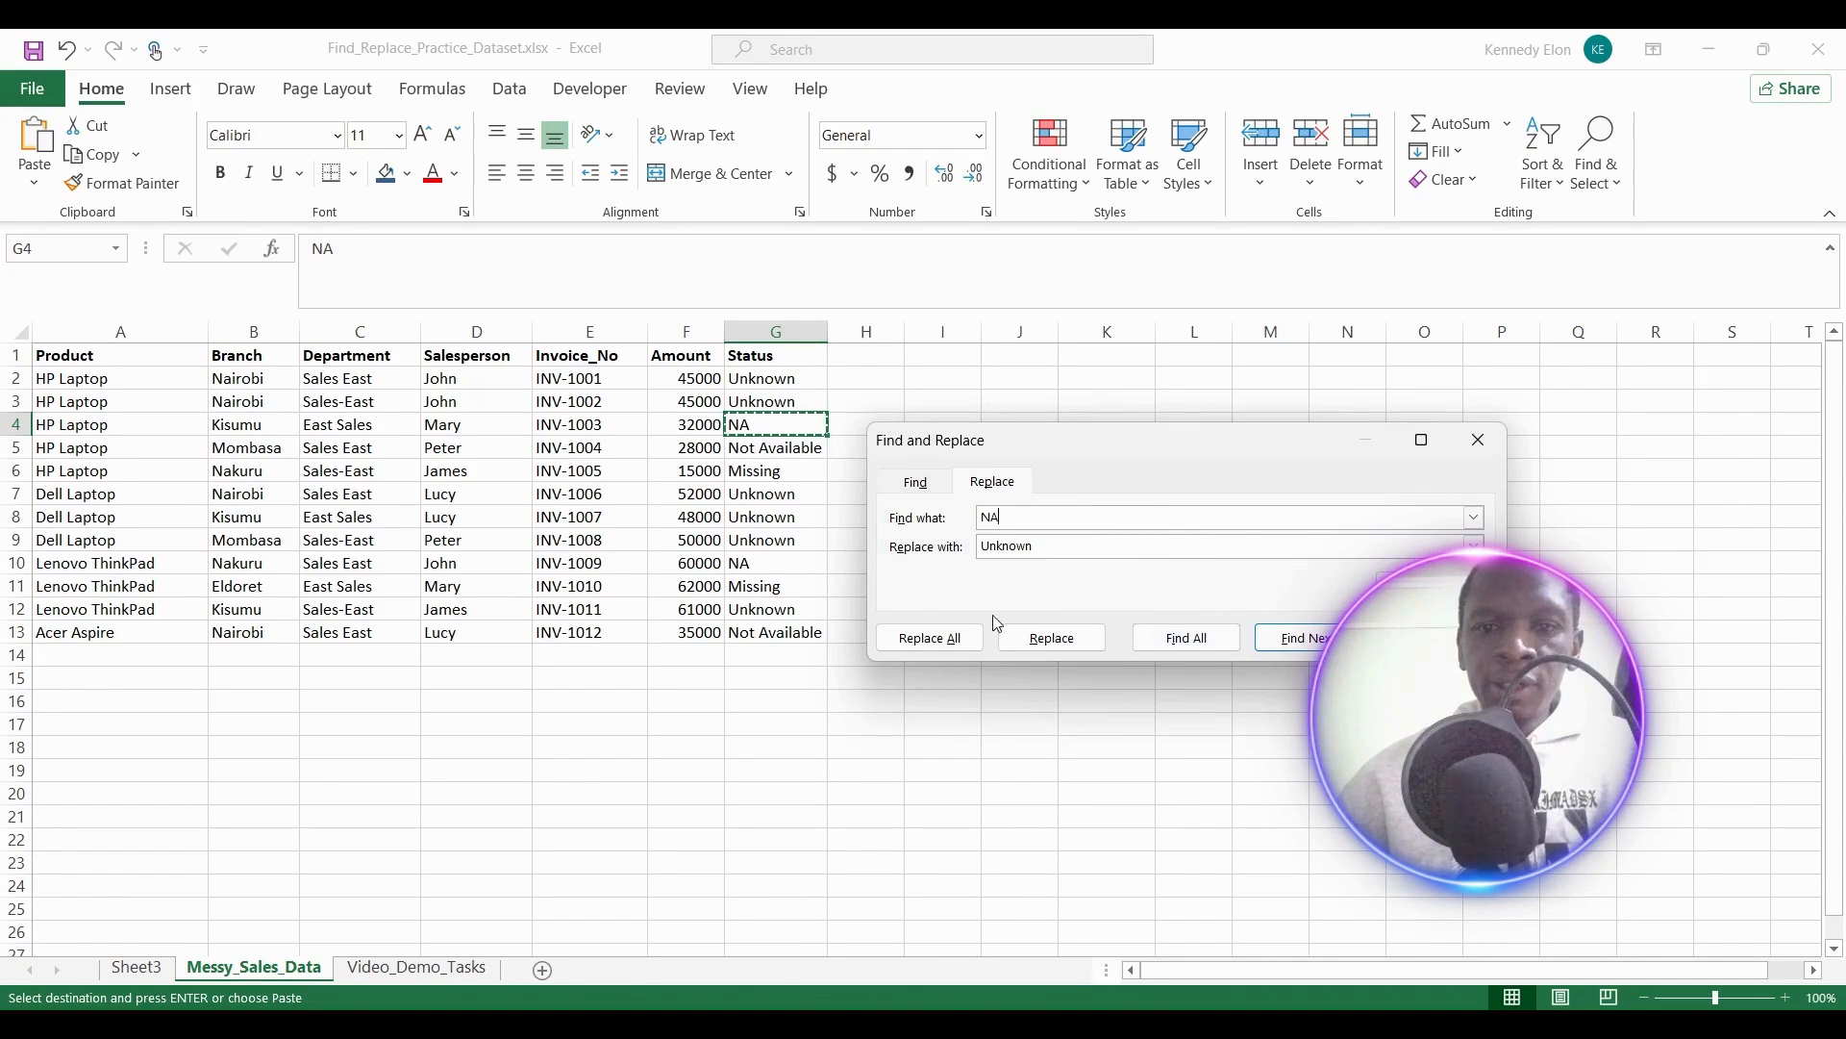
{"action": "left_click", "coordinate": [965, 638]}
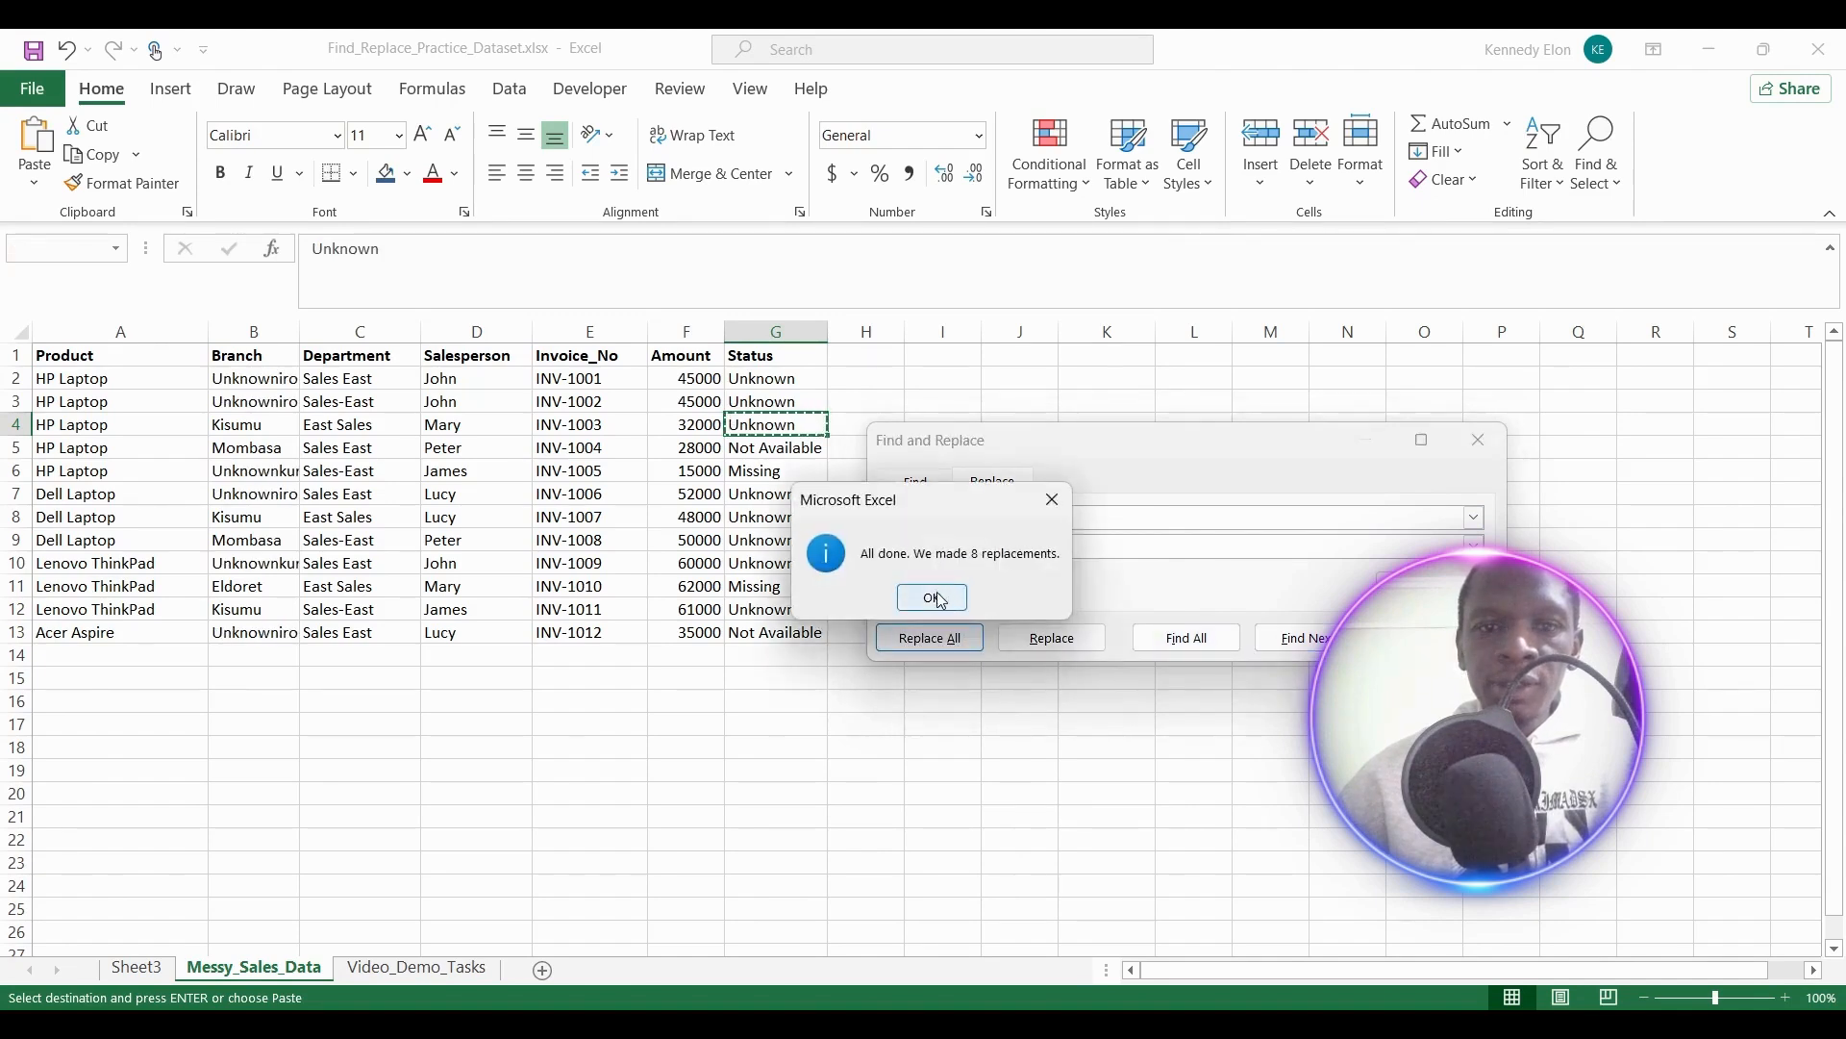
{"action": "left_click", "coordinate": [941, 598]}
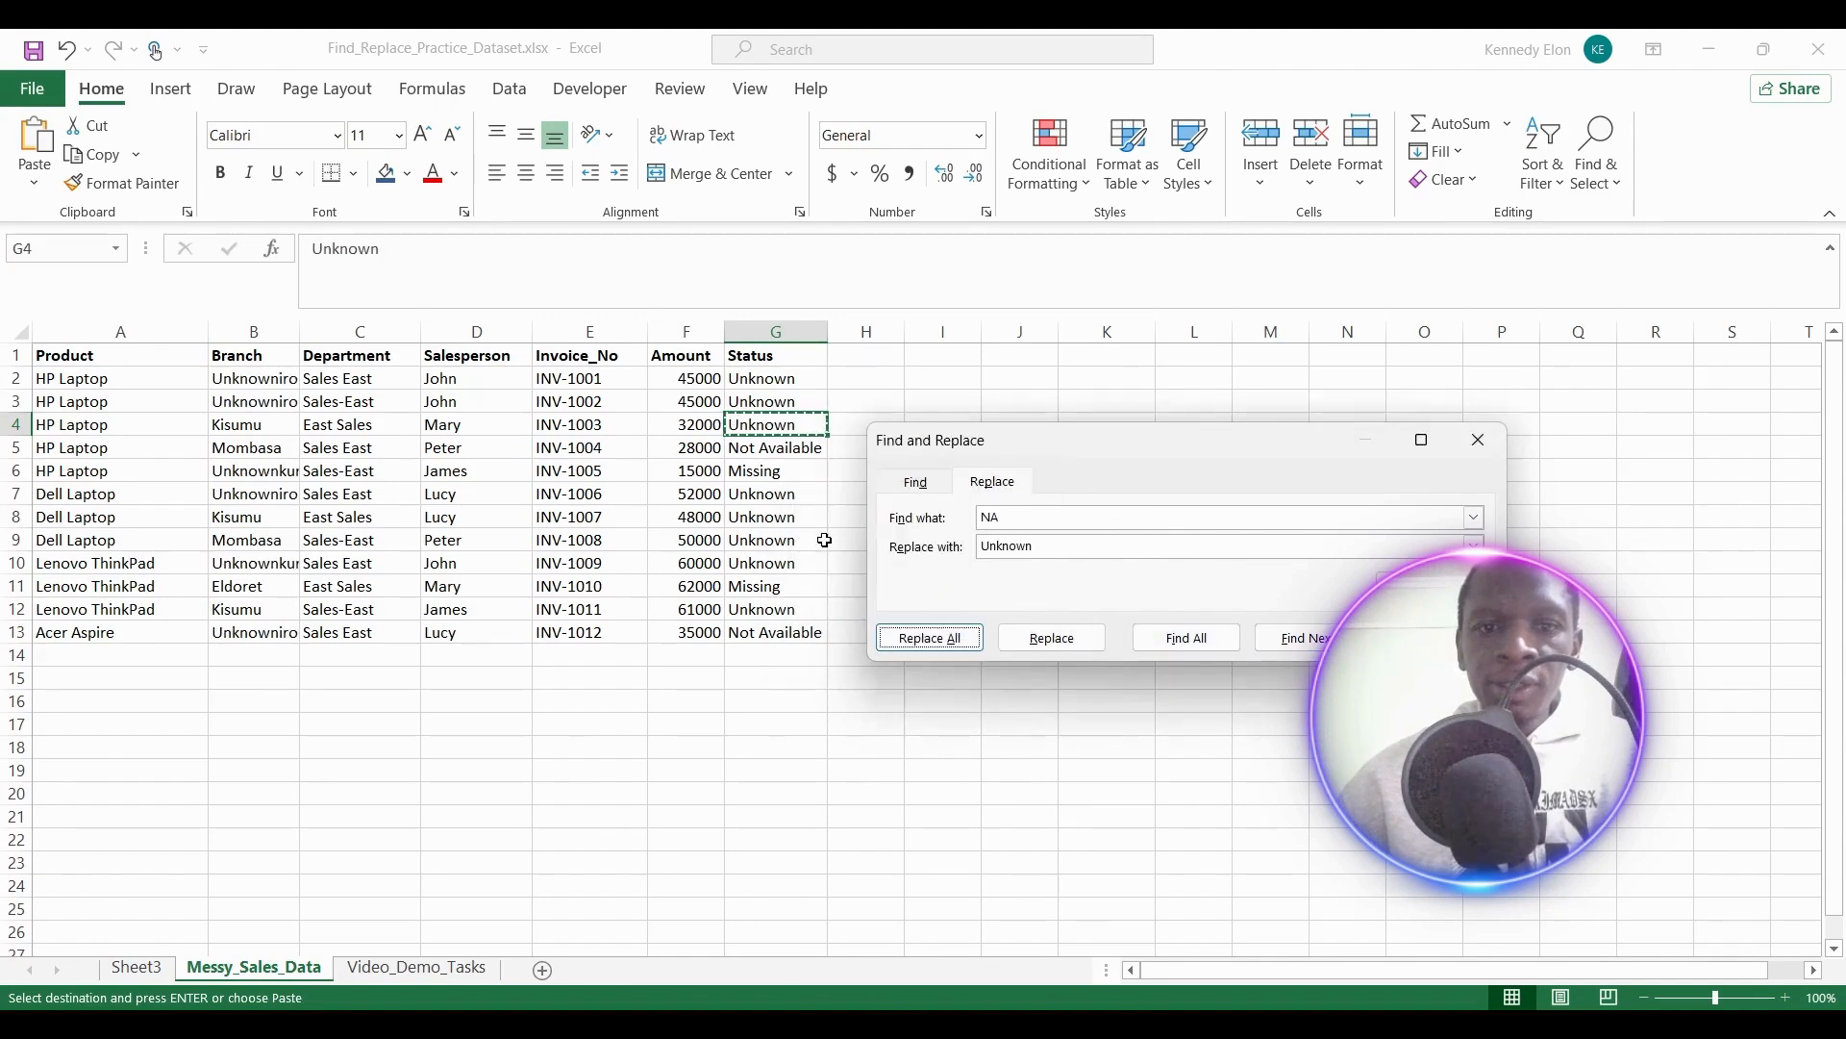
Replace all occurrences of Not Available, copied from G5, with Unknown.
{"action": "left_click", "coordinate": [794, 450]}
{"action": "right_click", "coordinate": [797, 456]}
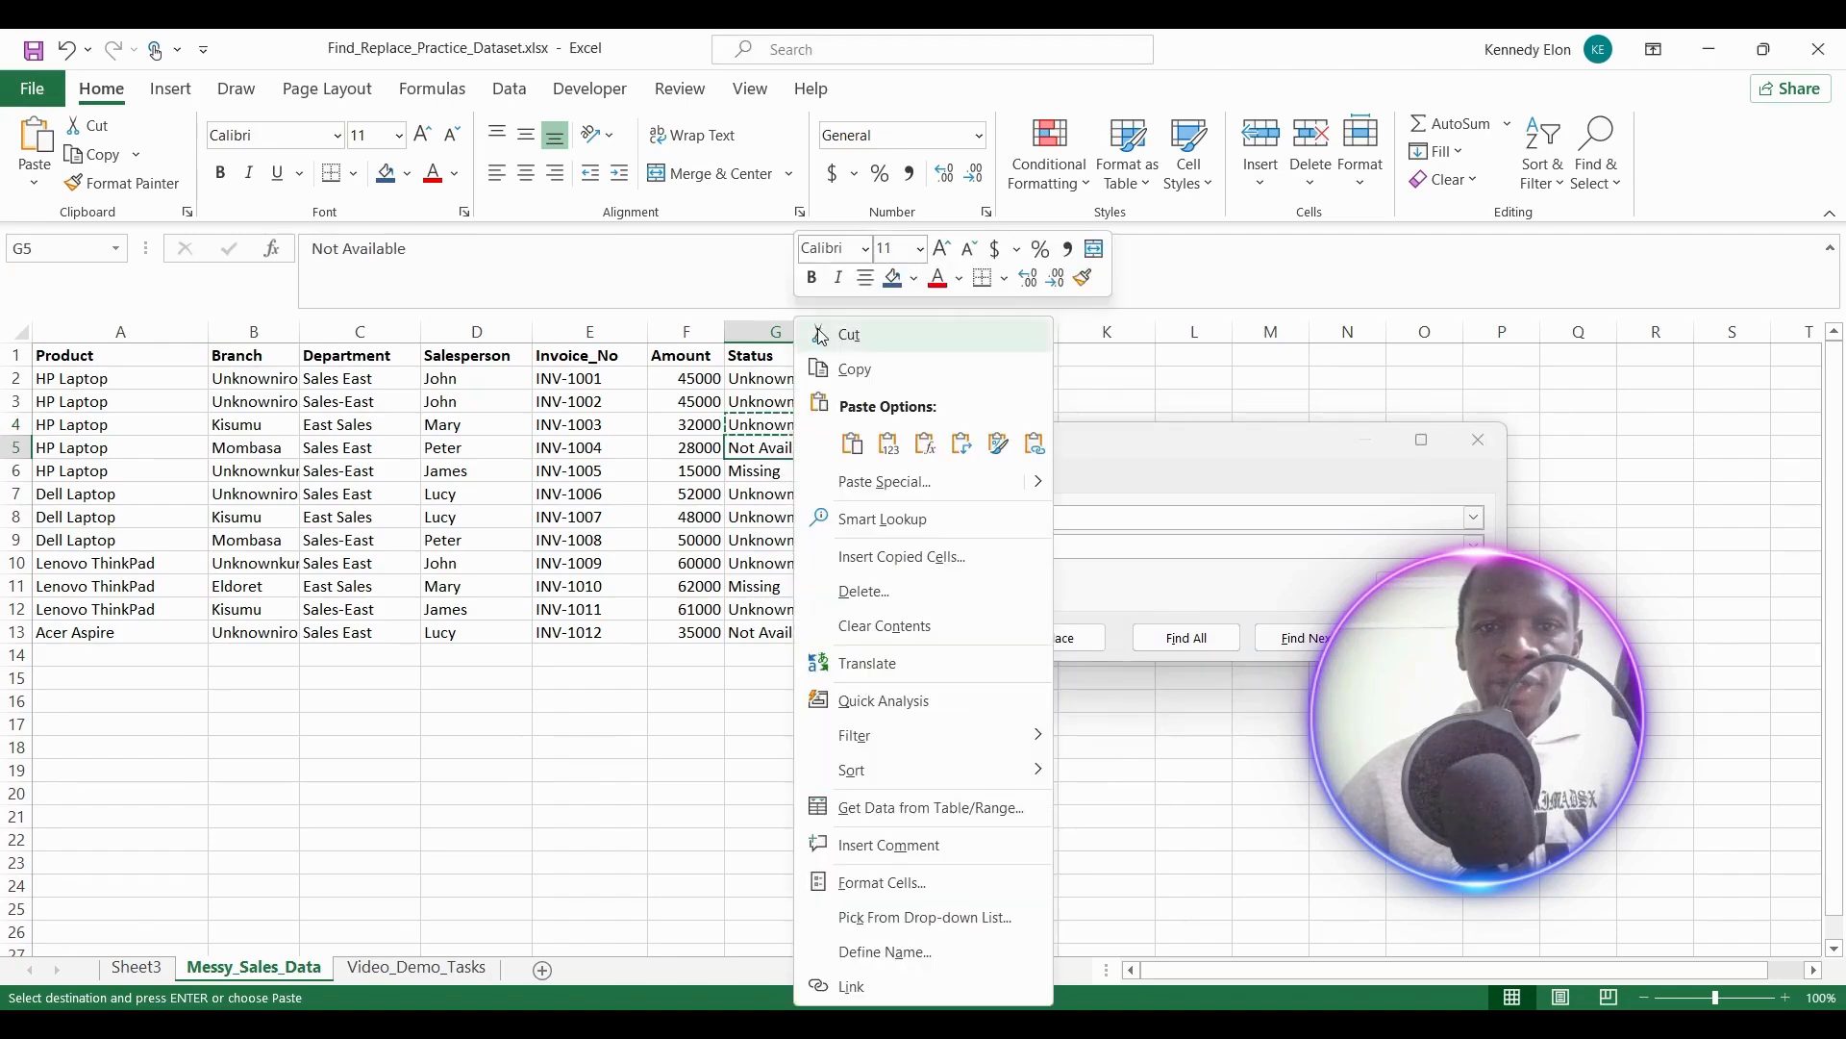
{"action": "left_click", "coordinate": [869, 377]}
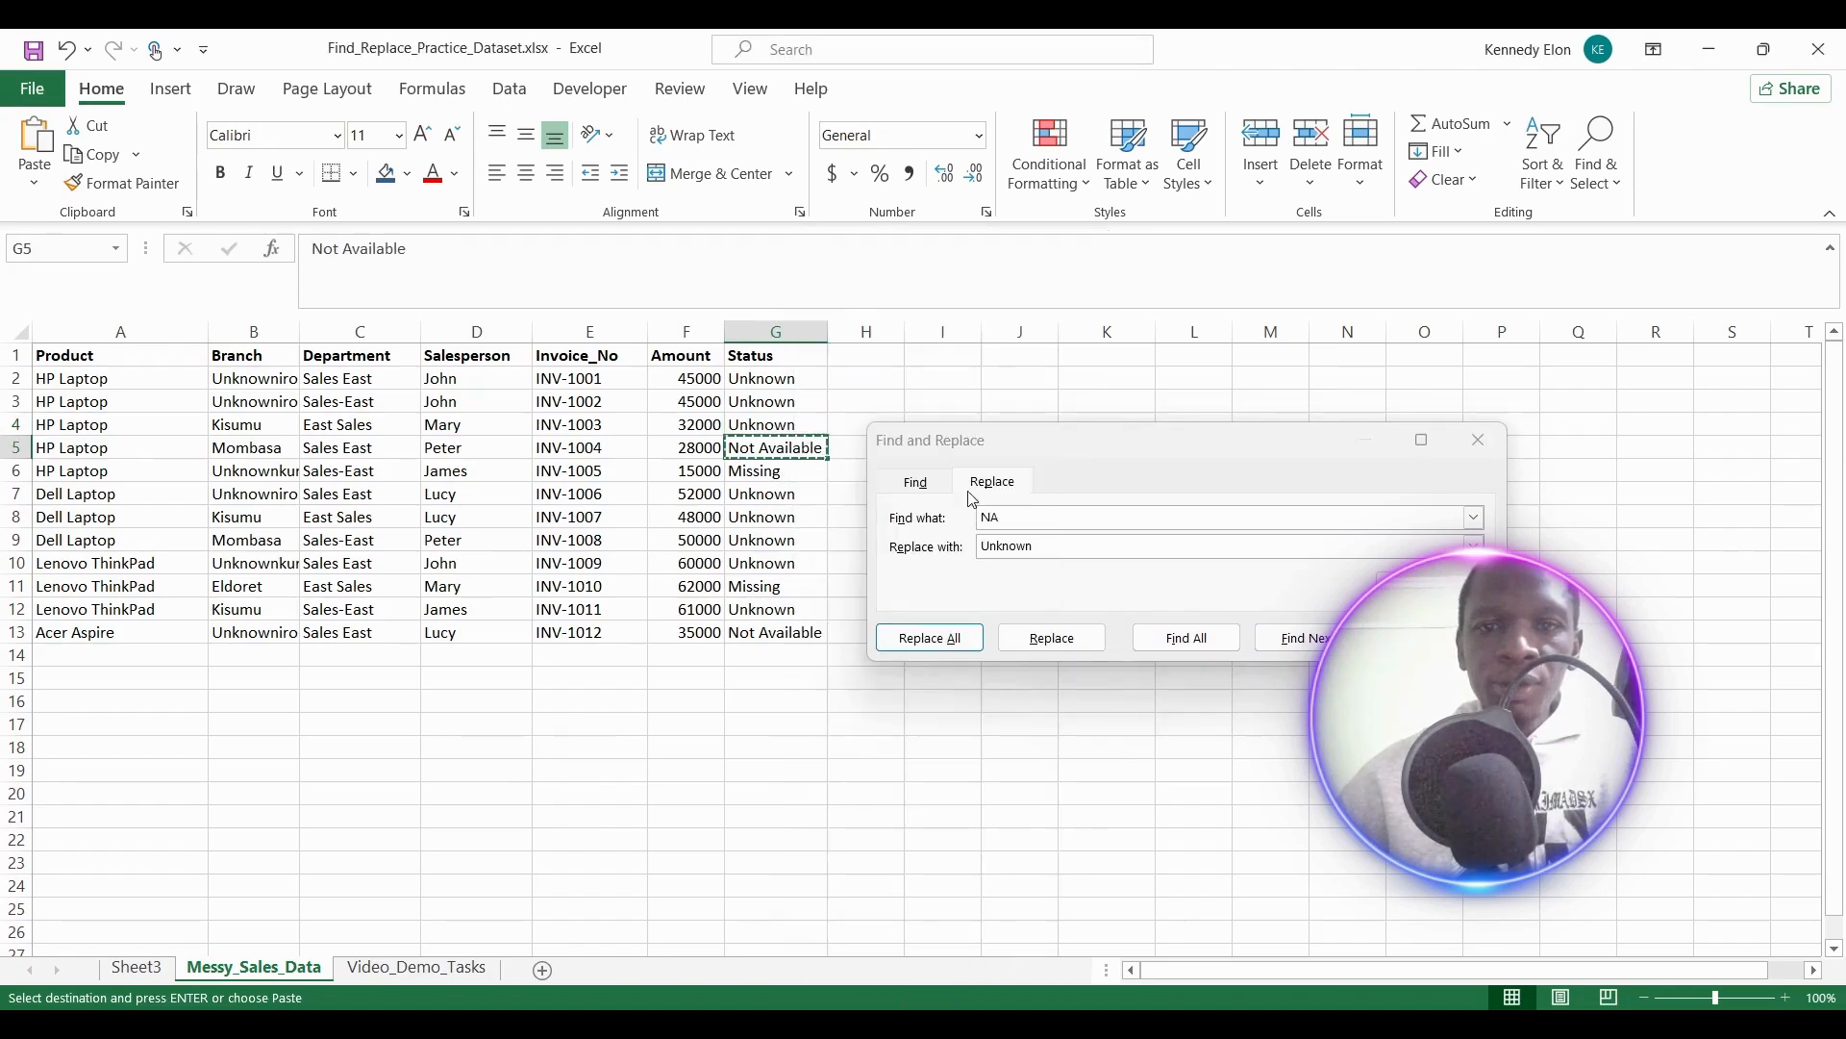
{"action": "left_click", "coordinate": [1019, 520]}
{"action": "key", "text": "BackSpace"}
{"action": "key", "text": "BackSpace"}
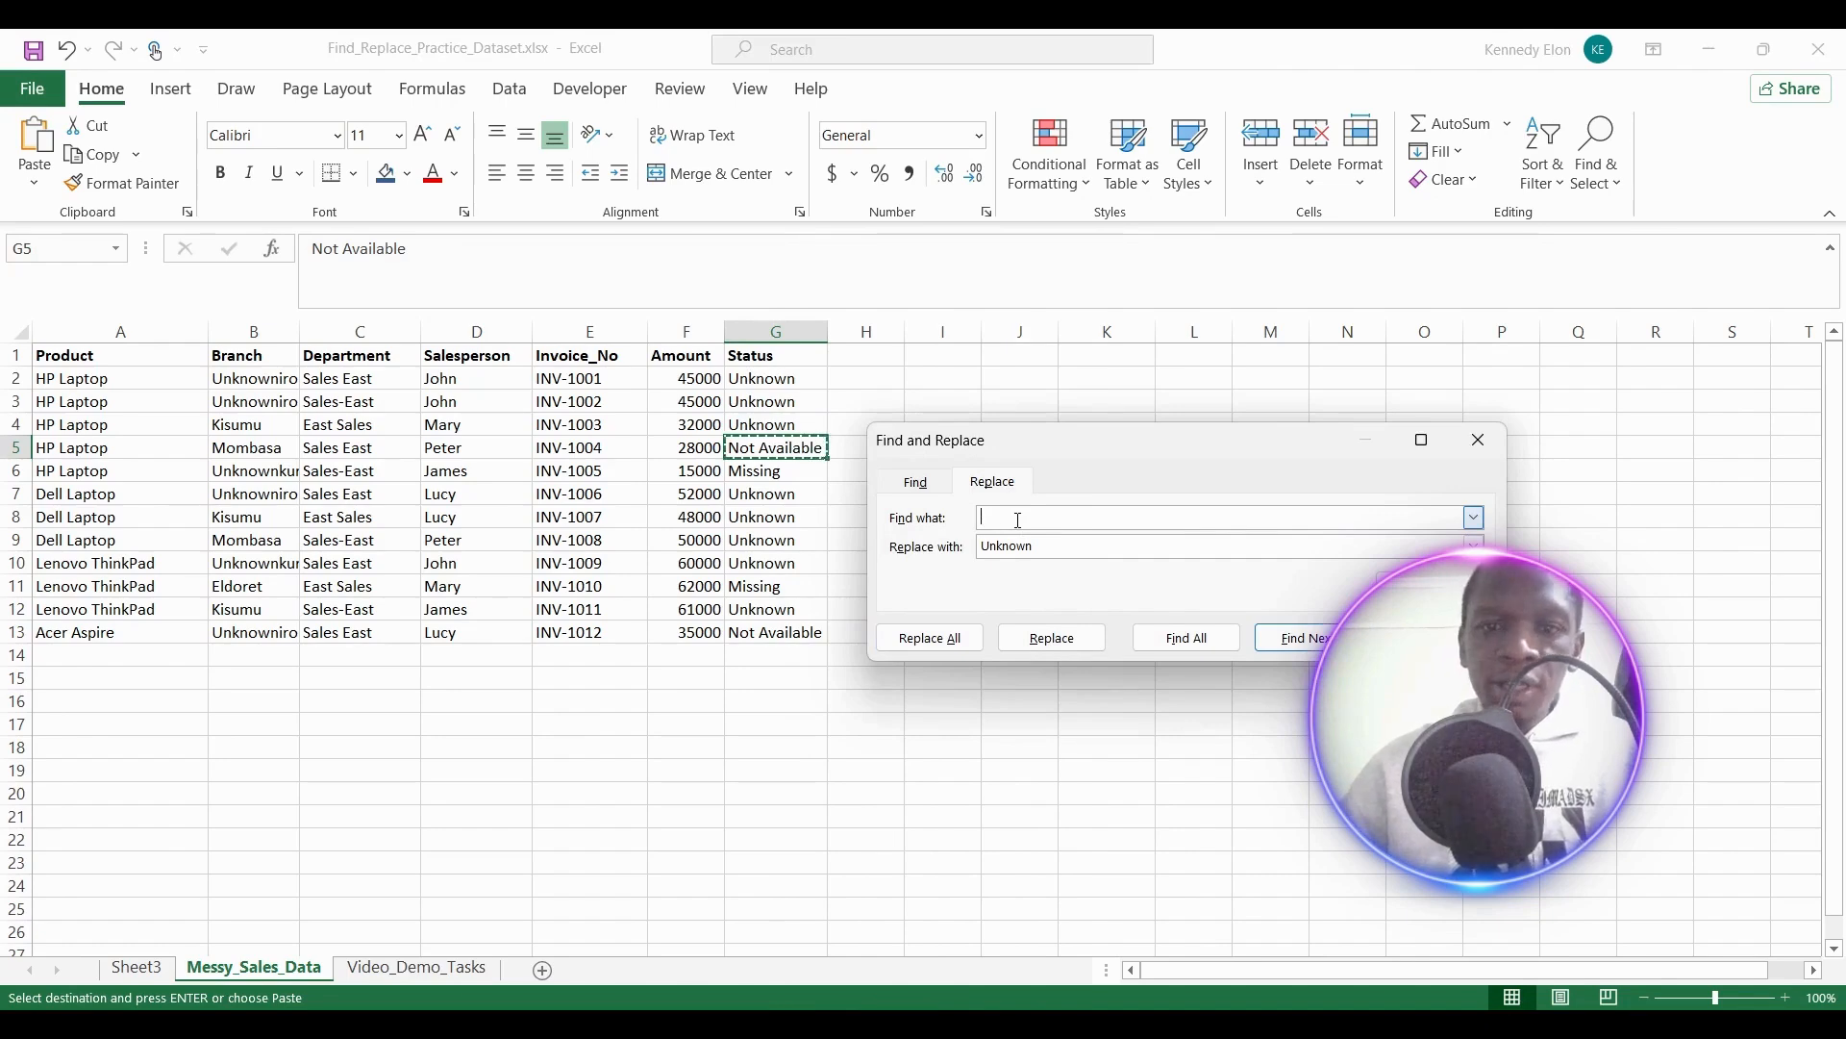
{"action": "key", "text": "ctrl+v"}
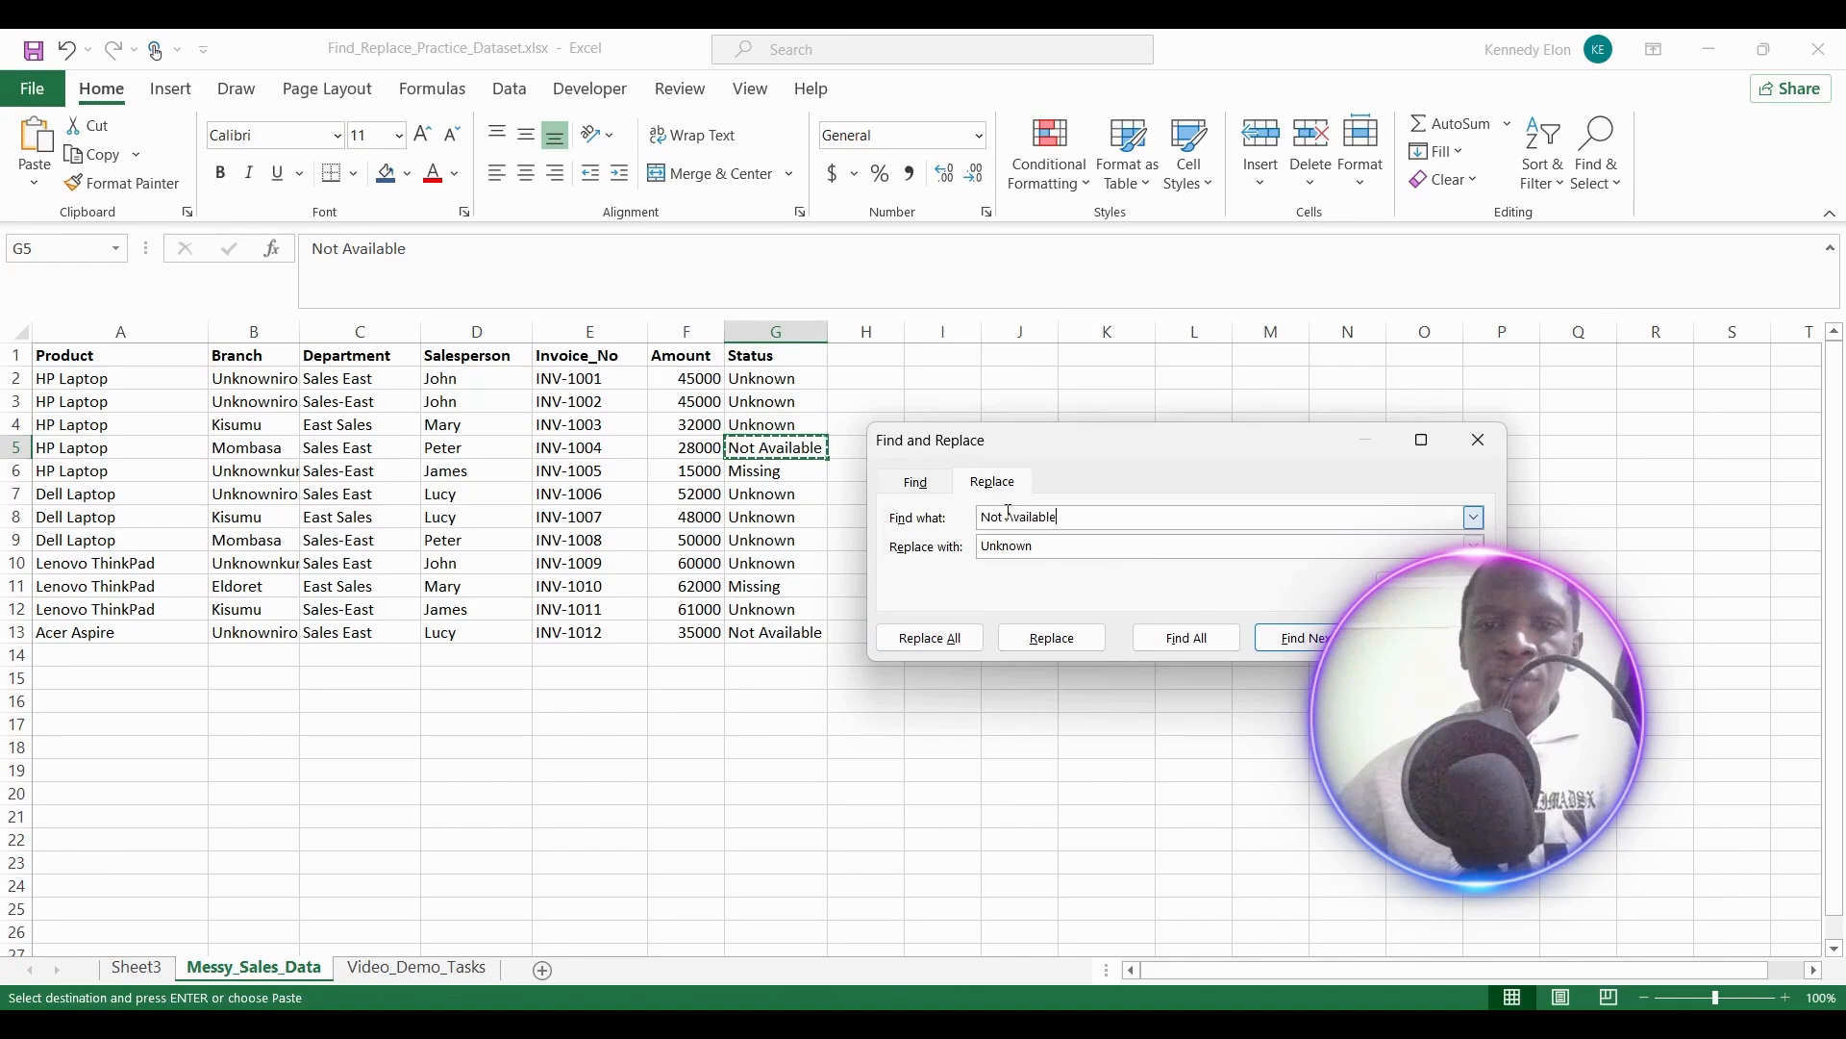
{"action": "left_click", "coordinate": [930, 646]}
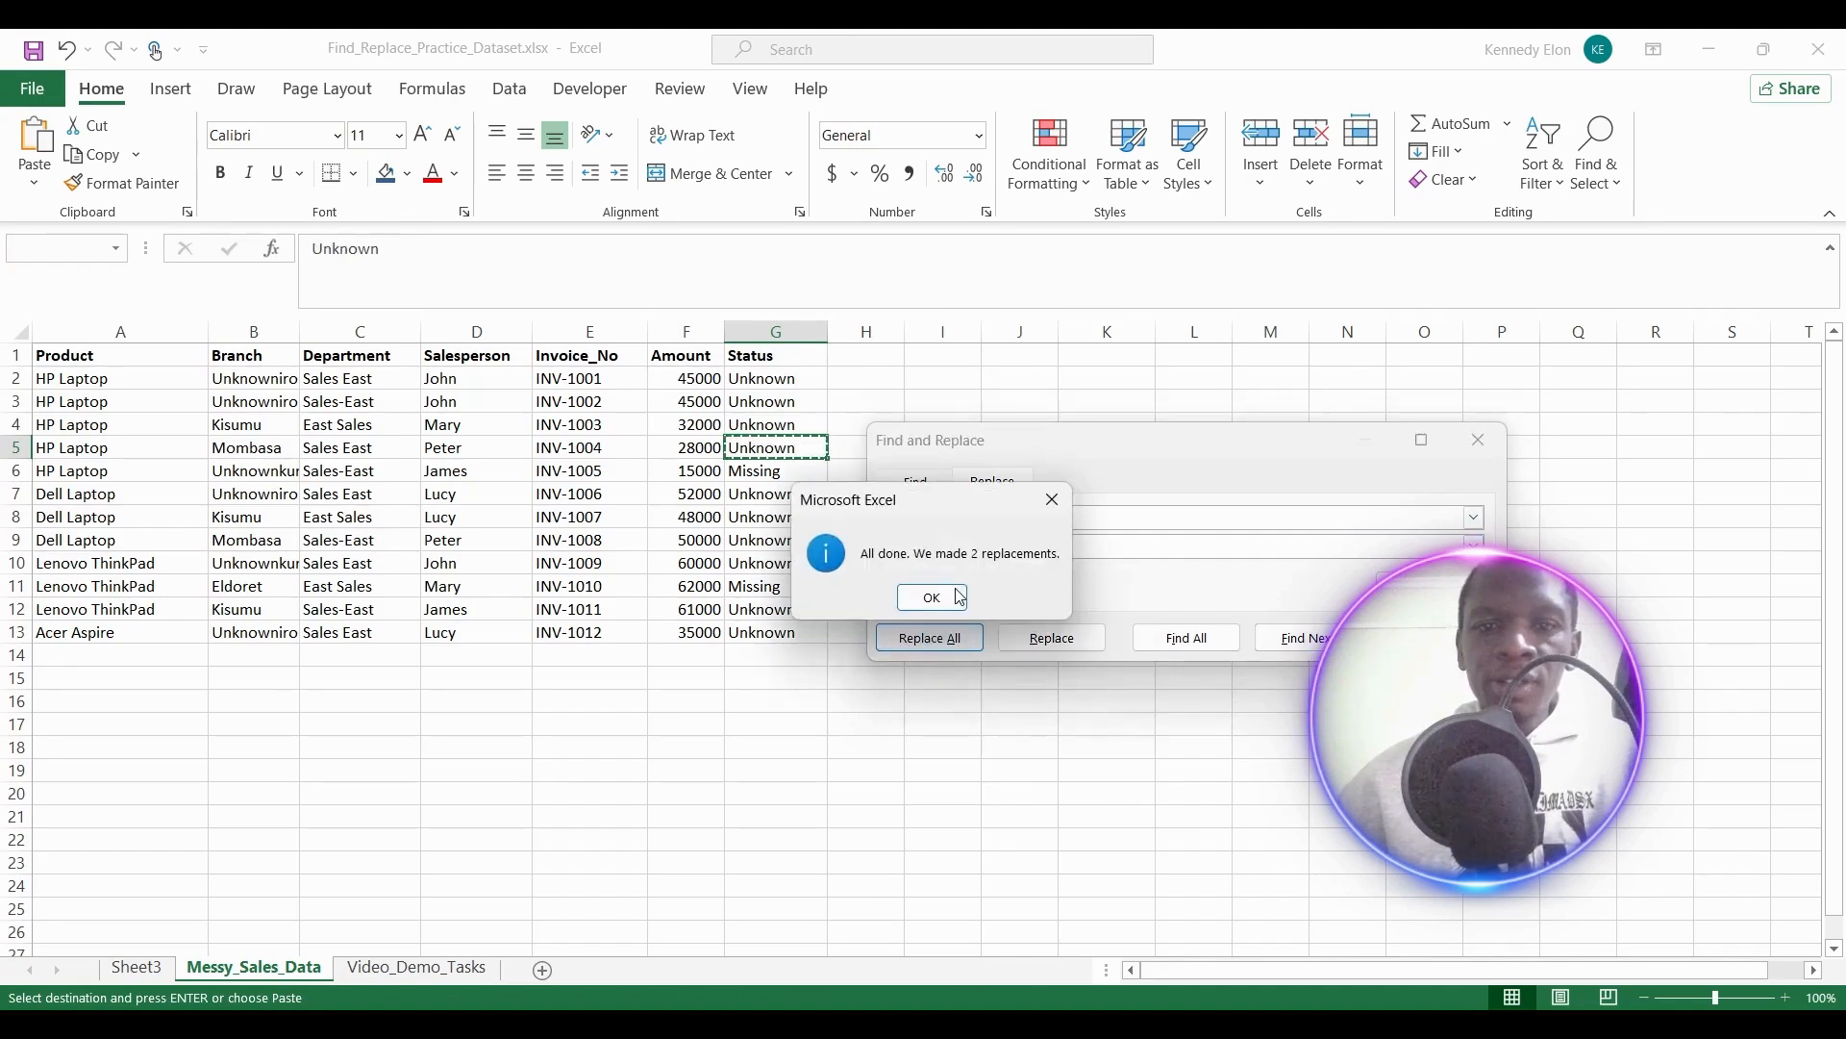
{"action": "left_click", "coordinate": [932, 597]}
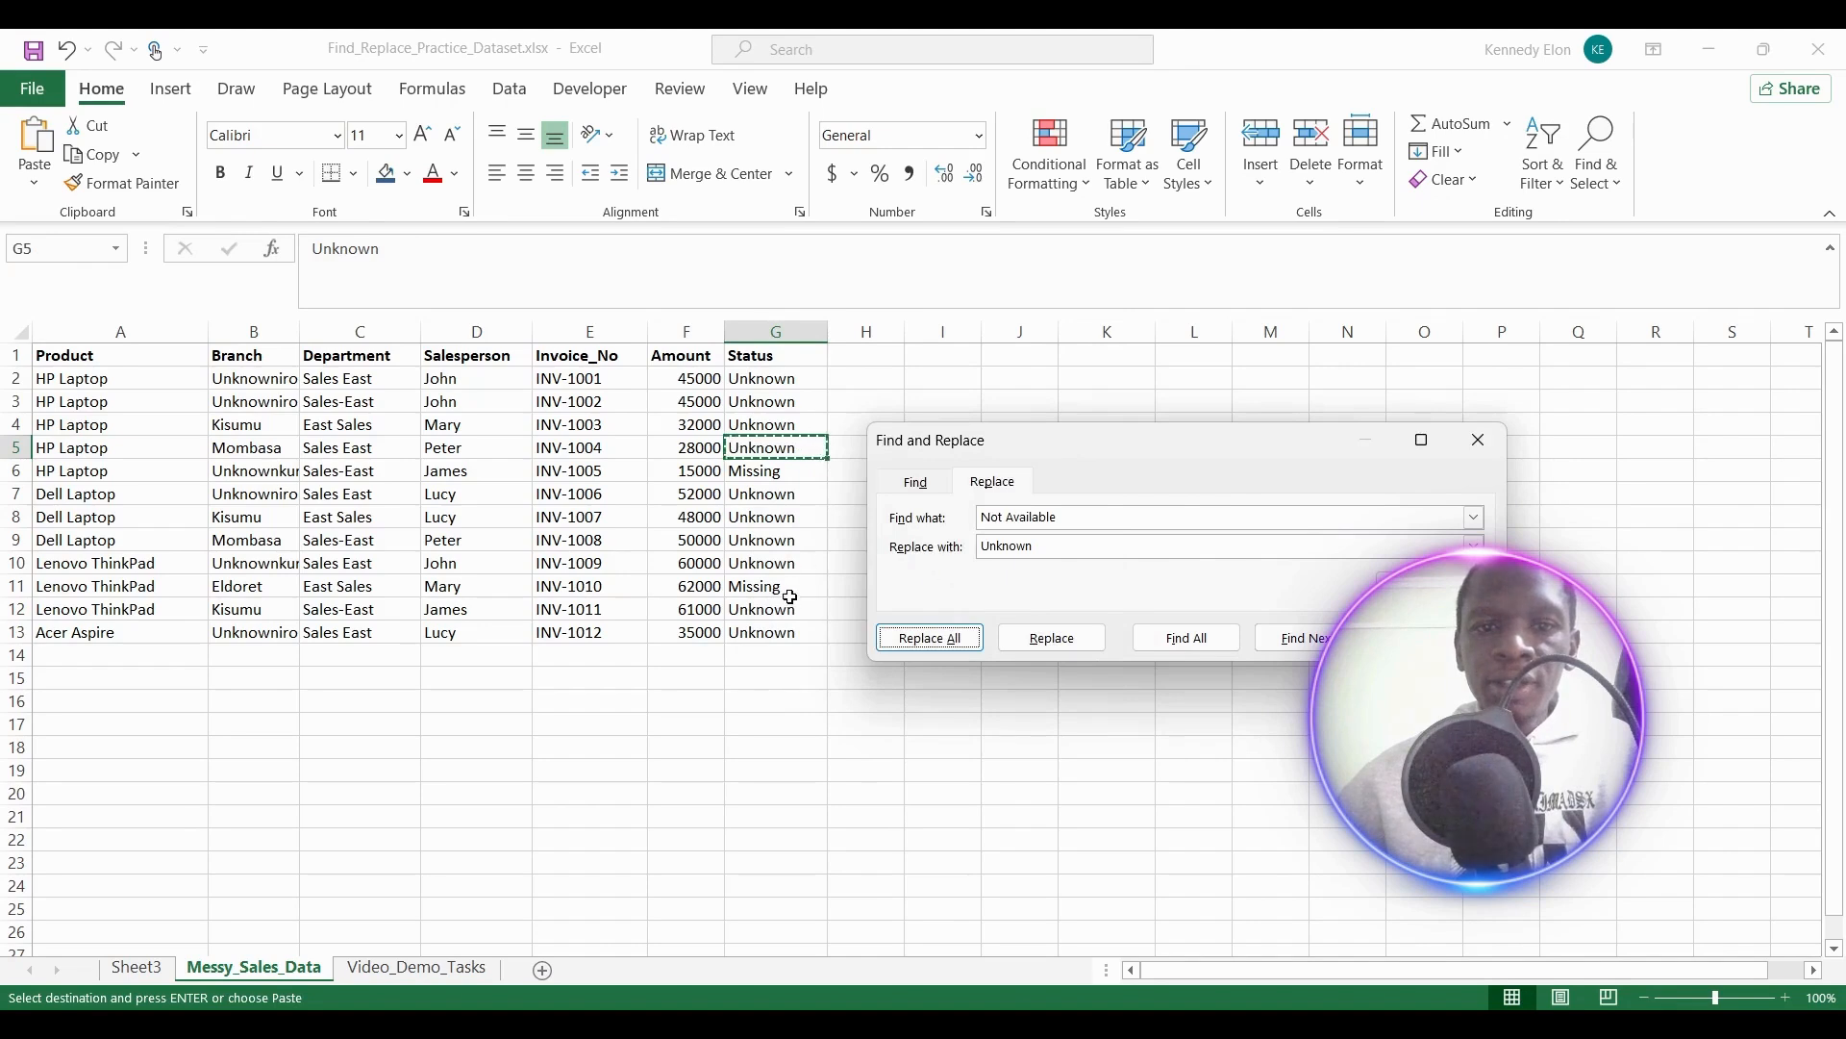
Replace all occurrences of Missing, copied from G6, with Unknown and close Find and Replace.
{"action": "left_click", "coordinate": [779, 481]}
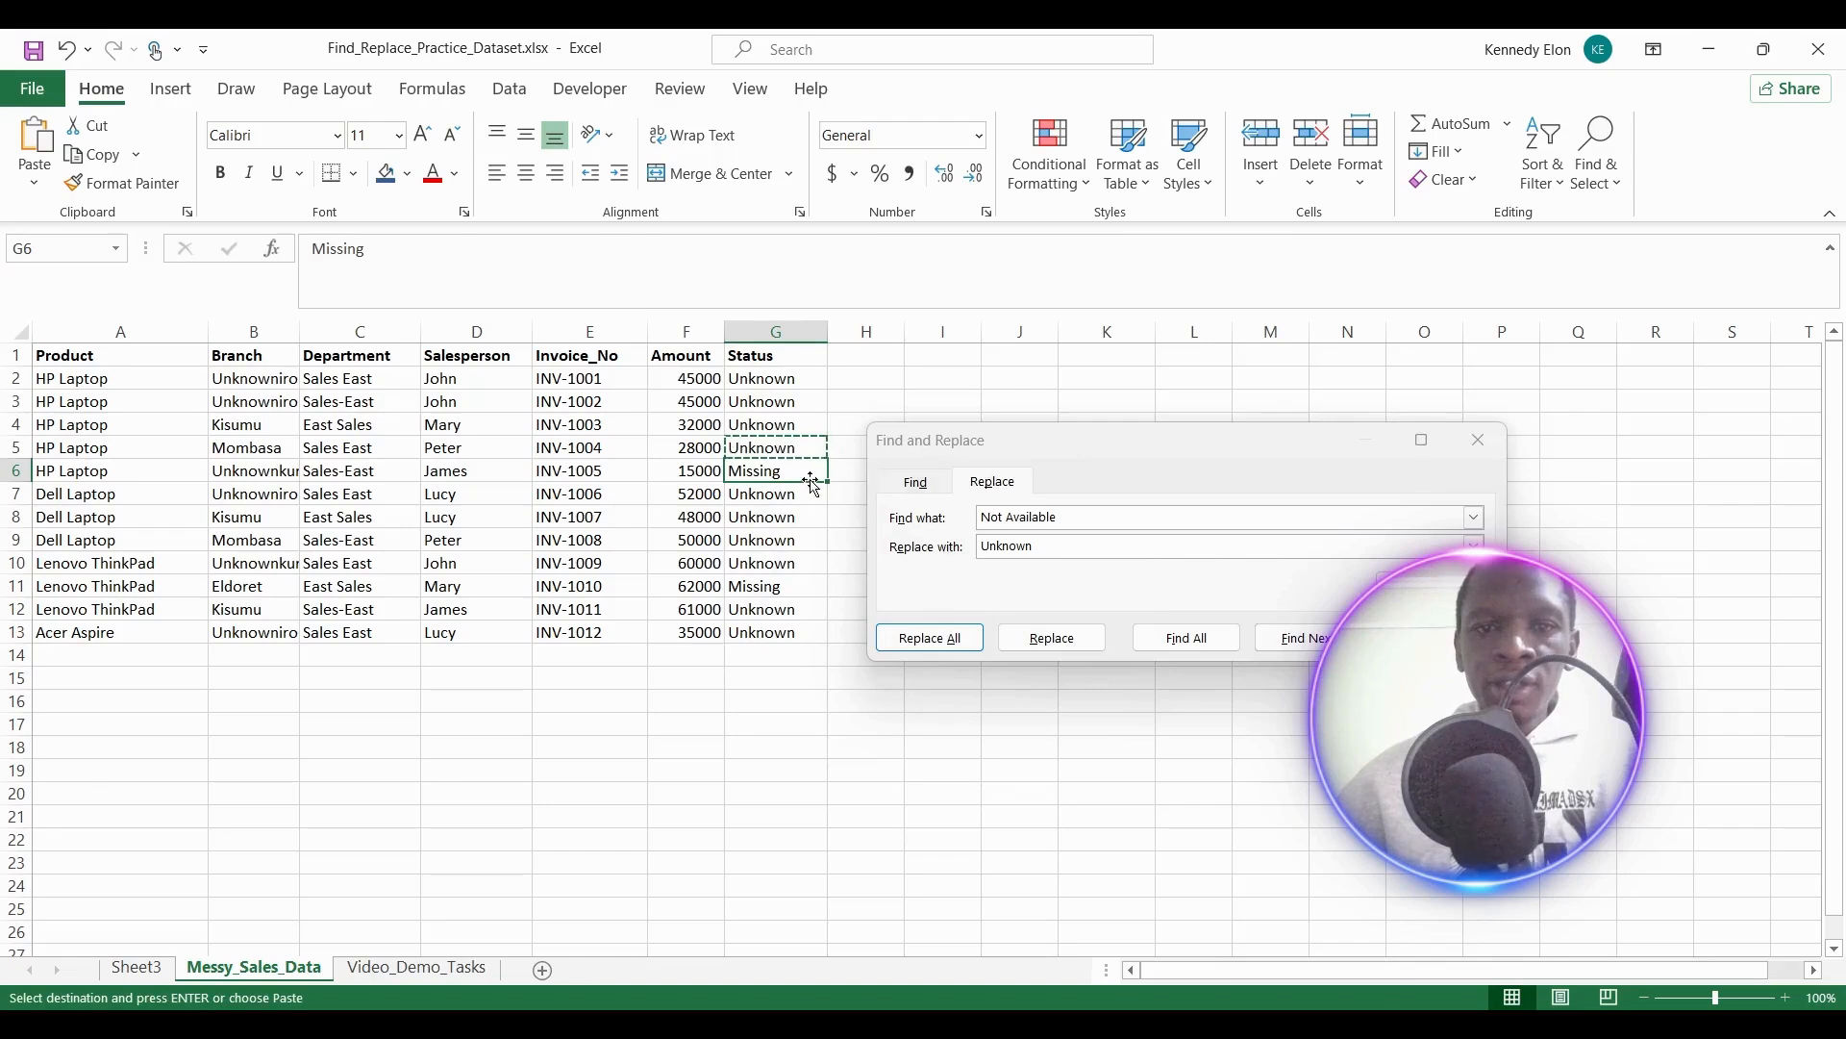
{"action": "right_click", "coordinate": [805, 481]}
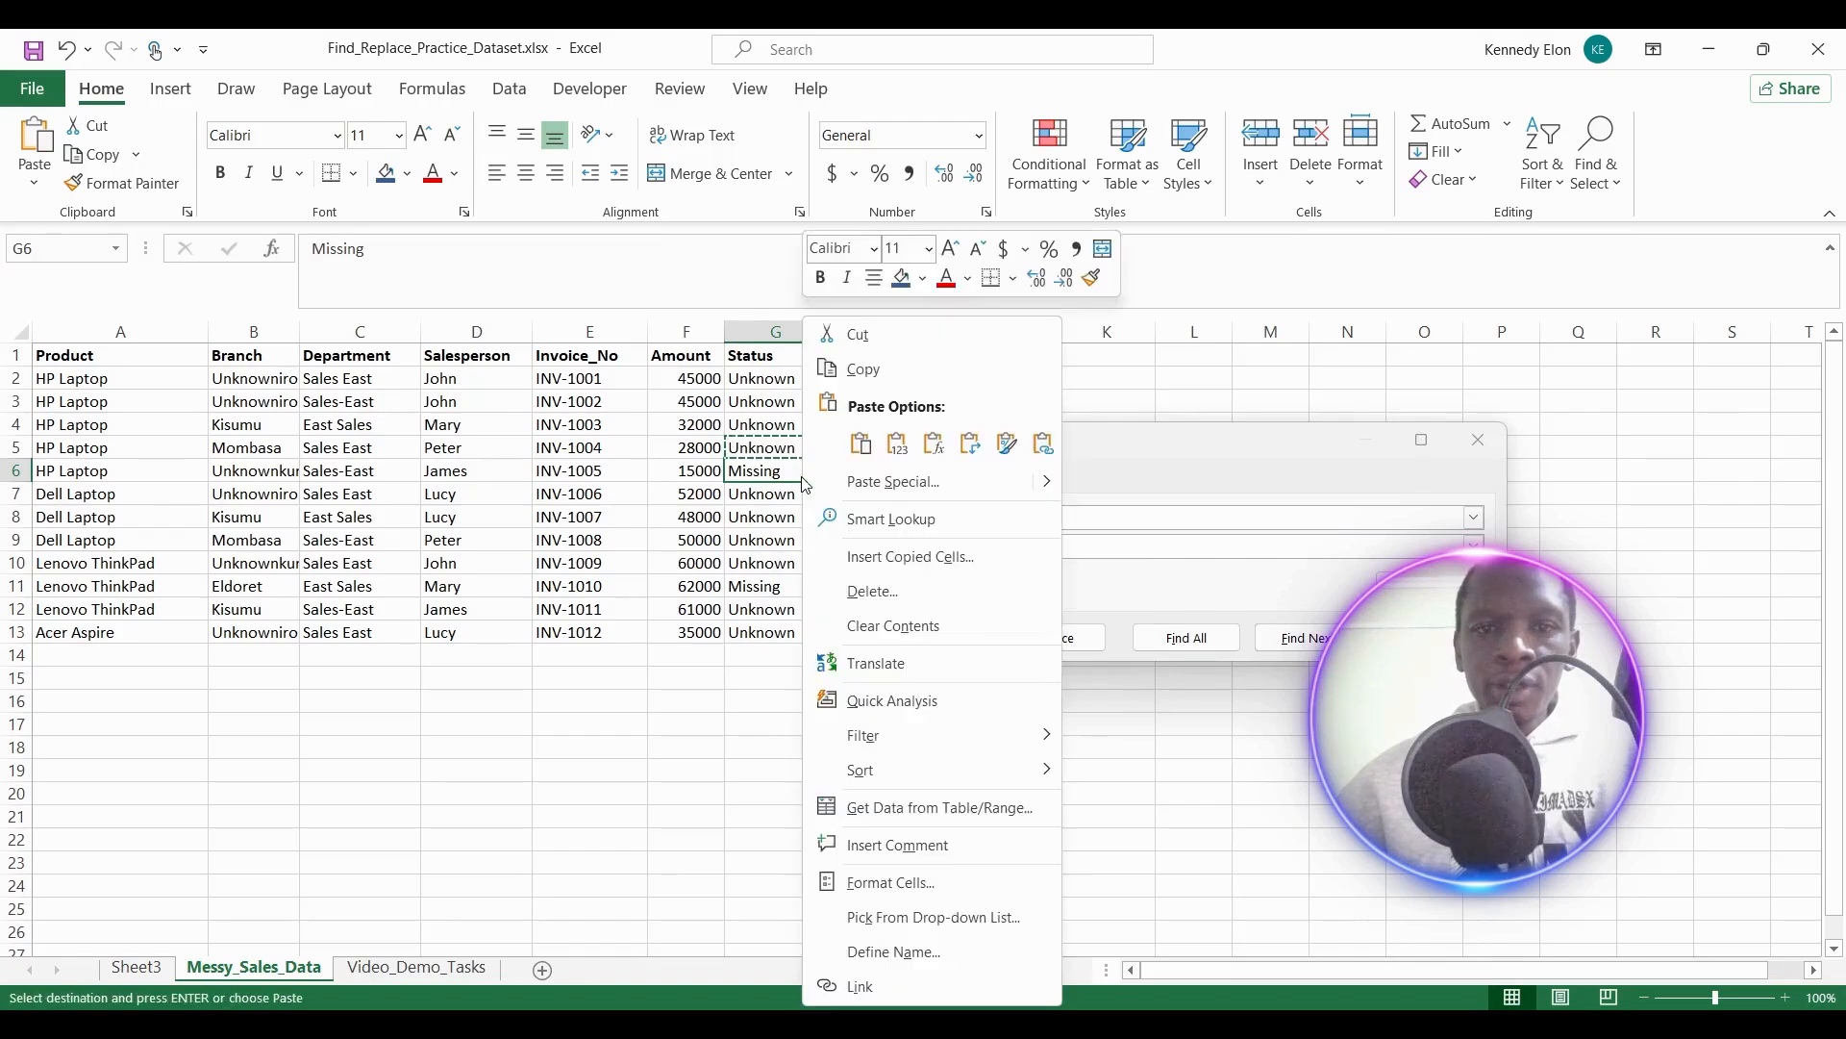
{"action": "left_click", "coordinate": [869, 376]}
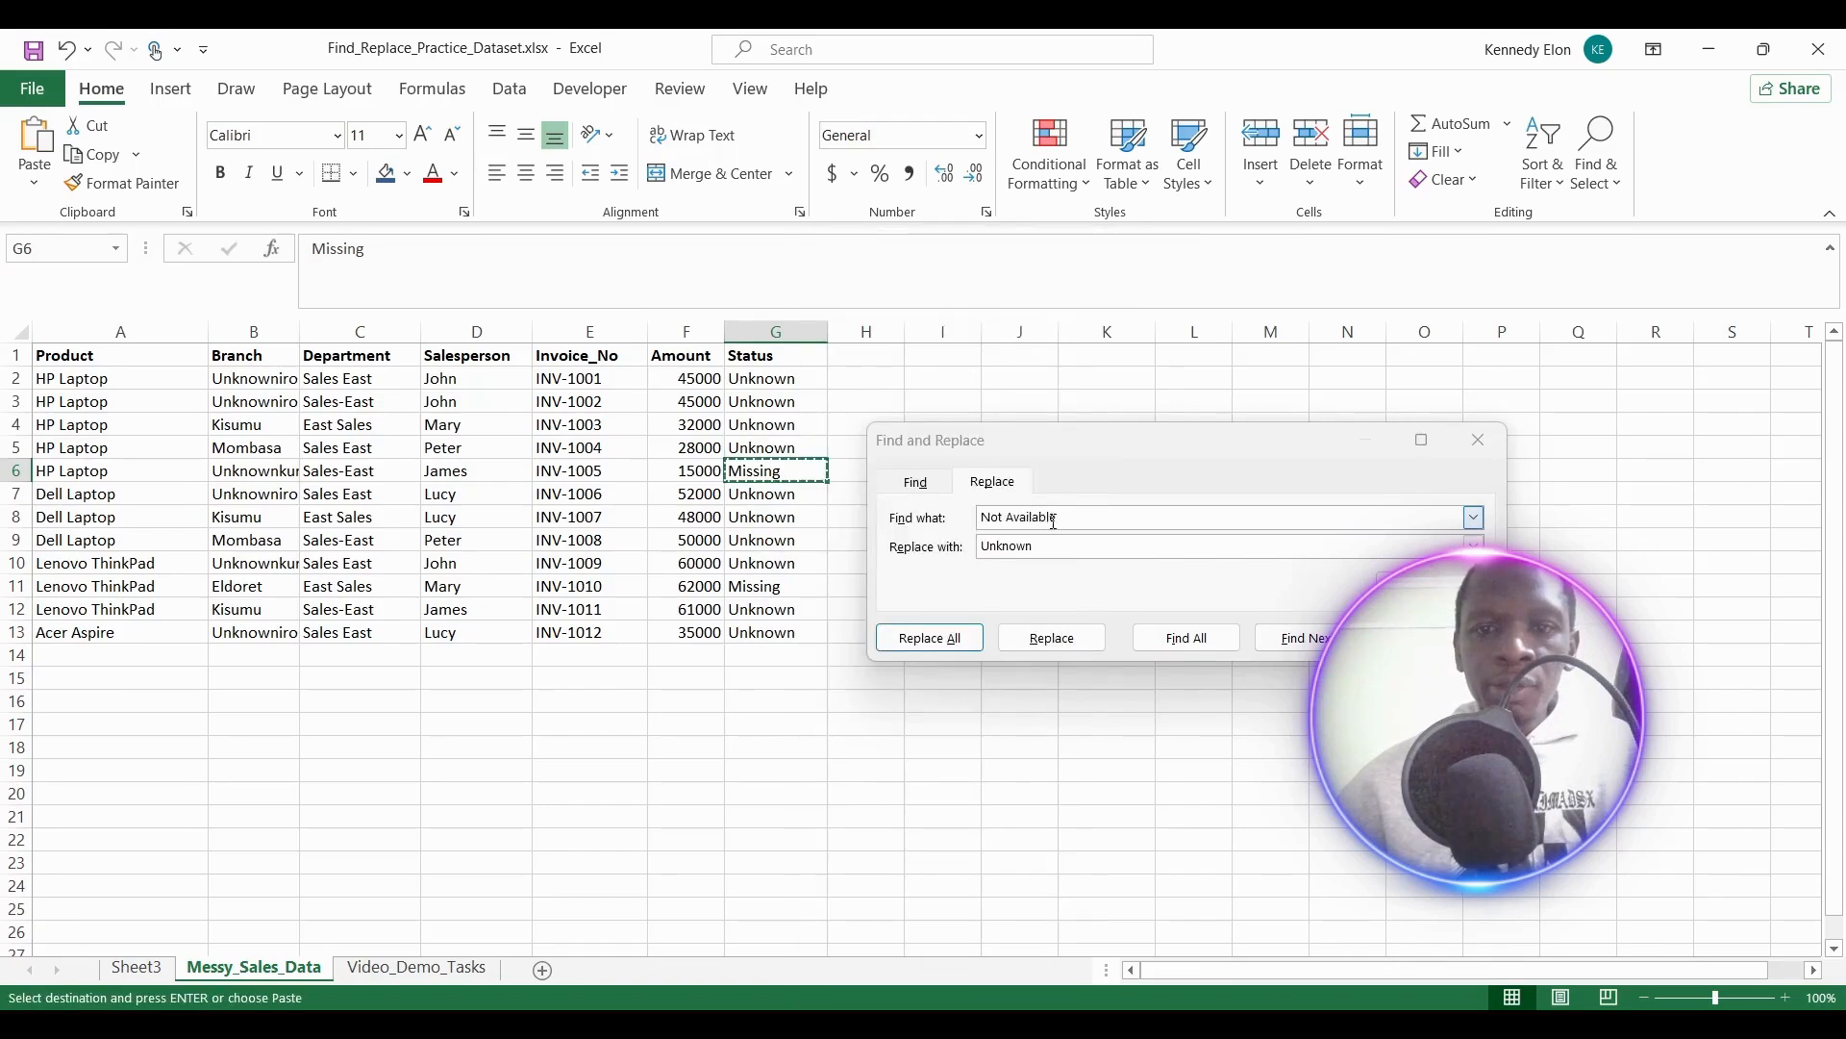
{"action": "left_click", "coordinate": [1055, 521]}
{"action": "key", "text": "BackSpace"}
{"action": "key", "text": "BackSpace"}
{"action": "key", "text": "BackSpace"}
{"action": "key", "text": "BackSpace"}
{"action": "key", "text": "BackSpace"}
{"action": "key", "text": "BackSpace"}
{"action": "key", "text": "BackSpace"}
{"action": "key", "text": "BackSpace"}
{"action": "key", "text": "BackSpace"}
{"action": "key", "text": "BackSpace"}
{"action": "key", "text": "BackSpace"}
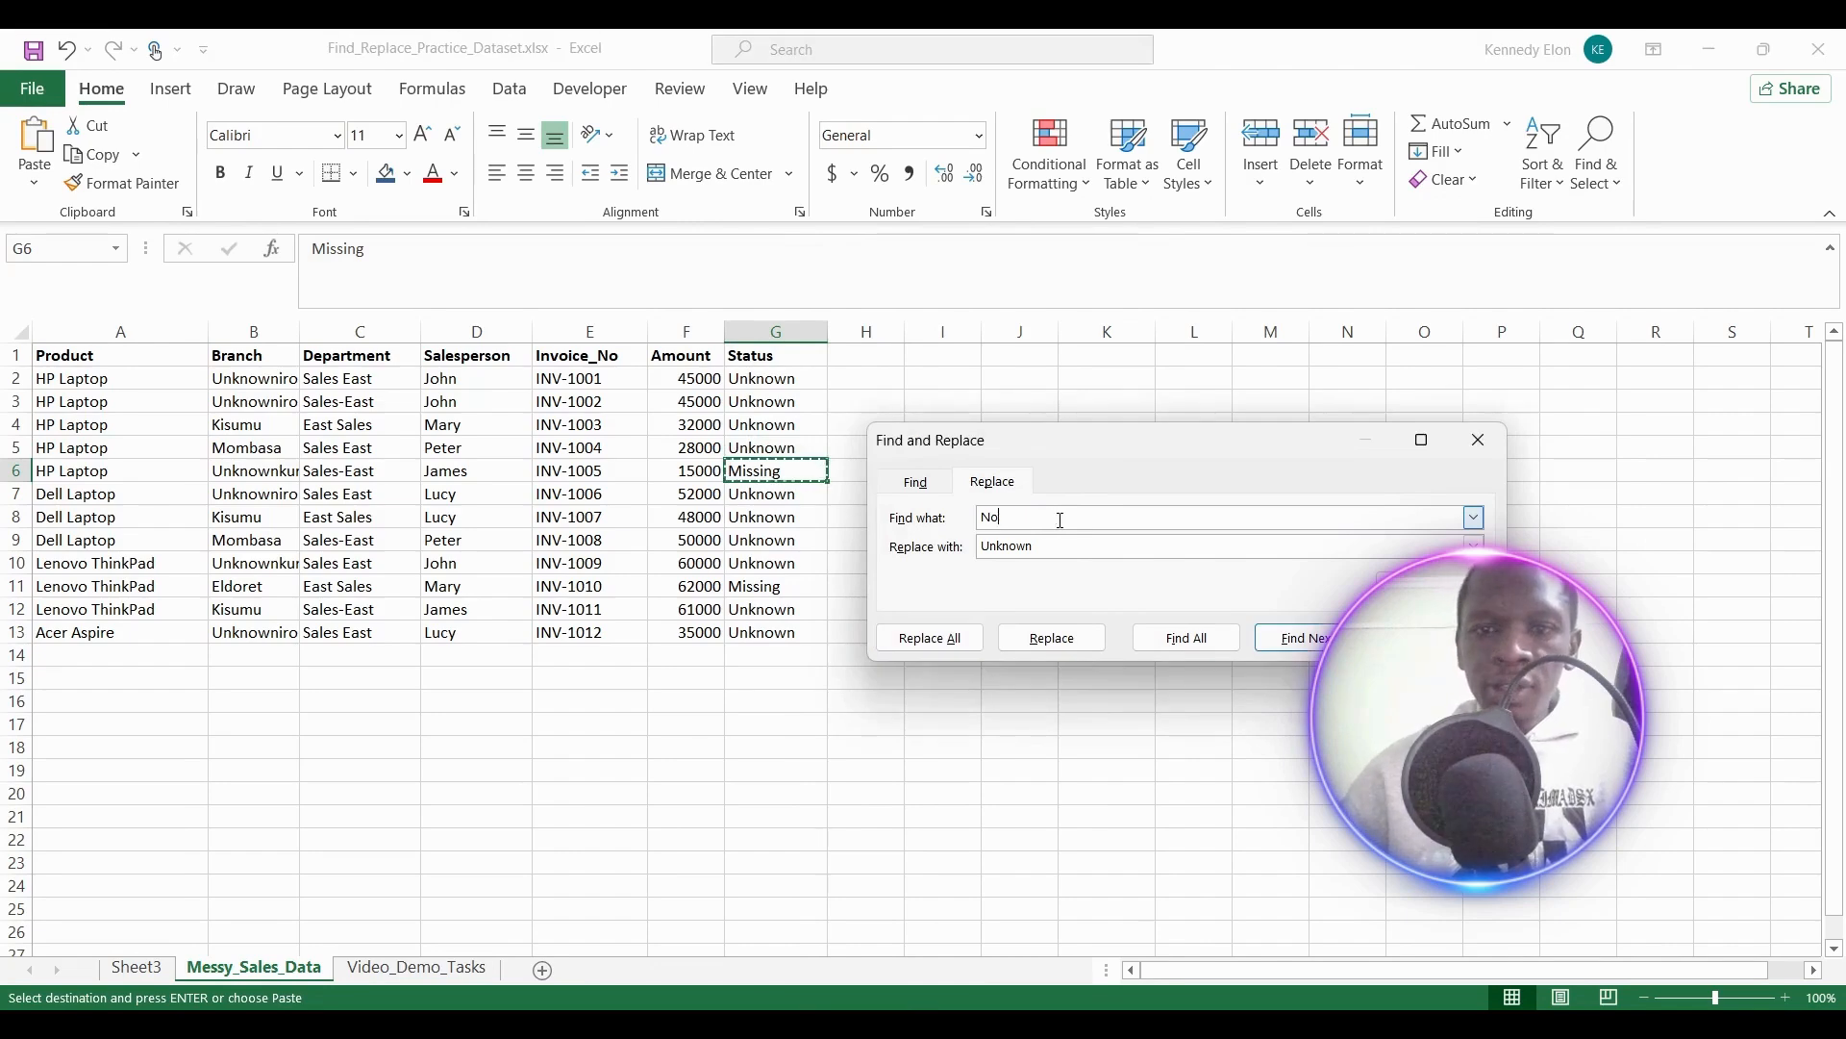
{"action": "key", "text": "BackSpace"}
{"action": "key", "text": "BackSpace"}
{"action": "right_click", "coordinate": [1062, 521]}
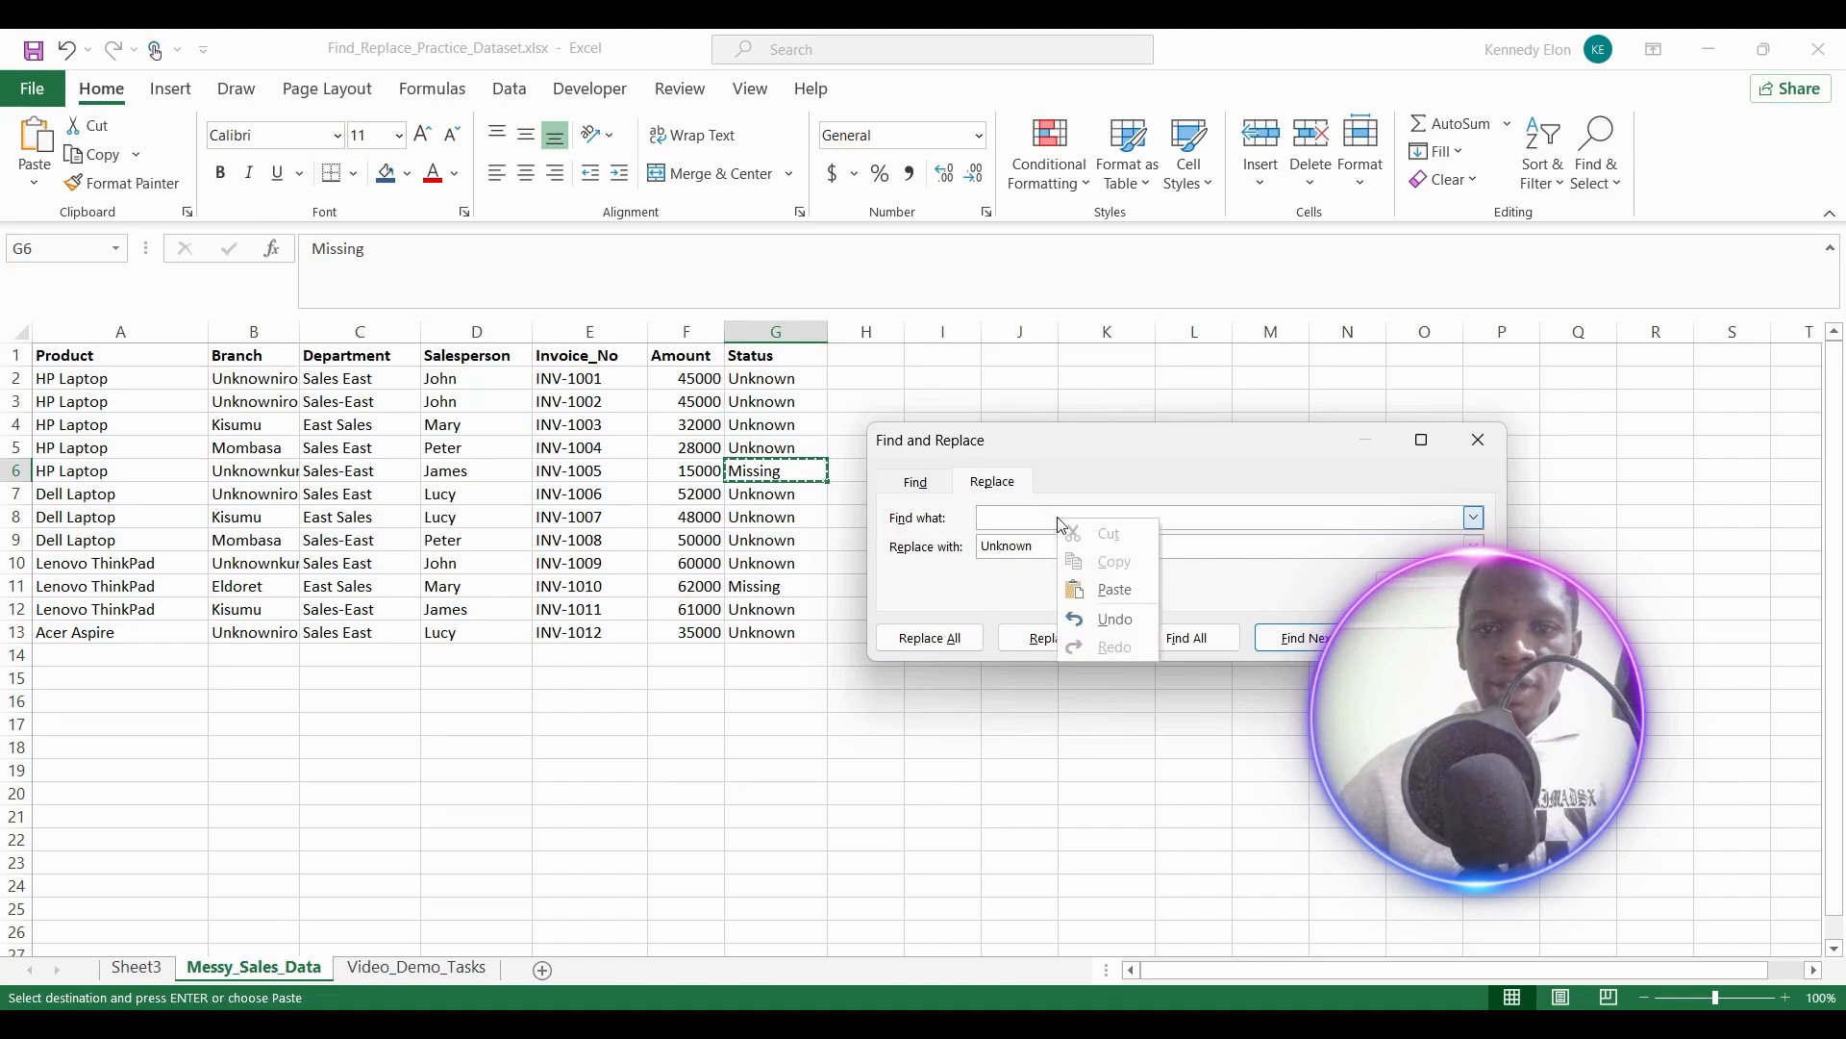
{"action": "left_click", "coordinate": [1103, 590]}
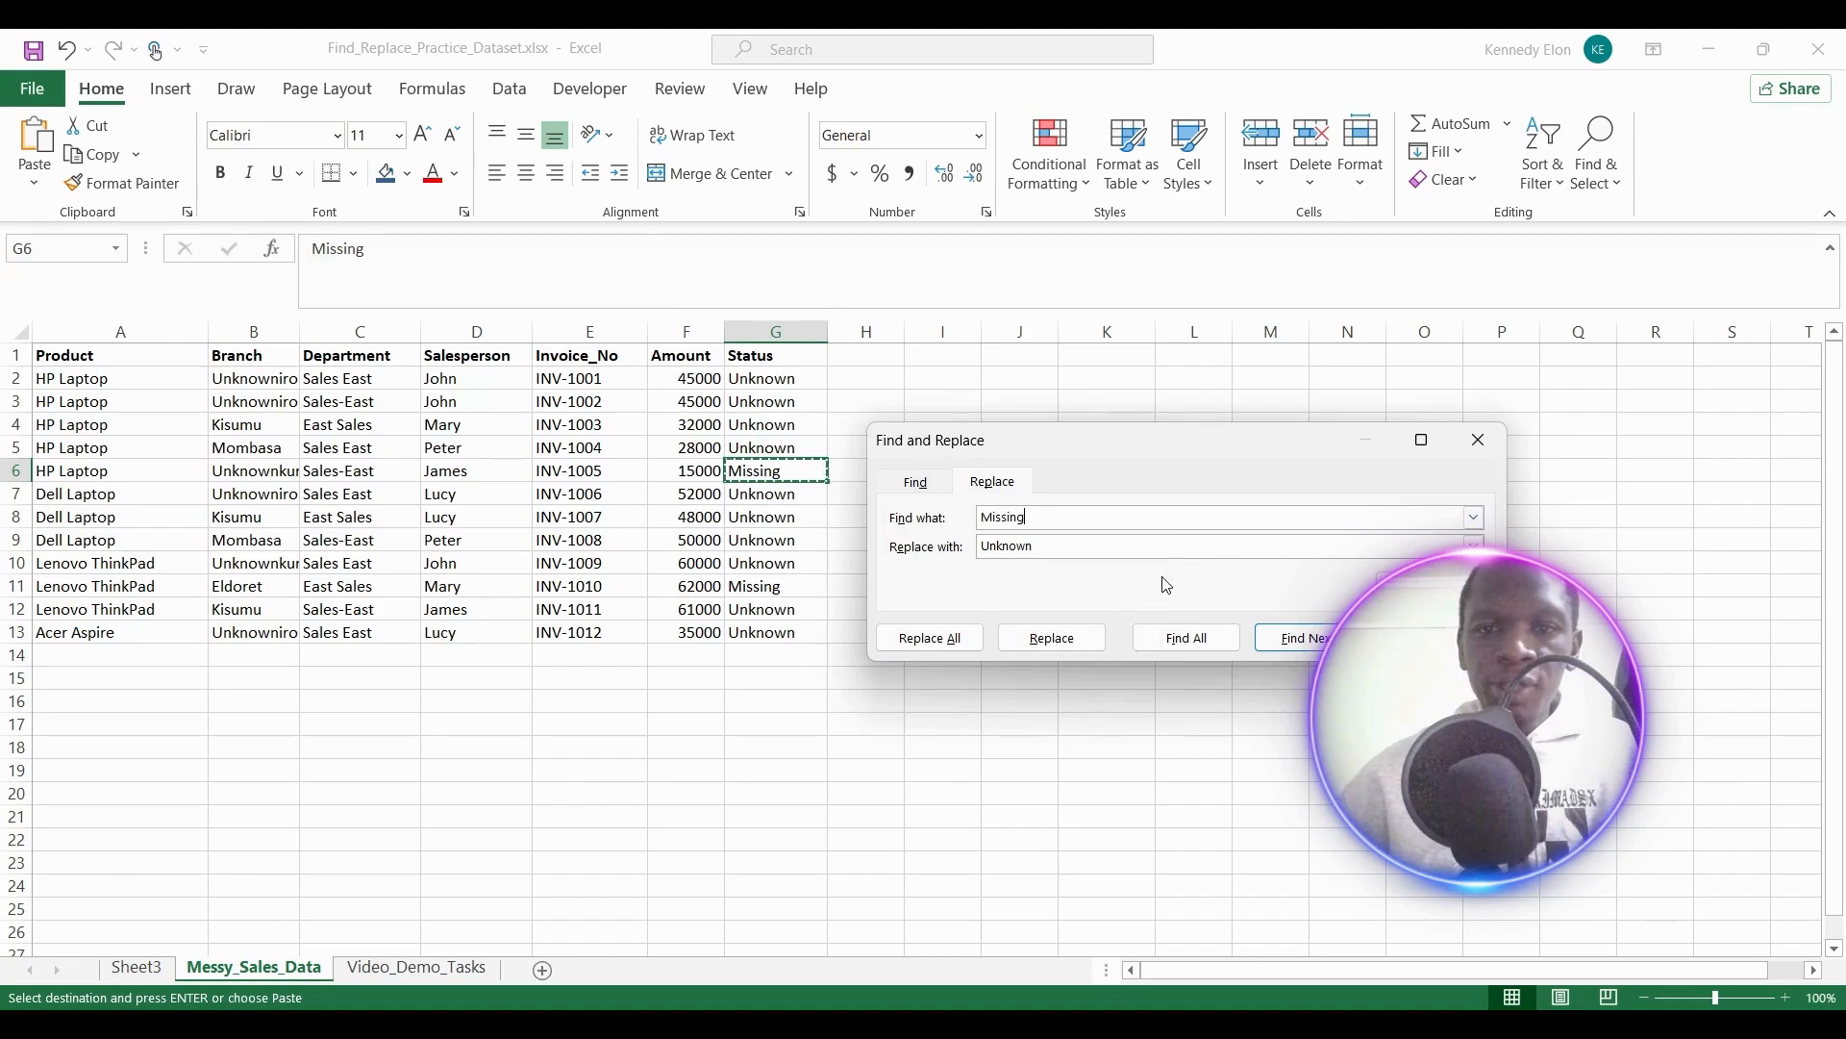
{"action": "left_click", "coordinate": [946, 647]}
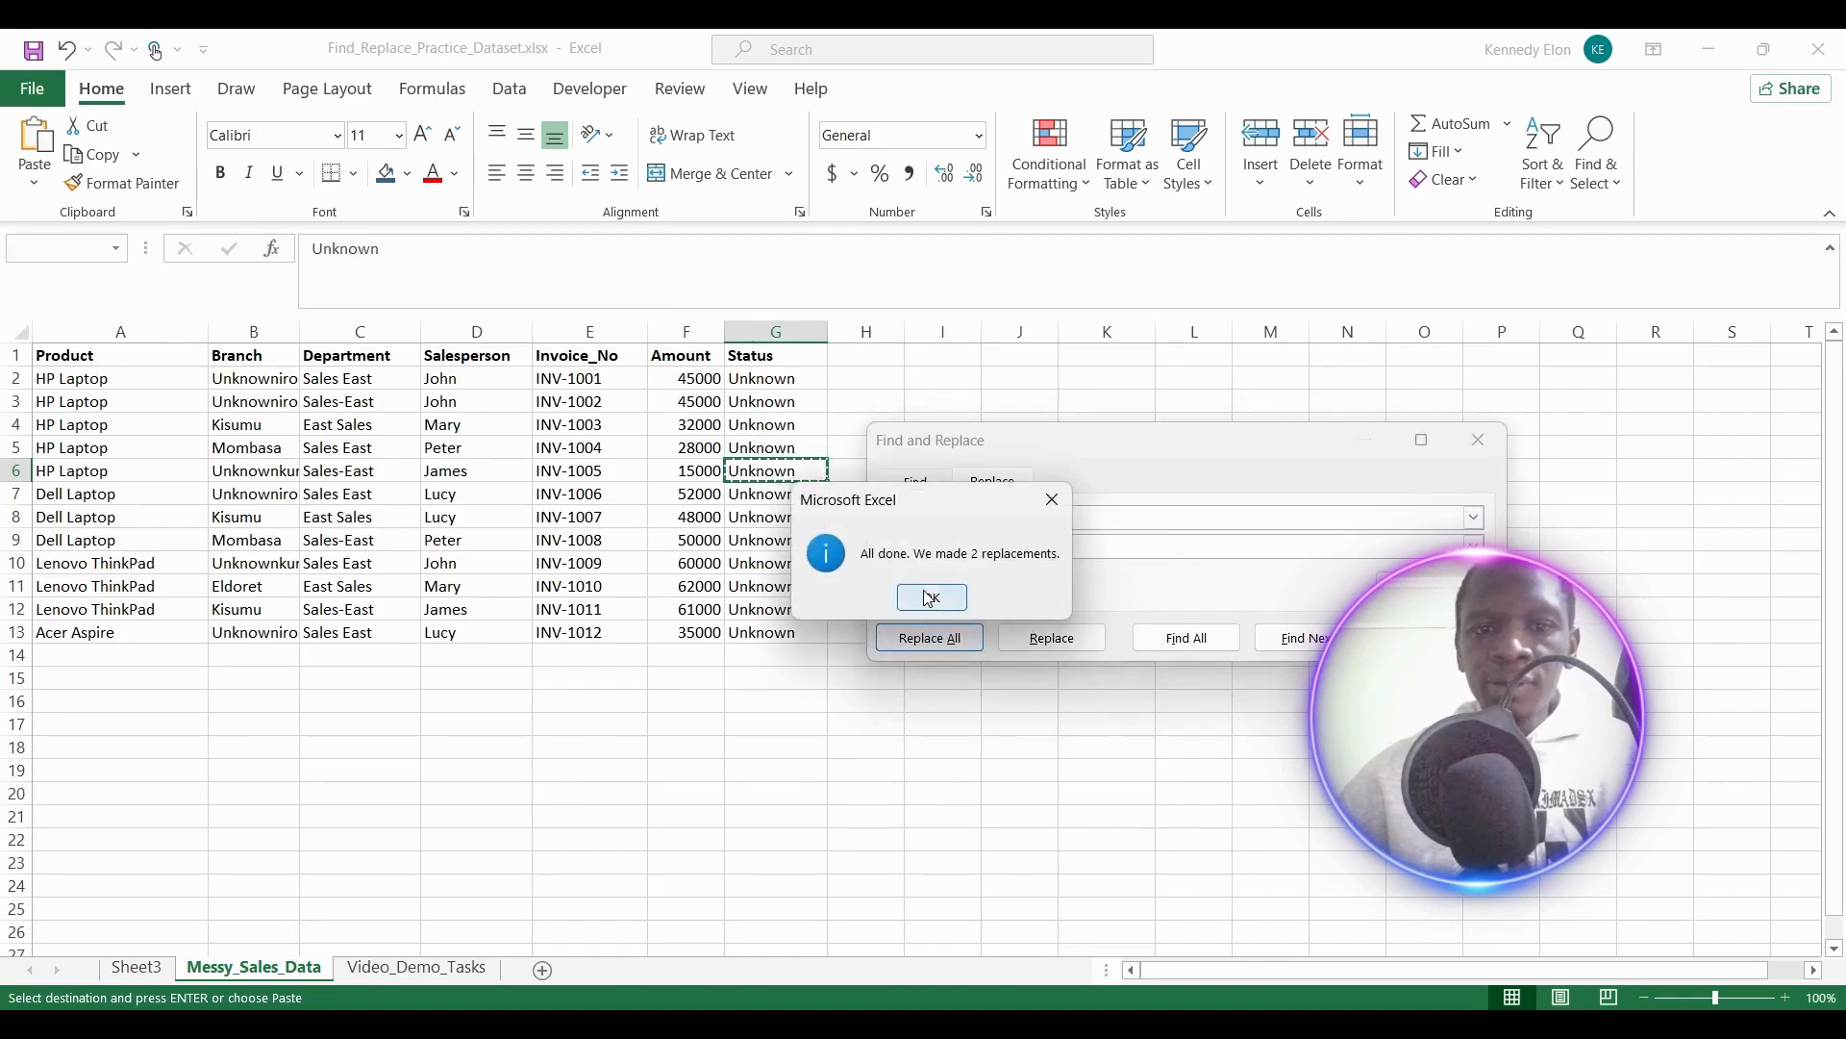
{"action": "left_click", "coordinate": [929, 598]}
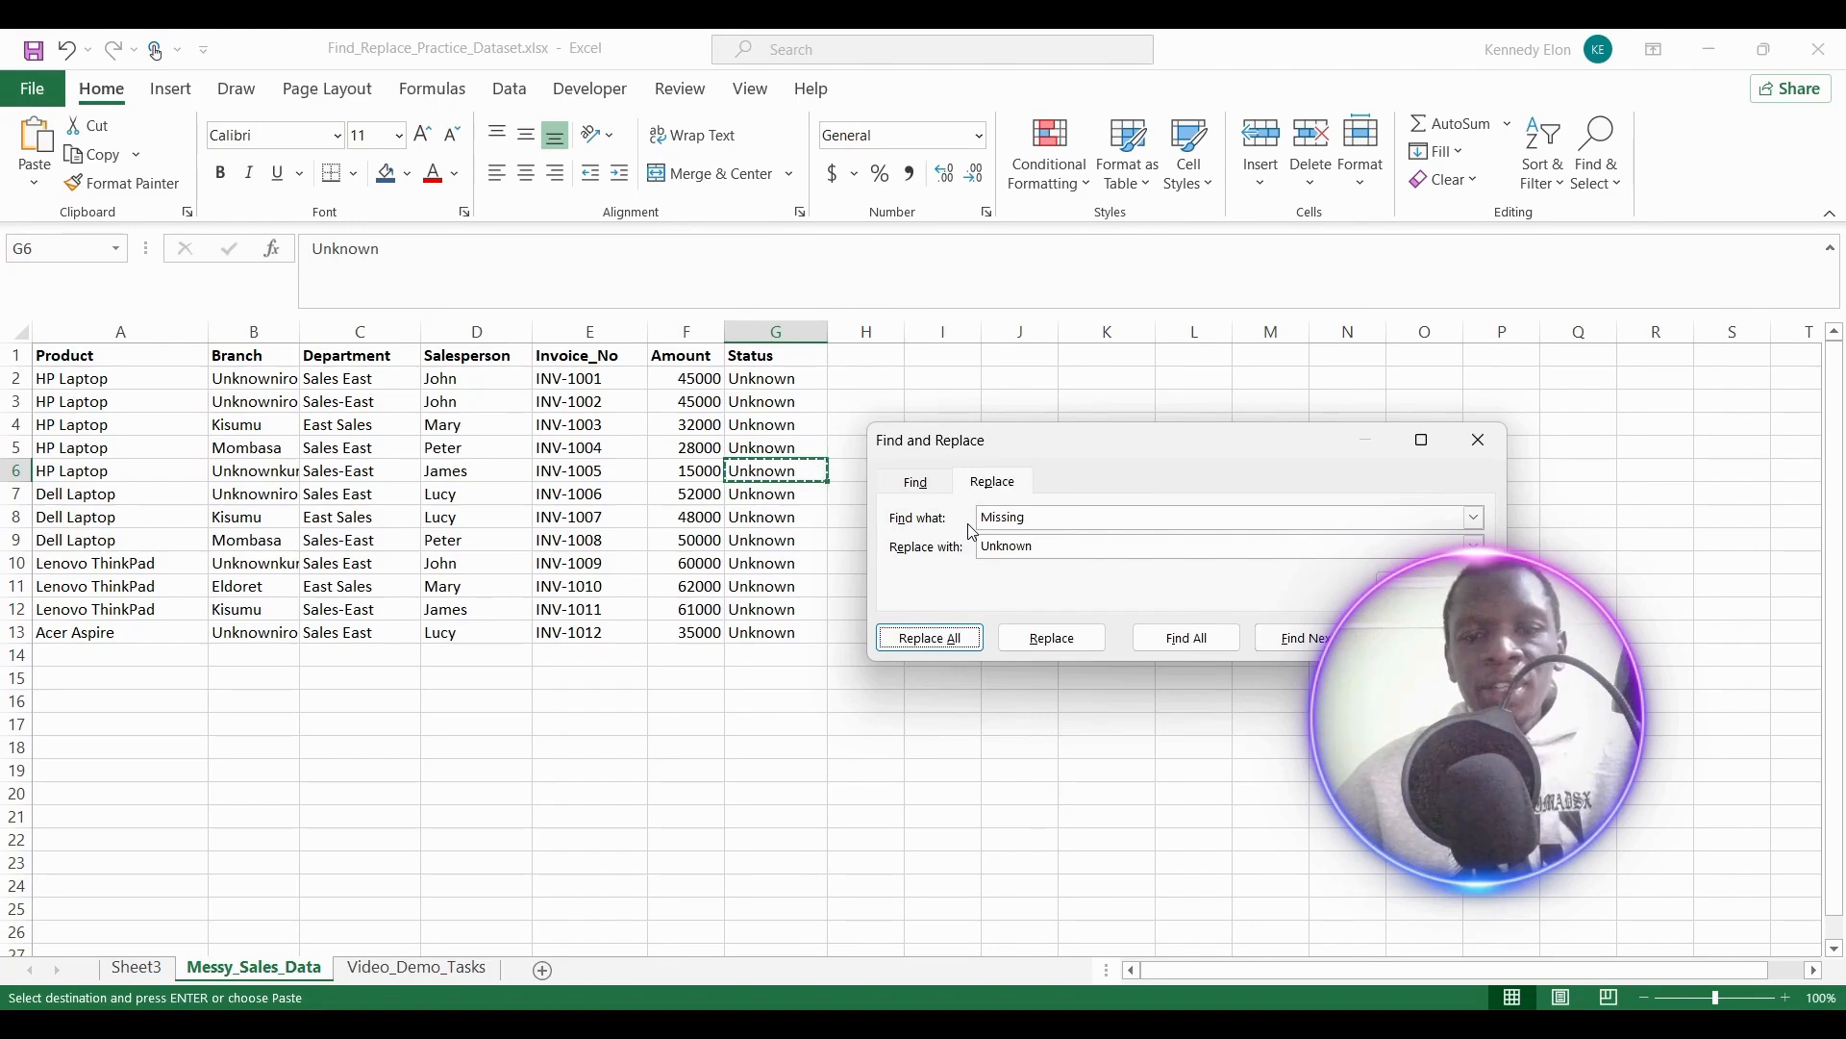
{"action": "left_click", "coordinate": [1478, 439]}
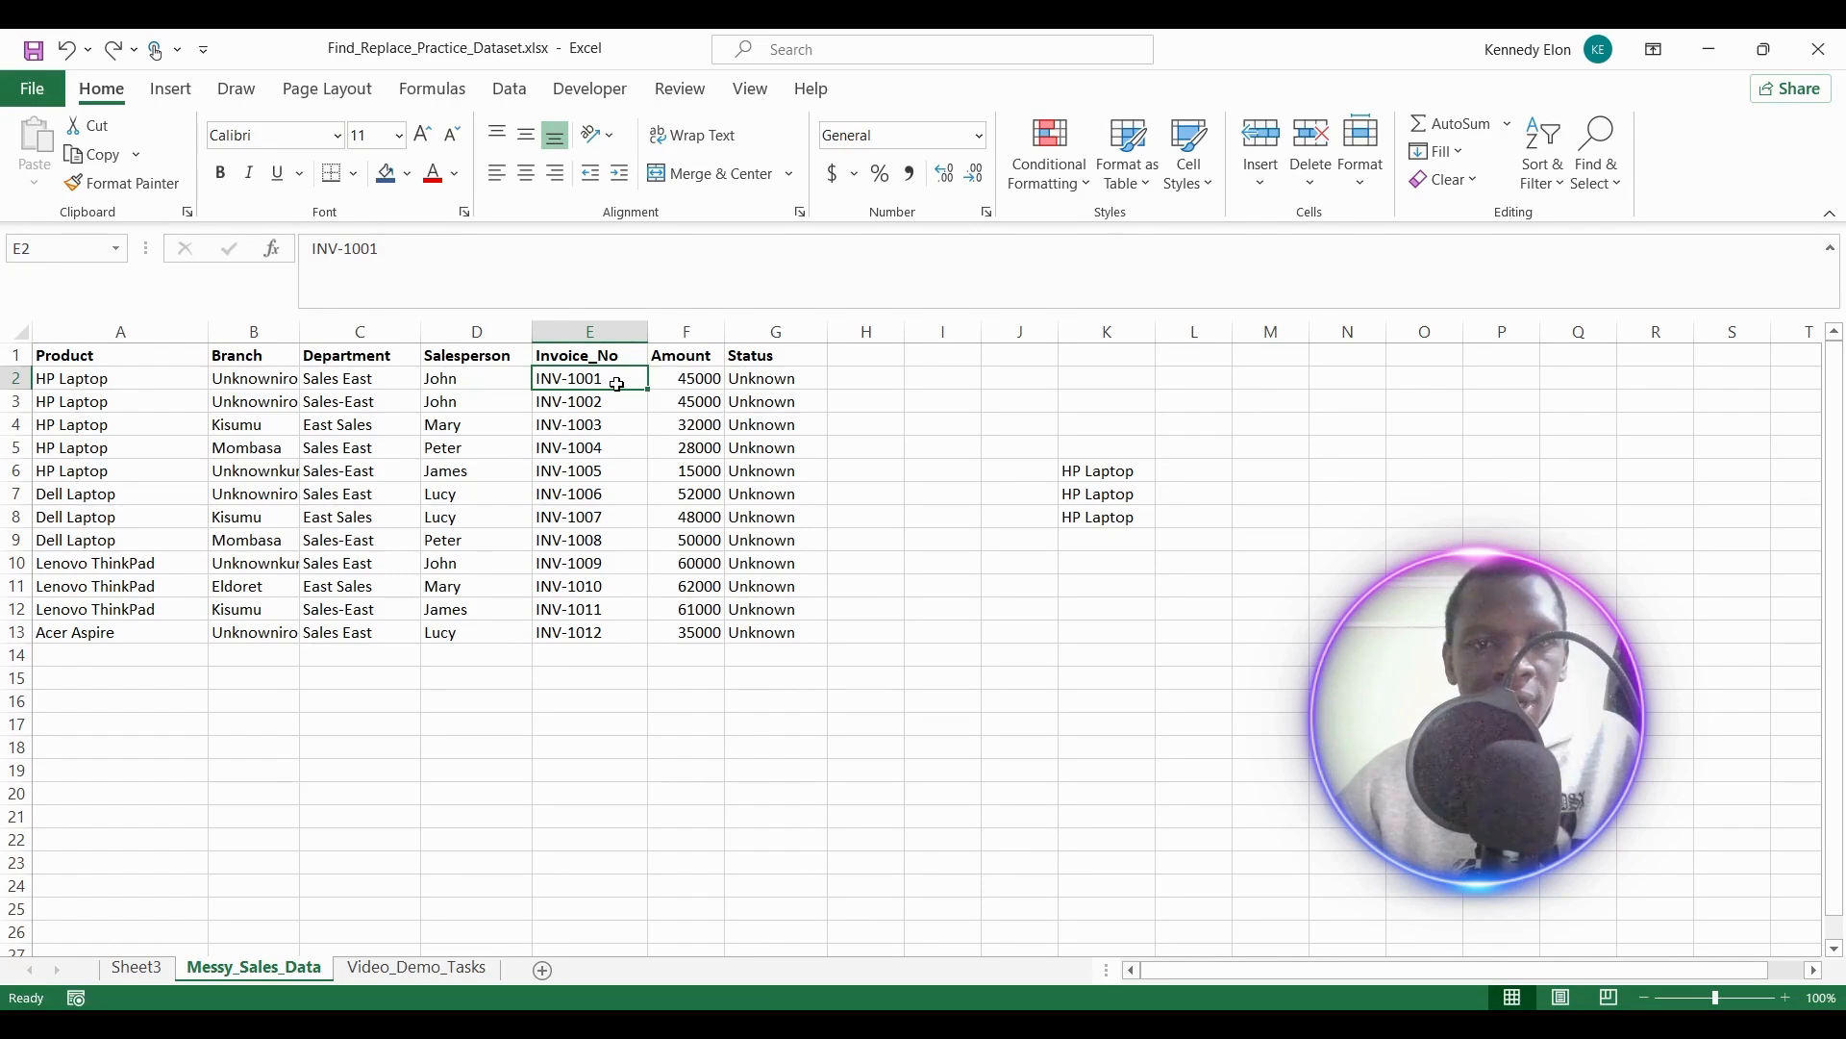
Remove the INV- prefix from every Invoice_No entry by replacing it with nothing, and close Find and Replace.
{"action": "key", "text": "ctrl+h"}
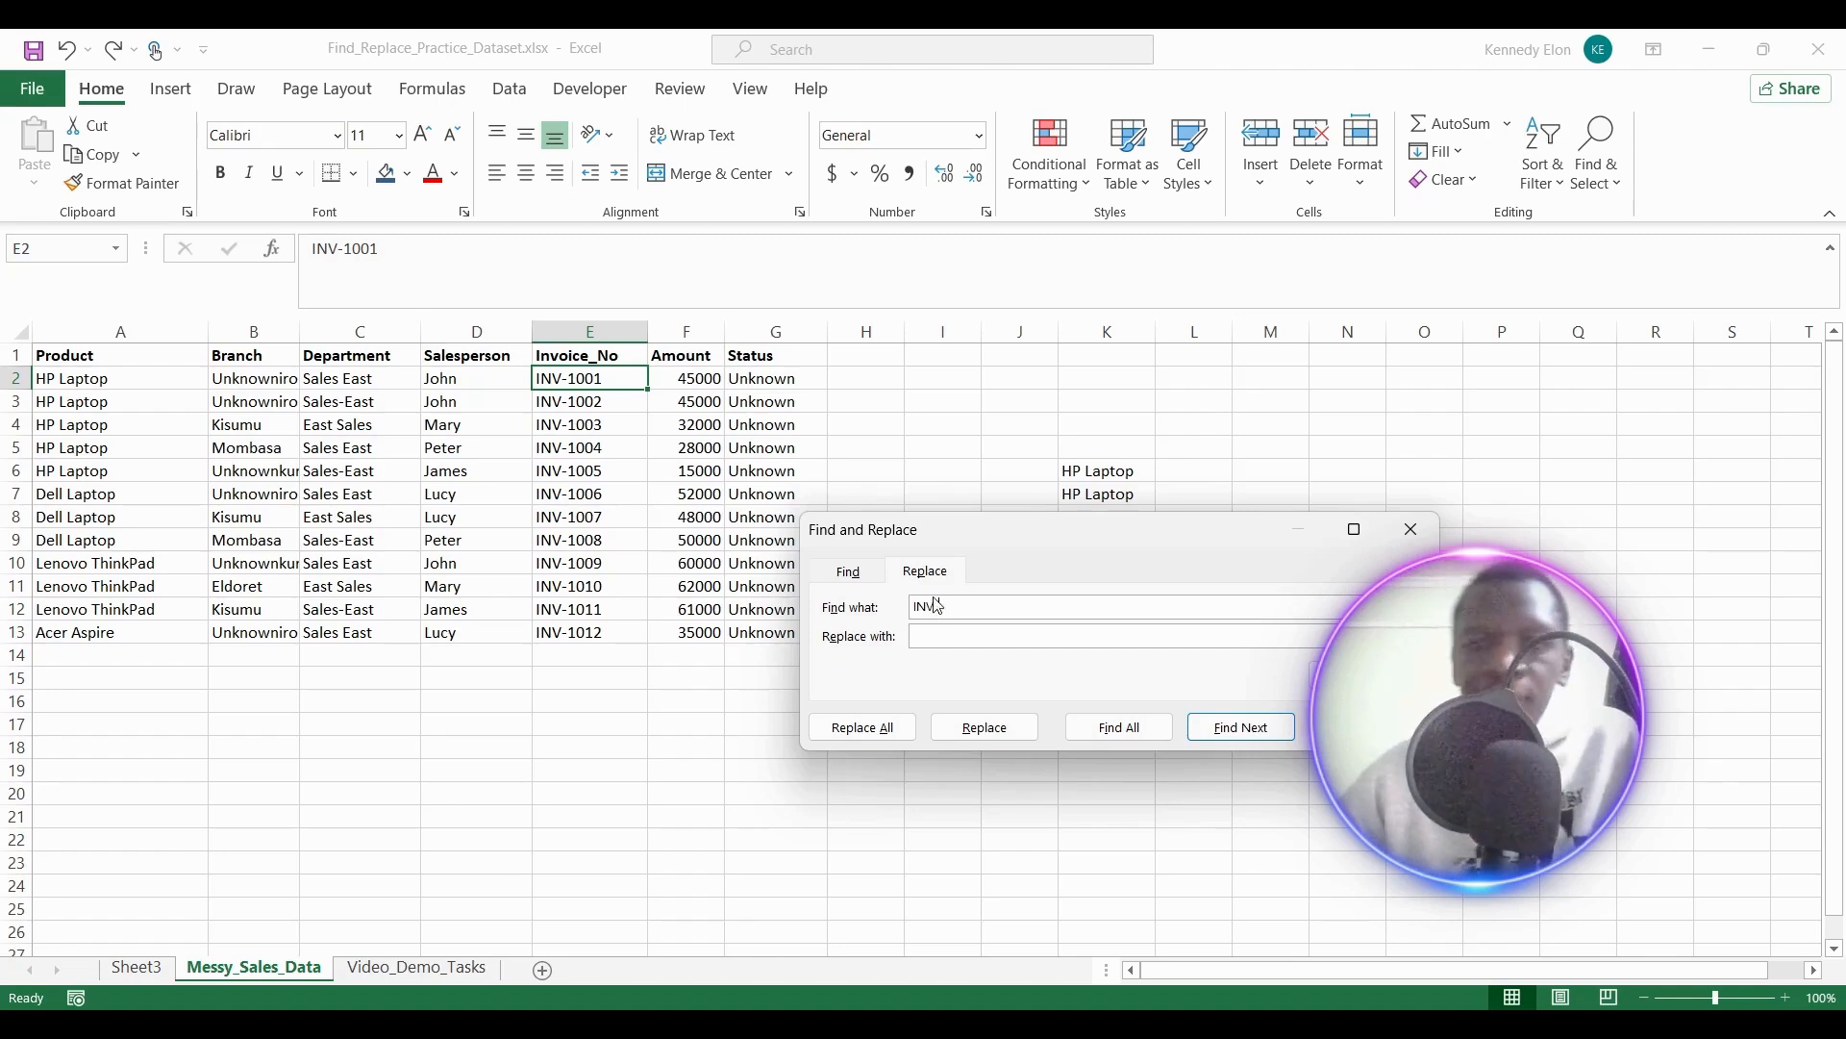
{"action": "type", "text": "-"}
{"action": "left_click", "coordinate": [982, 638]}
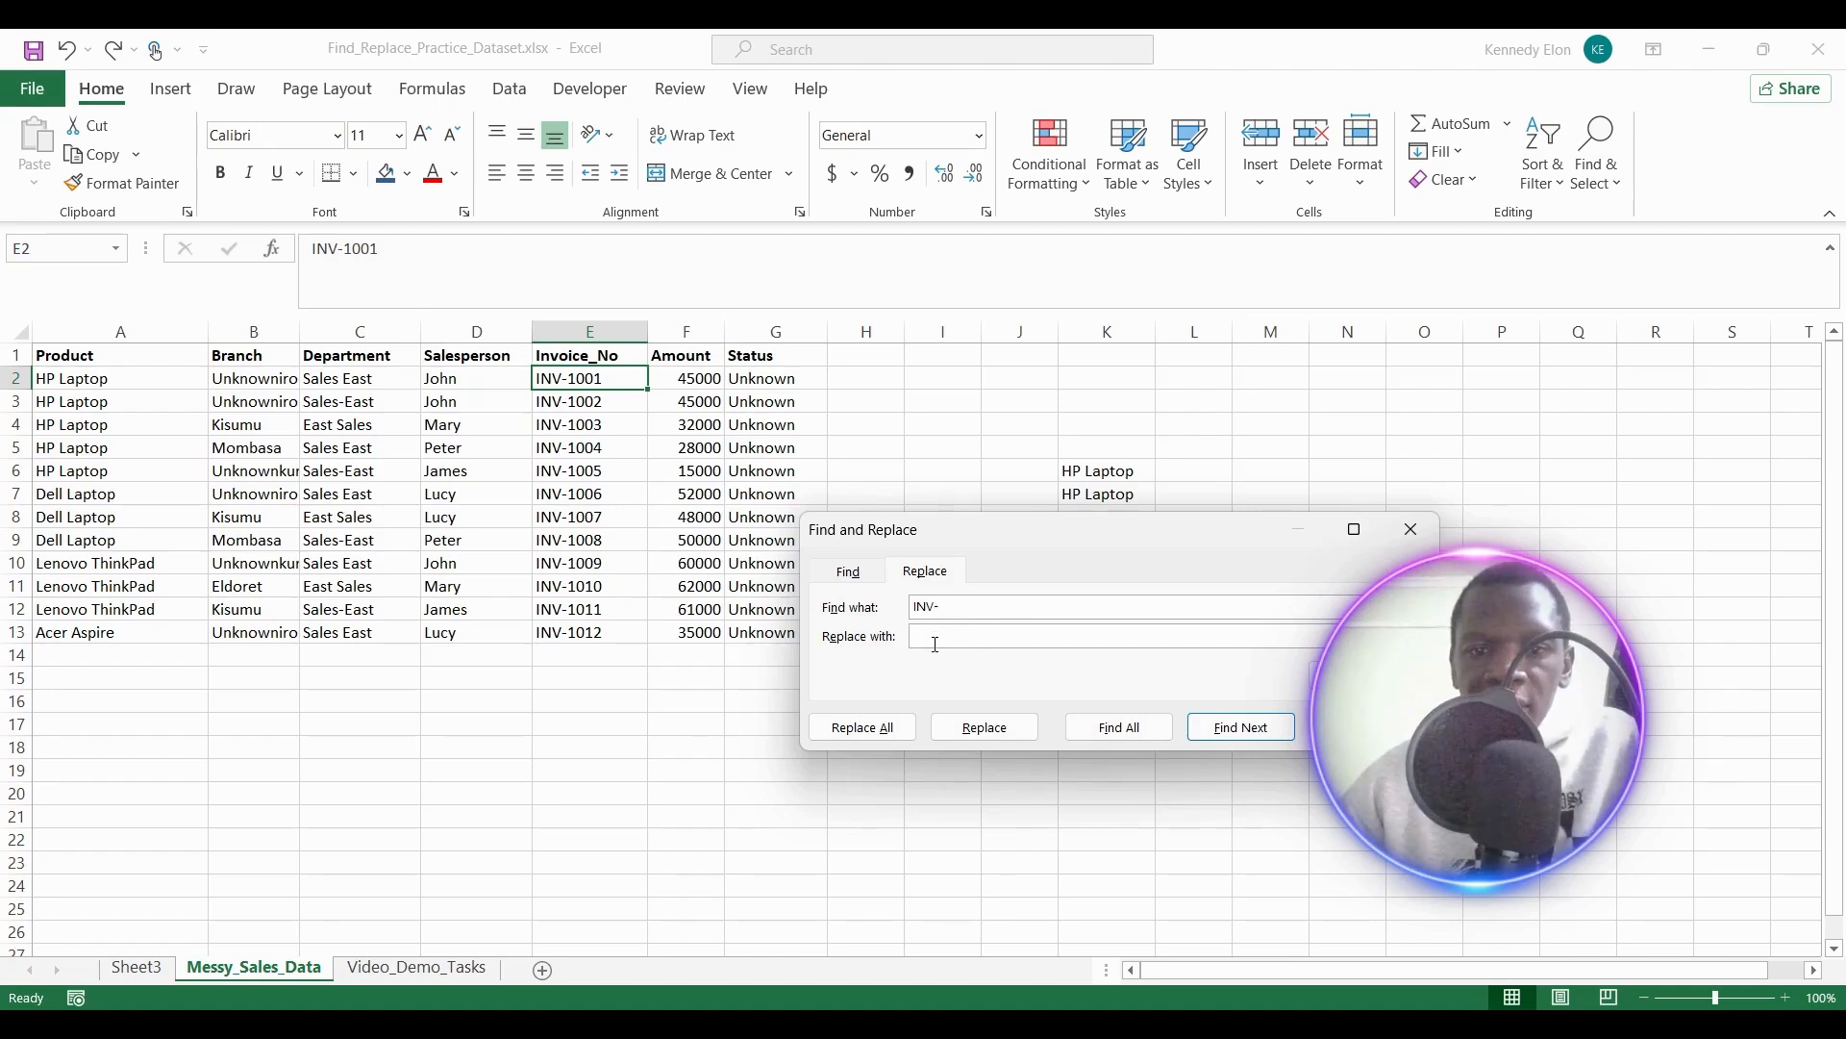
{"action": "left_click", "coordinate": [889, 736]}
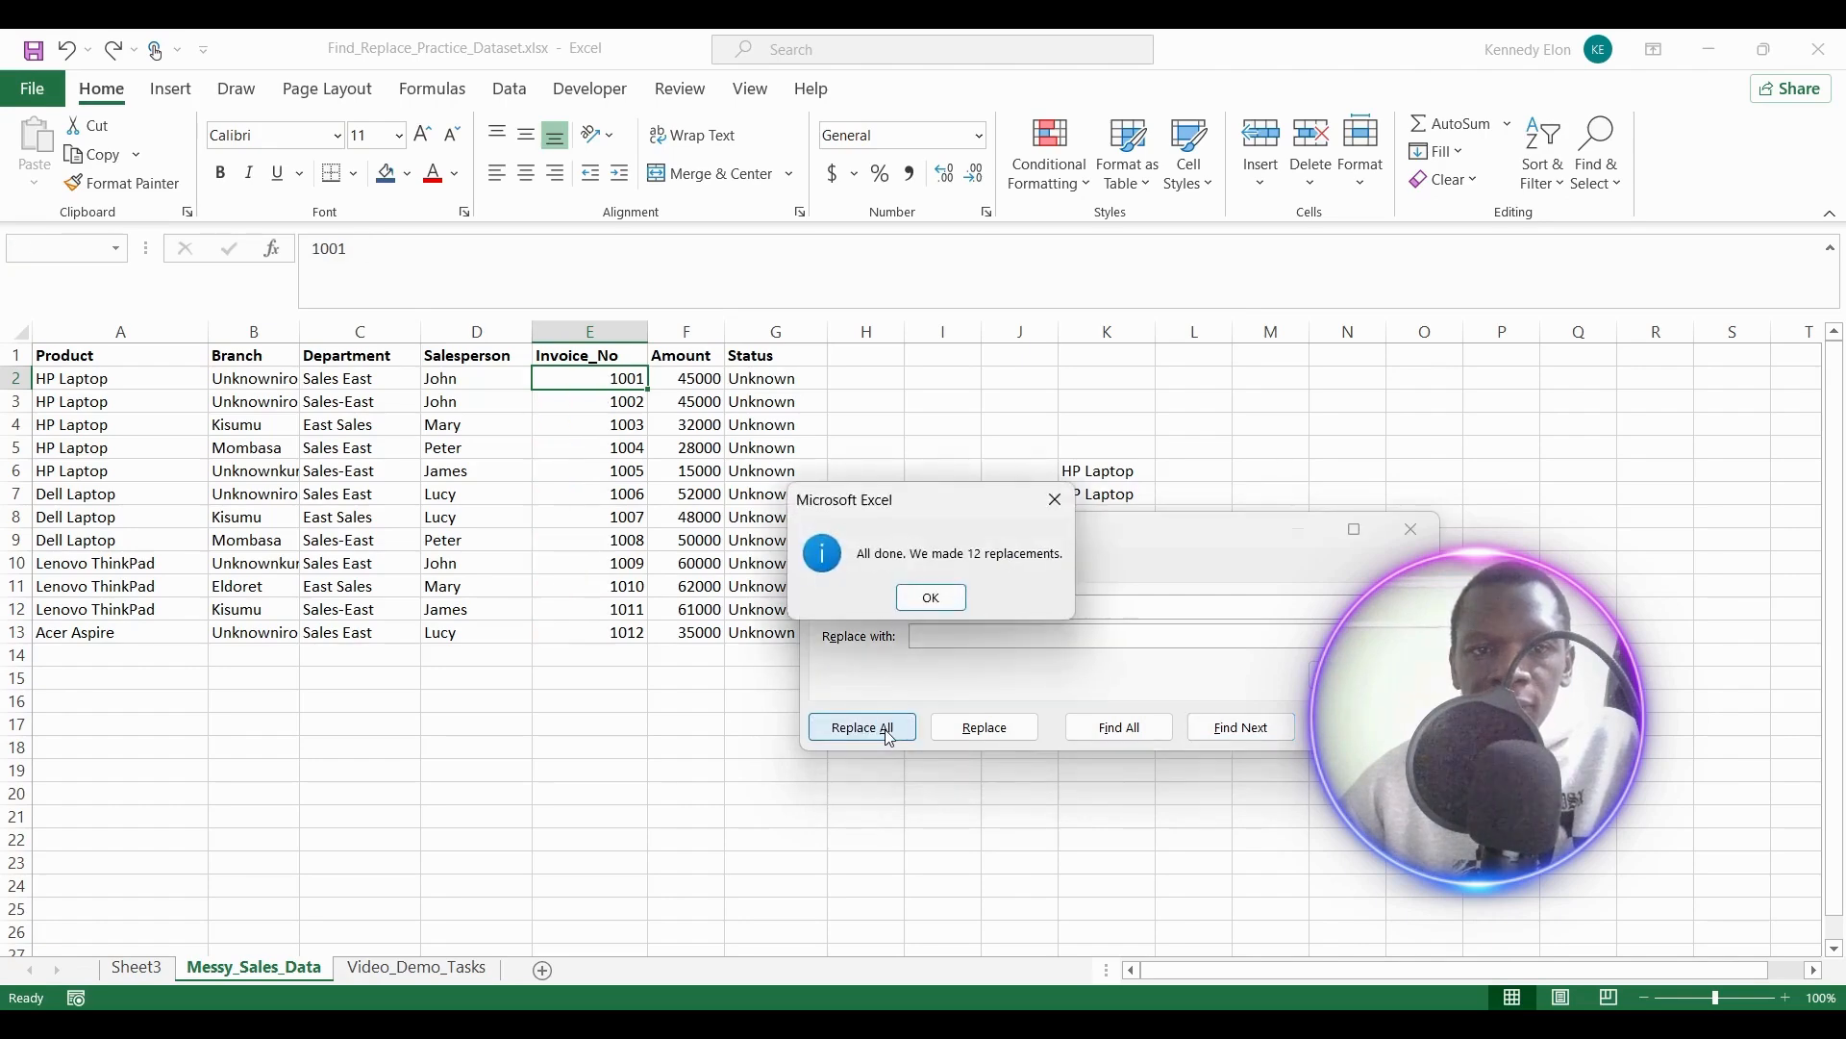
{"action": "left_click", "coordinate": [928, 598]}
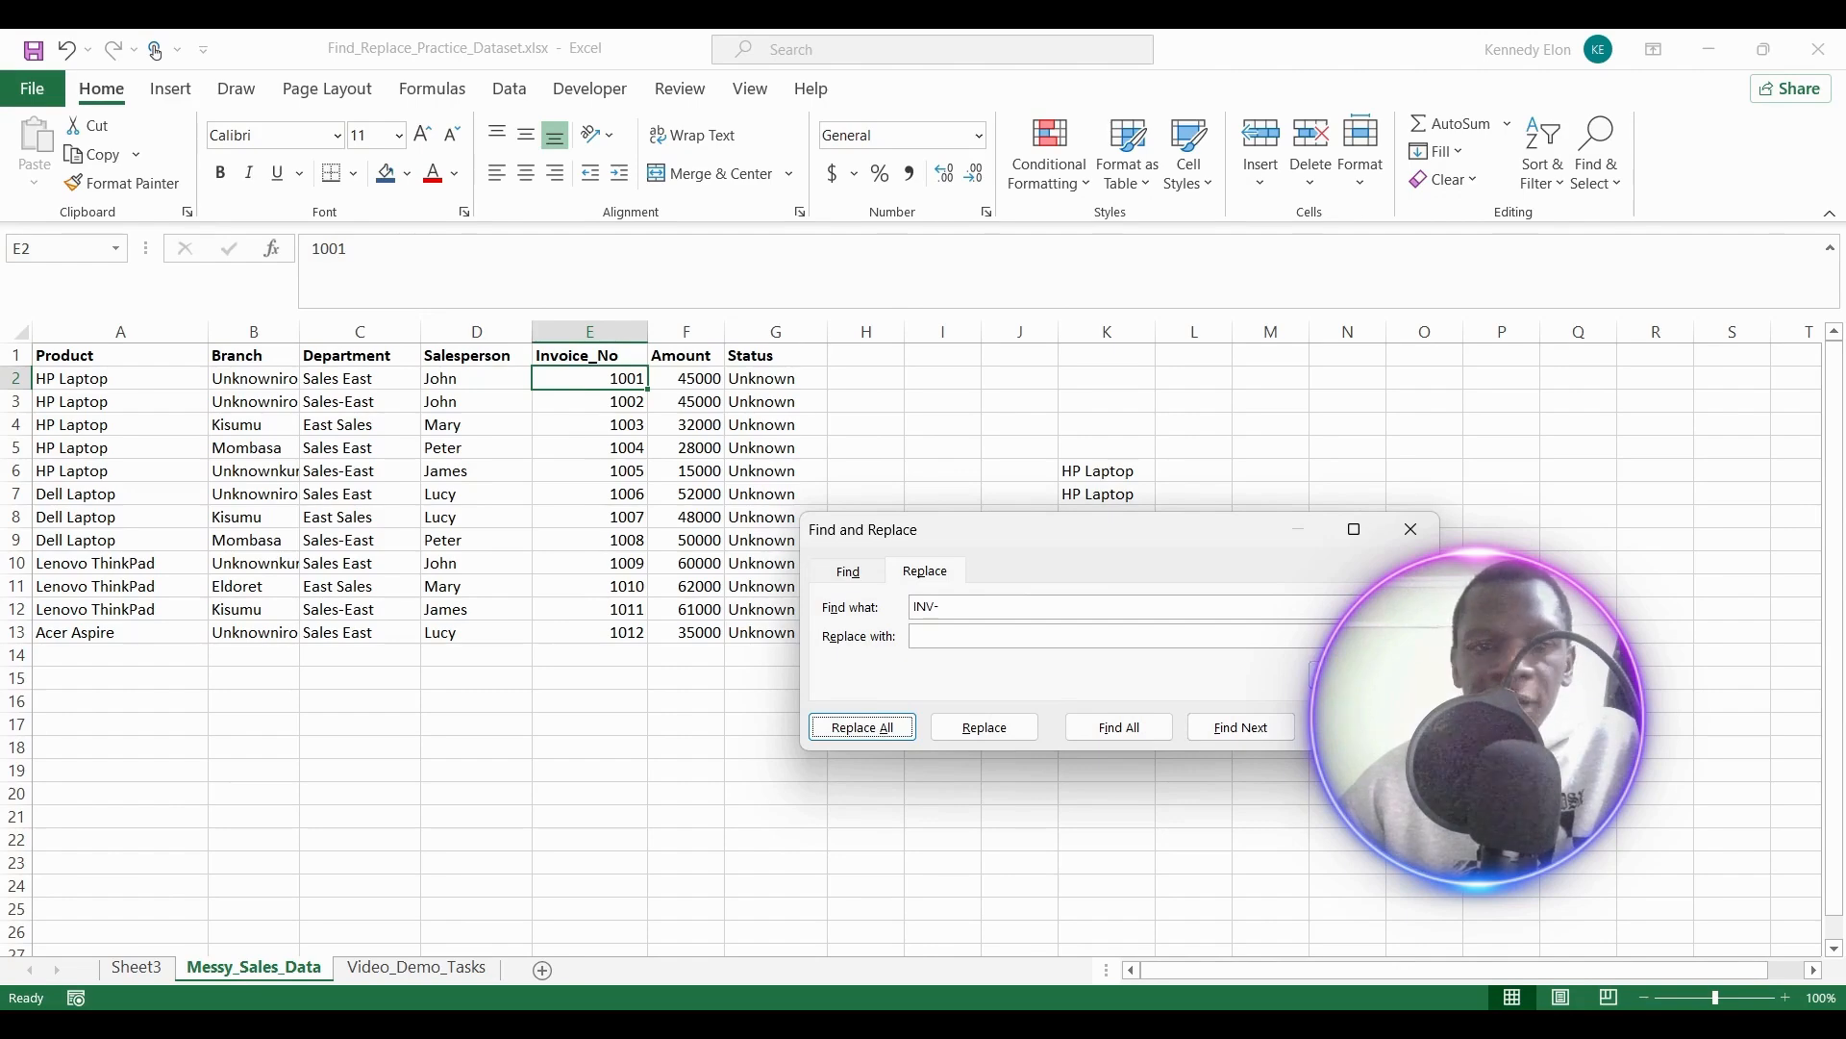
{"action": "left_click", "coordinate": [1362, 727]}
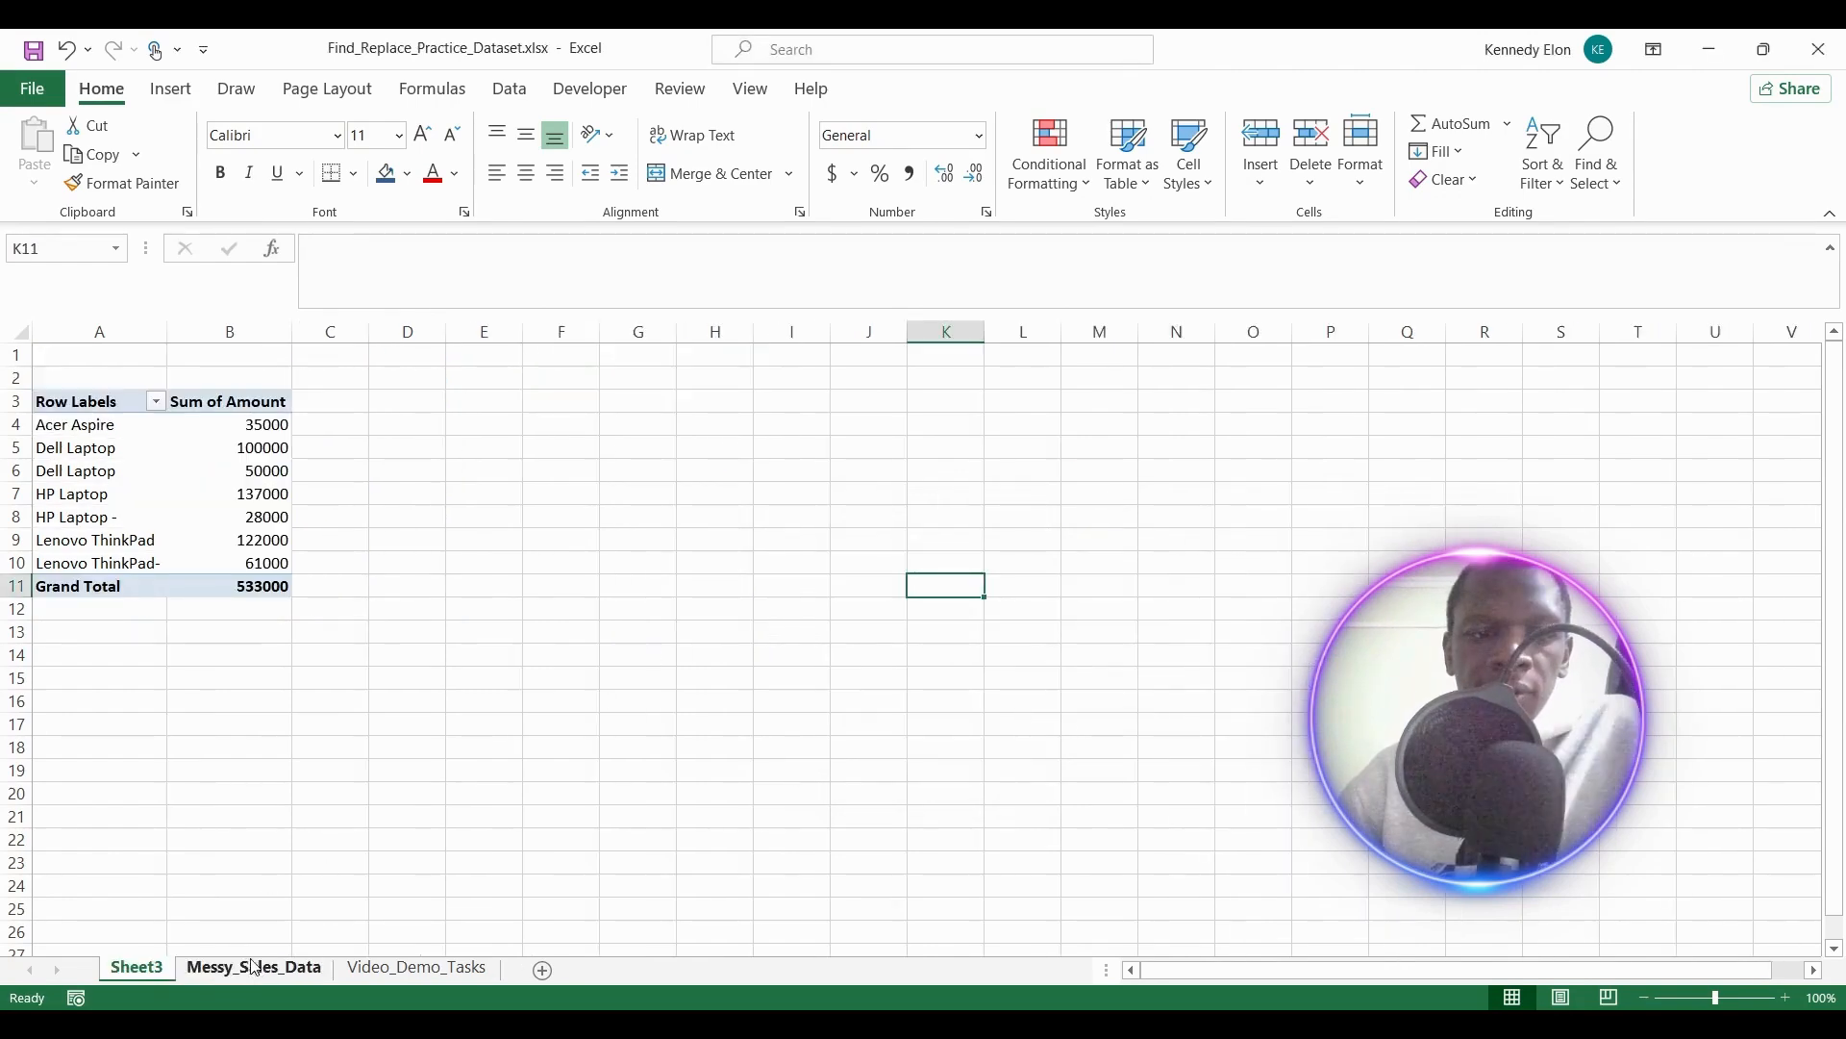
Check the cleaned data on the Messy_Sales_Data sheet and refresh the PivotTable on Sheet3.
{"action": "left_click", "coordinate": [255, 967]}
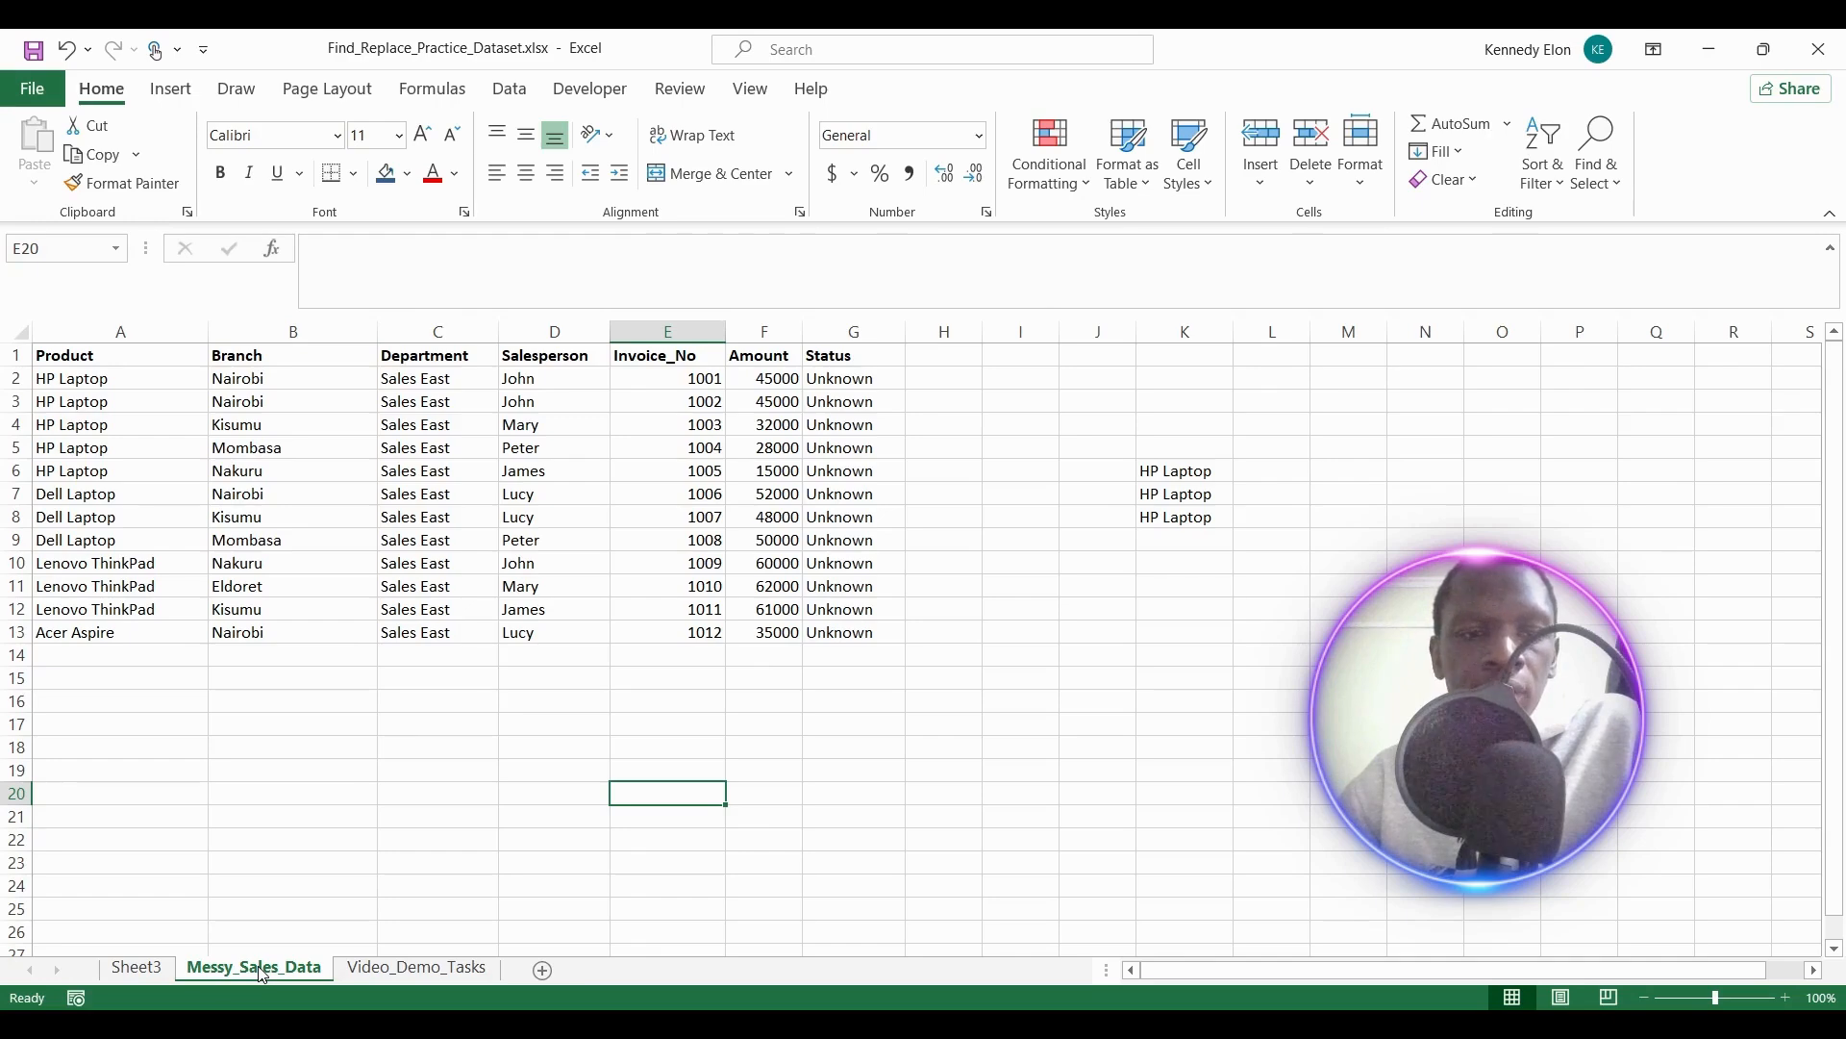
{"action": "left_click", "coordinate": [139, 968]}
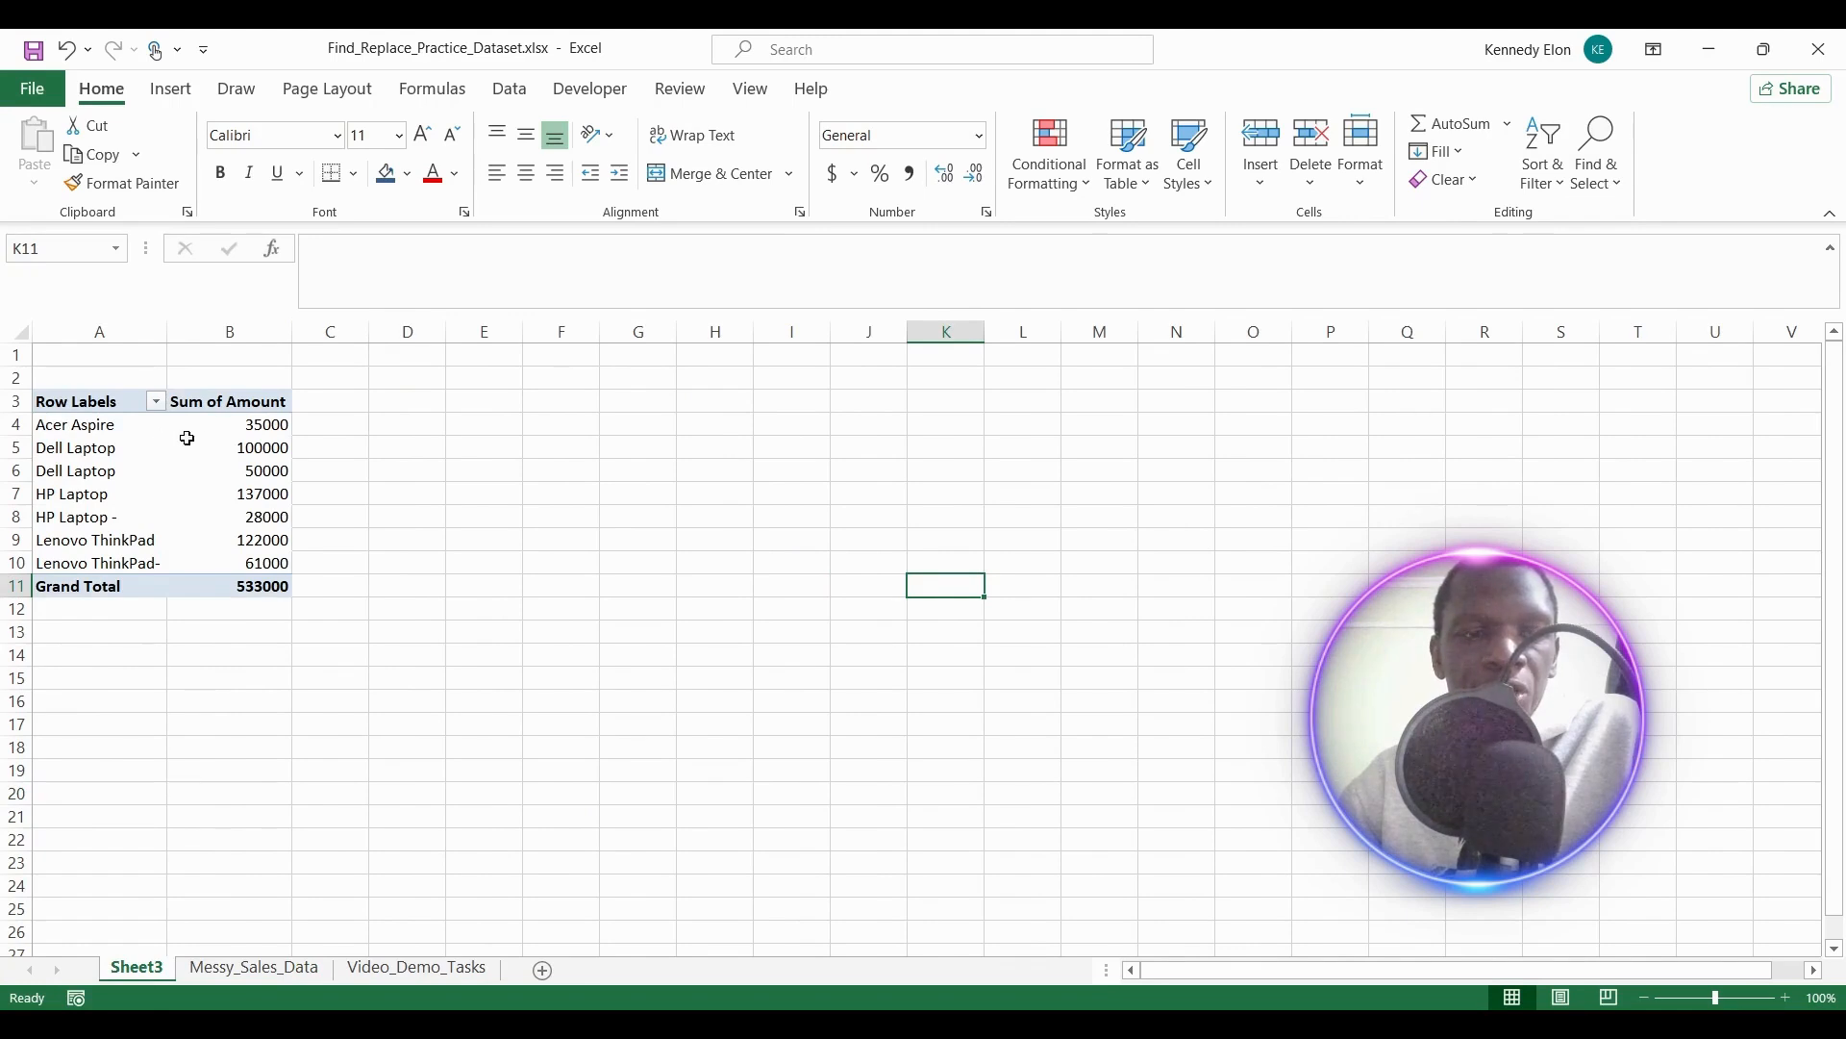
{"action": "mouse_move", "coordinate": [220, 440]}
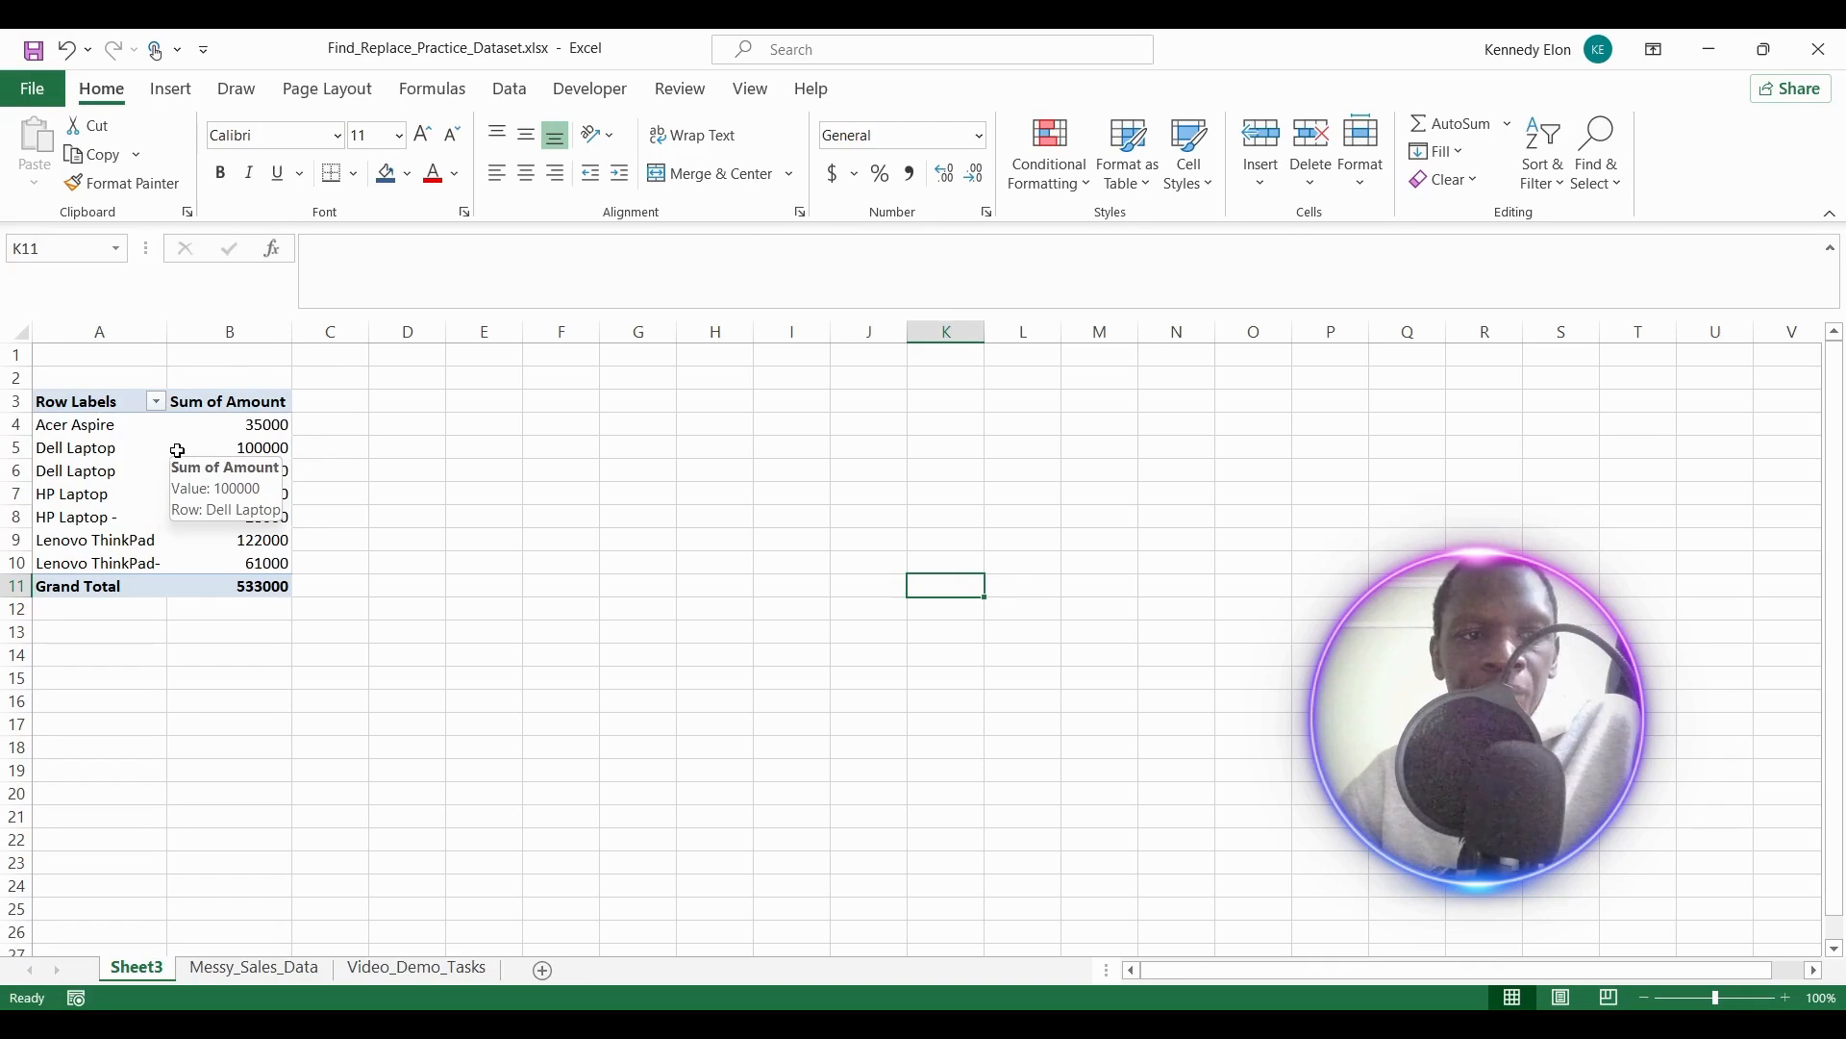
{"action": "left_click", "coordinate": [177, 451]}
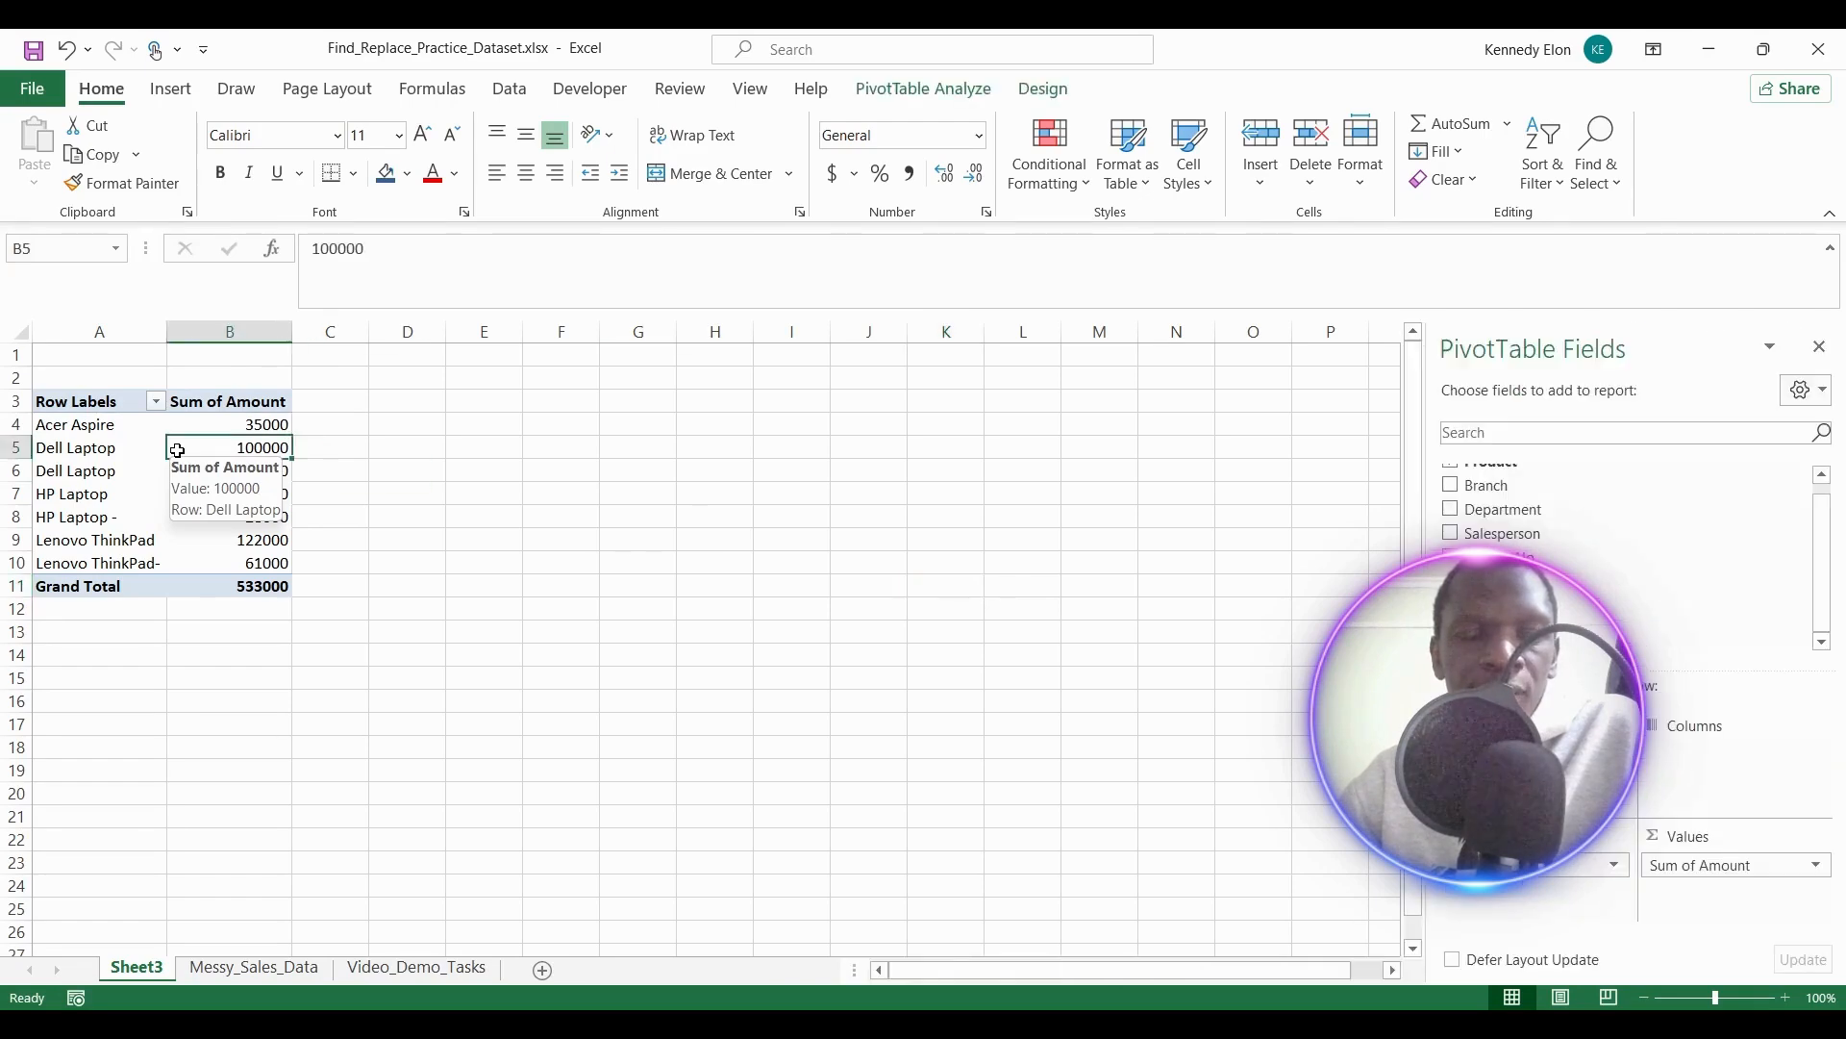
{"action": "right_click", "coordinate": [178, 451]}
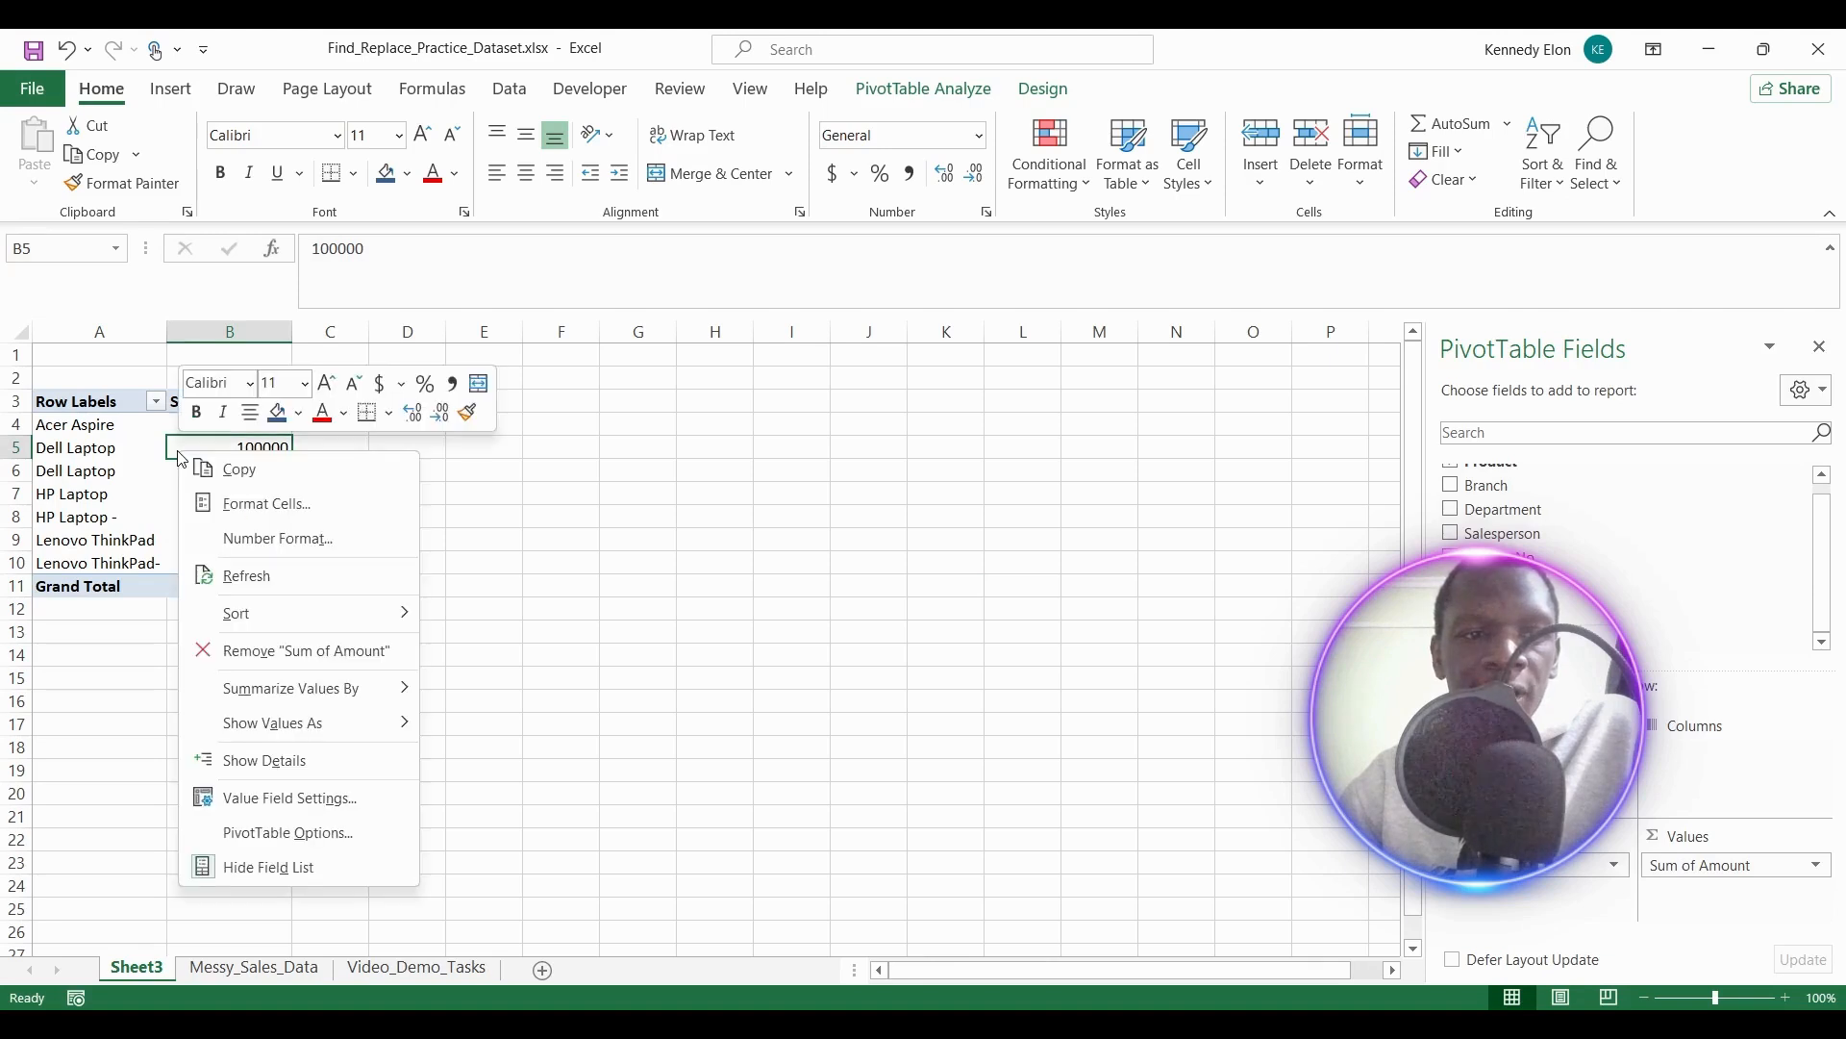
{"action": "left_click", "coordinate": [253, 577]}
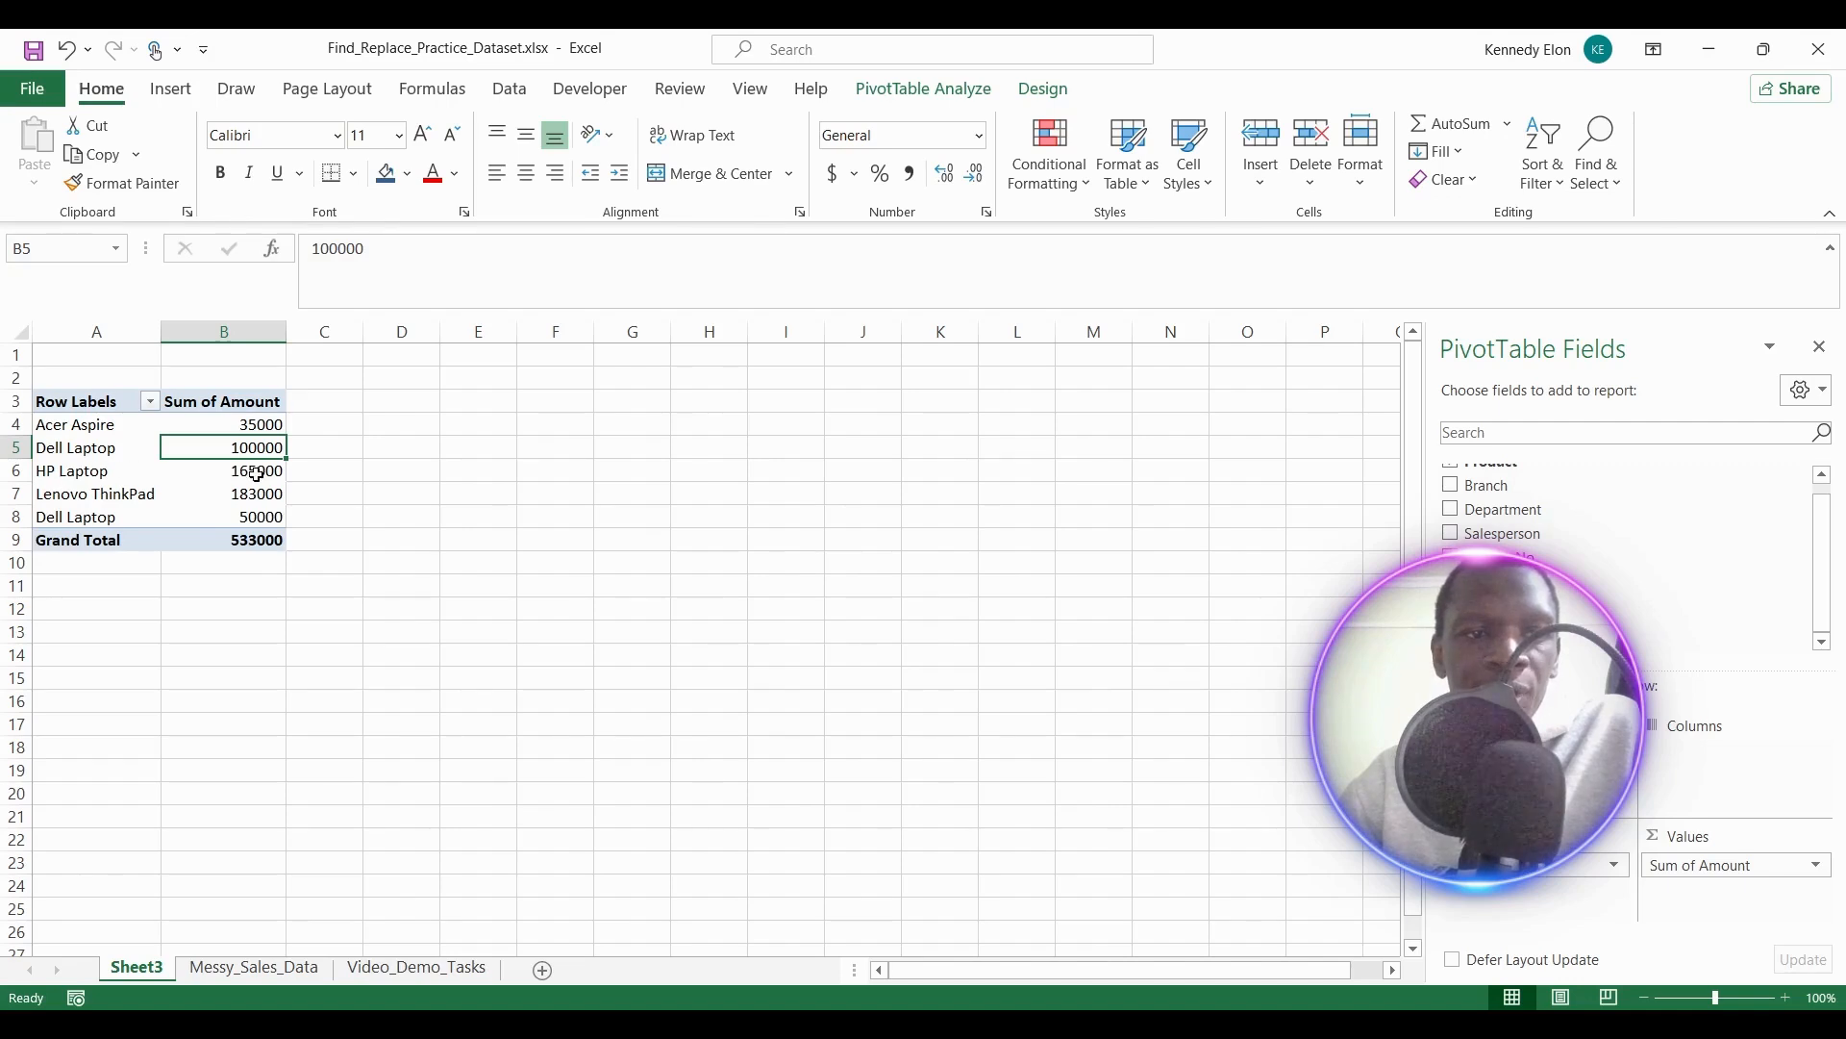
{"action": "mouse_move", "coordinate": [257, 474]}
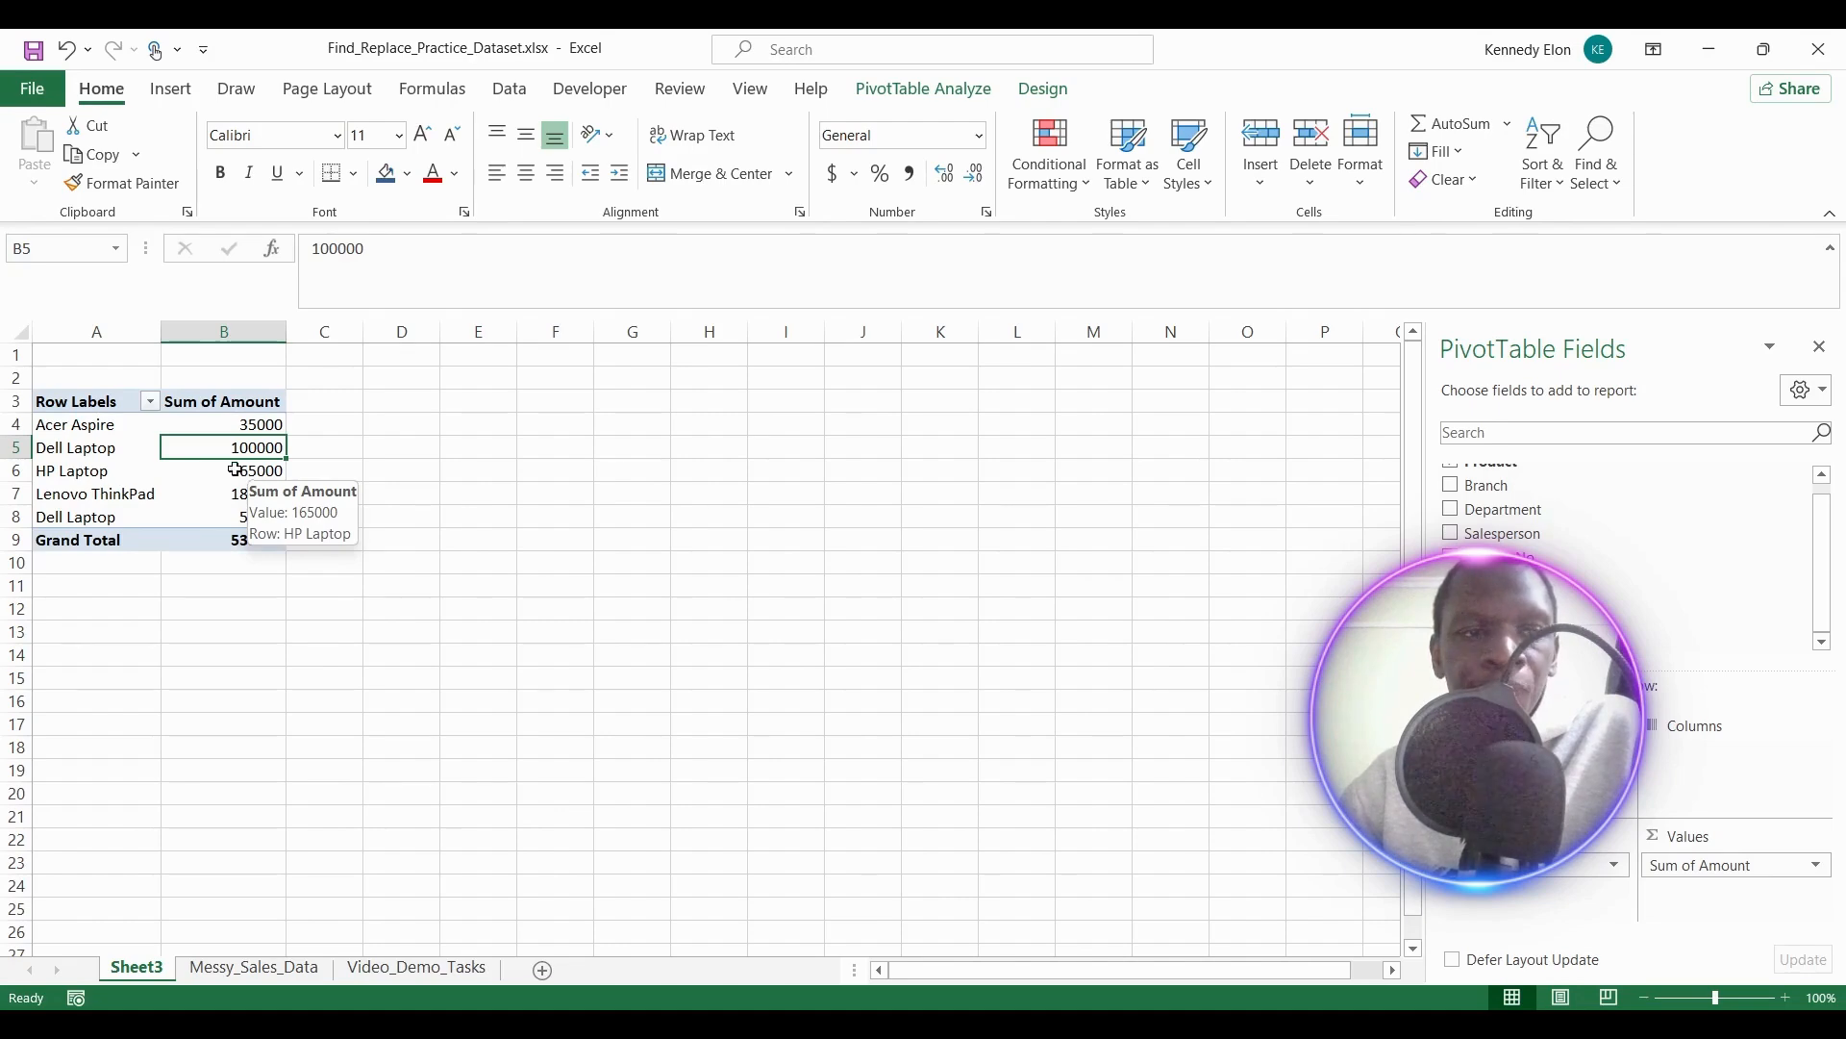
{"action": "mouse_move", "coordinate": [108, 447]}
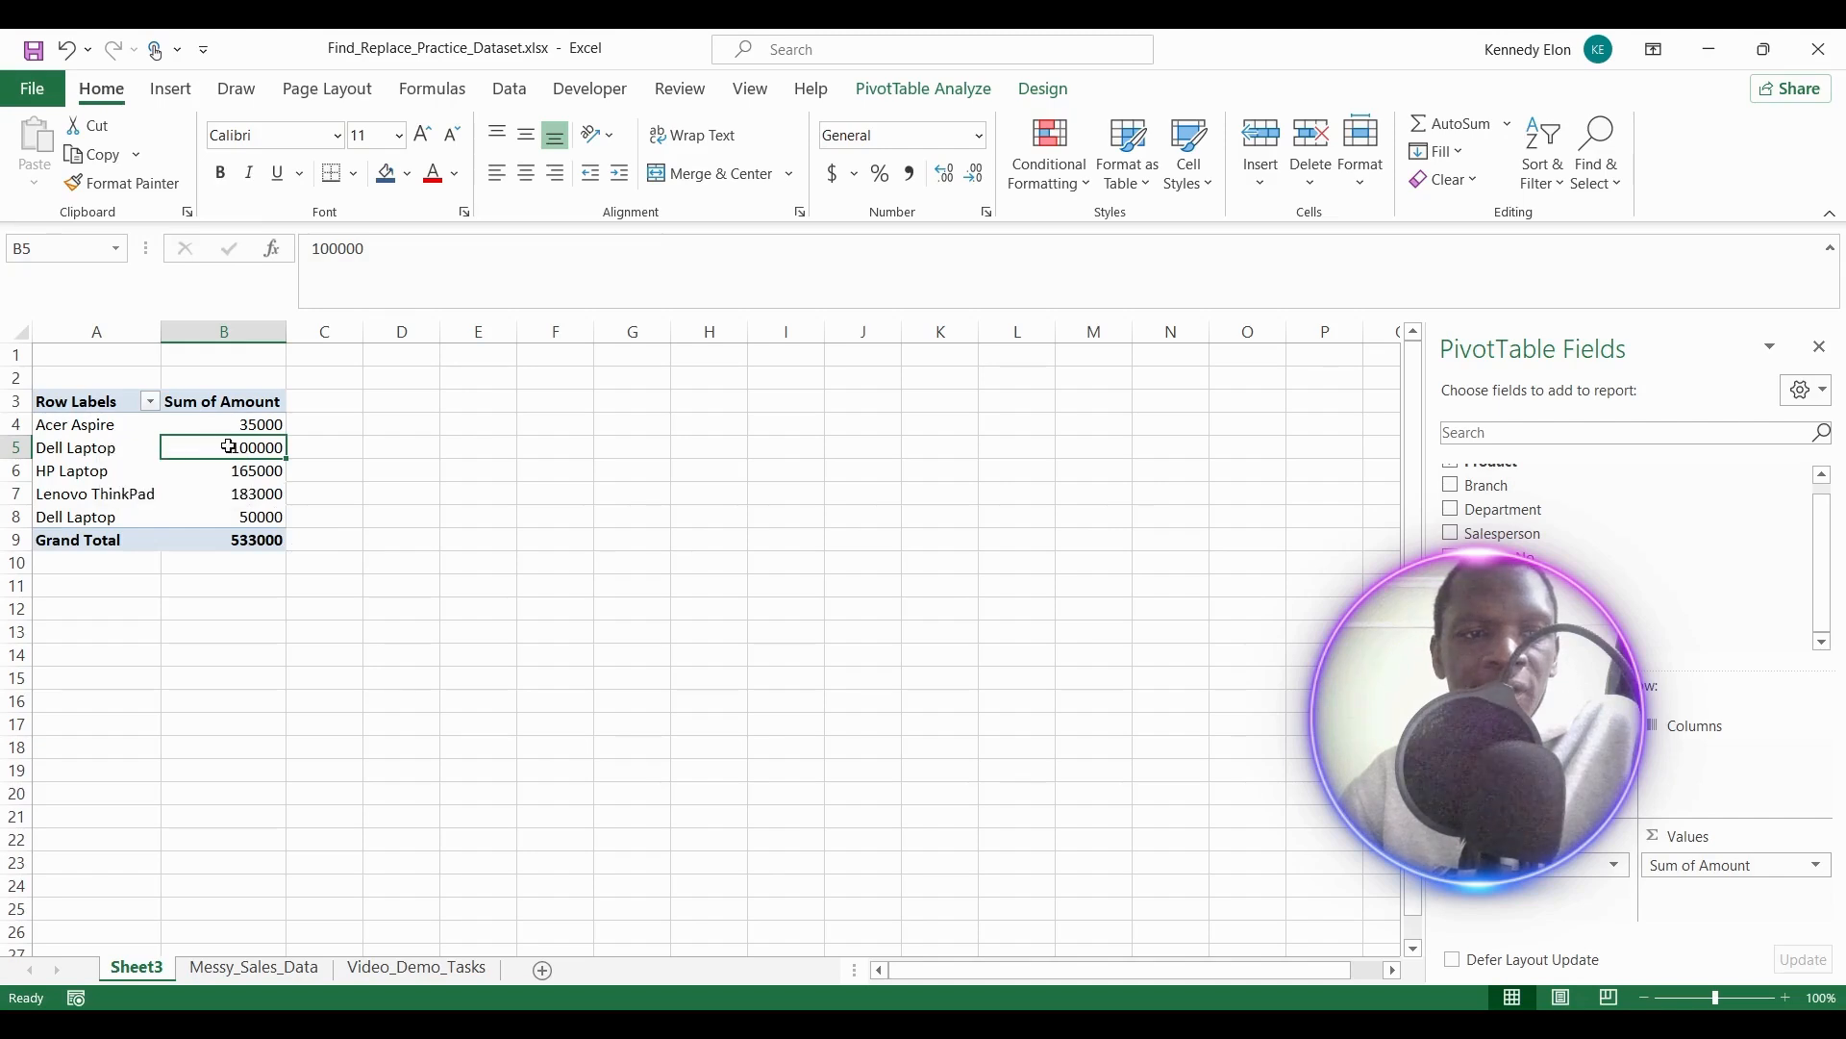